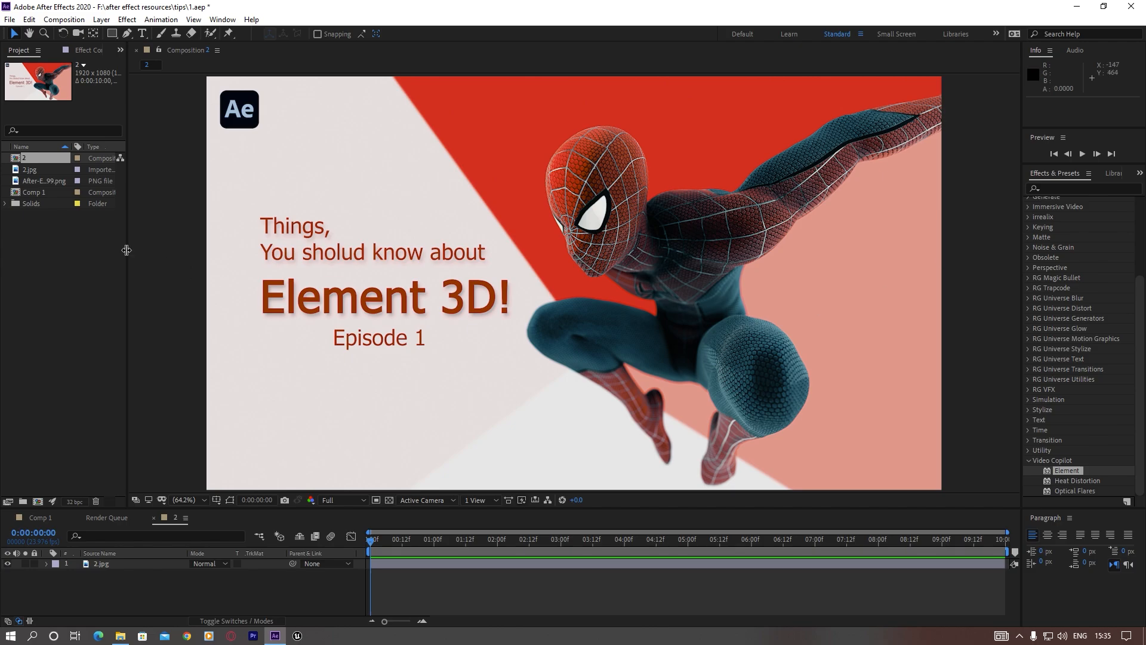
# Create a new 1920 × 1080 composition with a 10-second duration, keeping the offered settings
pyautogui.click(64, 20)
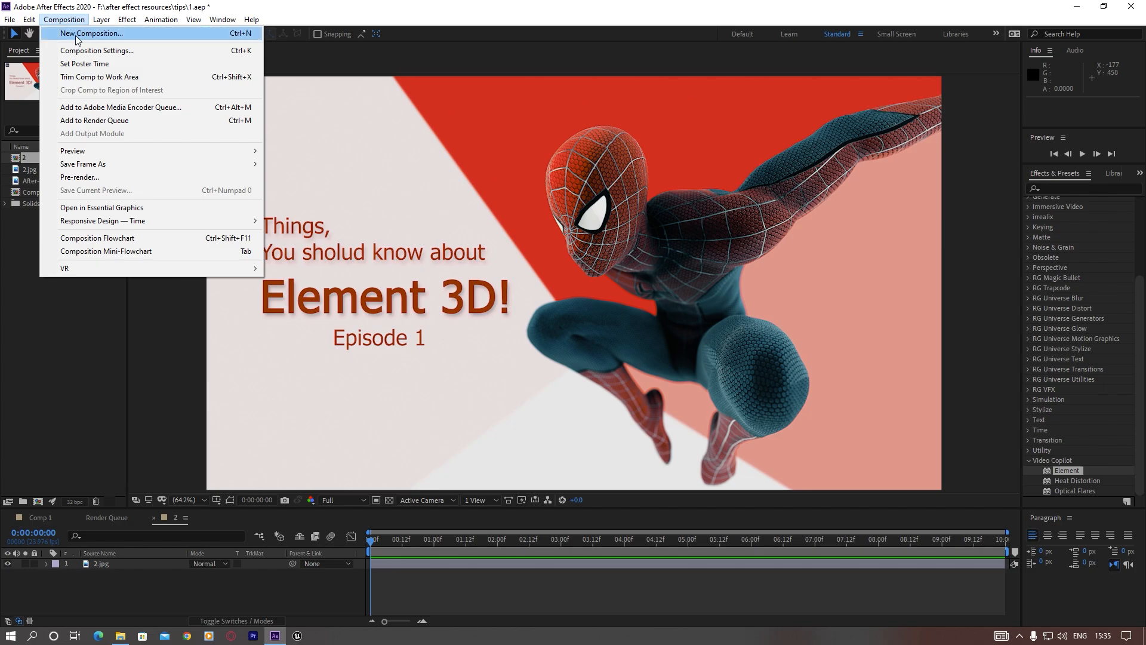
pyautogui.click(78, 50)
pyautogui.click(261, 307)
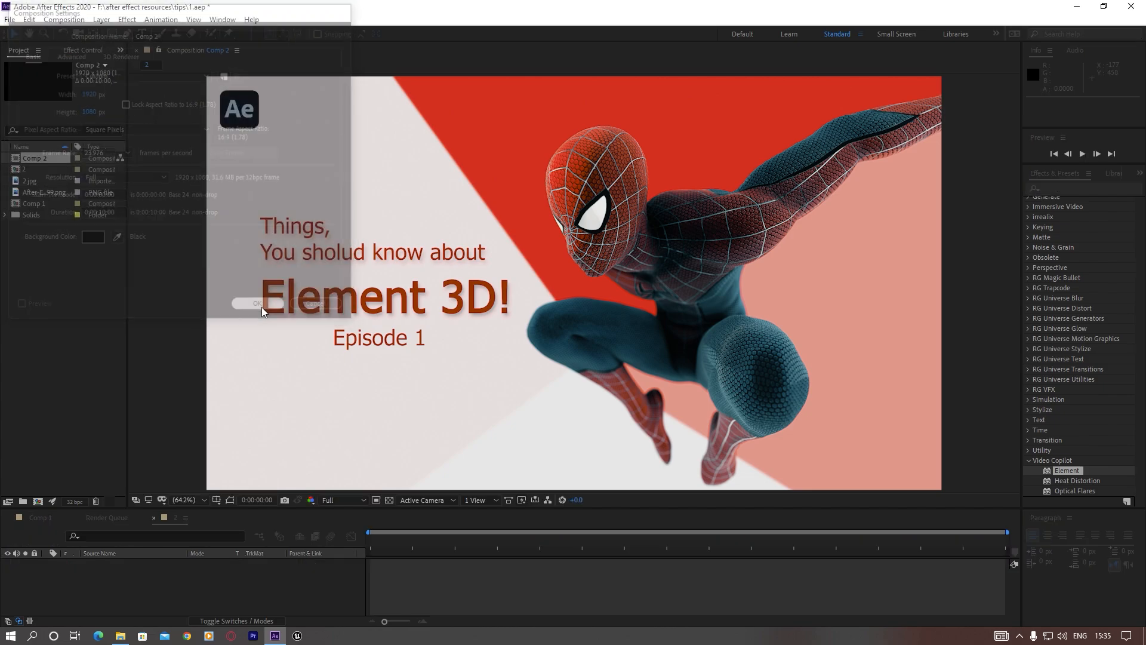
# Add a black 1920 × 1080 px solid layer named "element" to the composition and enlarge the timeline area
pyautogui.rightClick(108, 571)
pyautogui.moveTo(180, 445)
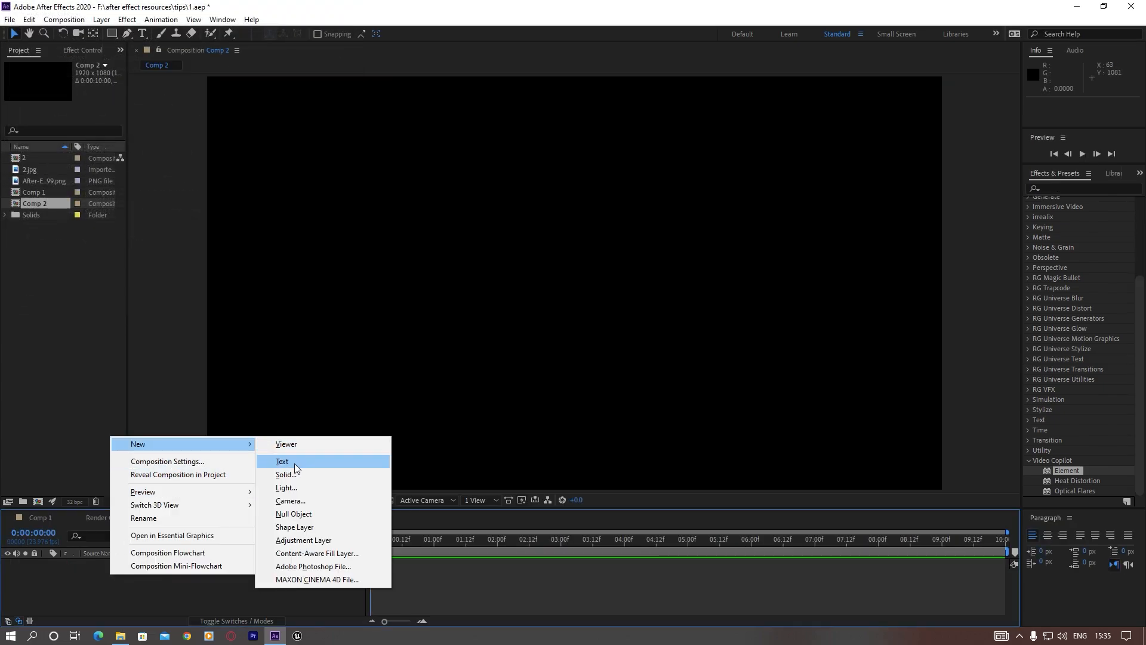
pyautogui.click(294, 475)
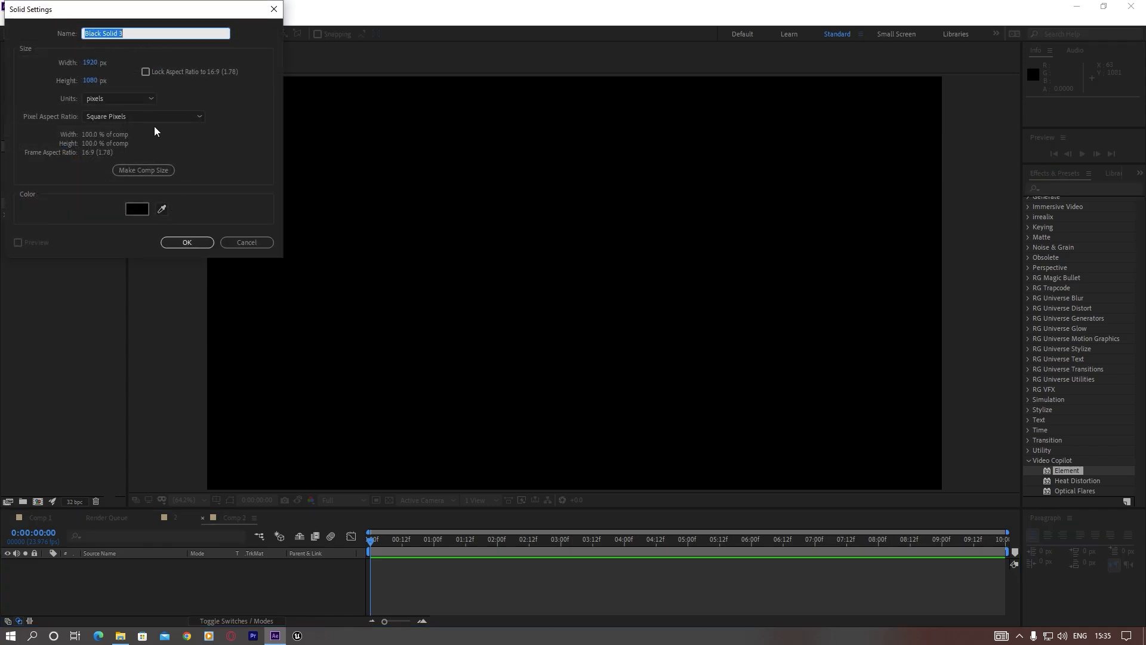
pyautogui.write('element')
pyautogui.click(187, 243)
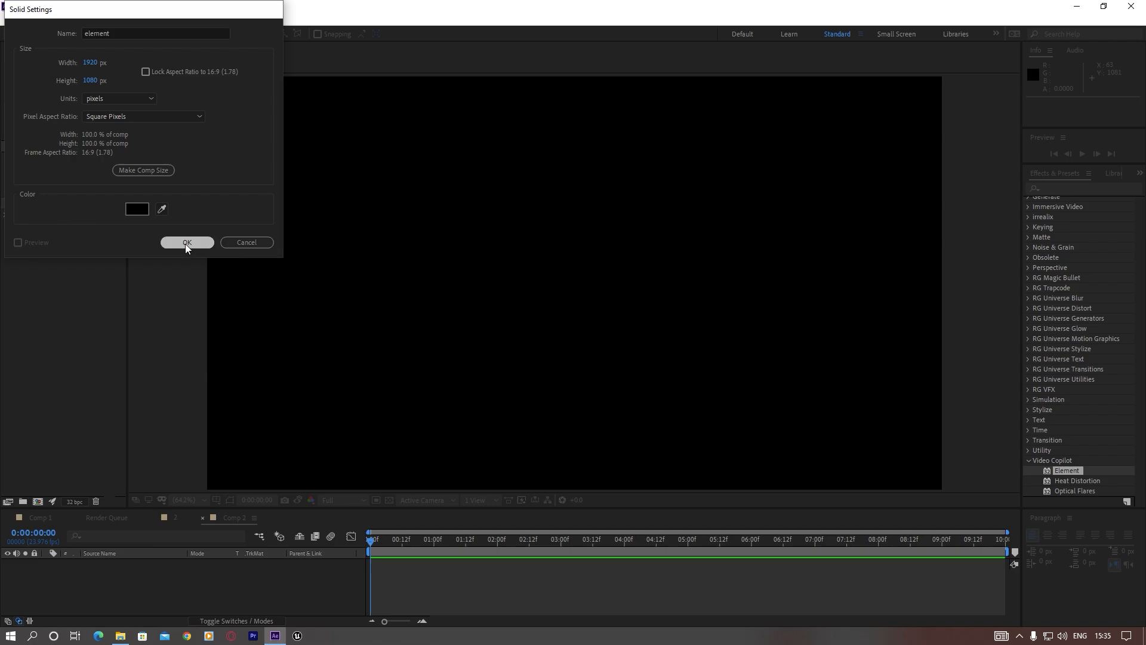
pyautogui.moveTo(545, 513); pyautogui.dragTo(556, 416)
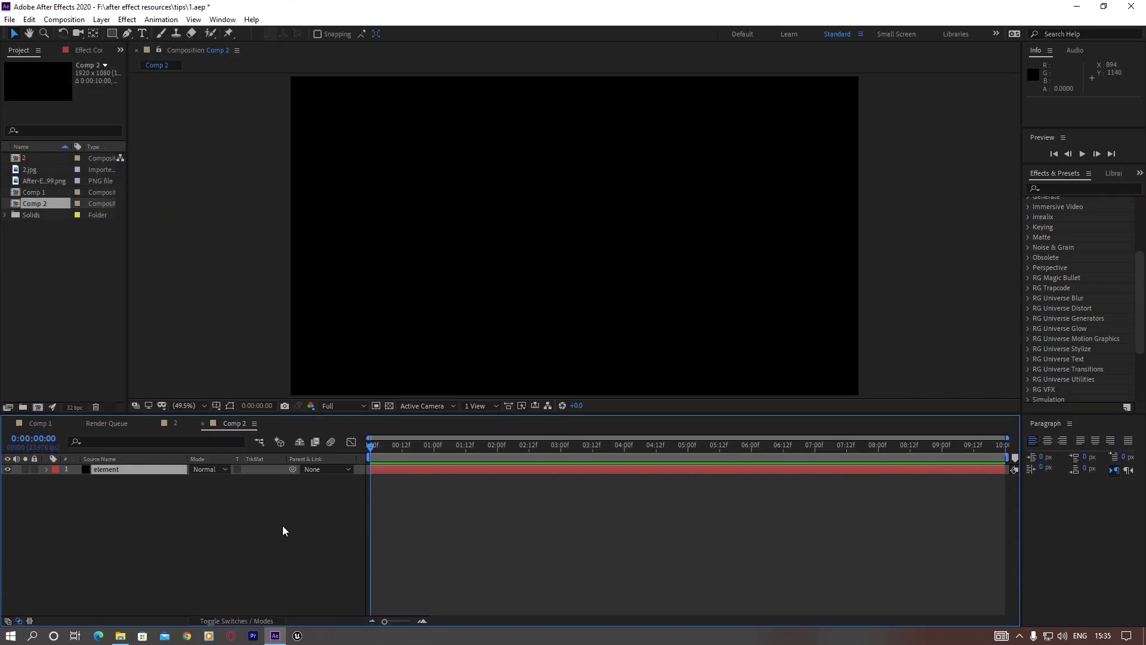
# Apply the Video Copilot Element effect to the element layer and widen the area showing its effect controls
pyautogui.click(1080, 191)
pyautogui.scroll(-3, 1063, 321)
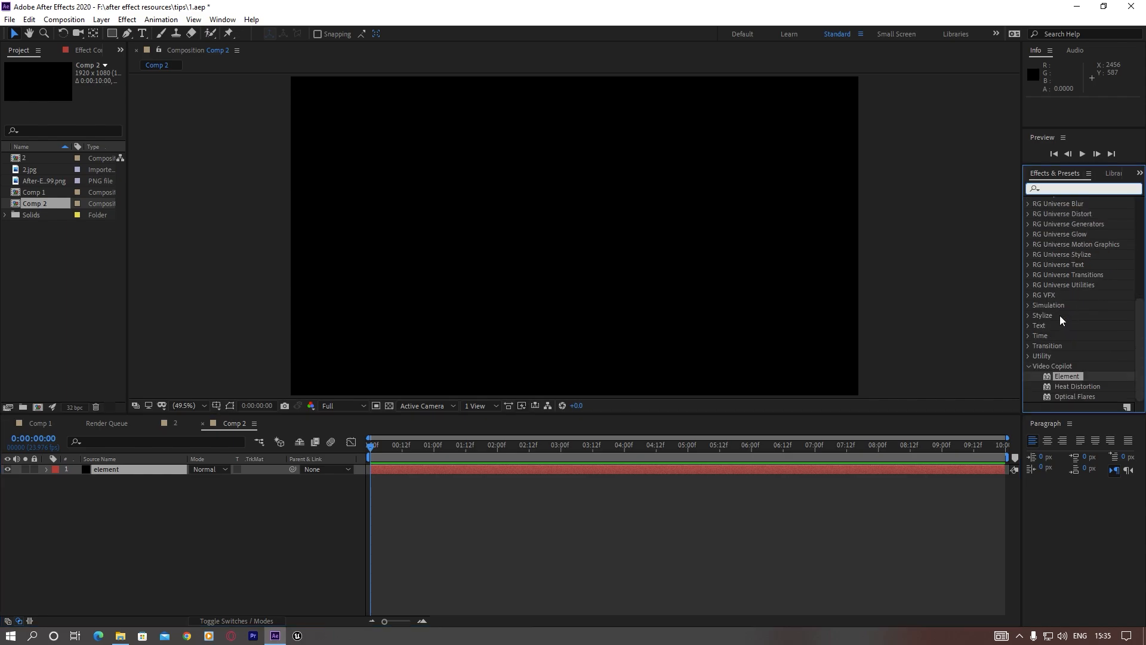
pyautogui.scroll(5, 1076, 357)
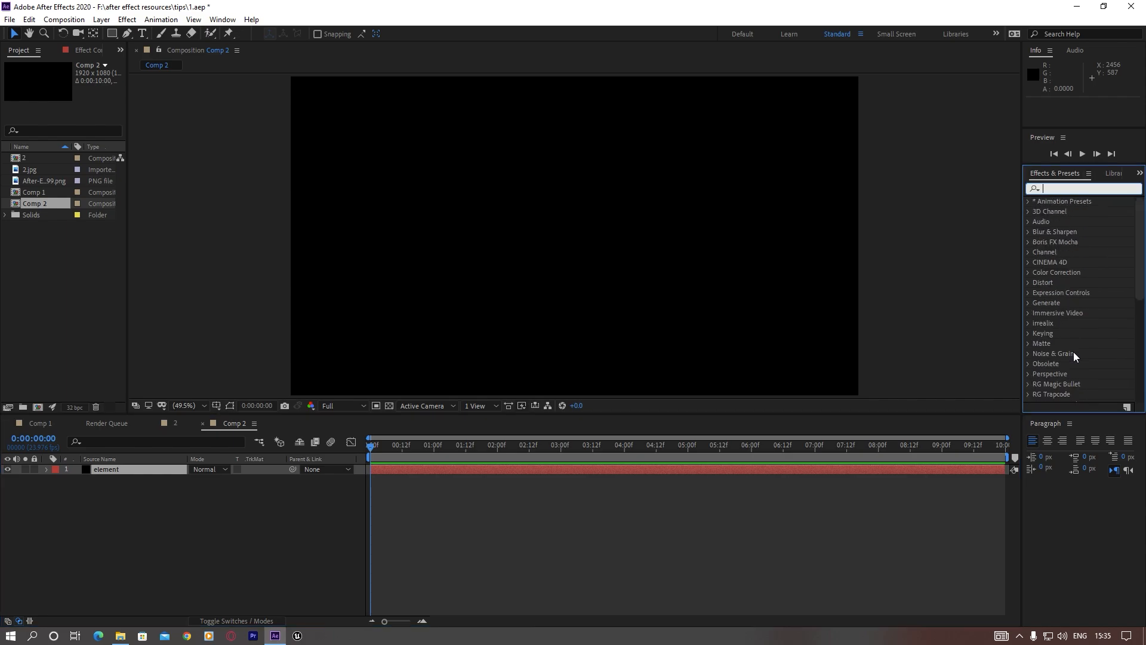
pyautogui.scroll(-5, 1076, 357)
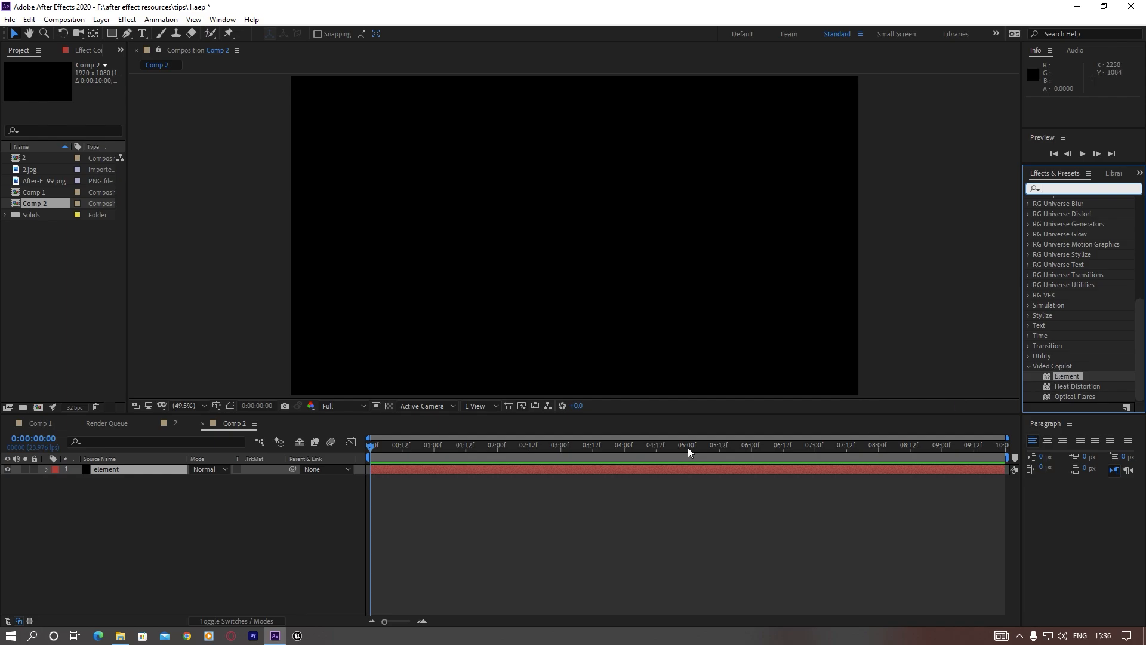
pyautogui.click(1068, 379)
pyautogui.doubleClick(1069, 379)
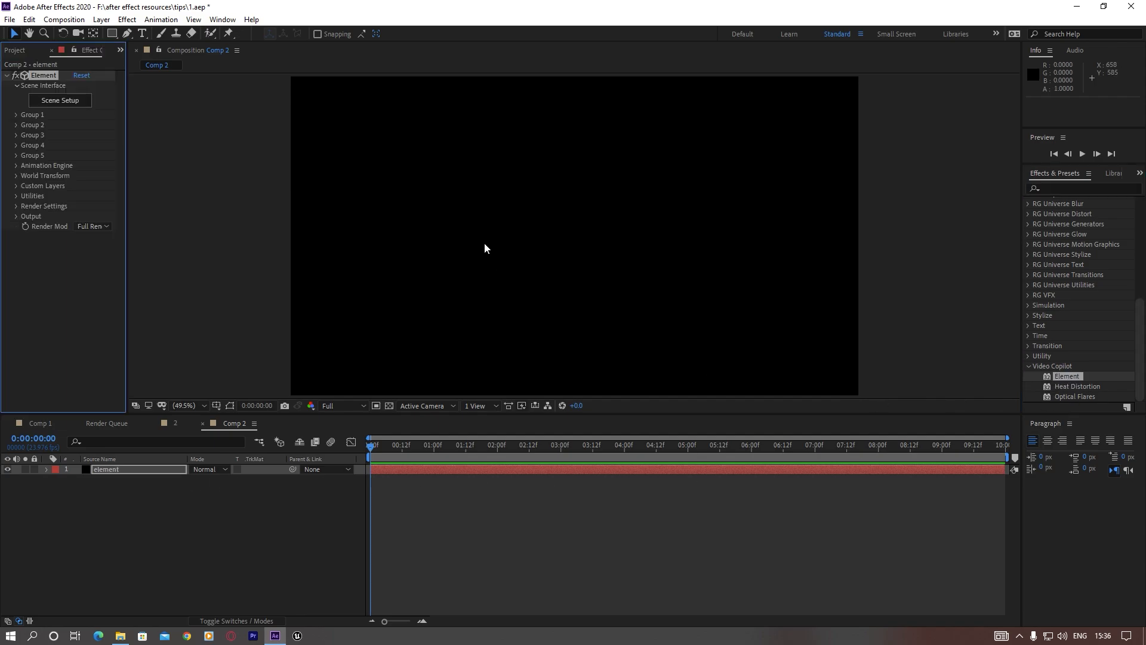
pyautogui.moveTo(126, 123); pyautogui.dragTo(215, 126)
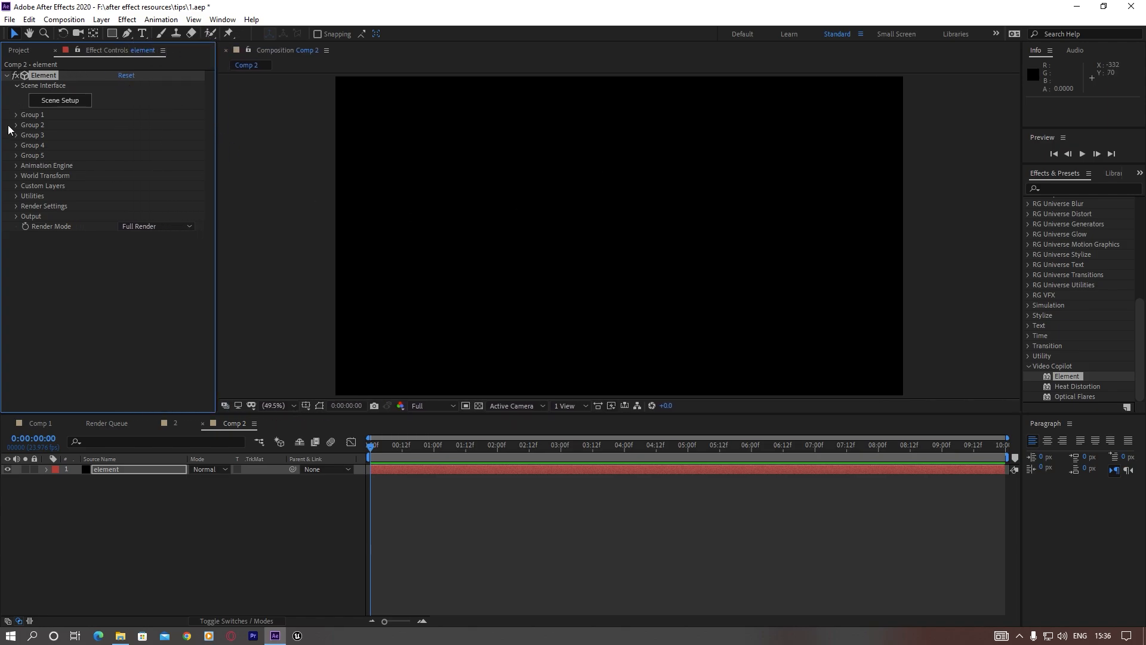
# Open the Element effect's Scene Setup and check the spiderman model folder in File Explorer
pyautogui.click(66, 102)
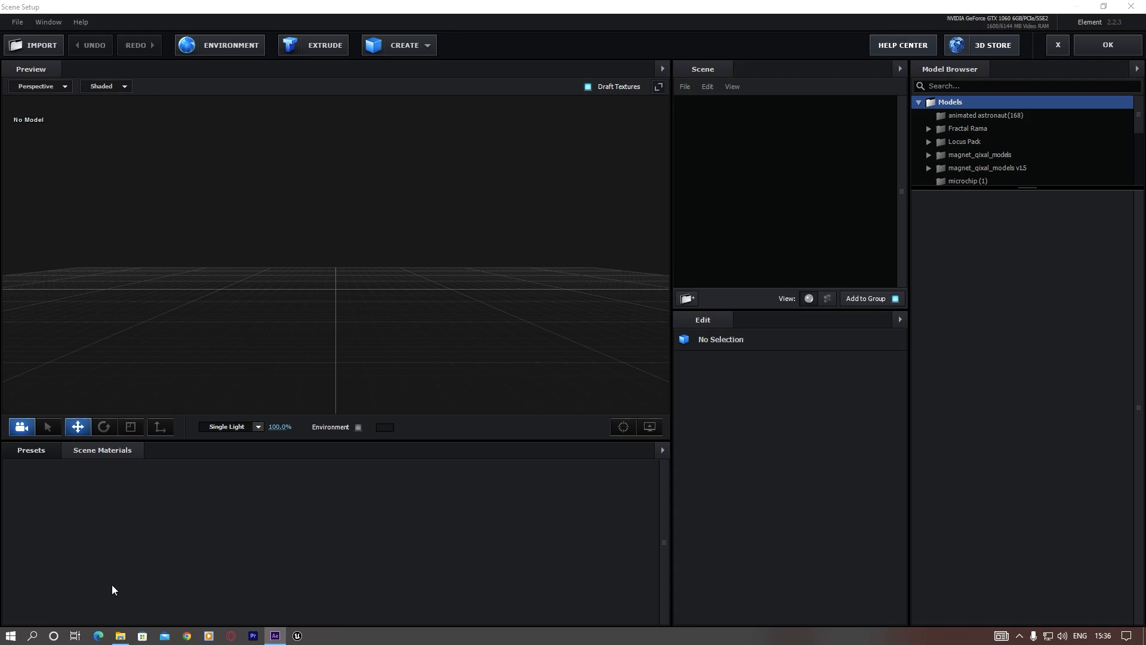
pyautogui.click(120, 636)
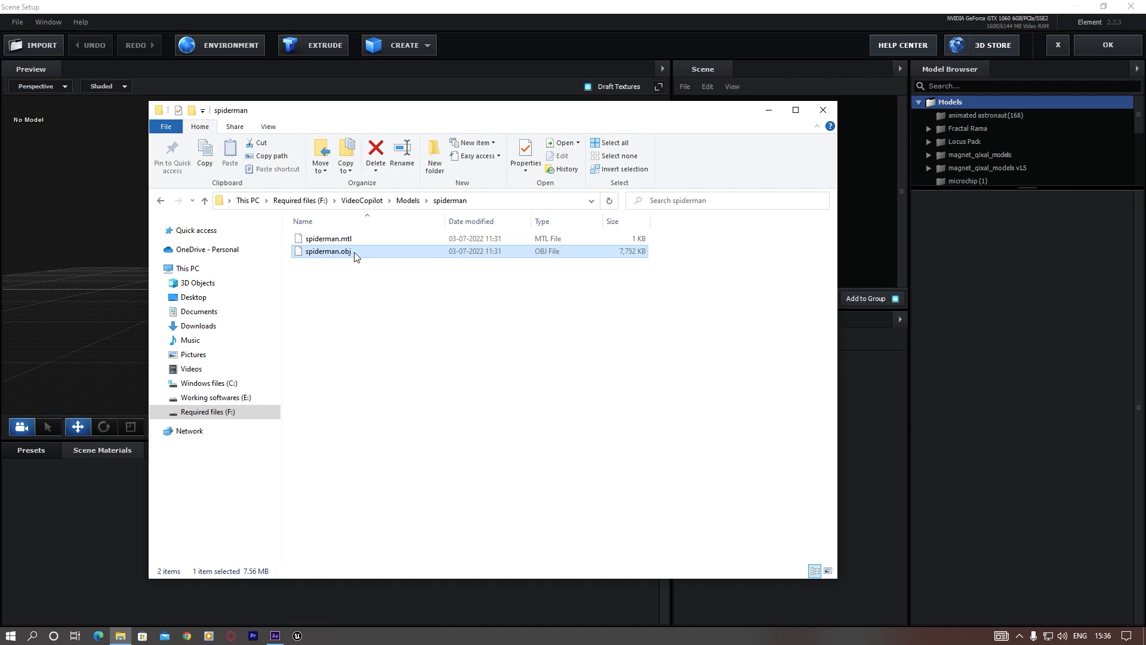
pyautogui.moveTo(442, 111); pyautogui.dragTo(636, 95)
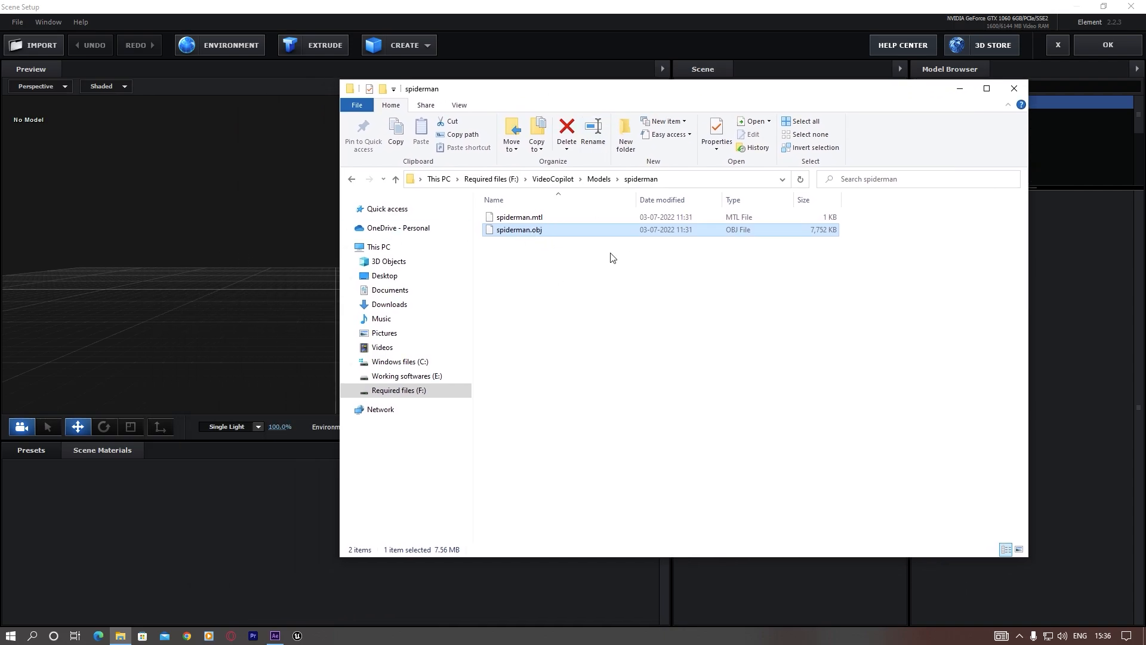
pyautogui.click(959, 92)
# Choose spiderman.obj from the VideoCopilot Models folder as the 3D object to import
pyautogui.click(44, 46)
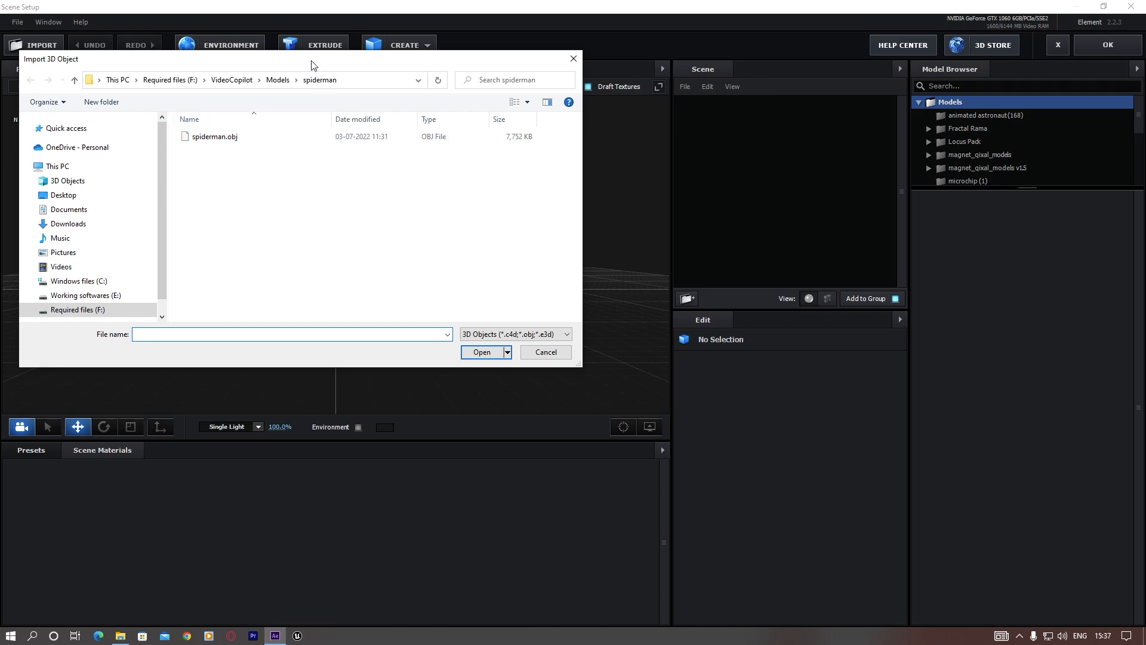
pyautogui.moveTo(313, 62); pyautogui.dragTo(497, 62)
pyautogui.click(415, 139)
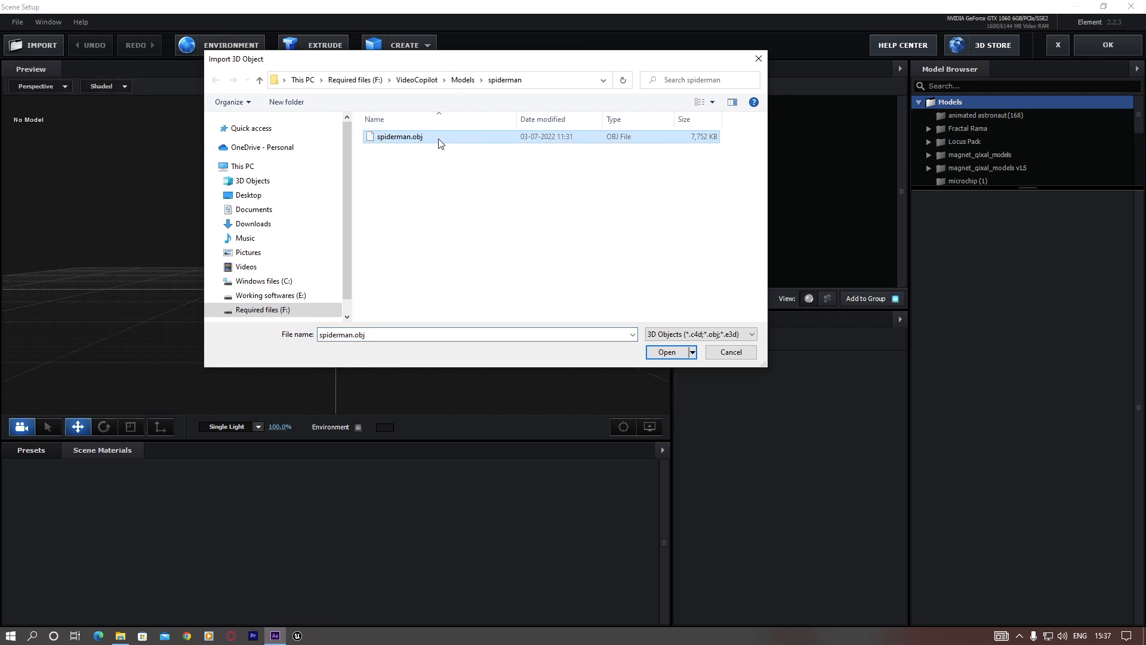
pyautogui.click(671, 354)
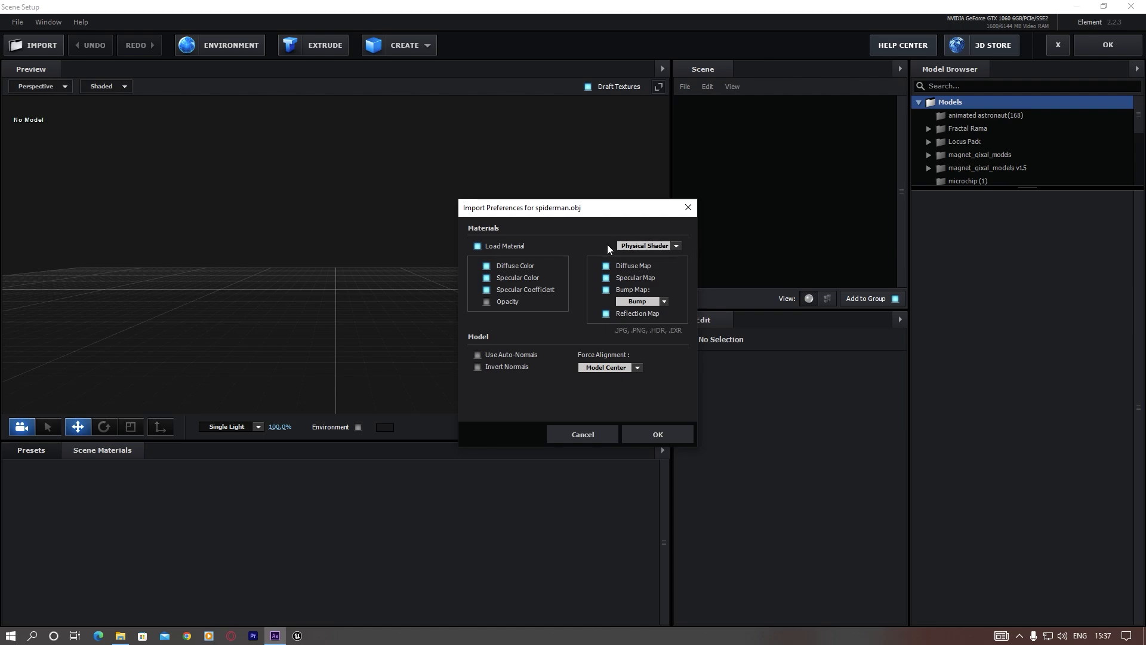
# Import the model with the Physical Shader material type and its alignment forced to Model Center
pyautogui.click(678, 247)
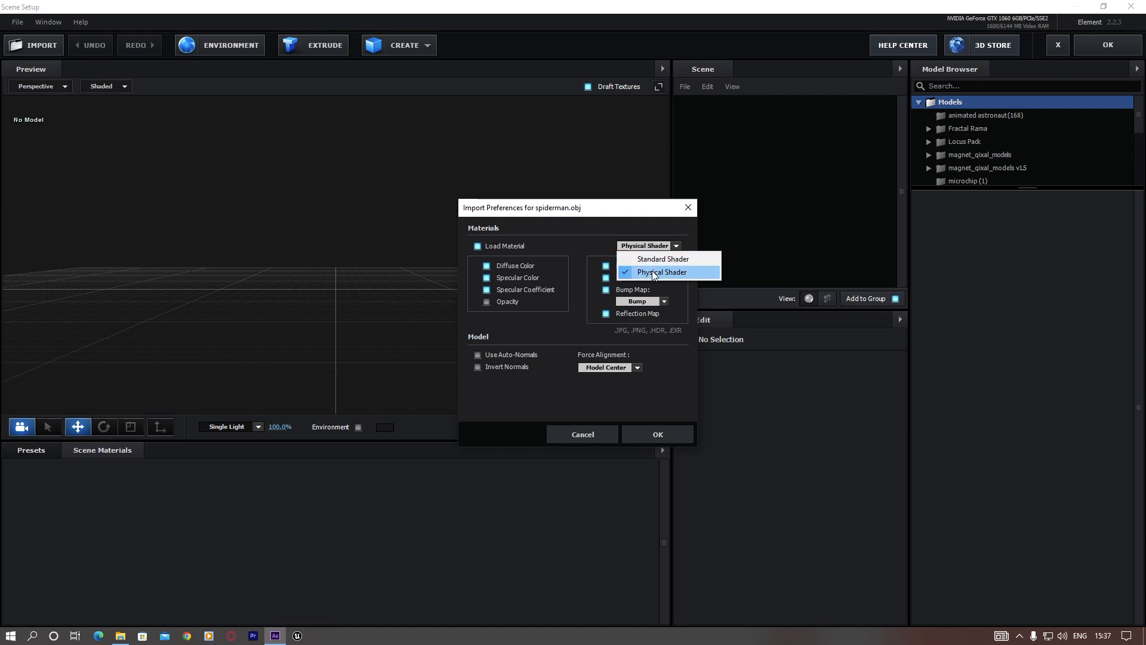
pyautogui.click(667, 273)
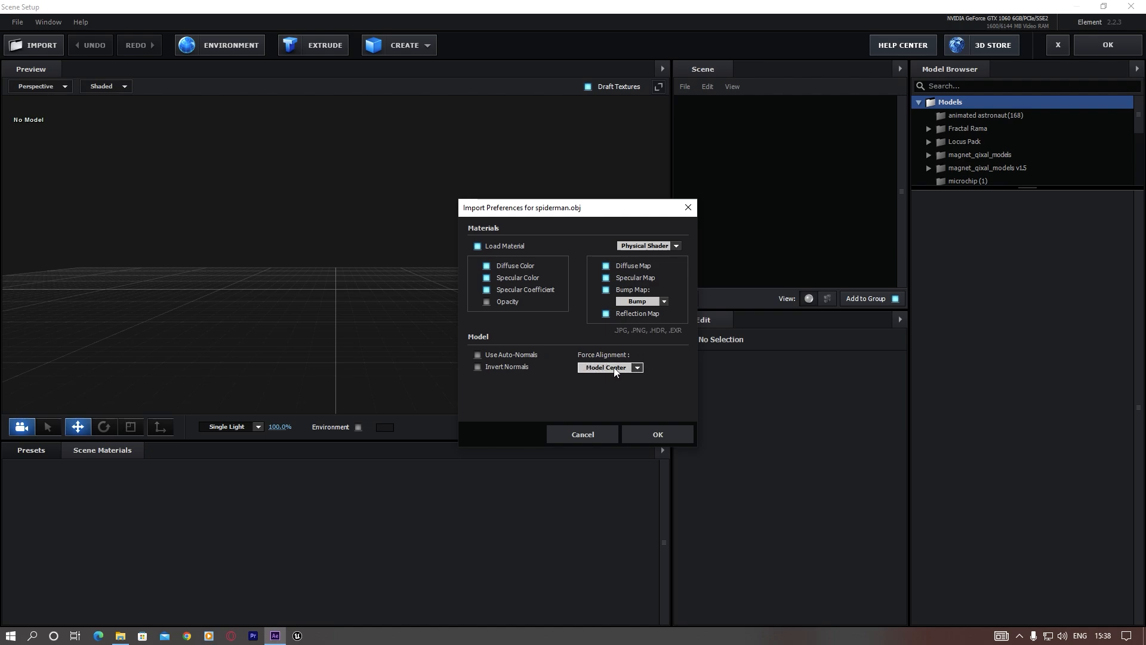
pyautogui.click(635, 369)
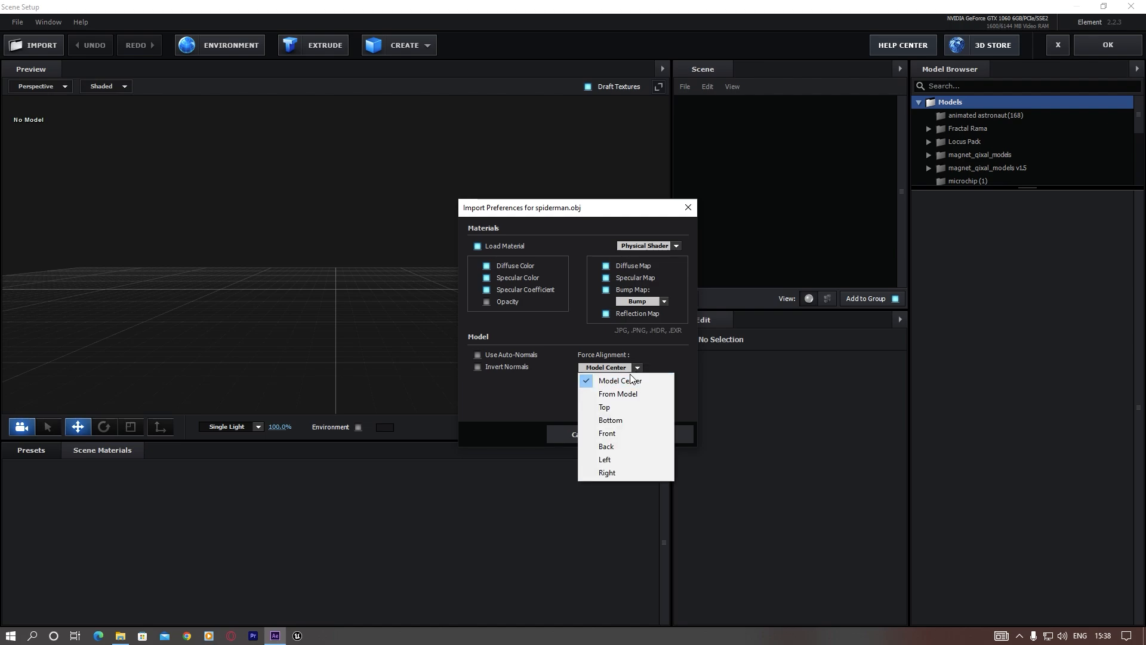
pyautogui.click(643, 382)
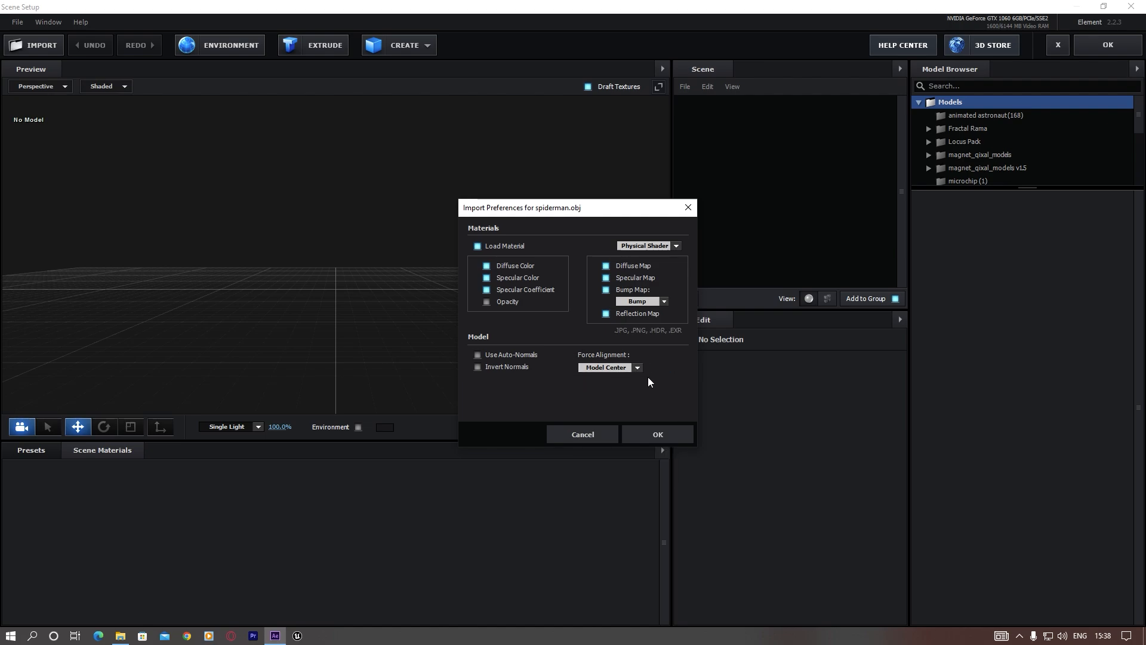
pyautogui.click(657, 435)
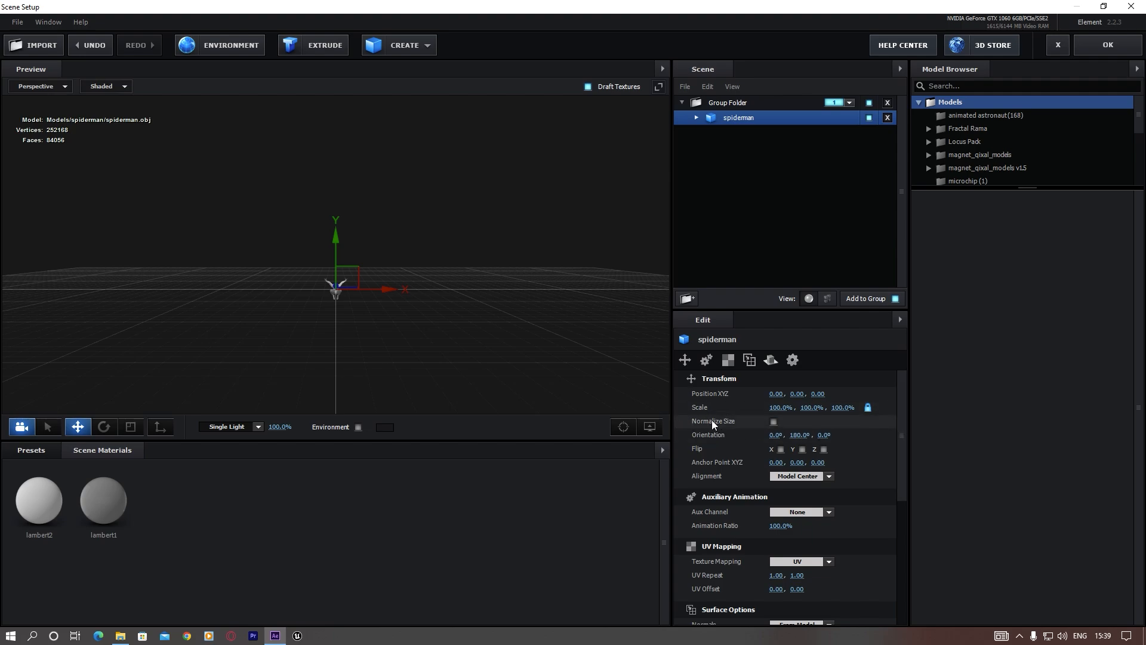
# Enable Normalize Size for the spiderman model and inspect it from several angles
pyautogui.click(774, 421)
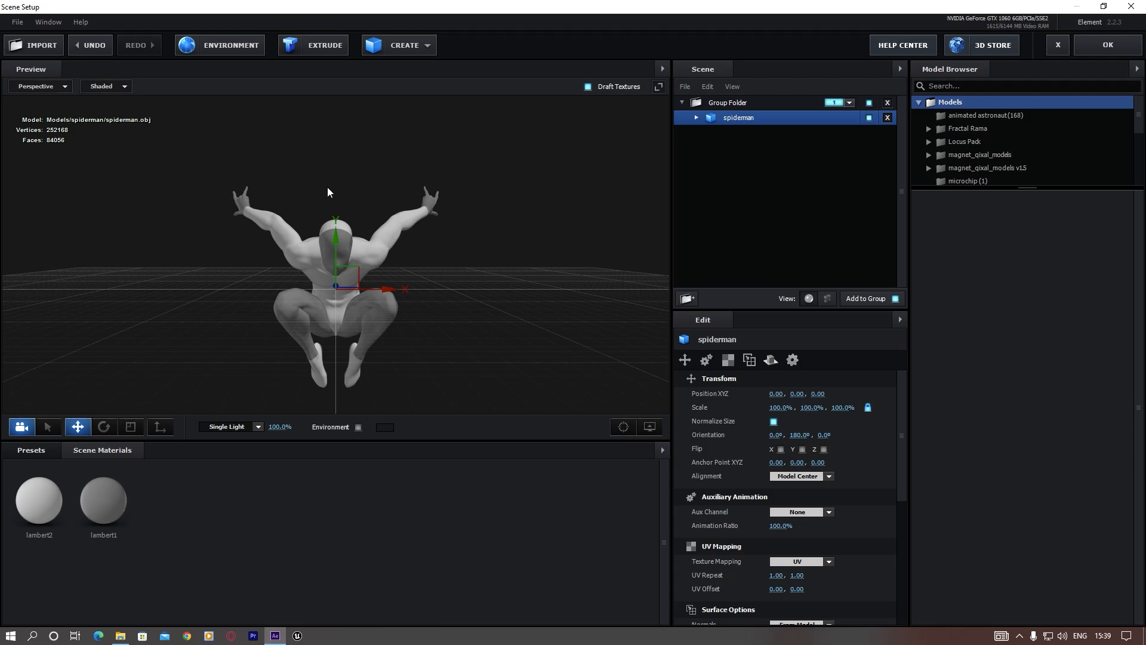
pyautogui.moveTo(473, 342); pyautogui.dragTo(430, 338)
pyautogui.scroll(5, 336, 342)
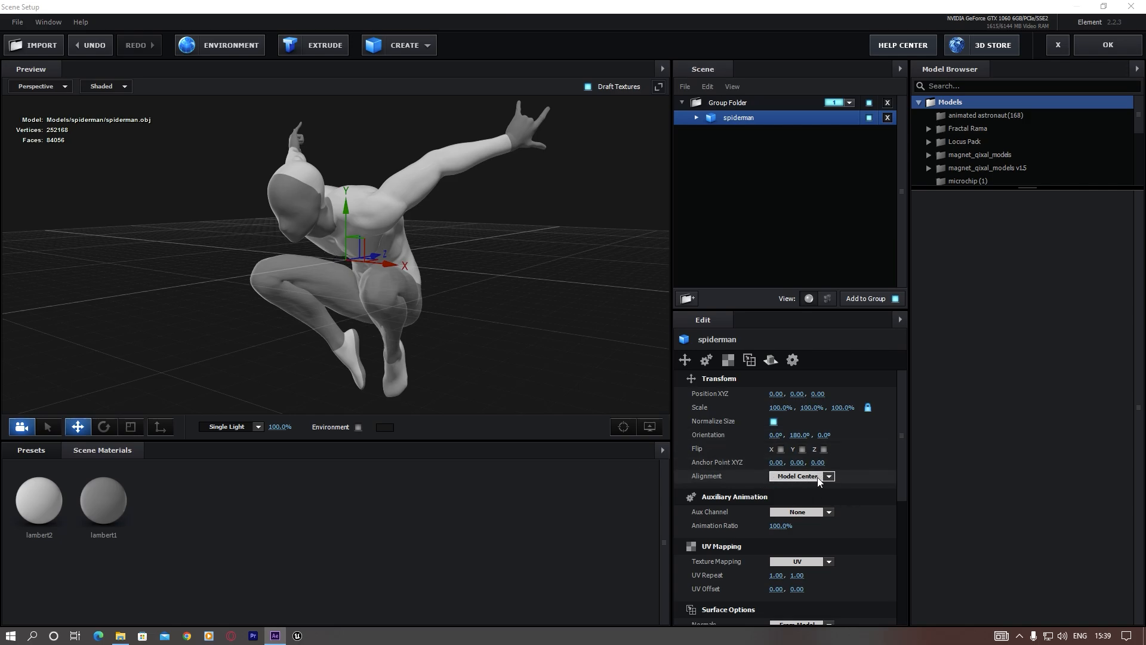
pyautogui.moveTo(315, 255); pyautogui.dragTo(370, 208)
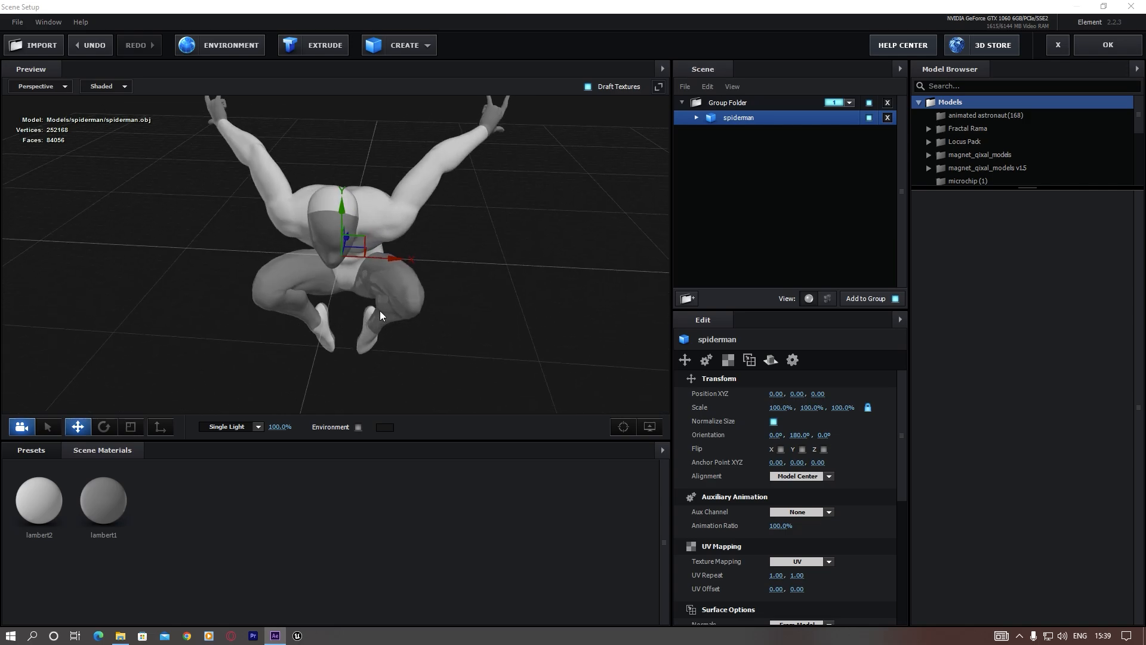
pyautogui.moveTo(381, 315); pyautogui.dragTo(403, 190)
pyautogui.moveTo(369, 238); pyautogui.dragTo(379, 291)
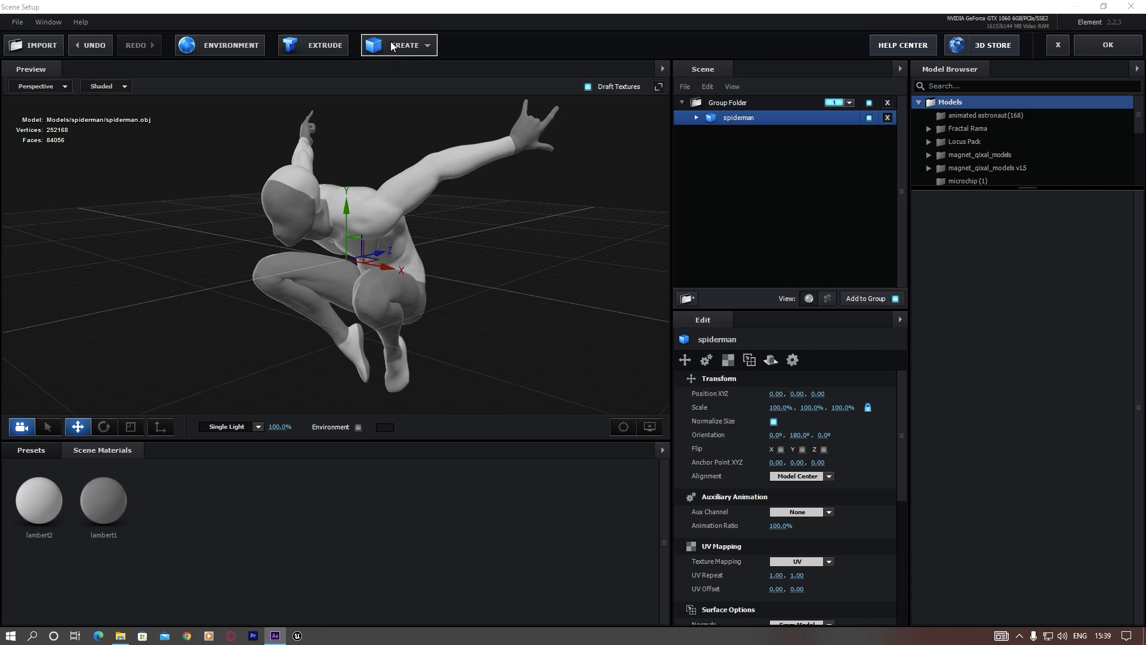
# Add a plane primitive to the scene in the same group as the spiderman model
pyautogui.click(428, 46)
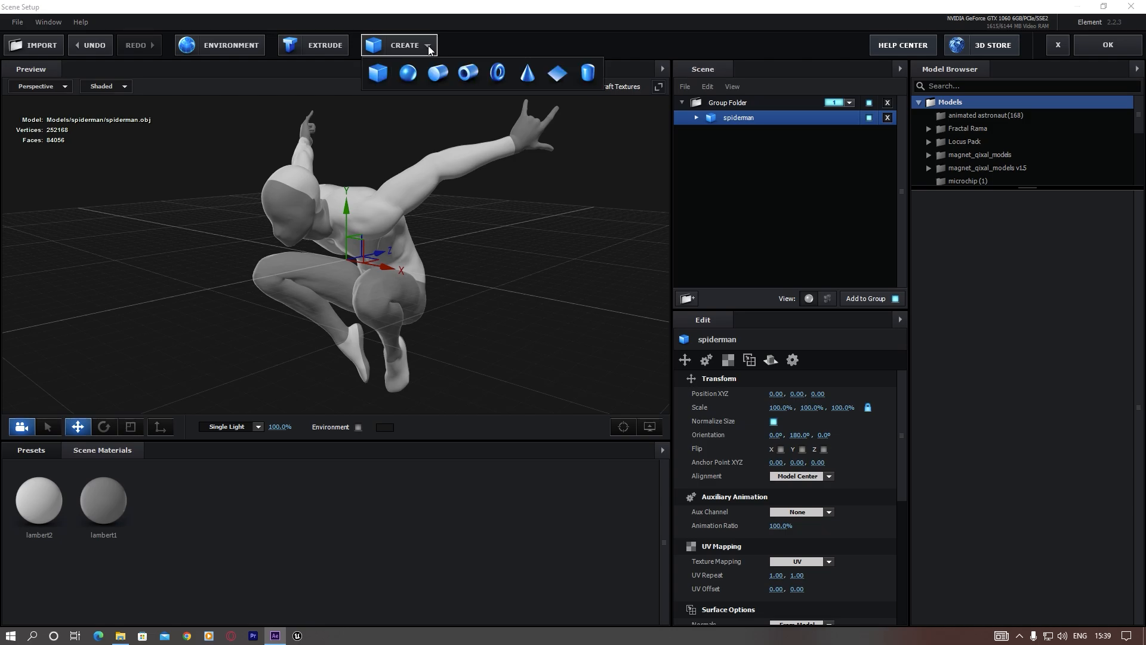
pyautogui.click(557, 74)
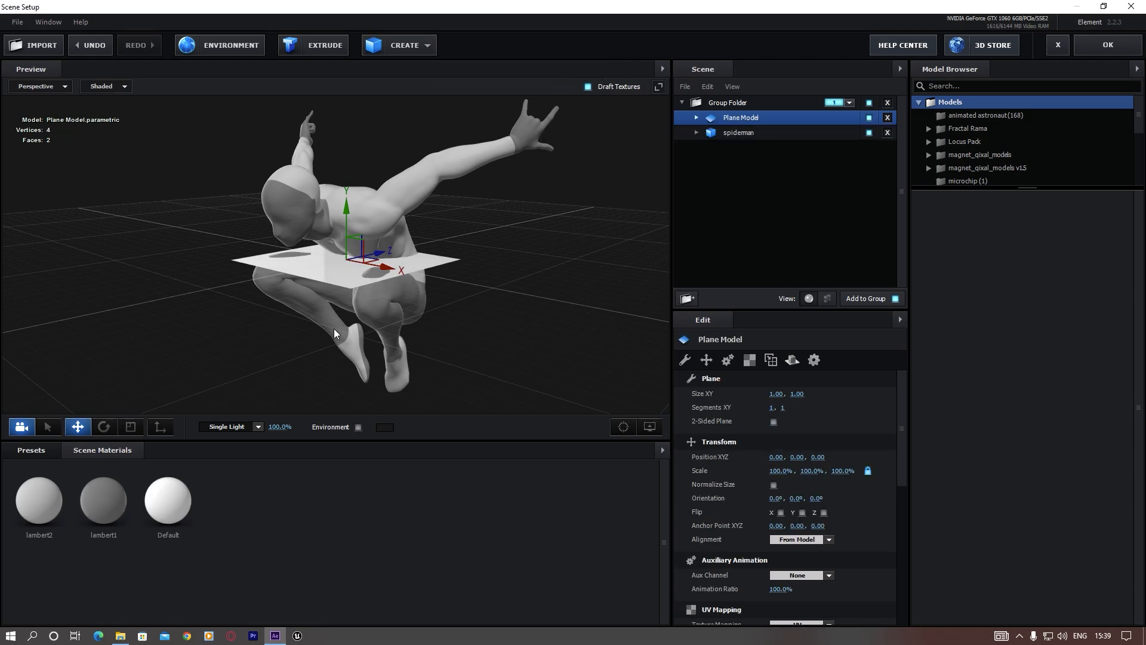
pyautogui.moveTo(334, 329); pyautogui.dragTo(375, 274)
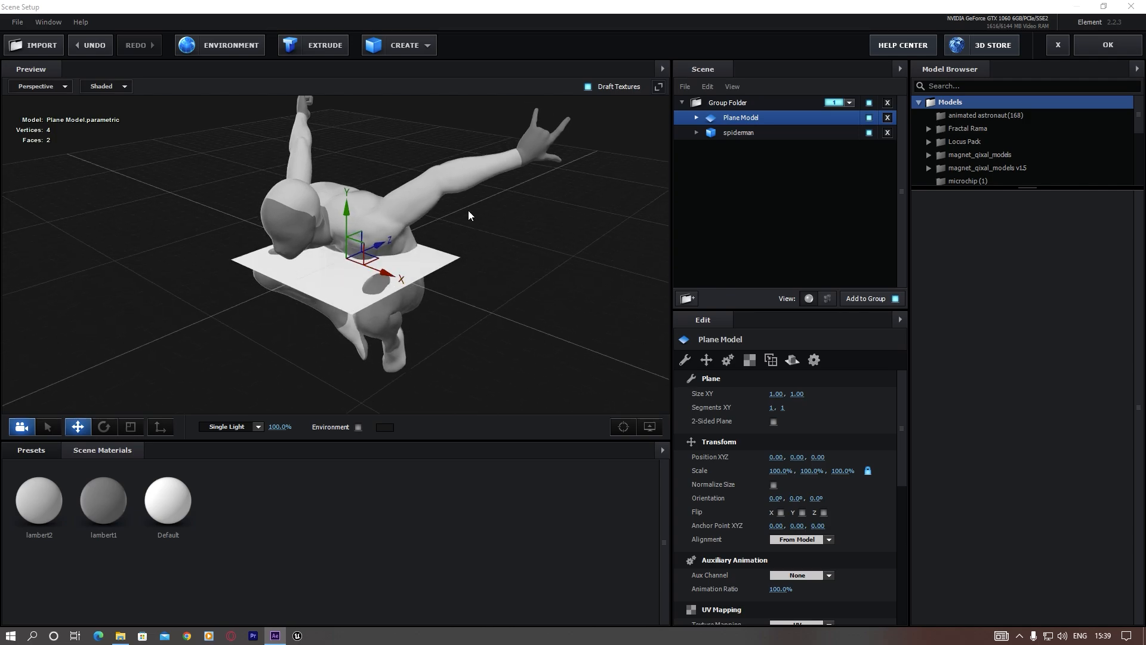
pyautogui.moveTo(325, 302); pyautogui.dragTo(354, 303)
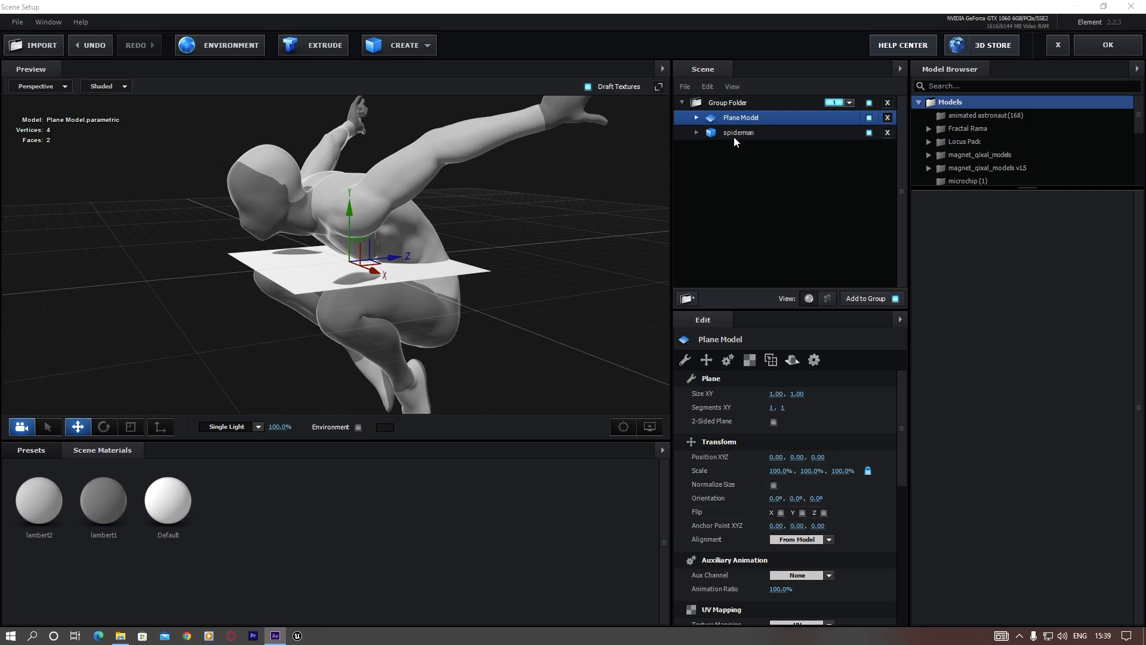
# Set the plane's scale to 500% on all axes
pyautogui.click(780, 471)
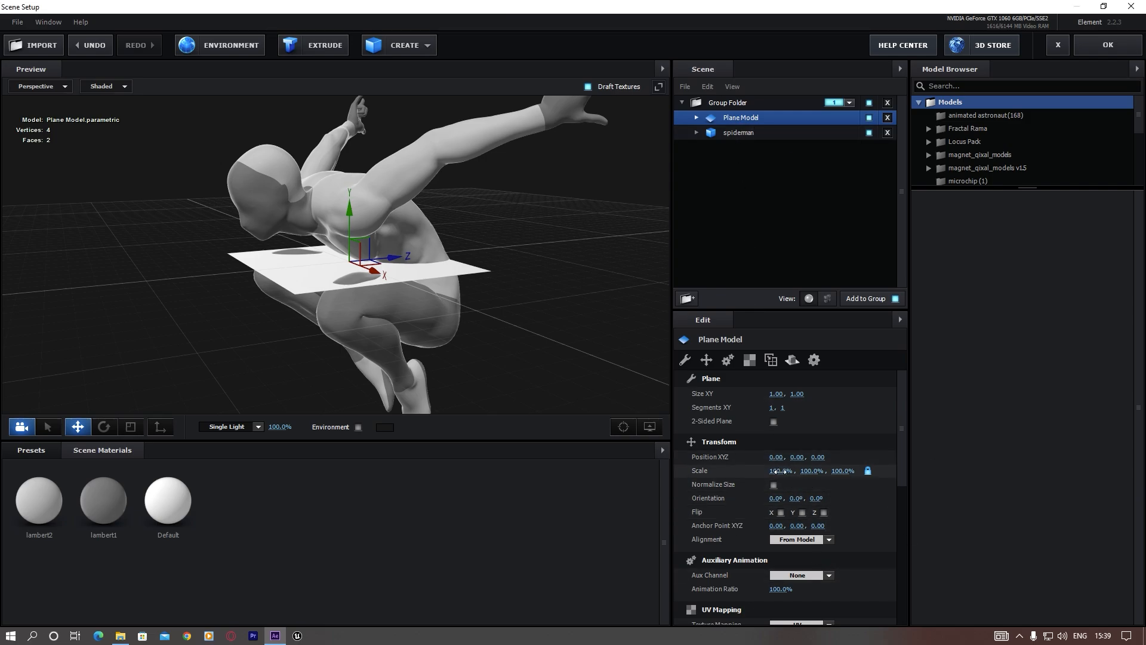
pyautogui.write('500')
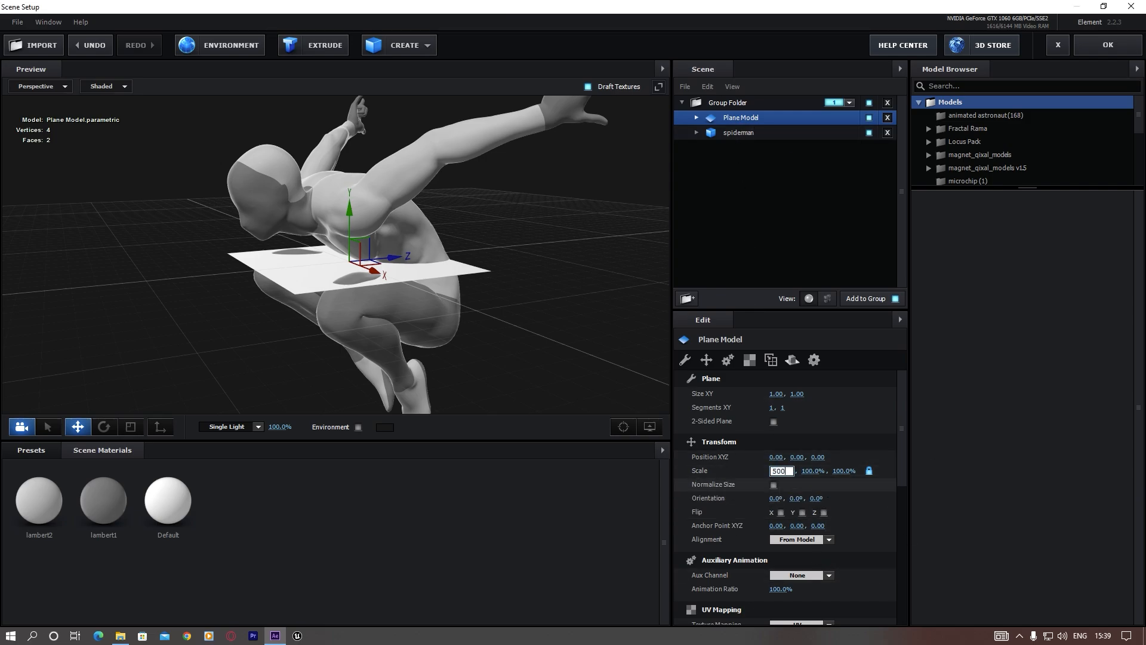
pyautogui.press('Return')
pyautogui.moveTo(382, 321); pyautogui.dragTo(394, 318)
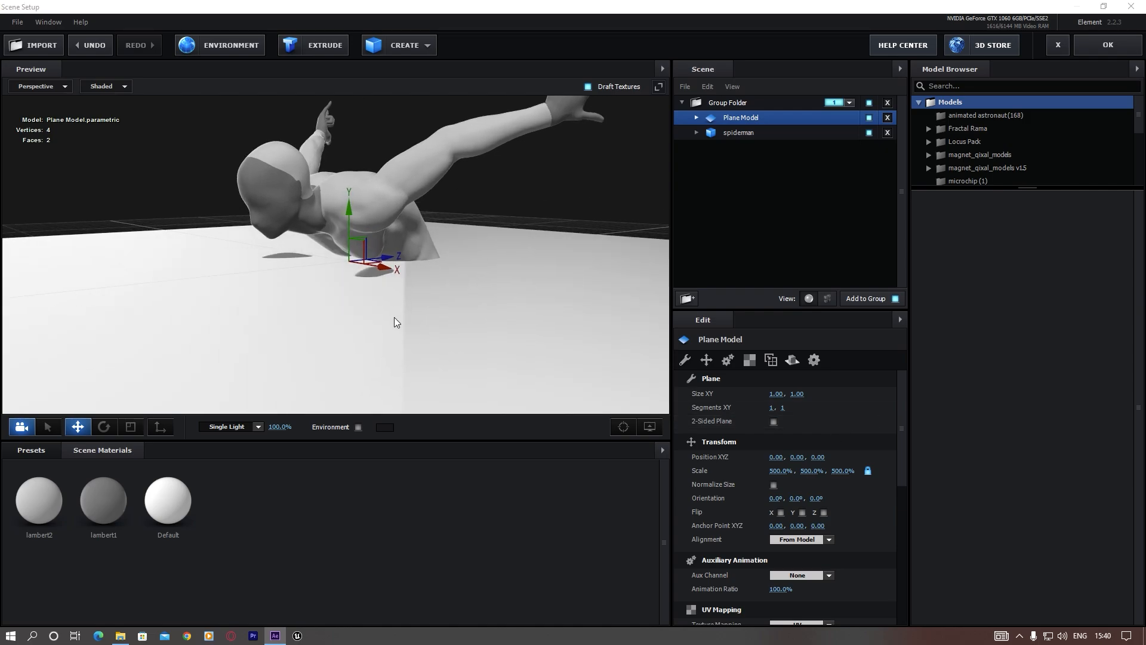
# Select the spiderman model in the group folder and set its alignment to Bottom
pyautogui.click(745, 134)
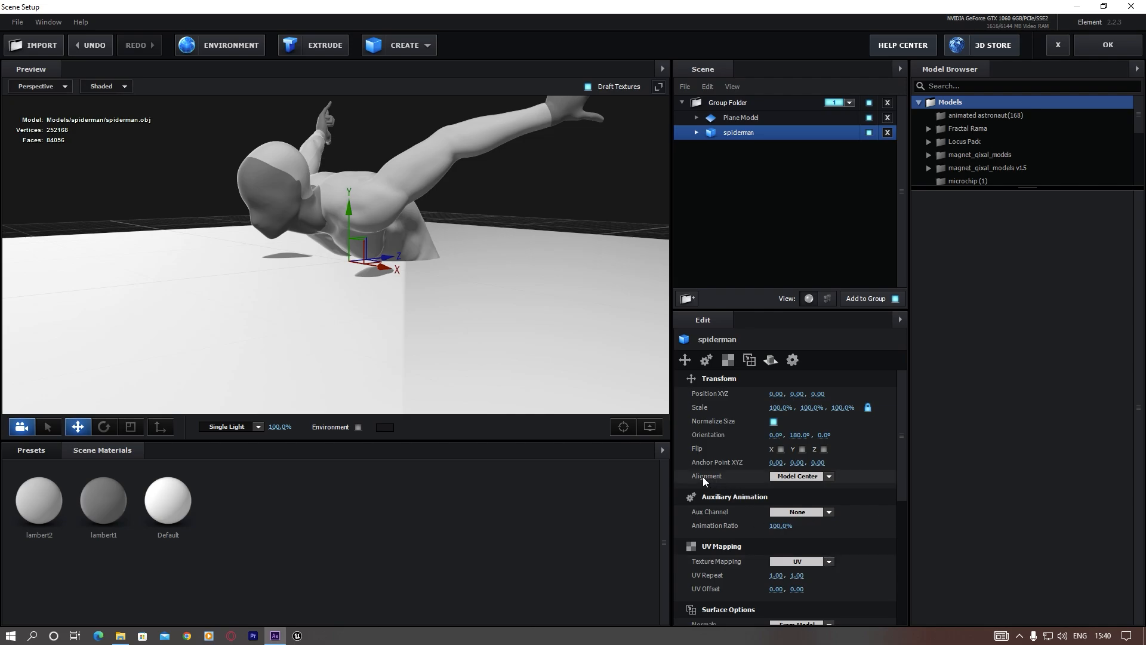
pyautogui.click(828, 476)
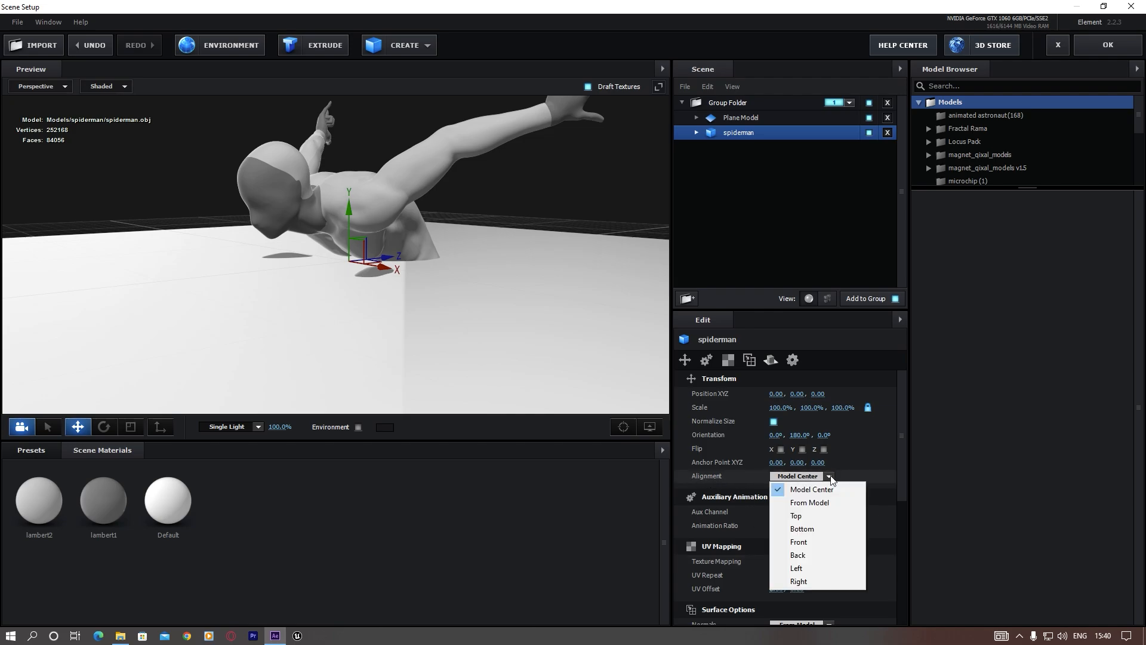
pyautogui.click(819, 531)
pyautogui.scroll(-5, 439, 313)
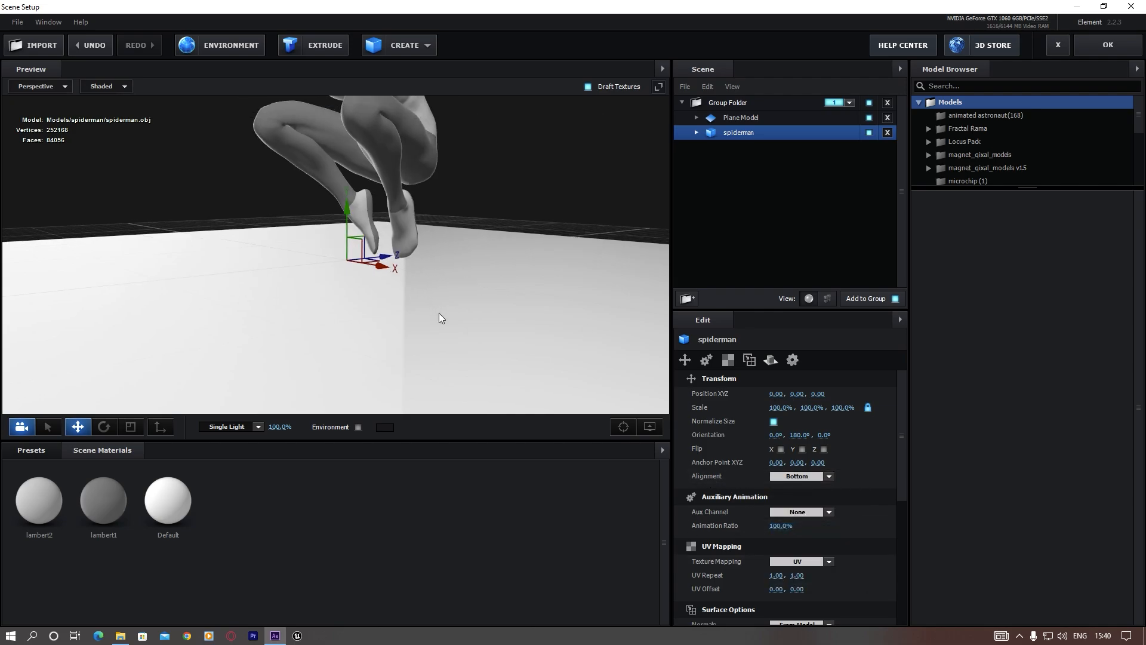
pyautogui.moveTo(414, 321); pyautogui.dragTo(413, 297)
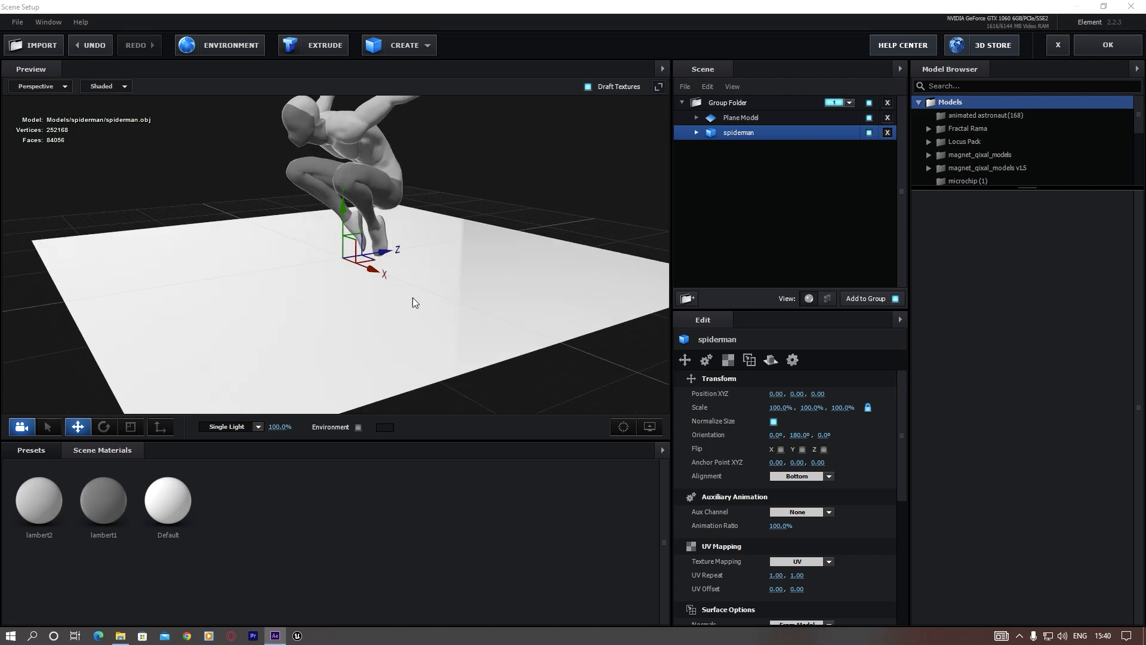
pyautogui.moveTo(476, 252); pyautogui.dragTo(503, 306)
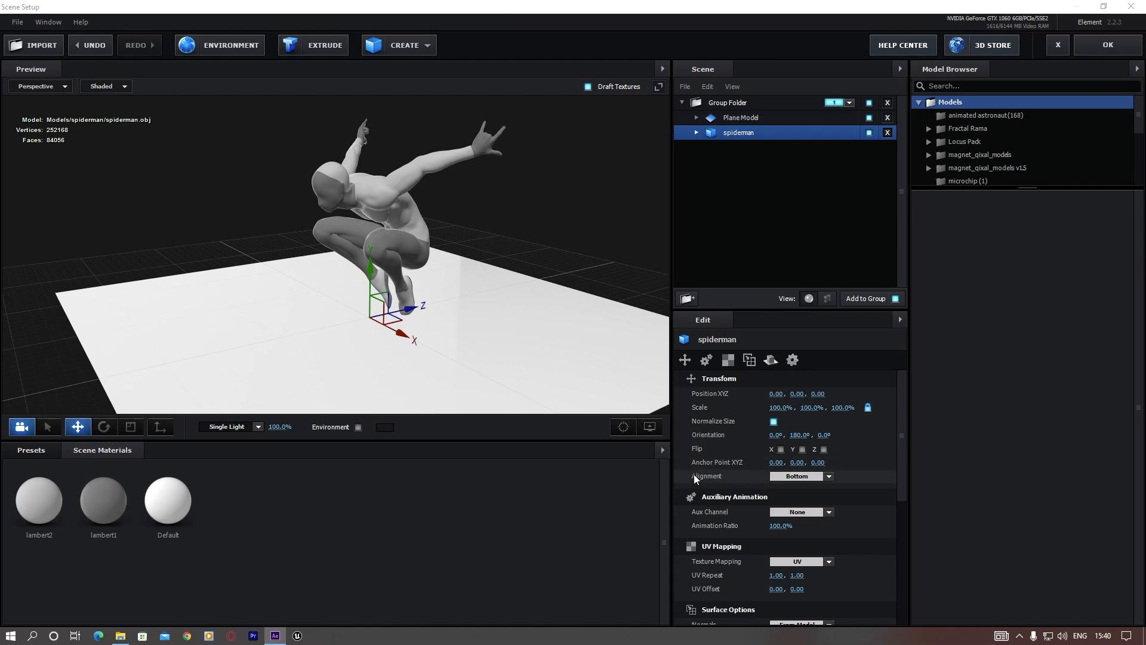
# Try the Front and Right alignments on the spiderman model, and return it to Bottom alignment
pyautogui.click(829, 476)
pyautogui.click(812, 543)
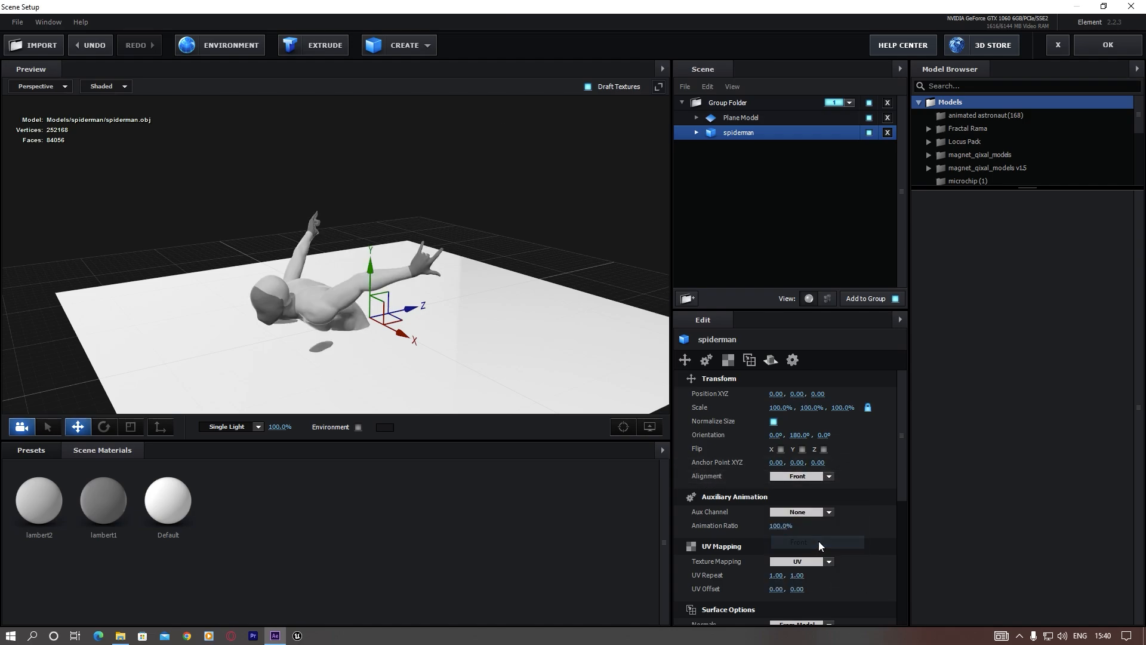
pyautogui.click(828, 477)
pyautogui.click(812, 581)
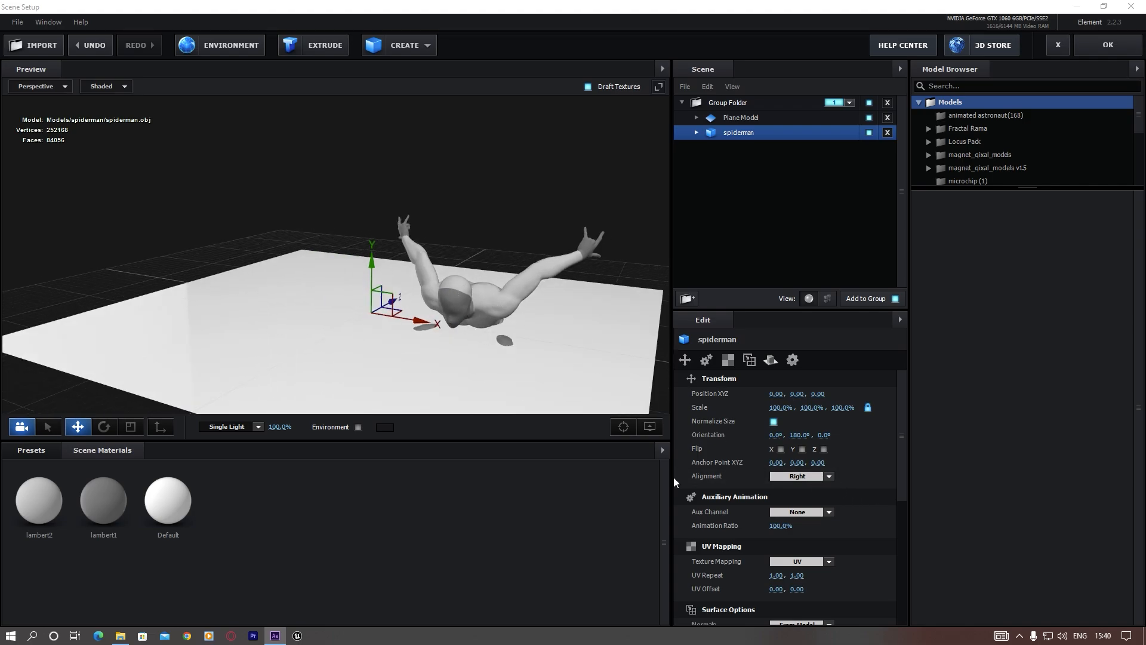
pyautogui.click(825, 476)
pyautogui.click(799, 539)
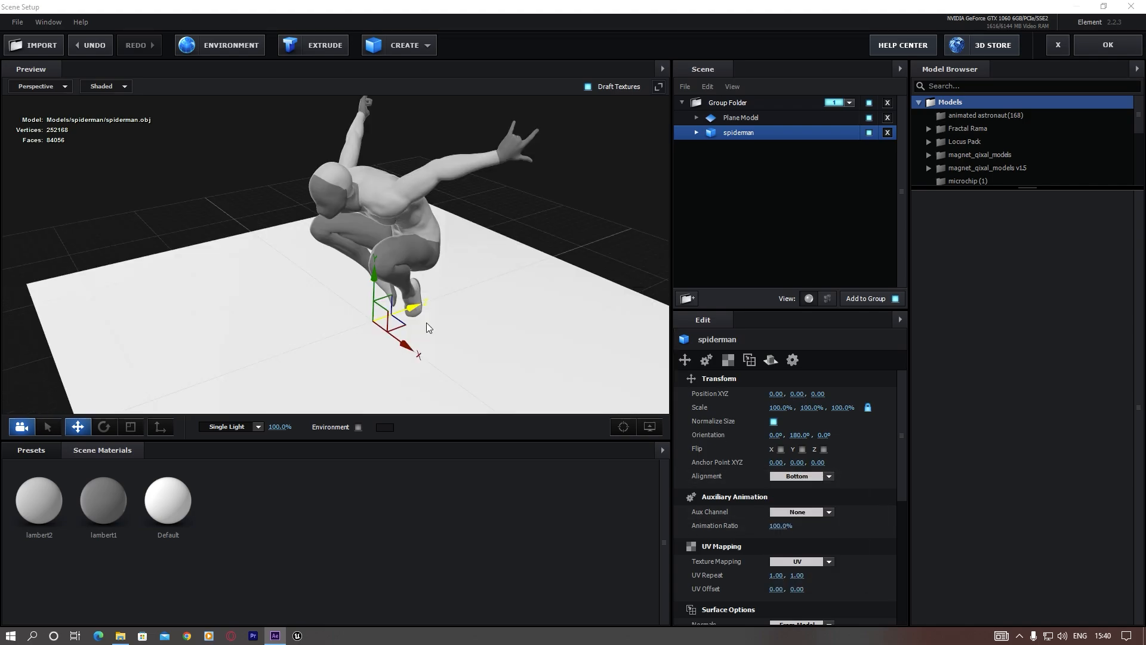
pyautogui.moveTo(432, 317); pyautogui.dragTo(499, 239)
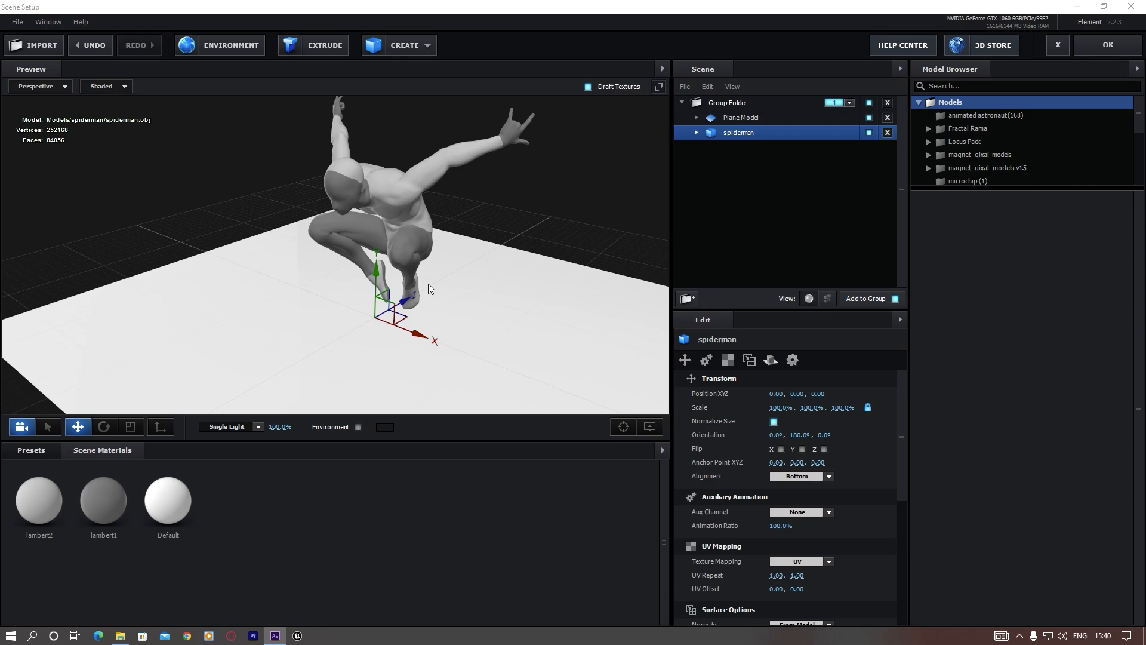
pyautogui.moveTo(407, 175); pyautogui.dragTo(496, 278)
# Switch to File Explorer and select spiderman.dae in the spiderman\source\model\model folder
pyautogui.click(120, 636)
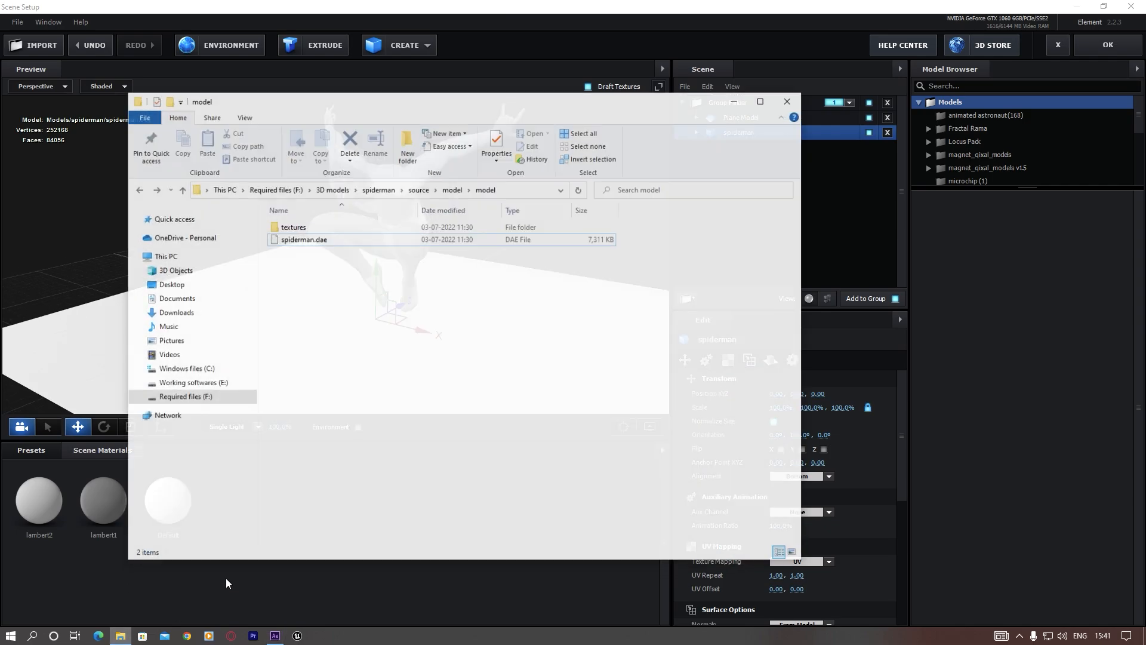
pyautogui.click(310, 232)
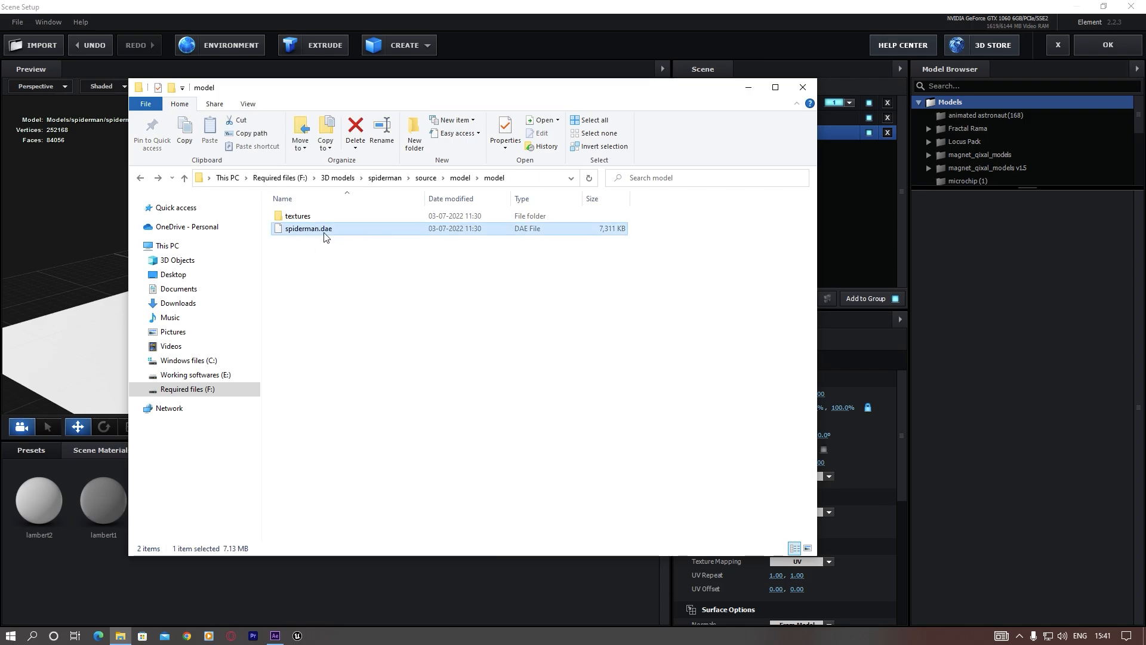
pyautogui.moveTo(516, 93); pyautogui.dragTo(613, 93)
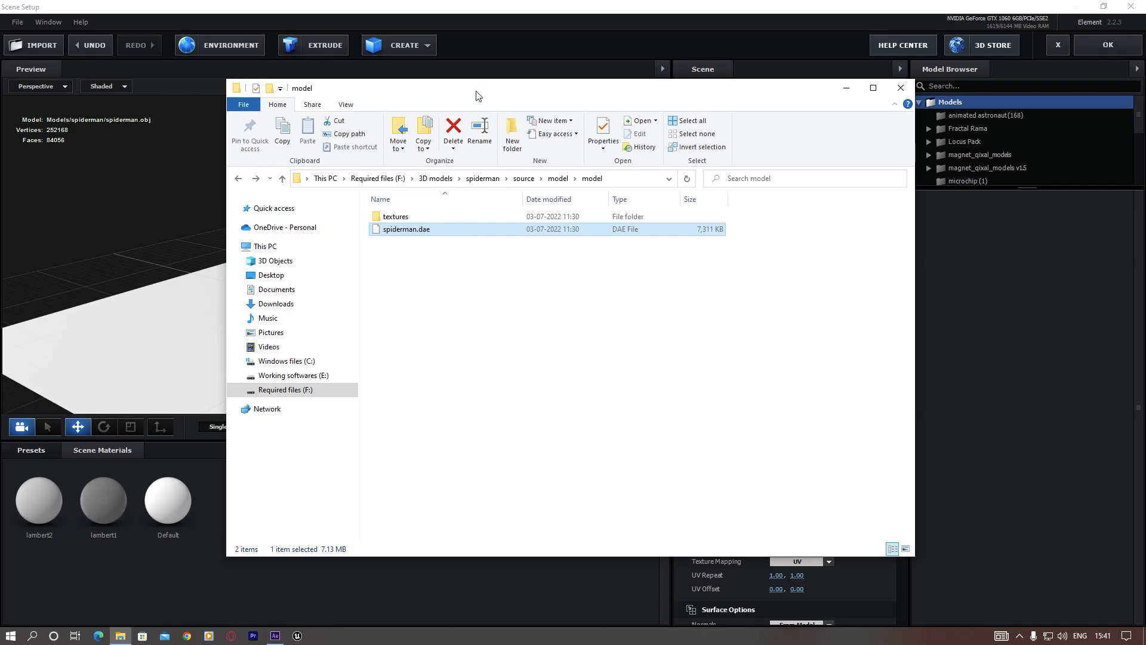
pyautogui.moveTo(477, 92); pyautogui.dragTo(537, 106)
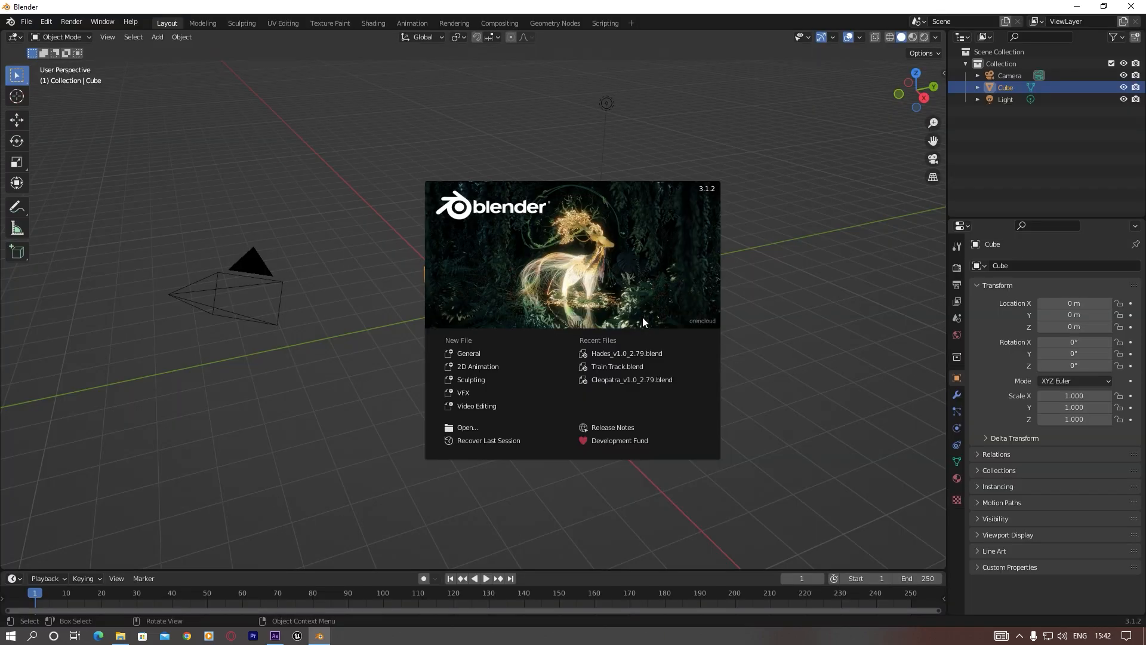
# Switch to Blender and empty the new scene by deleting the default camera, cube and light
pyautogui.click(521, 274)
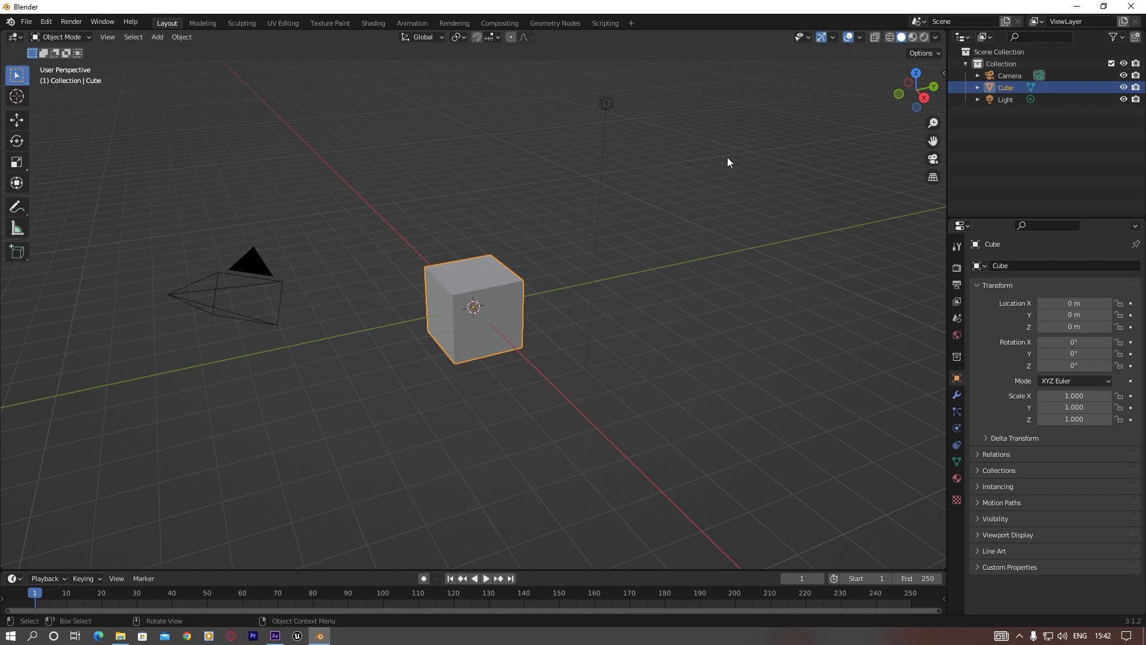
pyautogui.moveTo(692, 145); pyautogui.dragTo(7, 471)
pyautogui.press('Delete')
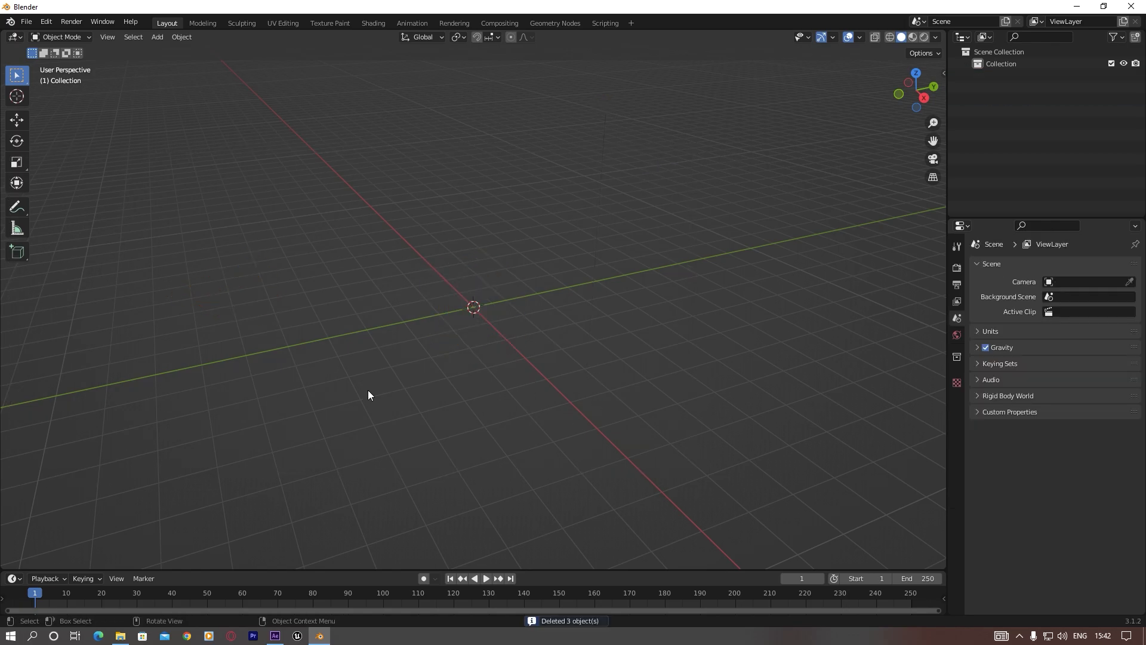
# Import spiderman.dae as a Collada file from F:\3D models\spiderman\source\model\model
pyautogui.click(29, 24)
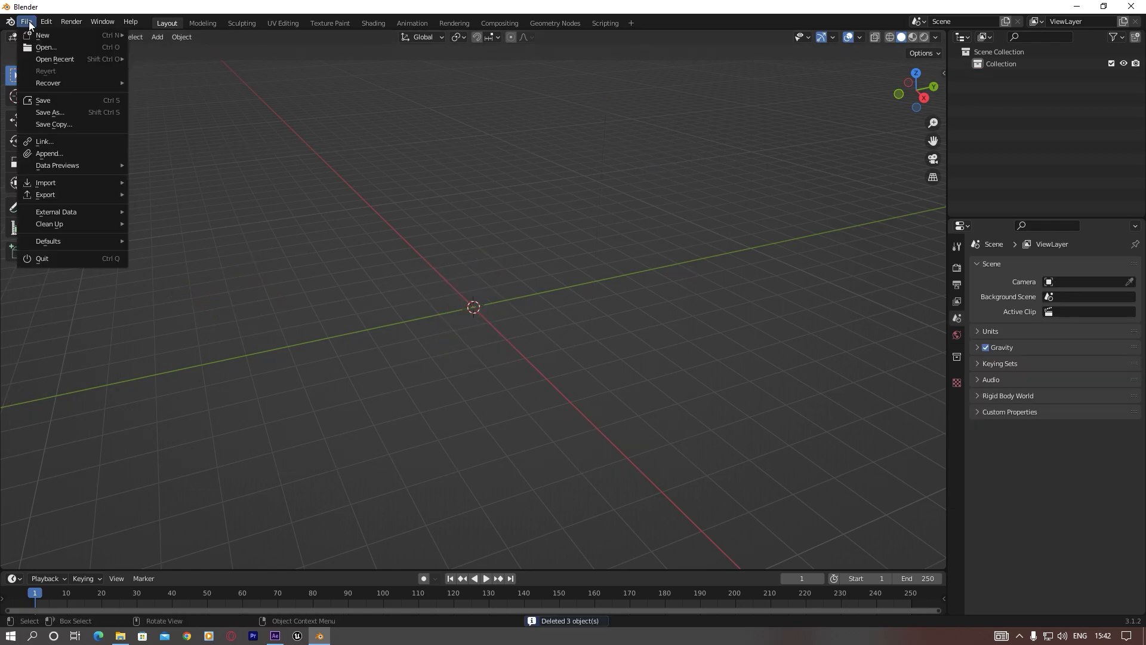
pyautogui.moveTo(59, 182)
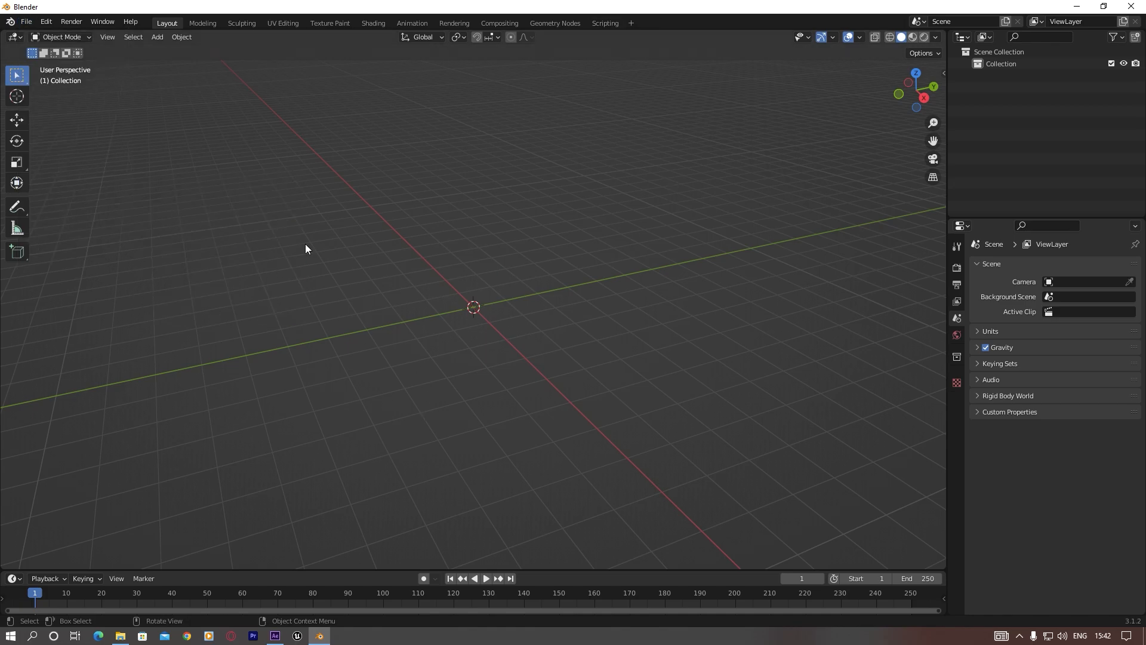
pyautogui.click(27, 22)
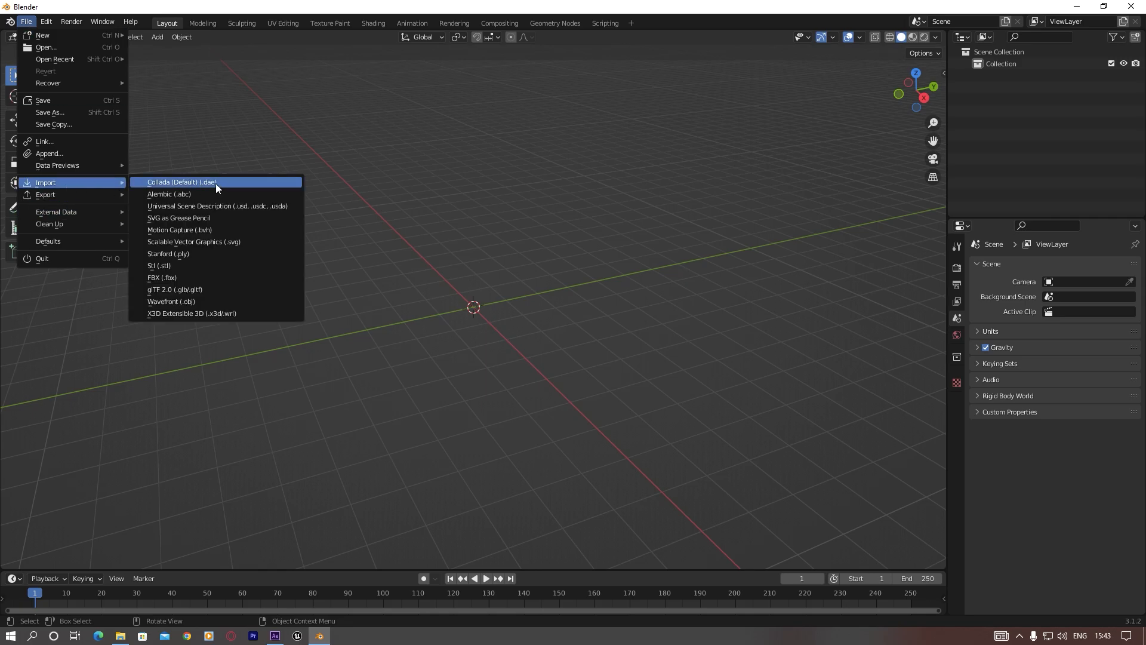
pyautogui.click(217, 184)
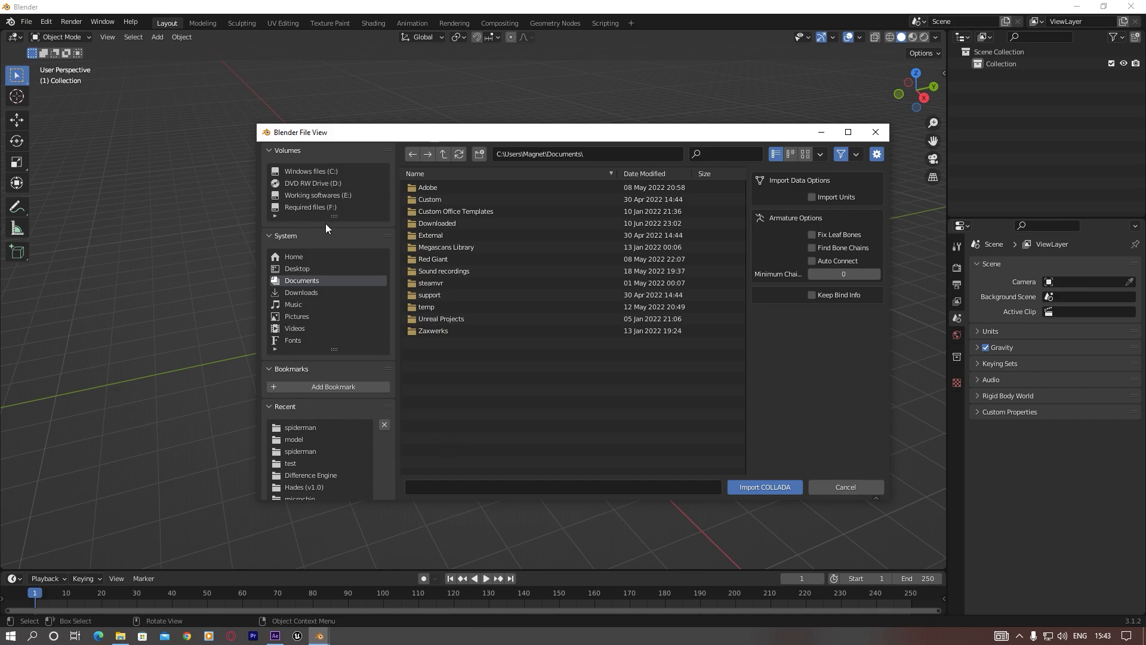
pyautogui.click(317, 207)
pyautogui.doubleClick(456, 192)
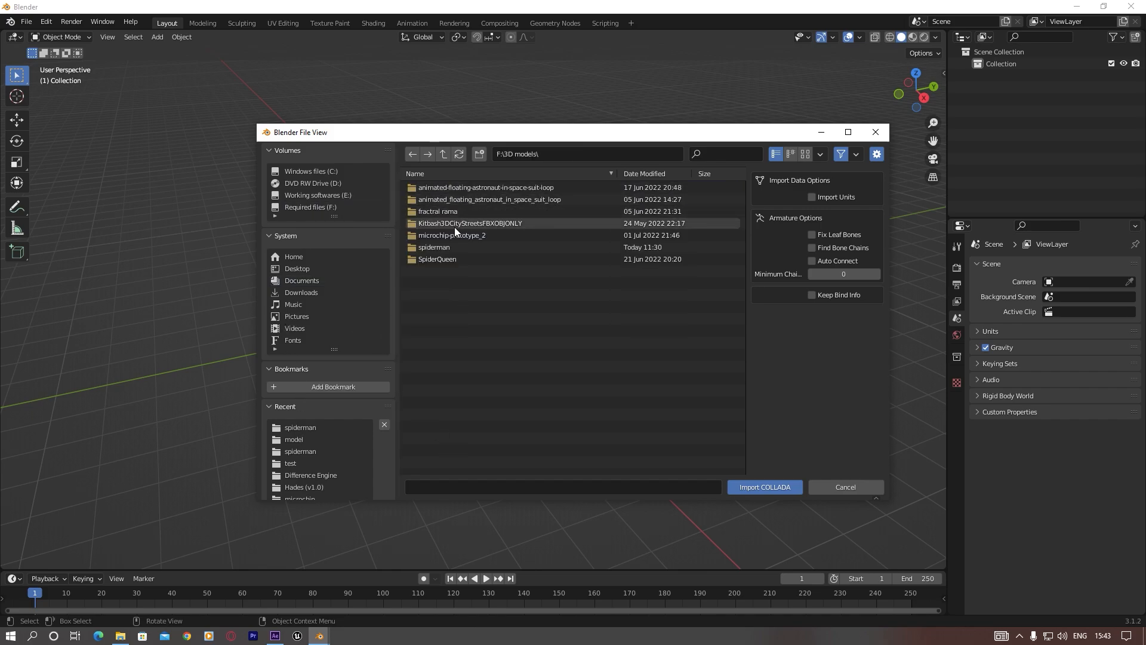
pyautogui.doubleClick(444, 246)
pyautogui.click(453, 187)
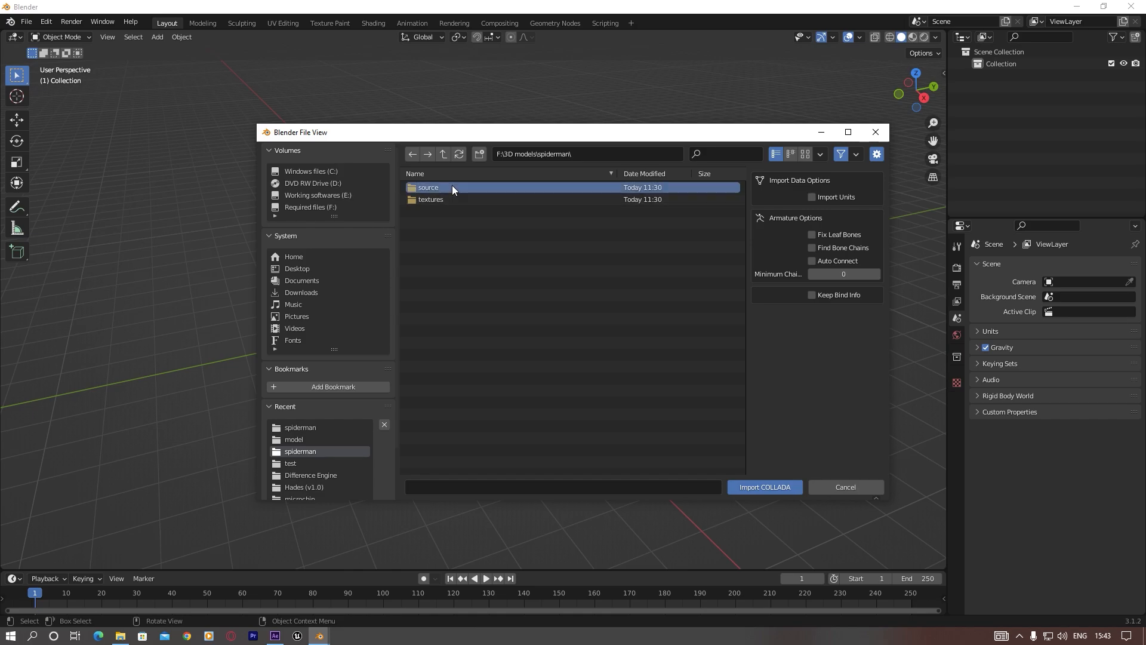
pyautogui.doubleClick(452, 187)
pyautogui.doubleClick(452, 188)
pyautogui.doubleClick(453, 189)
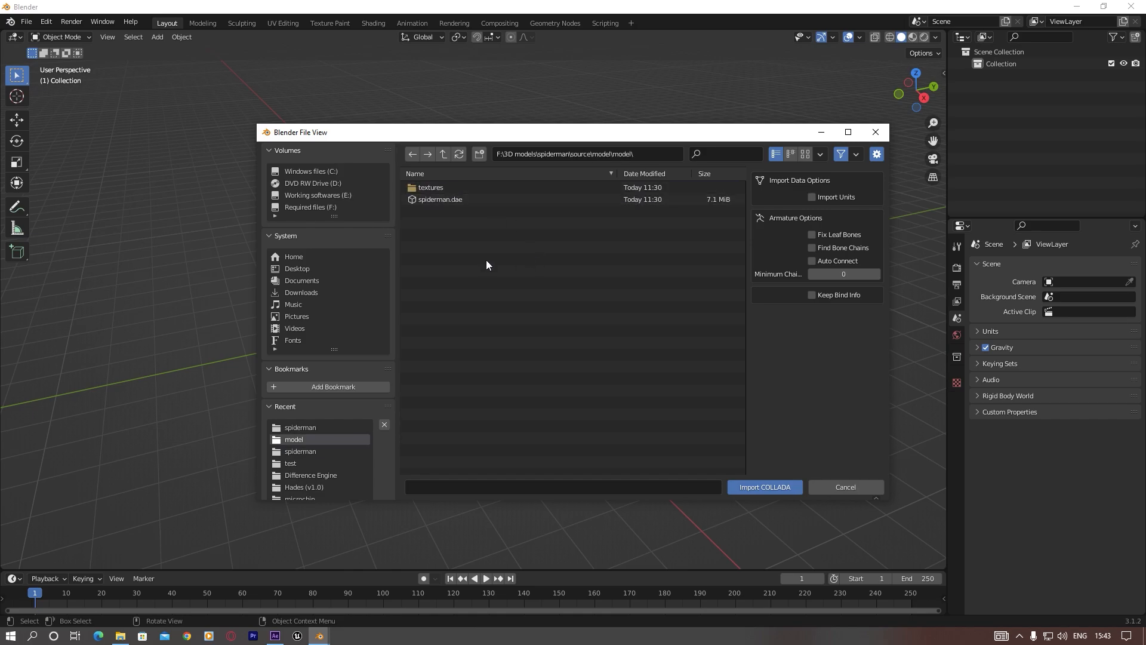
pyautogui.click(468, 197)
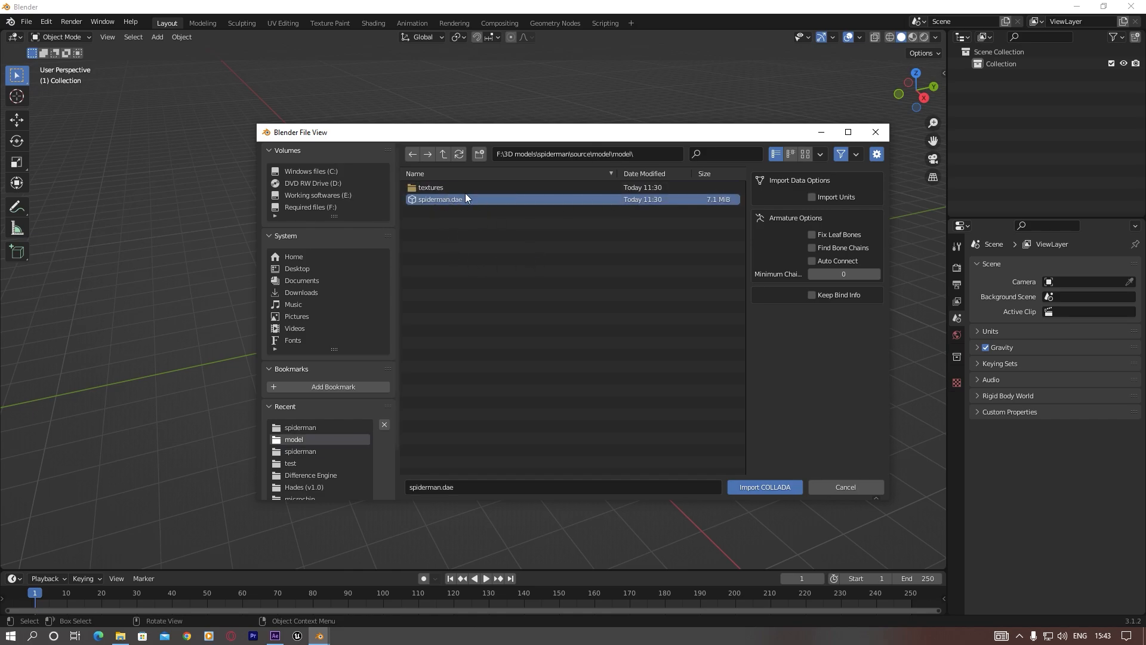
pyautogui.click(765, 488)
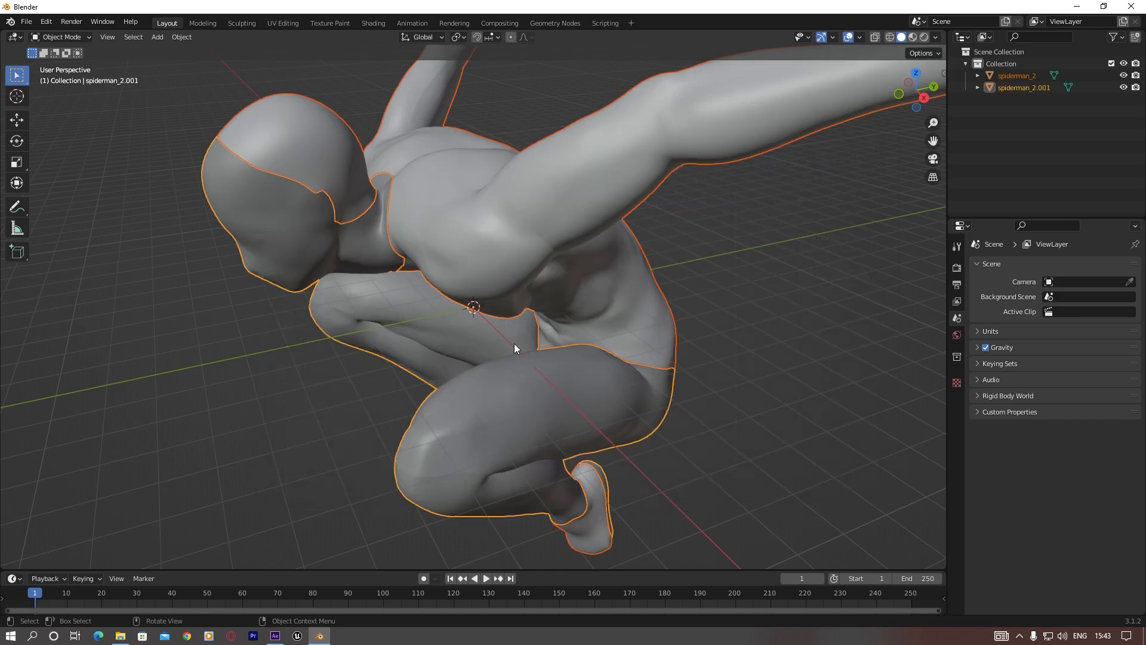
# Start a Wavefront (.obj) export of the spiderman model, browse to F:\VideoCopilot\Models and cancel the export
pyautogui.moveTo(514, 343); pyautogui.dragTo(568, 322, button='middle')
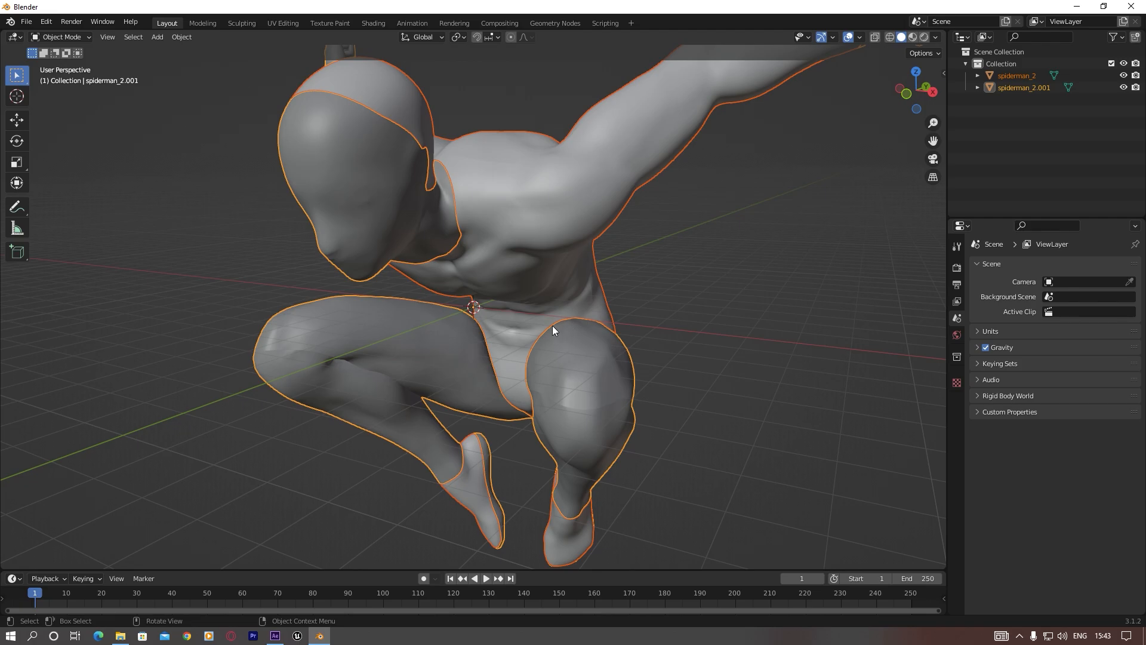
pyautogui.scroll(-7, 550, 315)
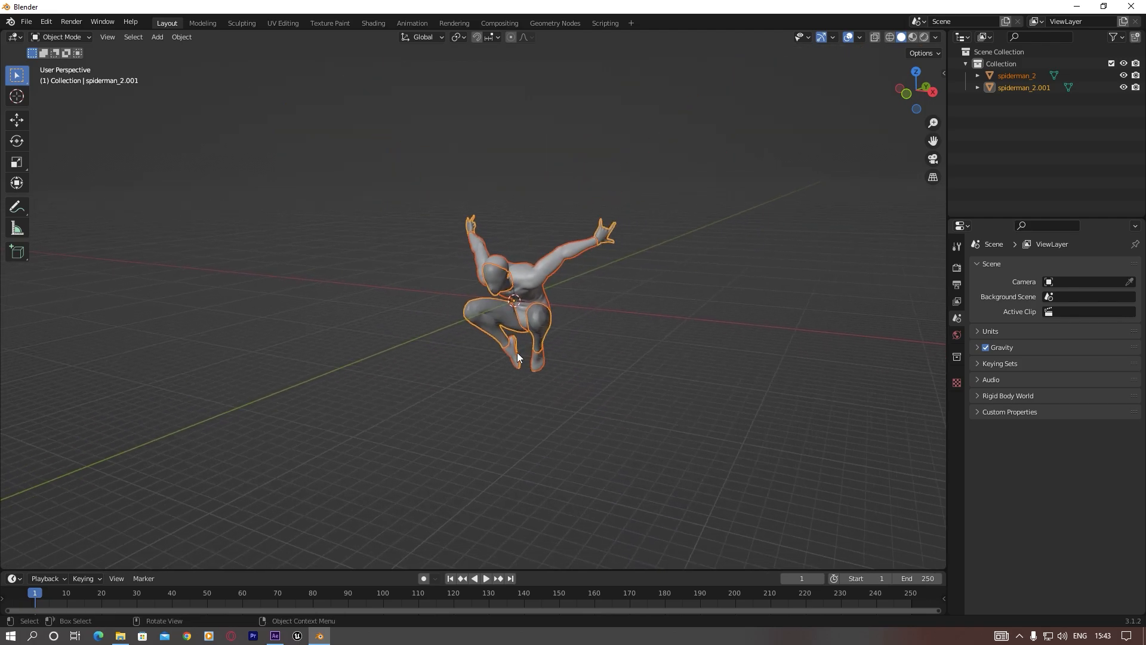
pyautogui.scroll(4, 527, 348)
pyautogui.moveTo(635, 338)
pyautogui.mouseDown(button='middle')
pyautogui.moveTo(622, 335)
pyautogui.moveTo(637, 338)
pyautogui.moveTo(641, 356)
pyautogui.mouseUp(button='middle')
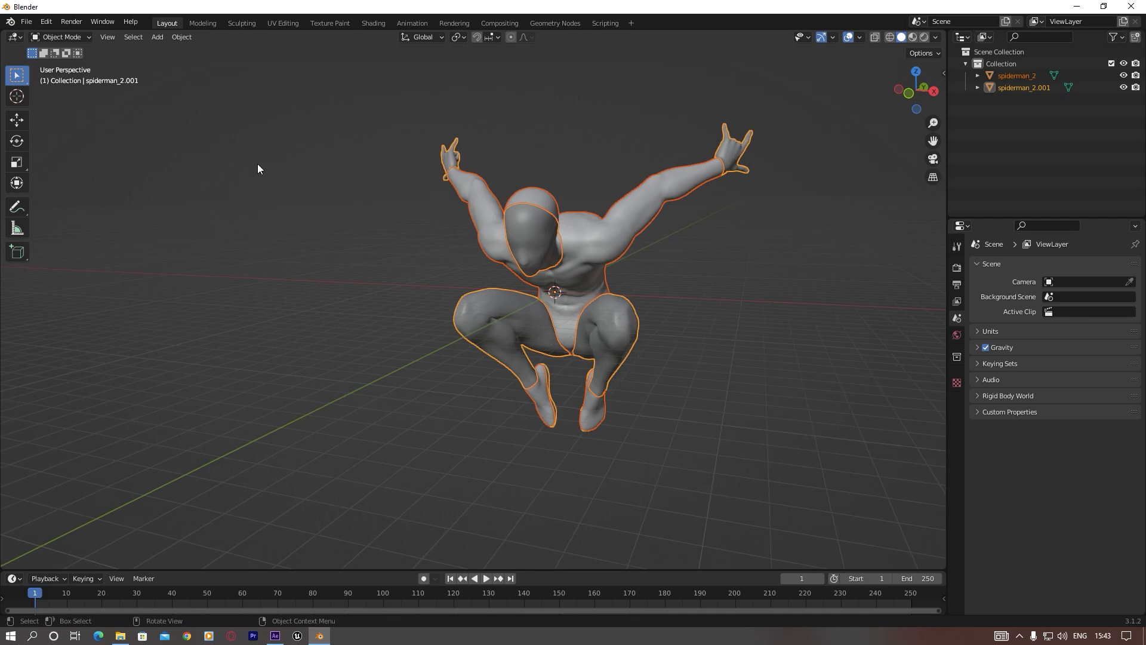
pyautogui.click(27, 22)
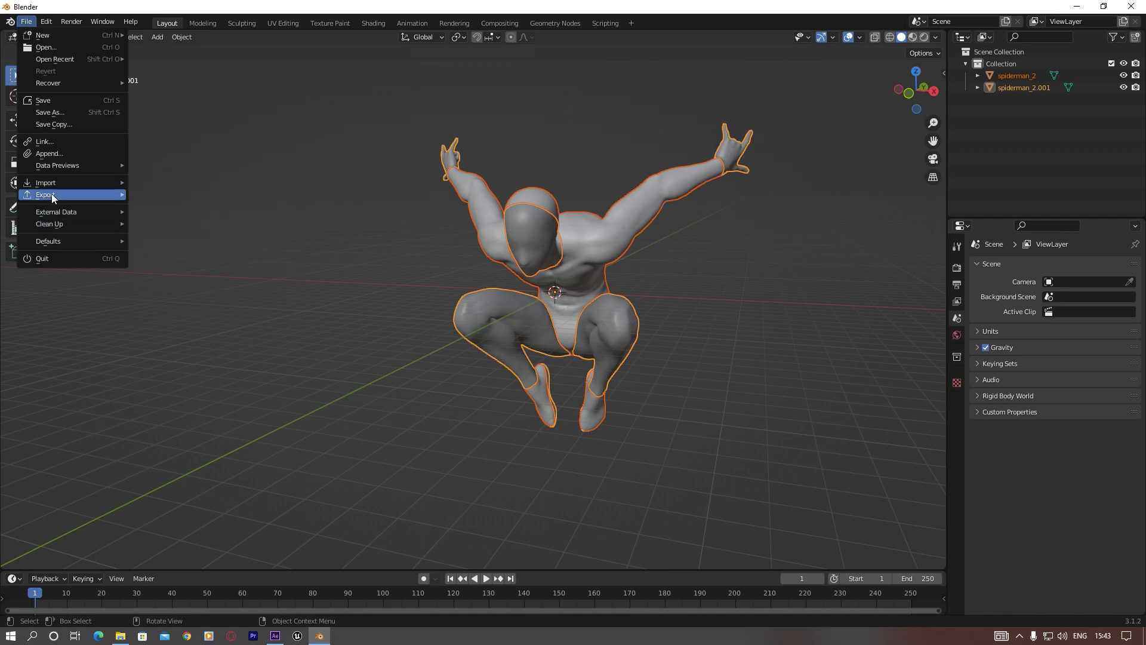
pyautogui.moveTo(50, 195)
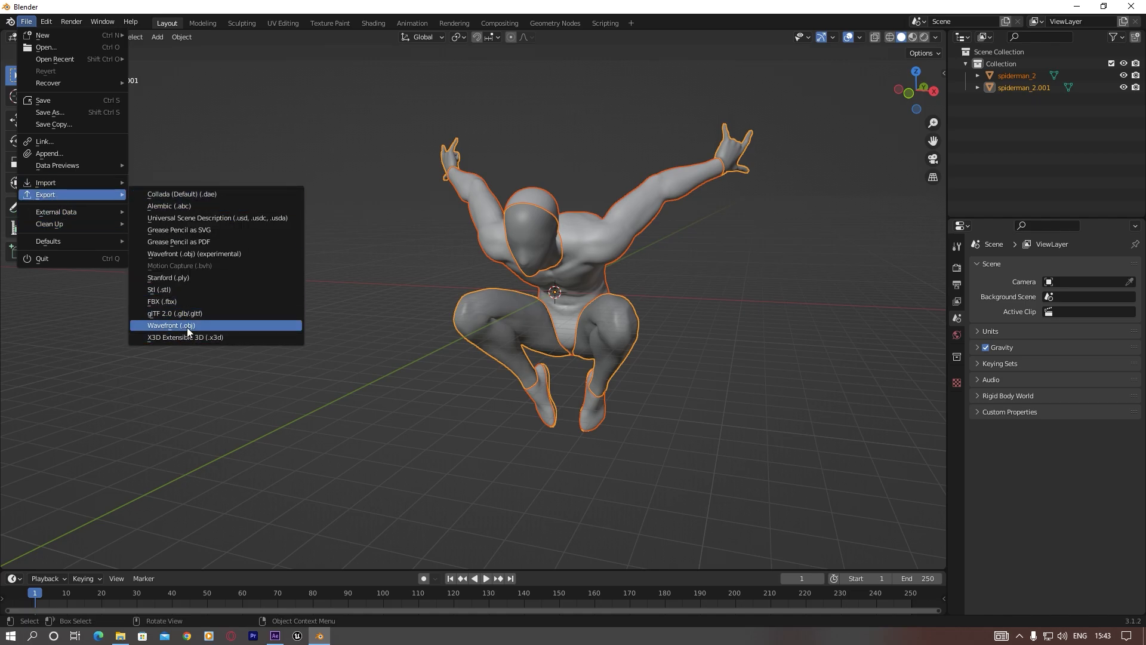
pyautogui.click(208, 325)
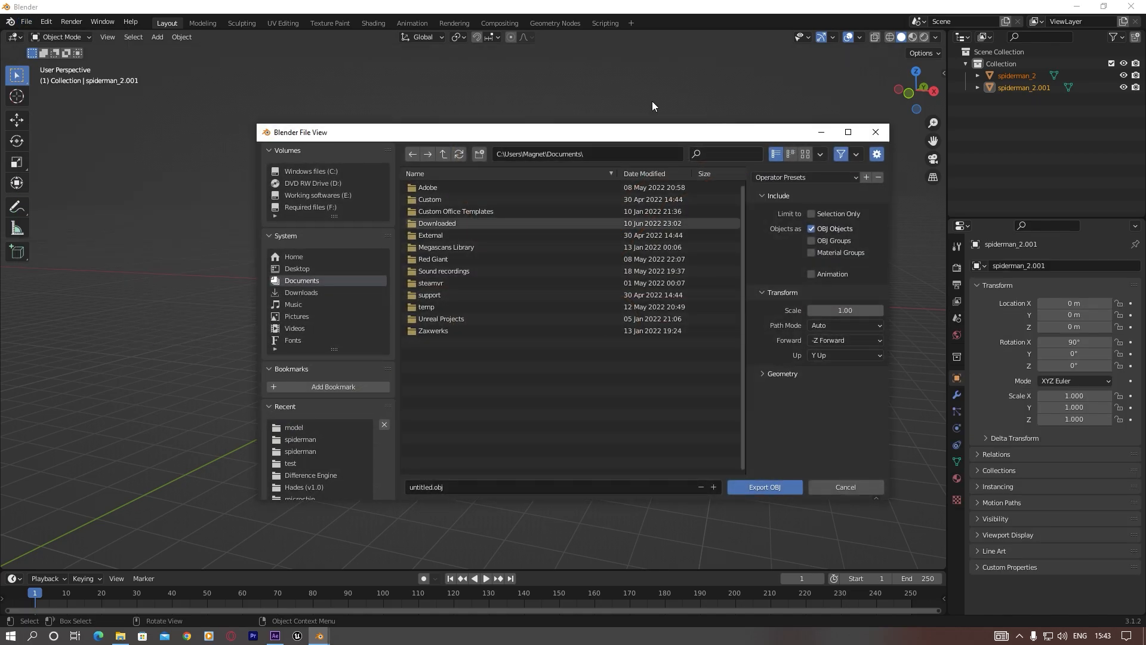
pyautogui.moveTo(645, 136); pyautogui.dragTo(495, 102)
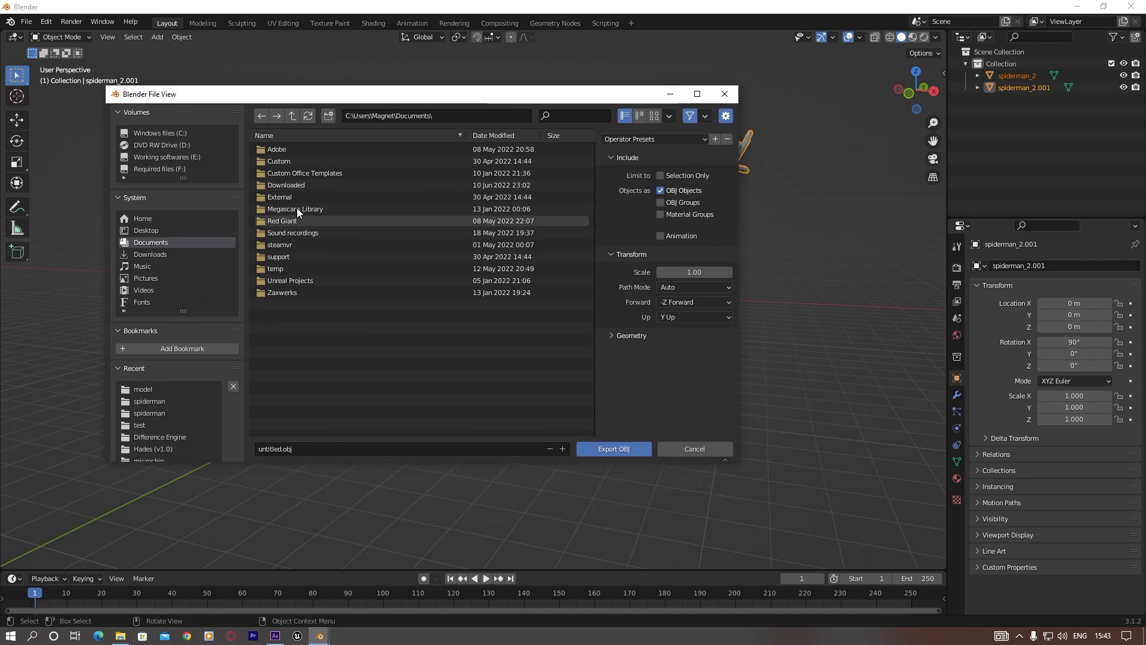
pyautogui.click(143, 168)
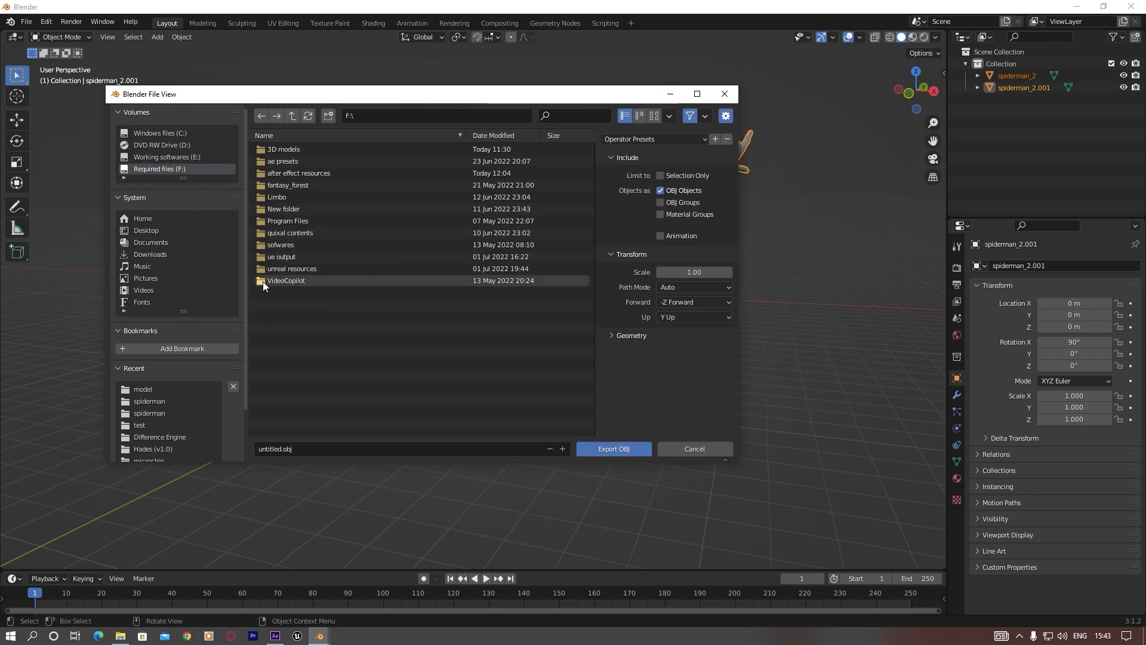
pyautogui.doubleClick(301, 282)
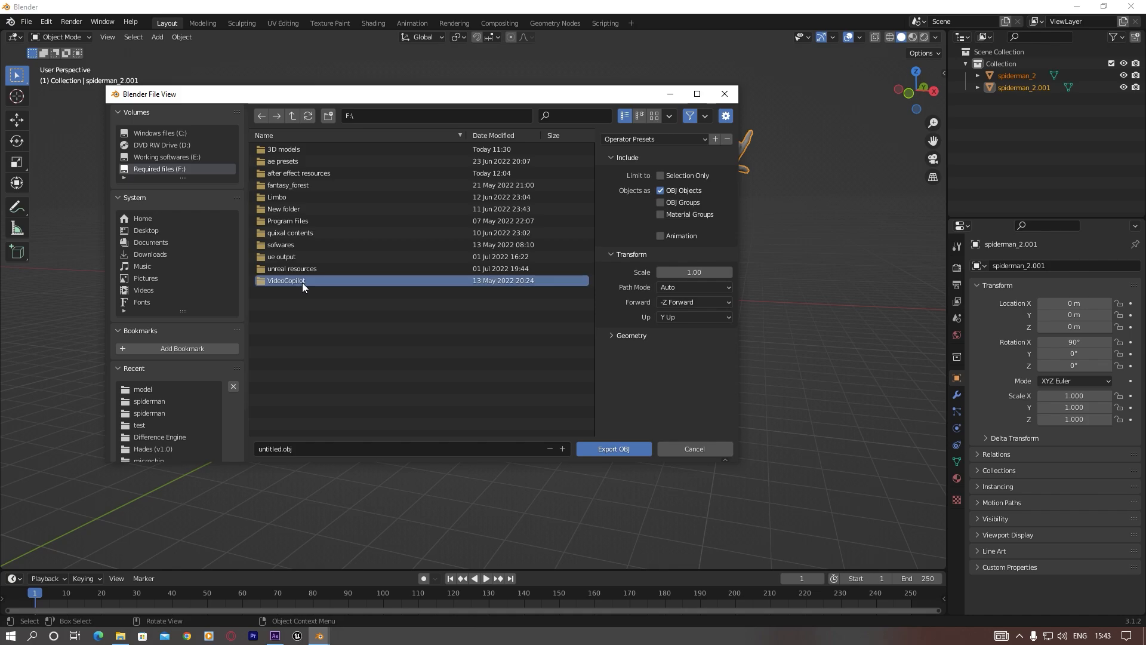
pyautogui.doubleClick(288, 173)
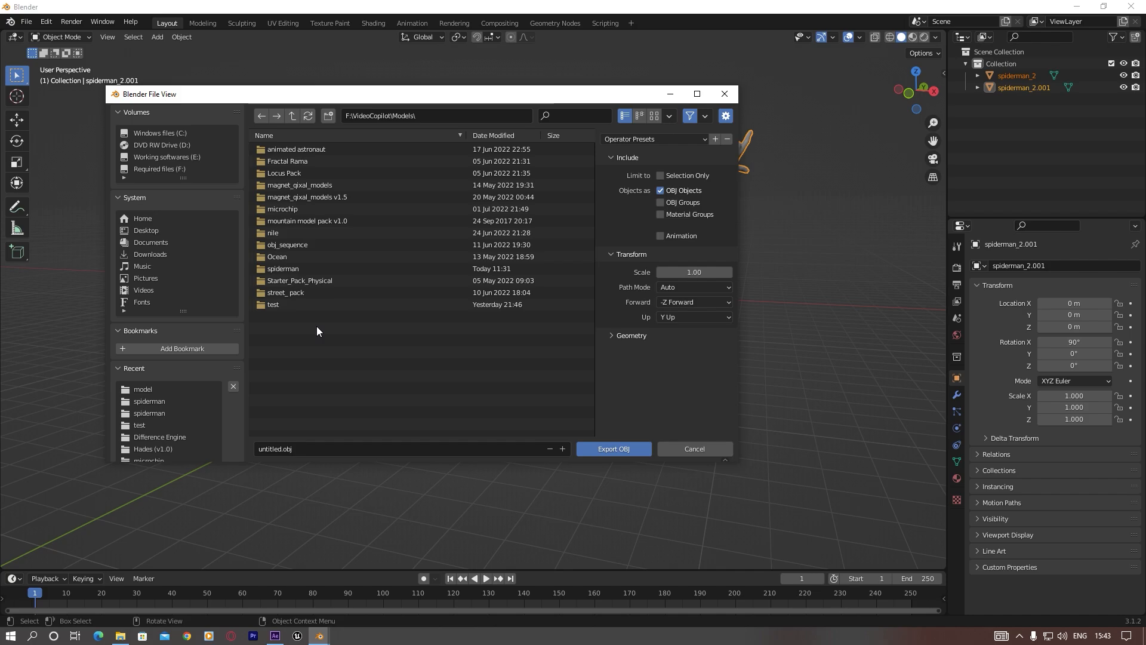
pyautogui.click(725, 95)
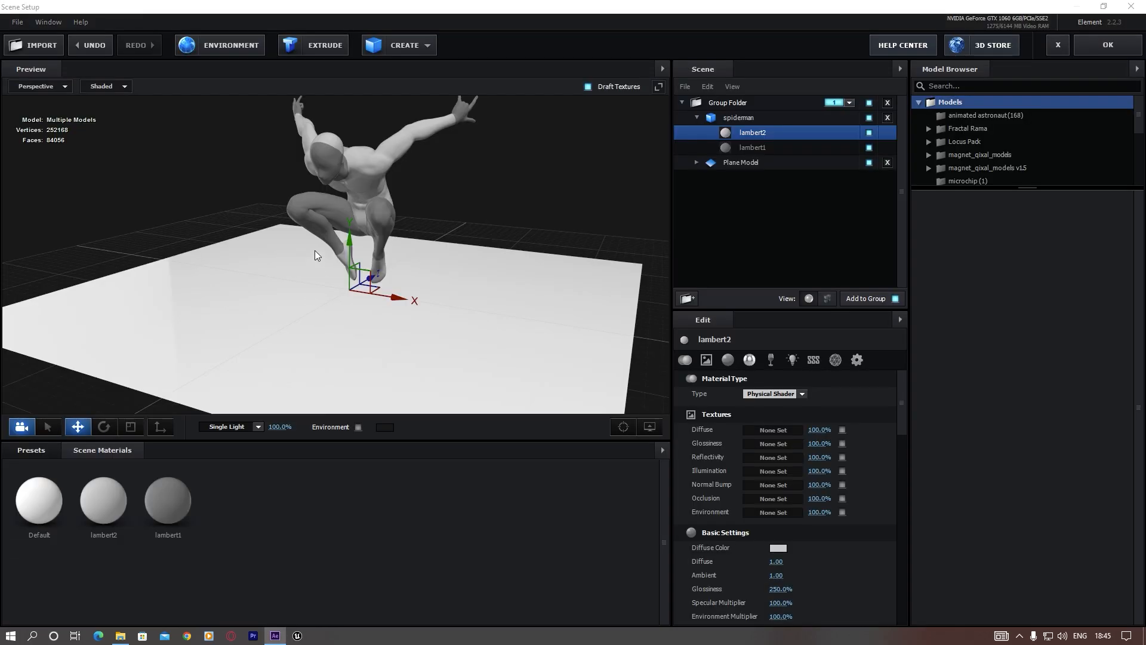
# Examine the Spider-Man model standing on the ground plane from several angles in Element 3D's scene preview
pyautogui.moveTo(311, 236); pyautogui.dragTo(302, 263, button='middle')
pyautogui.scroll(2, 368, 228)
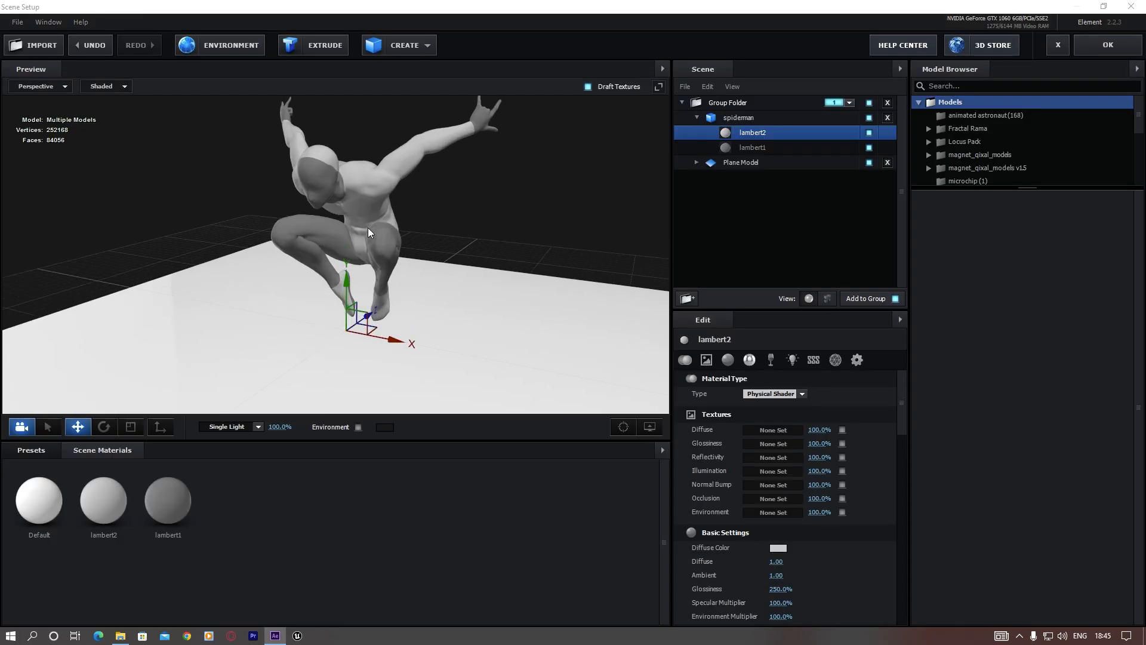
pyautogui.moveTo(367, 257); pyautogui.dragTo(389, 199)
pyautogui.moveTo(388, 199); pyautogui.dragTo(368, 222, button='middle')
pyautogui.moveTo(367, 223); pyautogui.dragTo(353, 263)
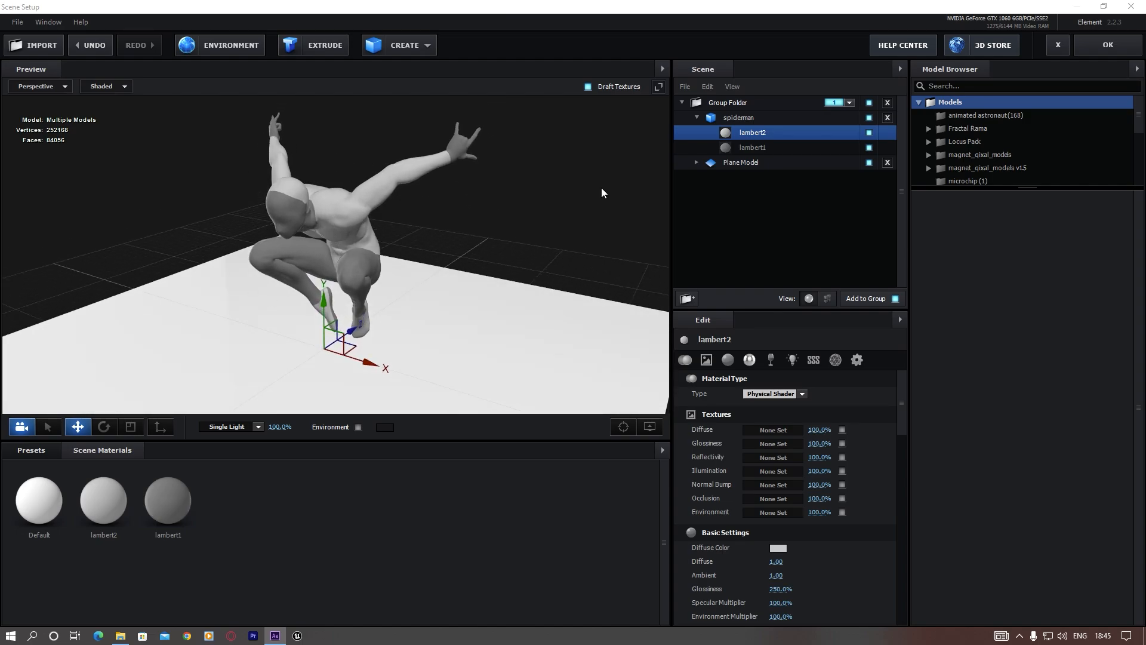
pyautogui.scroll(3, 342, 249)
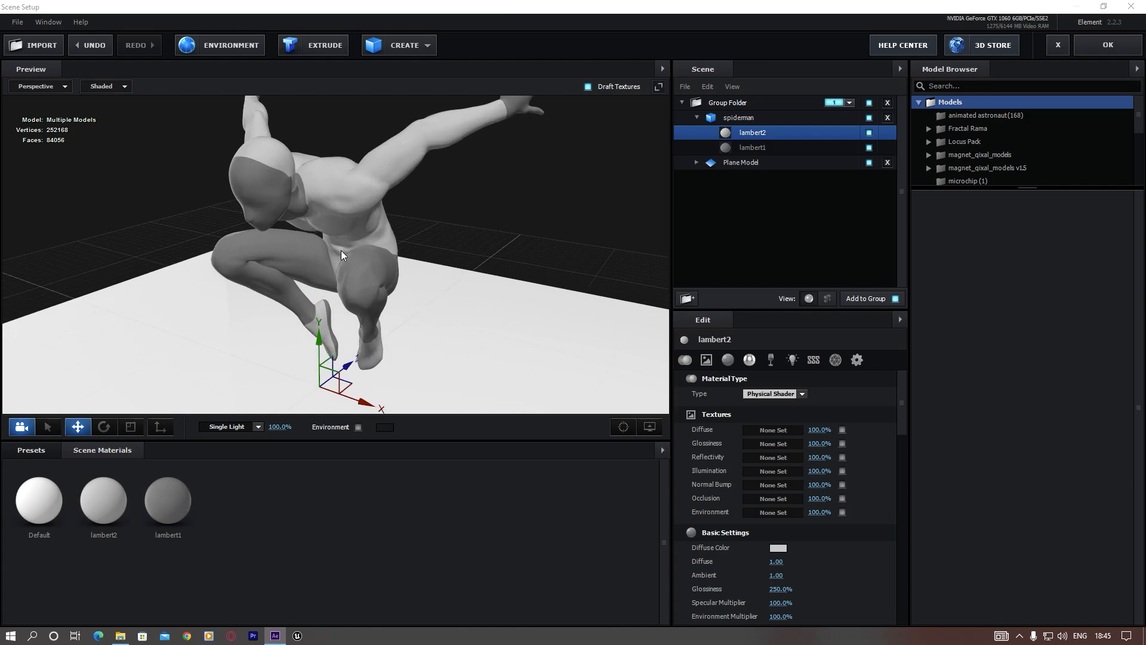
pyautogui.moveTo(306, 234); pyautogui.dragTo(347, 300)
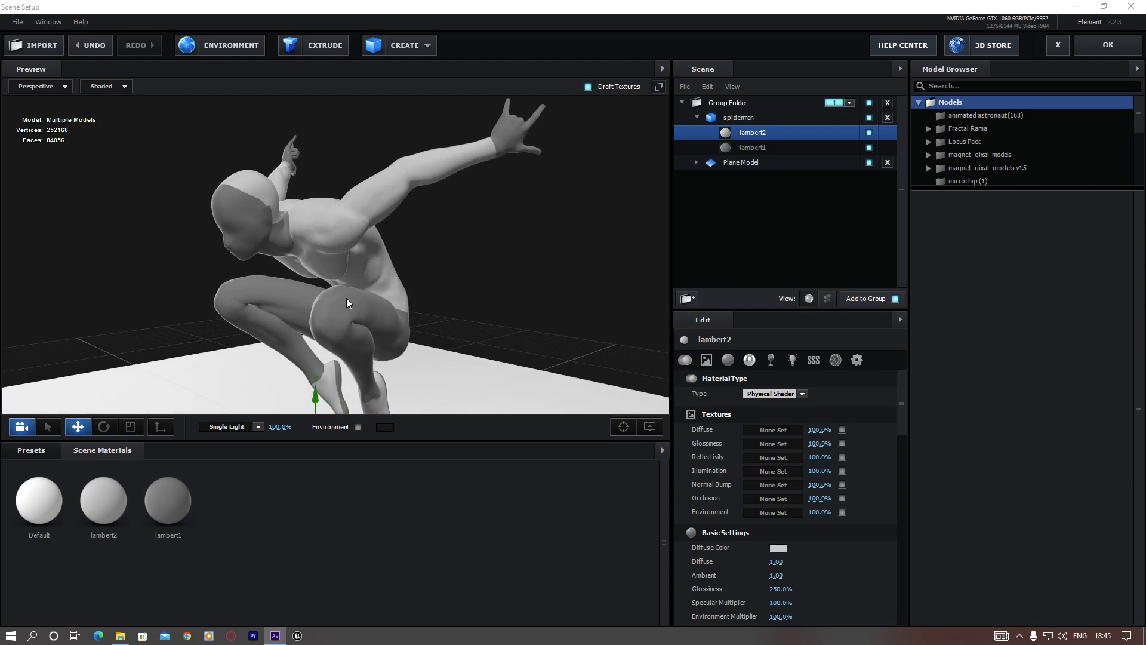
# Select the spiderman model's lambert1 material and bring up File Explorer's textures folder beside its texture slots
pyautogui.click(751, 149)
pyautogui.click(754, 134)
pyautogui.click(756, 148)
pyautogui.click(754, 133)
pyautogui.click(753, 148)
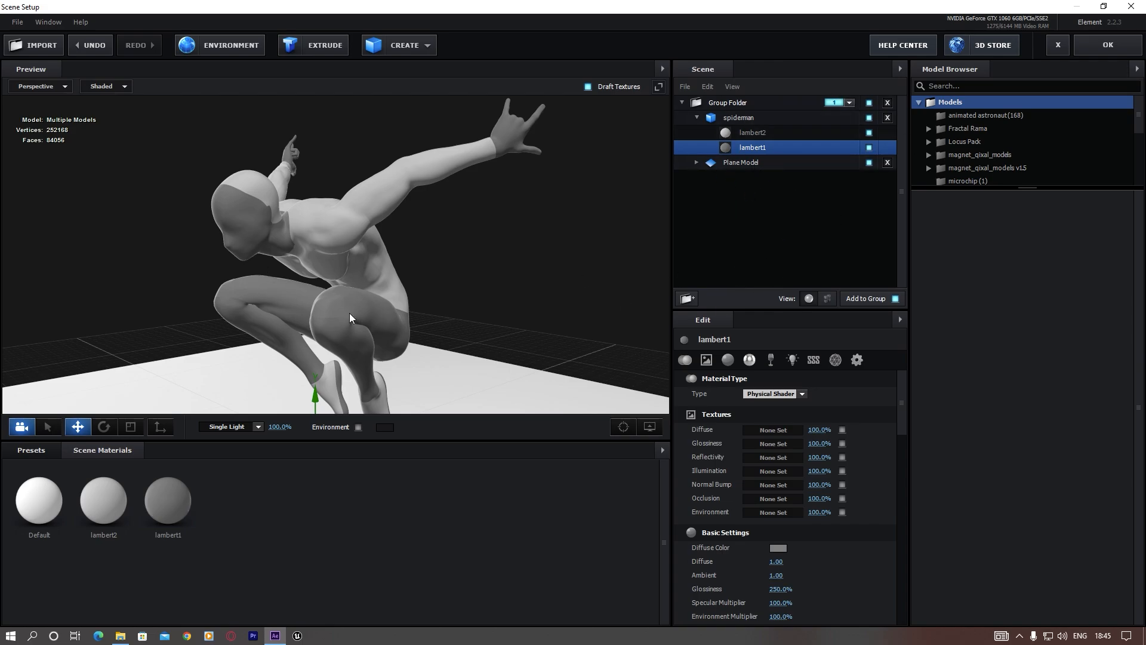
pyautogui.click(120, 636)
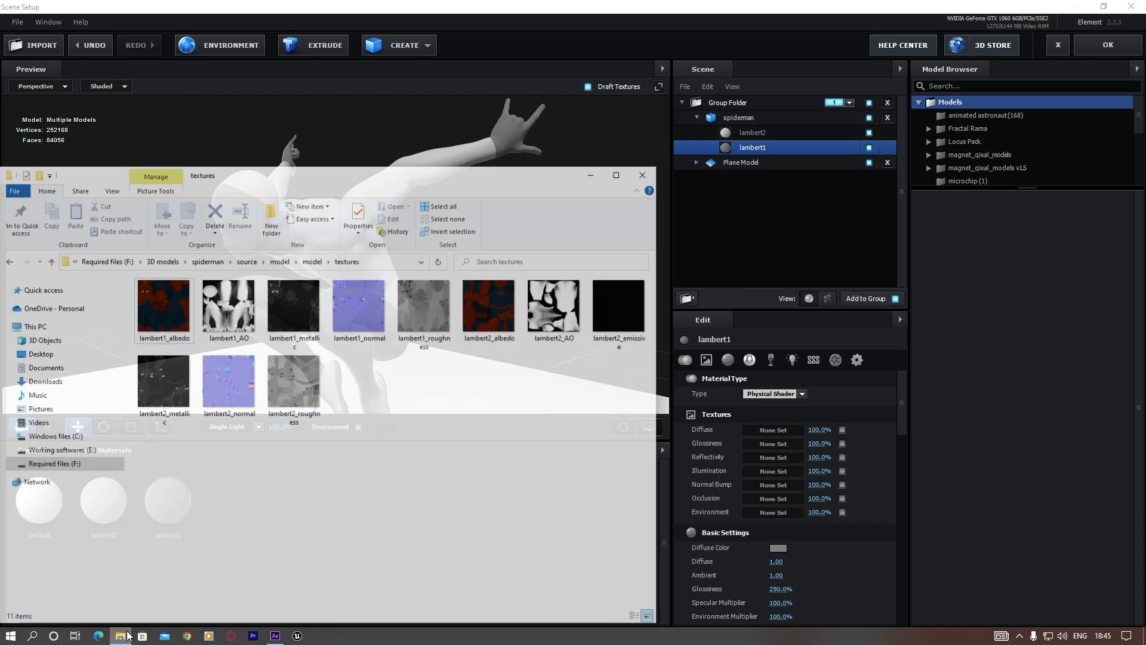
pyautogui.moveTo(358, 141); pyautogui.dragTo(402, 124)
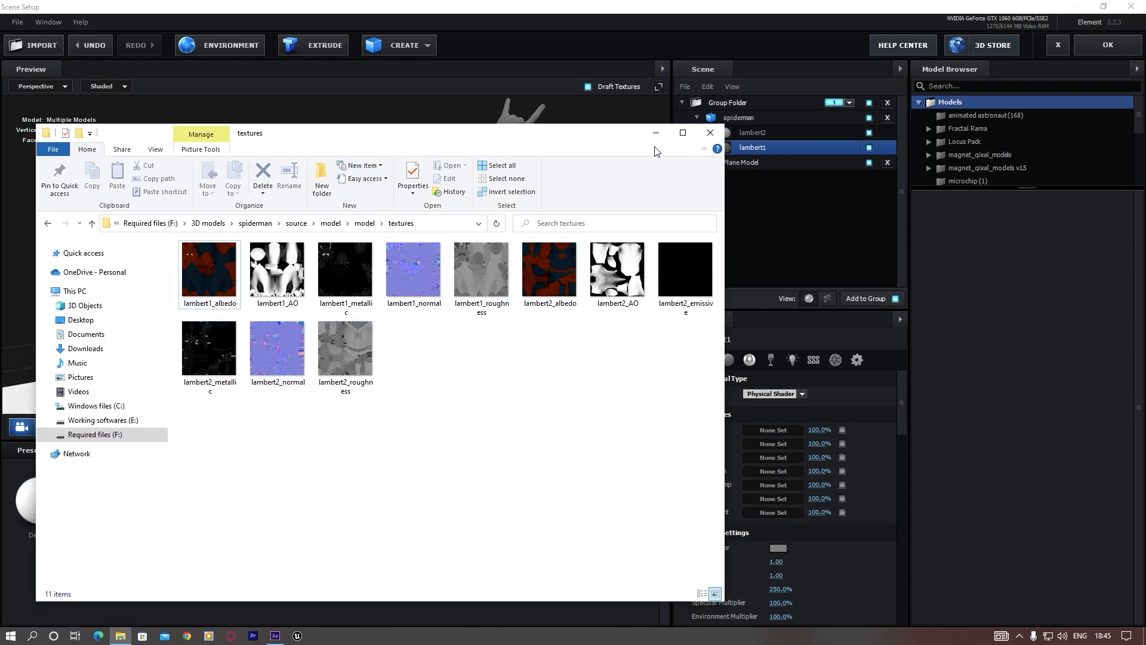
pyautogui.moveTo(572, 139); pyautogui.dragTo(467, 295)
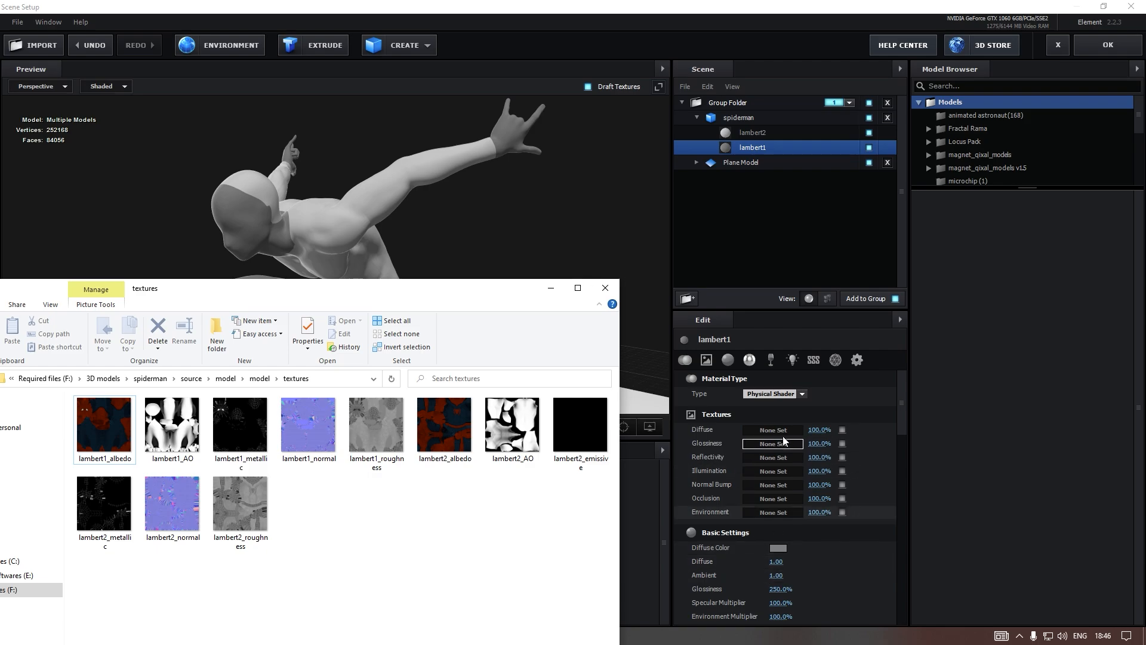
# Load lambert1_albedo from the textures folder as the Diffuse texture of the lambert1 material
pyautogui.click(879, 410)
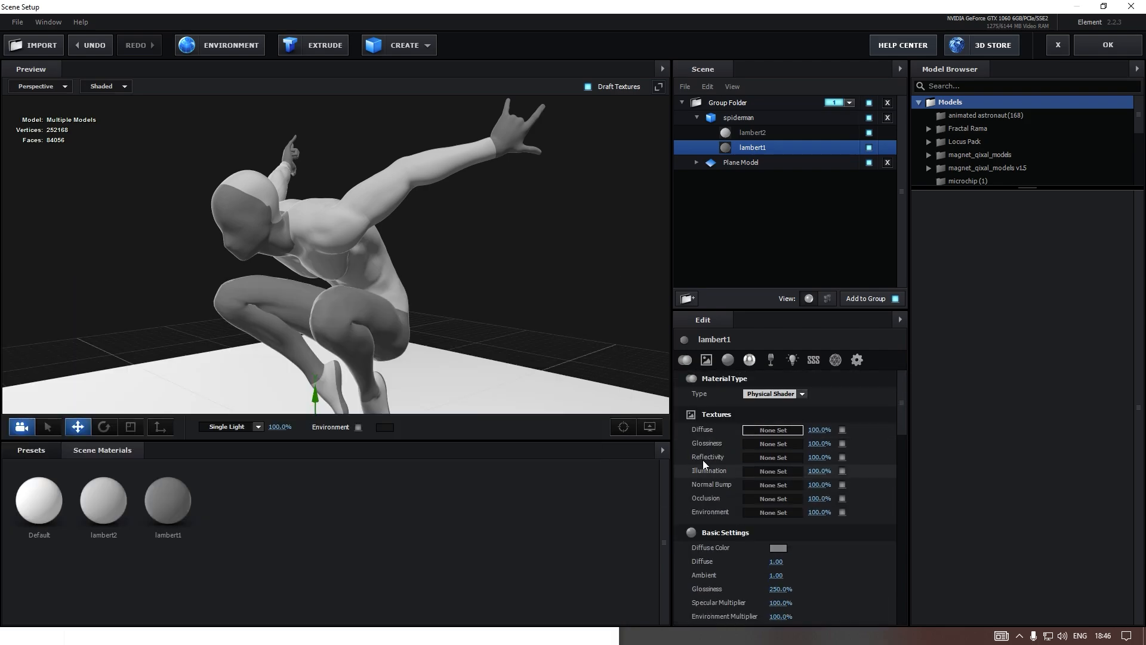
pyautogui.click(232, 643)
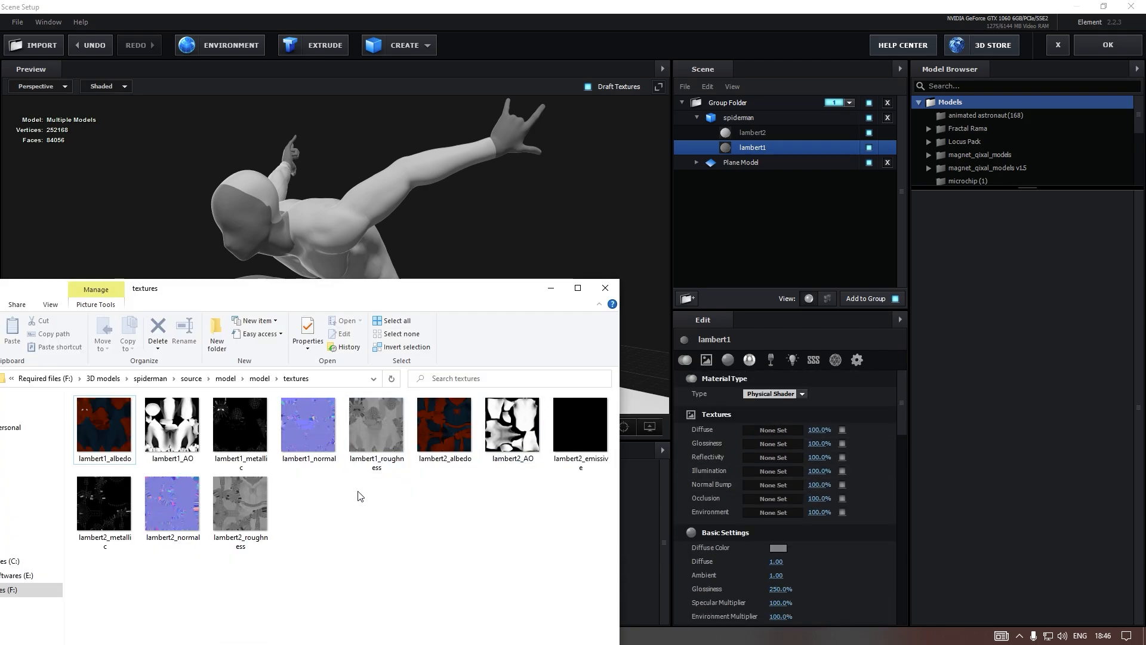
pyautogui.click(105, 432)
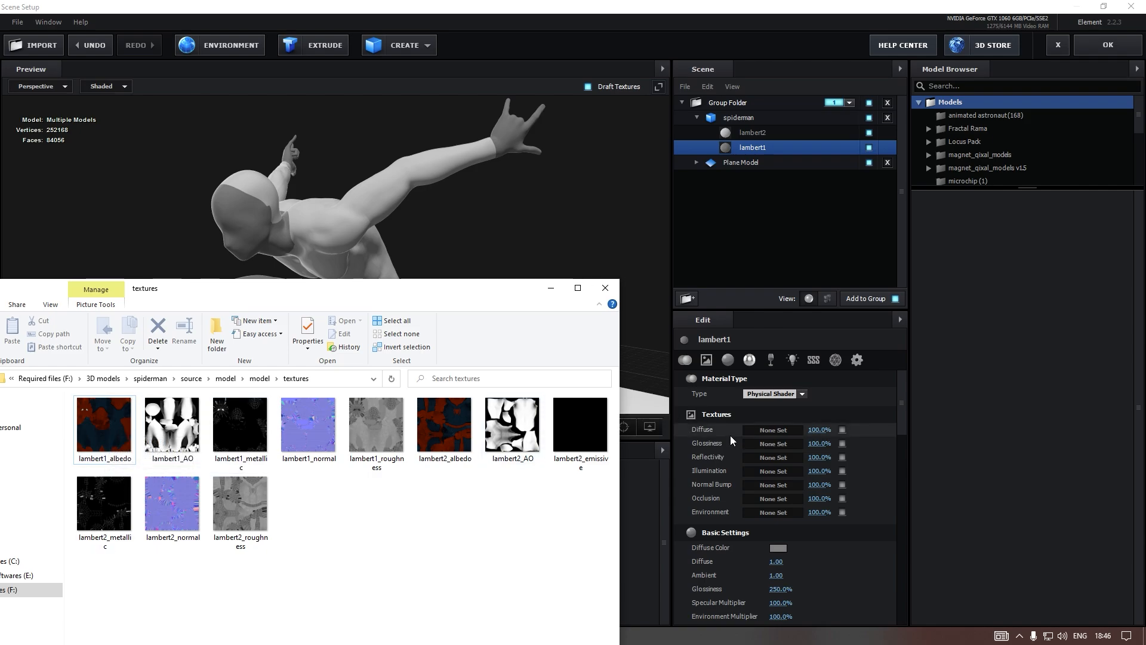
pyautogui.click(103, 419)
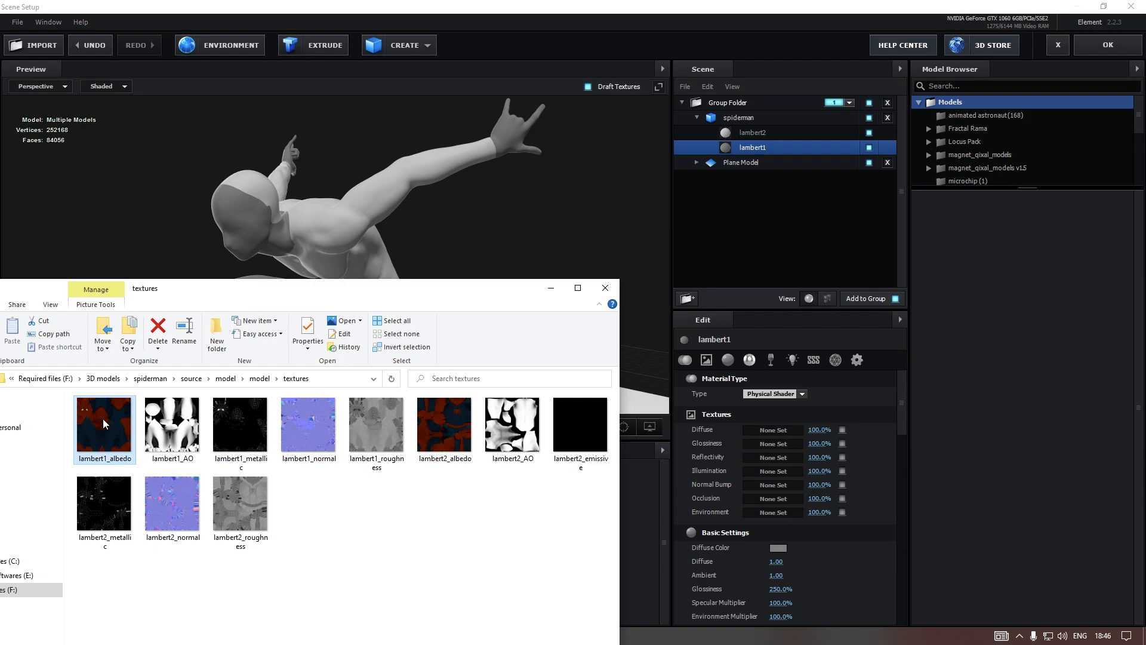
pyautogui.moveTo(103, 418); pyautogui.dragTo(783, 428)
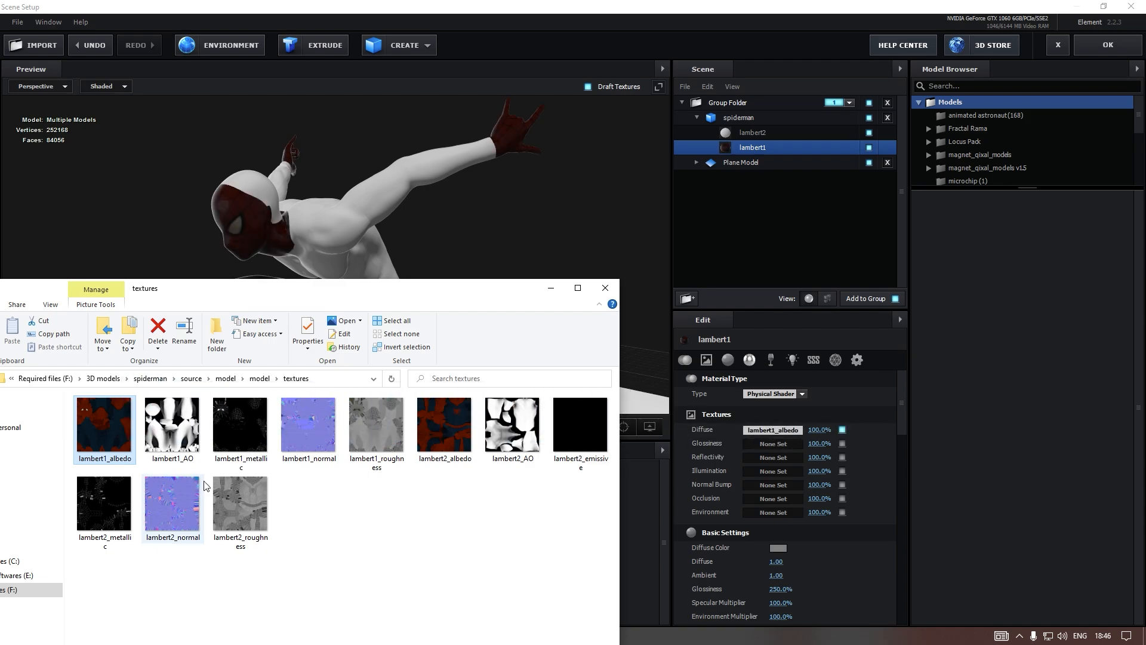
# Assign lambert1_metallic to the Glossiness channel and lambert1_normal to the Normal Bump channel of lambert1
pyautogui.click(240, 434)
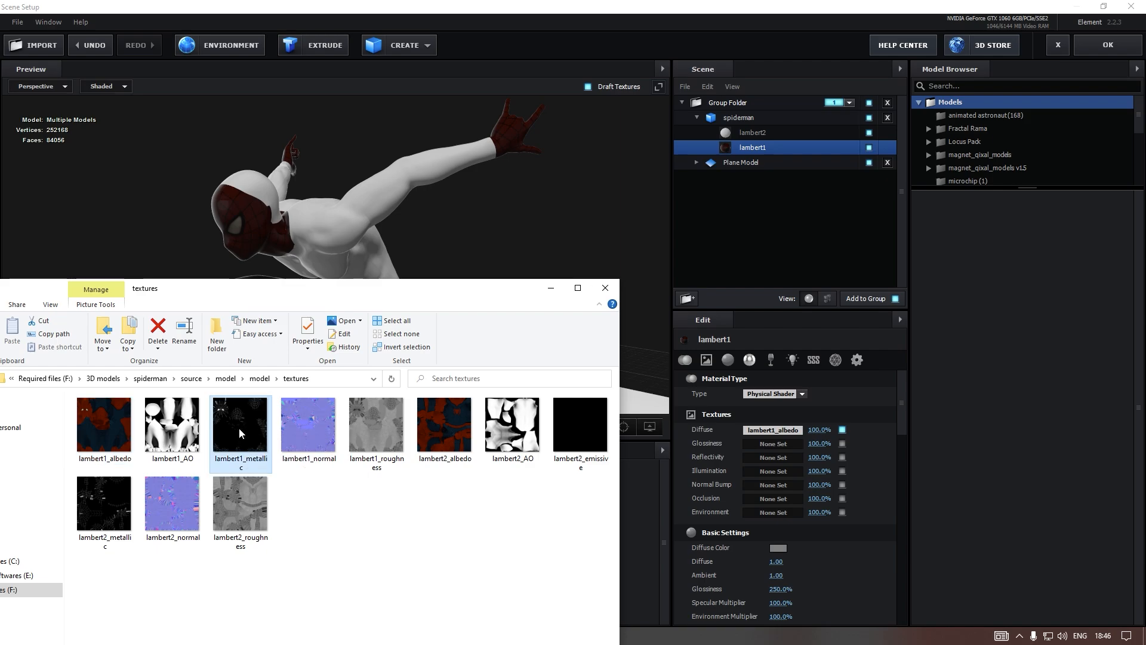
pyautogui.moveTo(240, 434); pyautogui.dragTo(766, 444)
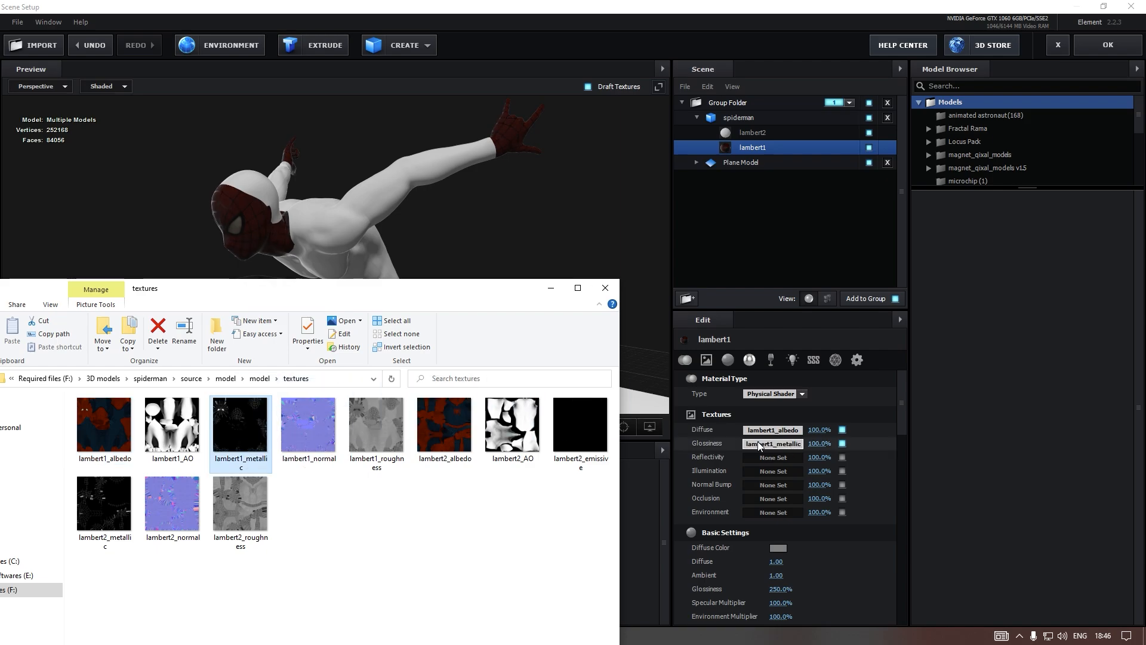
pyautogui.click(306, 425)
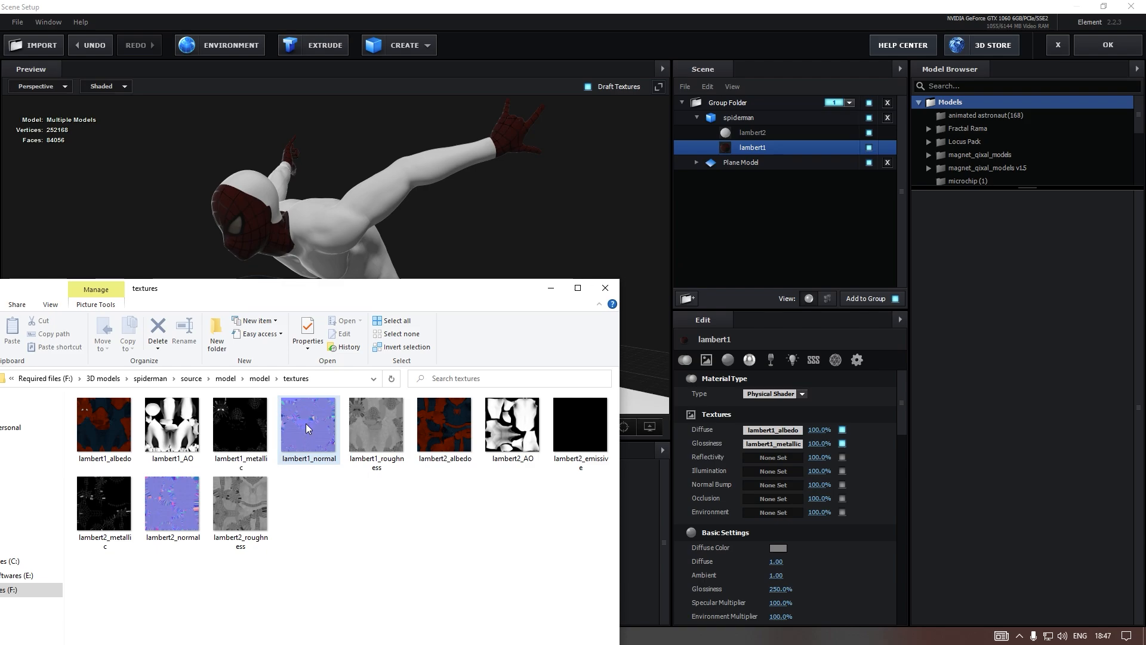
pyautogui.moveTo(298, 414); pyautogui.dragTo(768, 485)
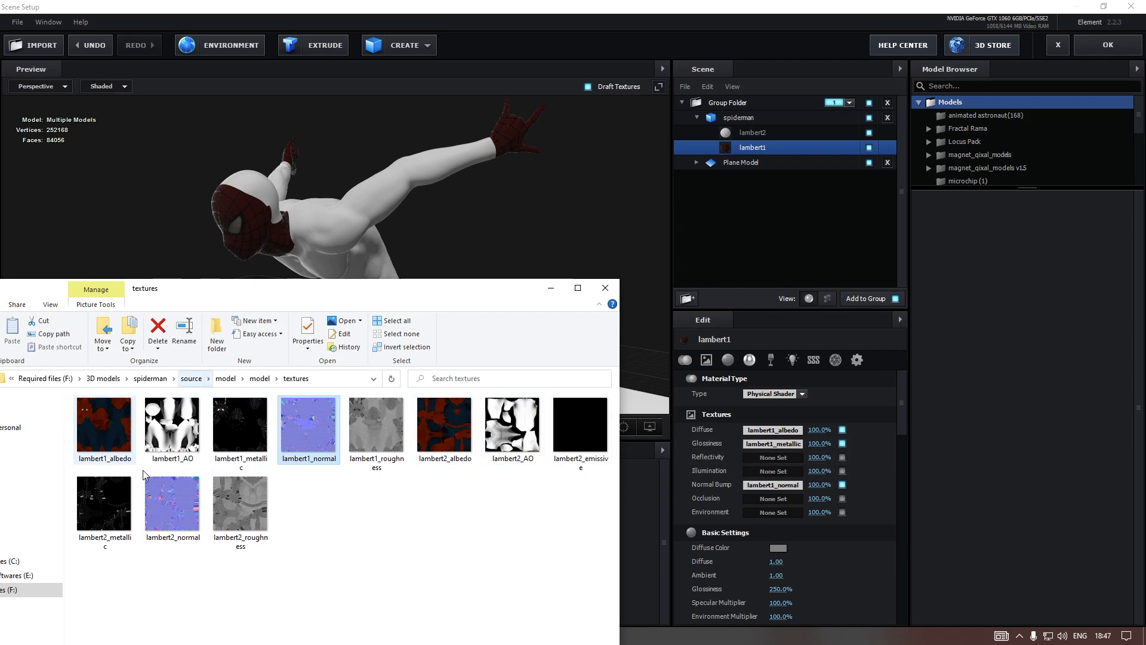
# Copy lambert1's Glossiness texture and paste it into its Reflectivity channel
pyautogui.rightClick(758, 445)
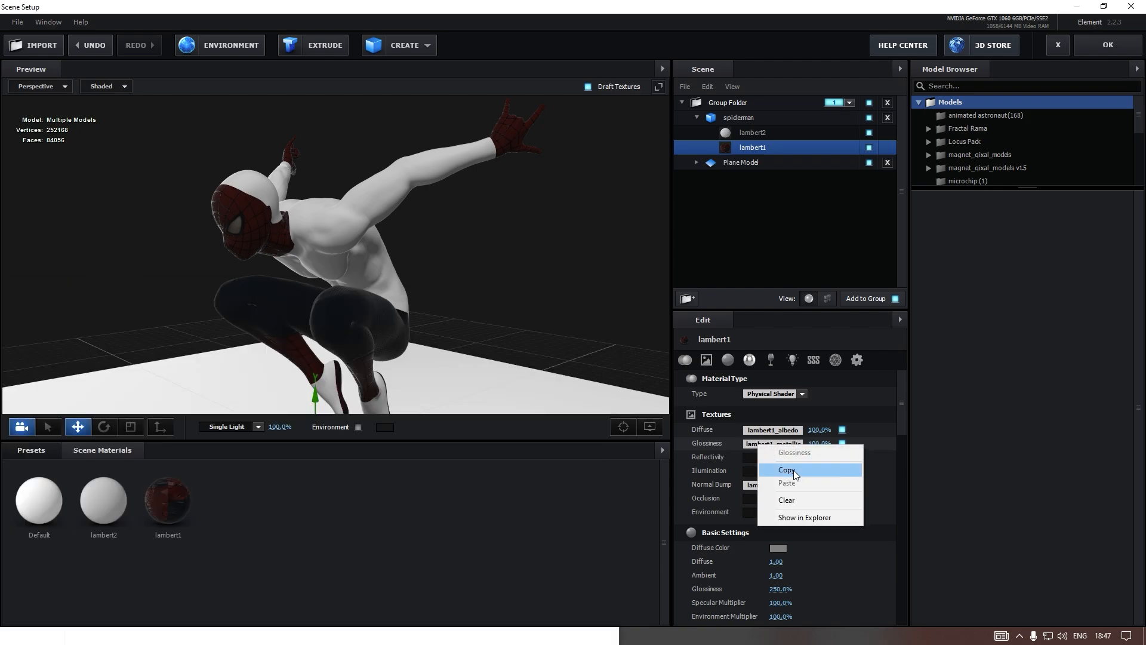
pyautogui.click(788, 472)
pyautogui.rightClick(760, 457)
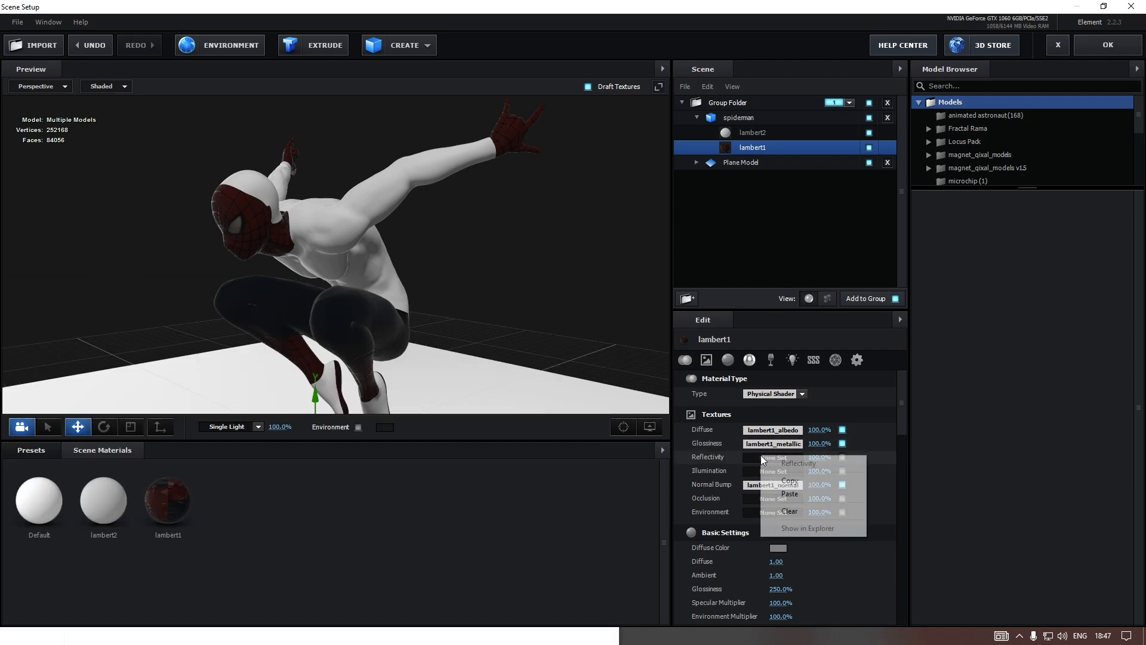
pyautogui.click(788, 495)
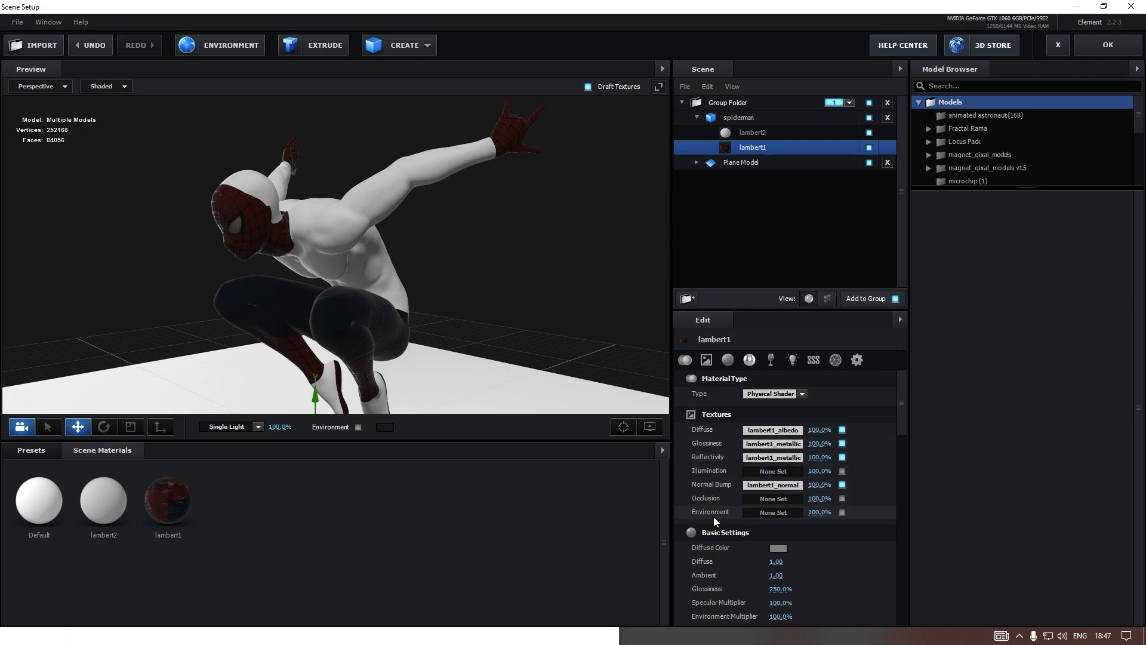
# Bring back the textures folder and examine lambert1_AO among the remaining lambert1 maps
pyautogui.click(356, 639)
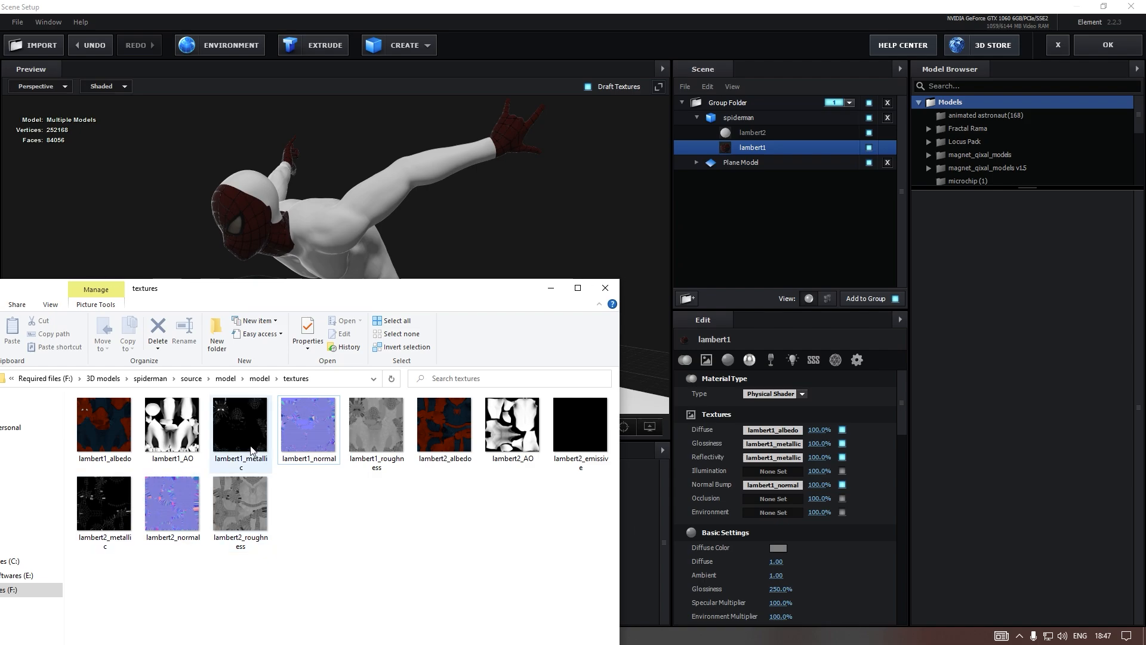
pyautogui.click(183, 428)
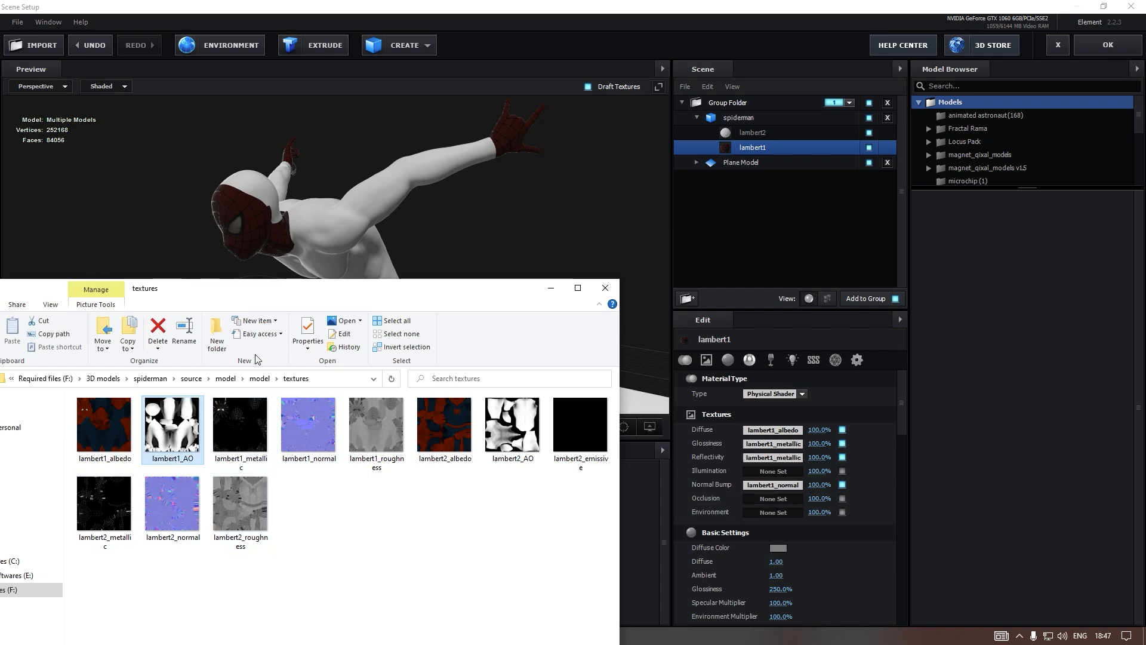
pyautogui.moveTo(423, 292); pyautogui.dragTo(385, 509)
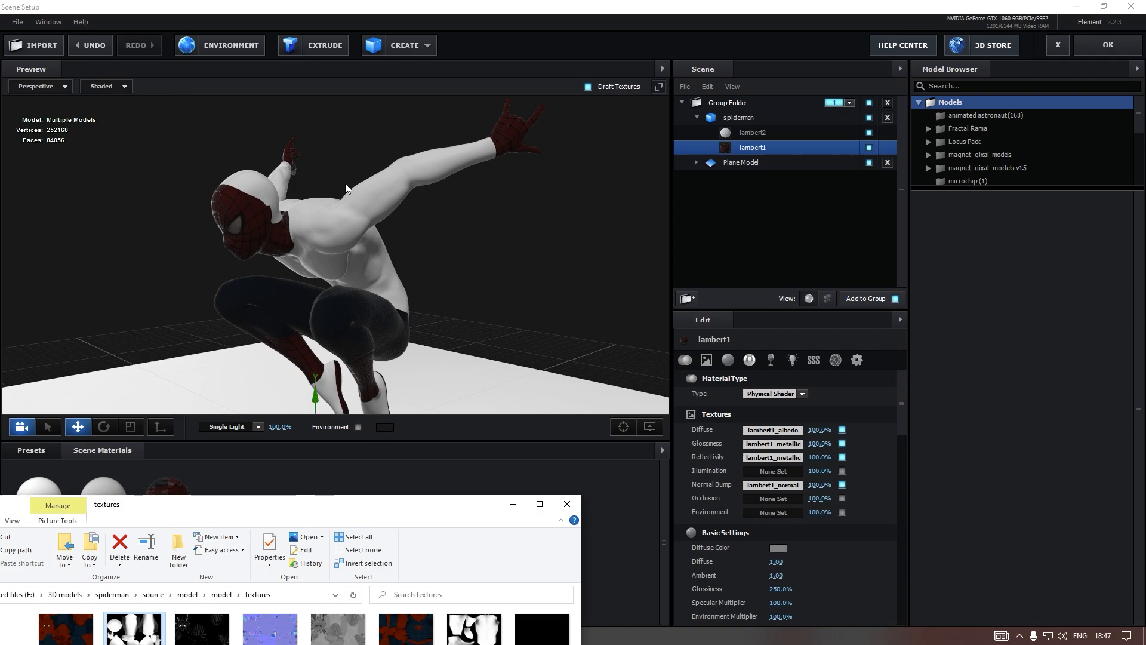
pyautogui.moveTo(225, 499); pyautogui.dragTo(332, 187)
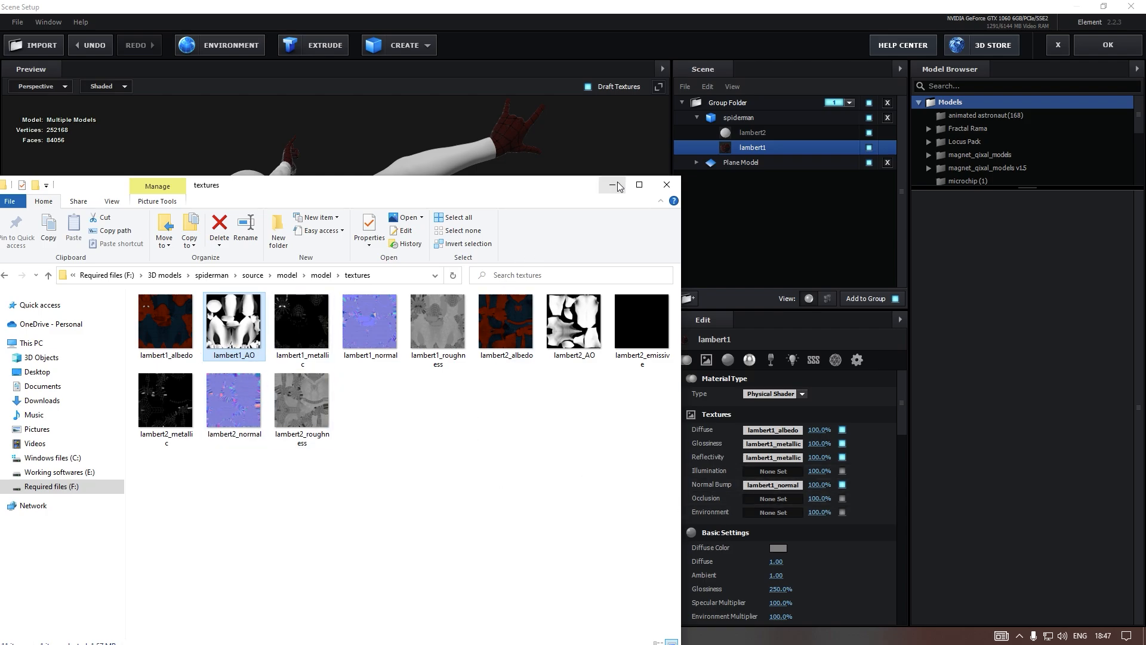
# Give the lambert2 material lambert2_albedo as its Diffuse texture and lambert2_emissive as its Illumination texture
pyautogui.click(752, 133)
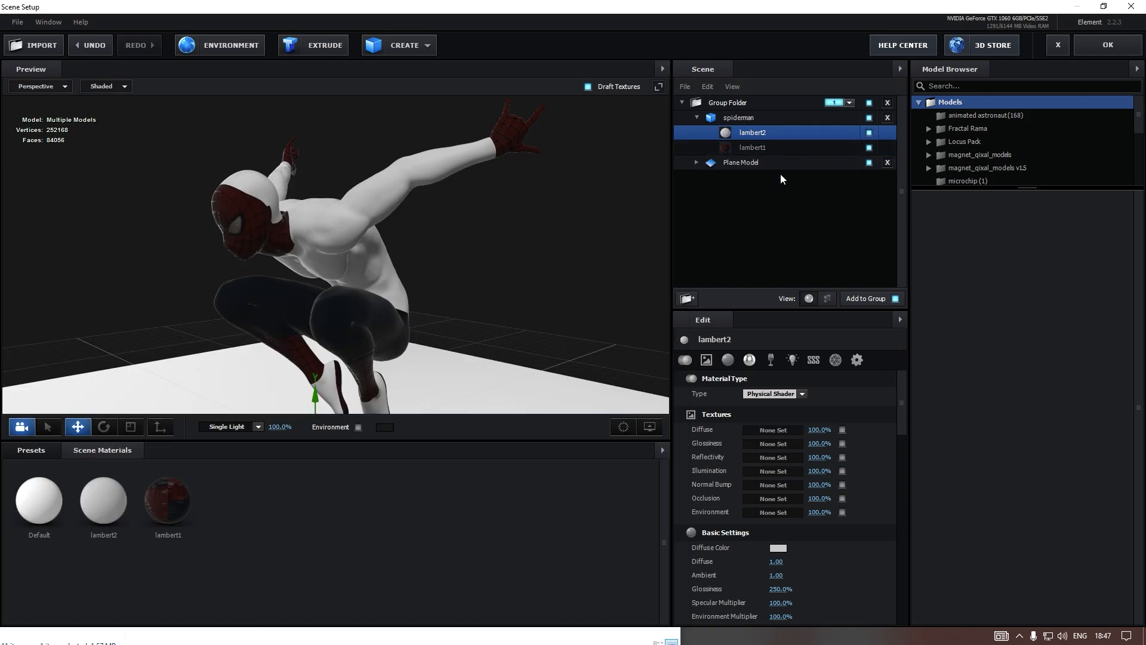
pyautogui.click(219, 644)
pyautogui.moveTo(427, 192); pyautogui.dragTo(271, 345)
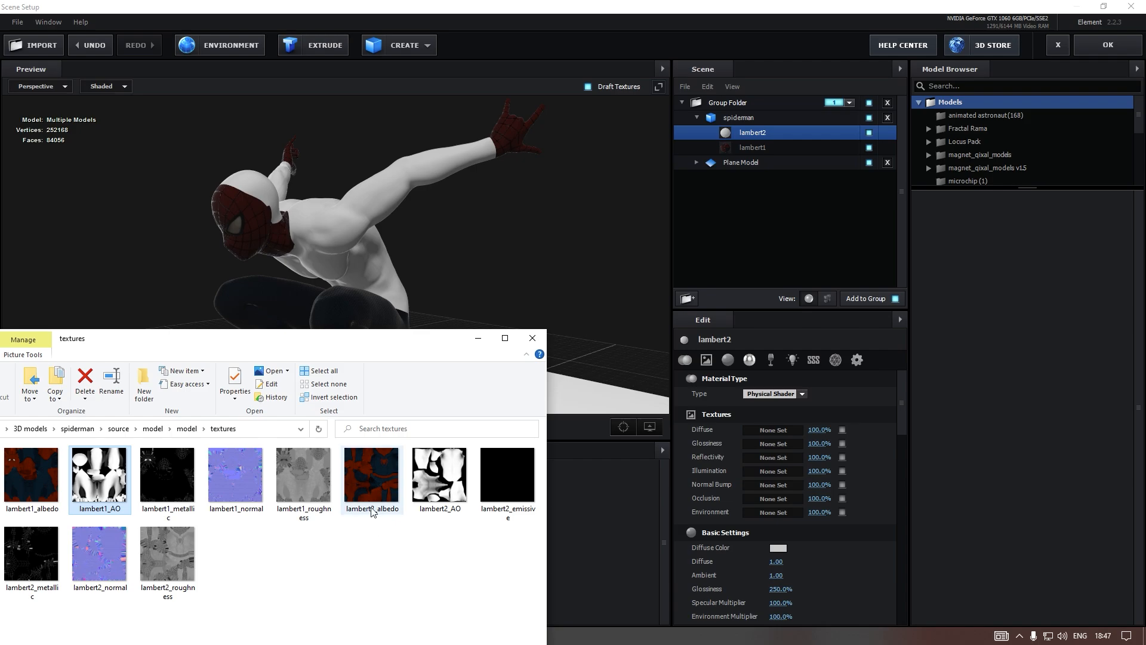
pyautogui.moveTo(367, 483); pyautogui.dragTo(773, 428)
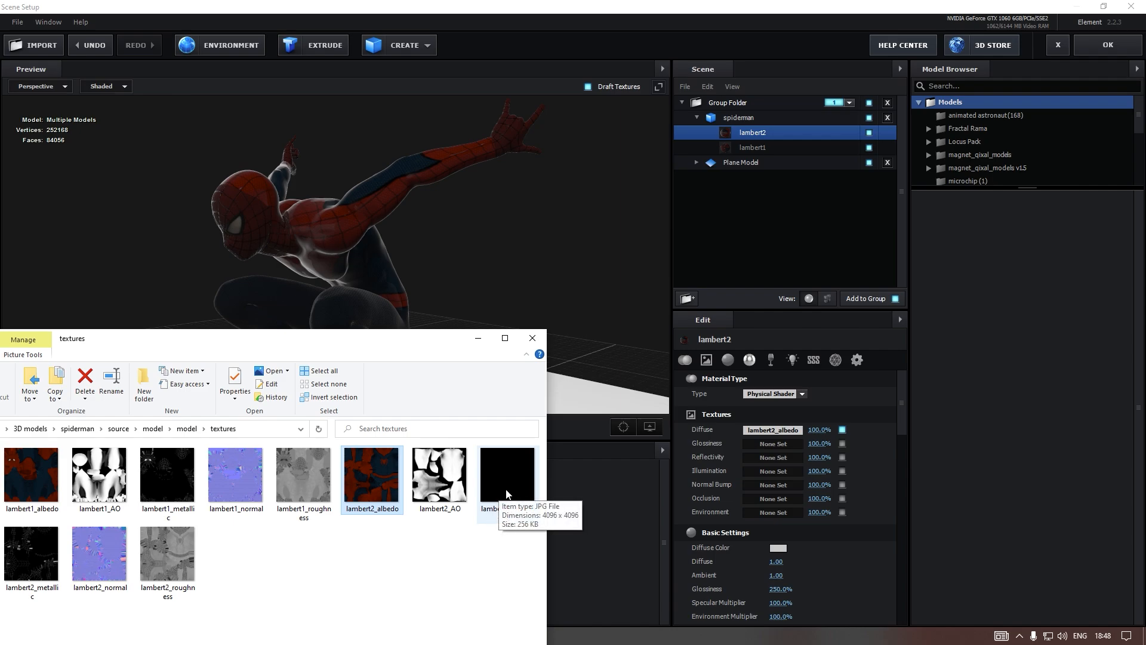
pyautogui.moveTo(501, 493); pyautogui.dragTo(770, 473)
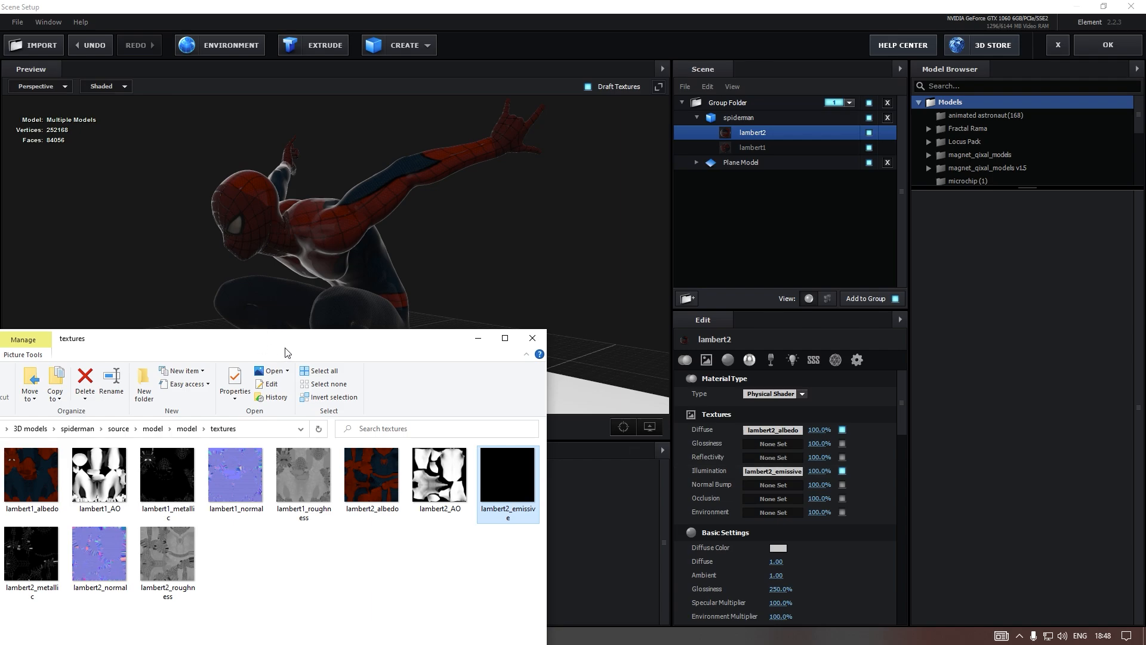
# Assign lambert2_metallic to lambert2's Glossiness channel and copy the same texture into its Reflectivity channel
pyautogui.moveTo(290, 335); pyautogui.dragTo(376, 190)
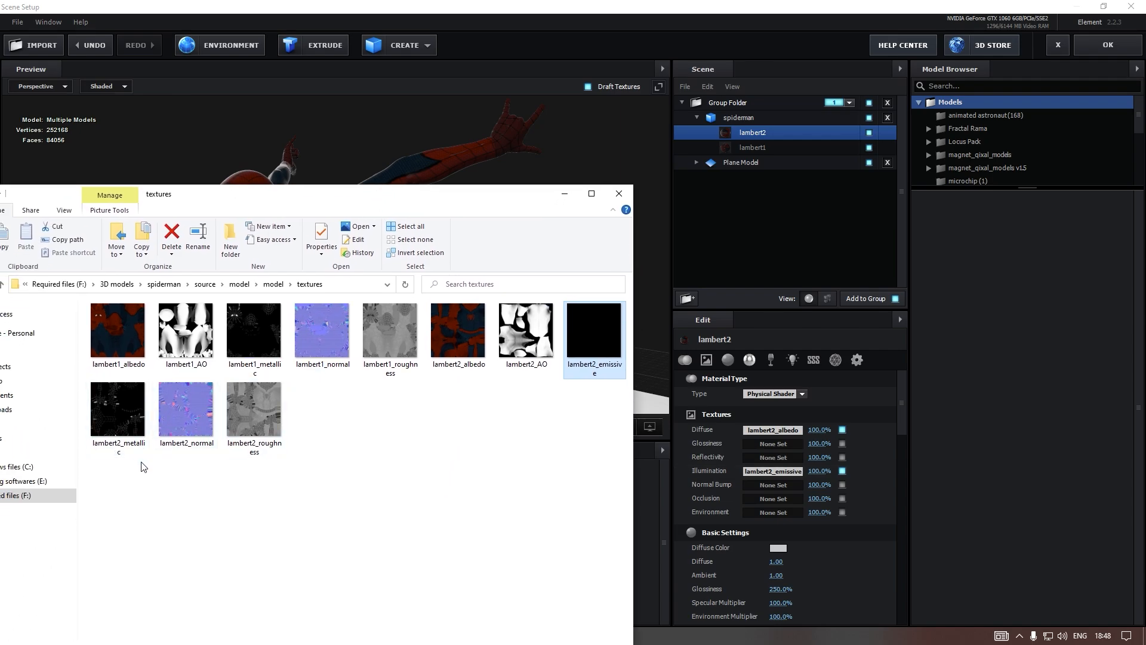
pyautogui.moveTo(115, 419); pyautogui.dragTo(772, 446)
pyautogui.rightClick(770, 446)
pyautogui.click(797, 471)
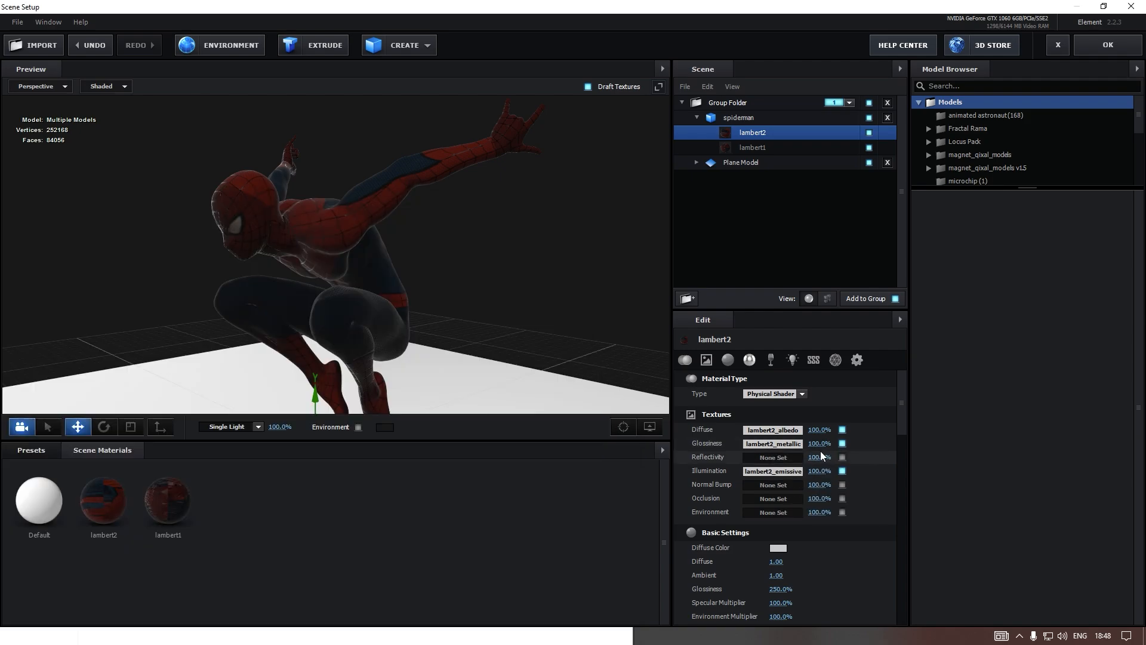
pyautogui.rightClick(782, 461)
pyautogui.click(809, 493)
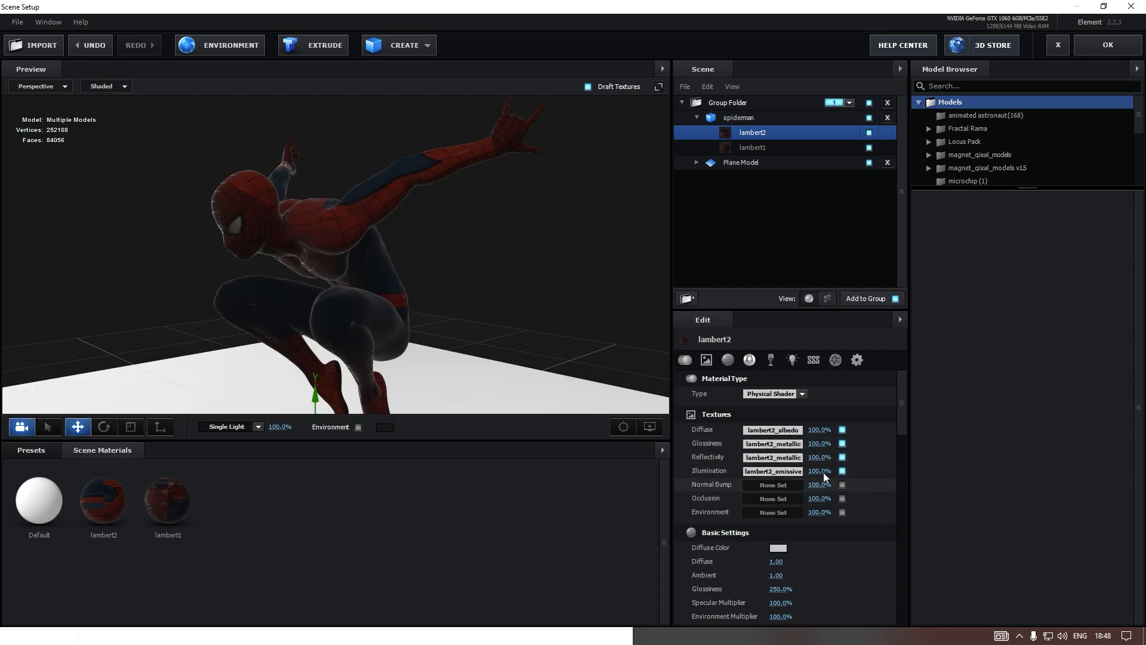
# Load lambert2_normal as lambert2's Normal Bump texture and minimize the textures folder
pyautogui.click(218, 638)
pyautogui.moveTo(187, 425); pyautogui.dragTo(770, 489)
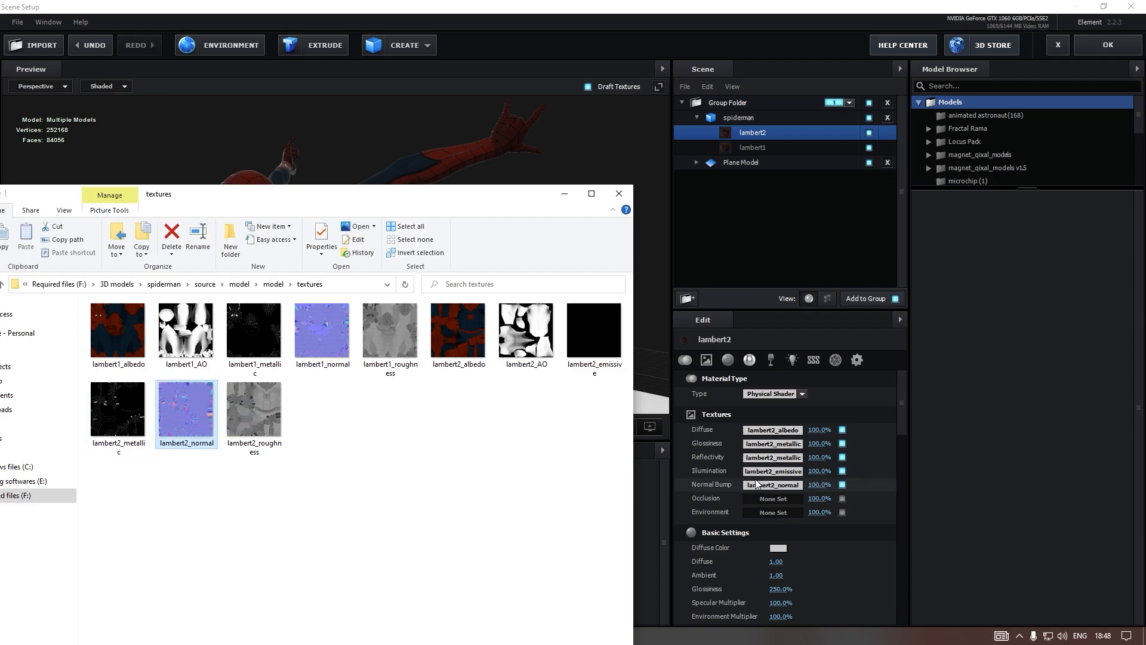
pyautogui.click(565, 194)
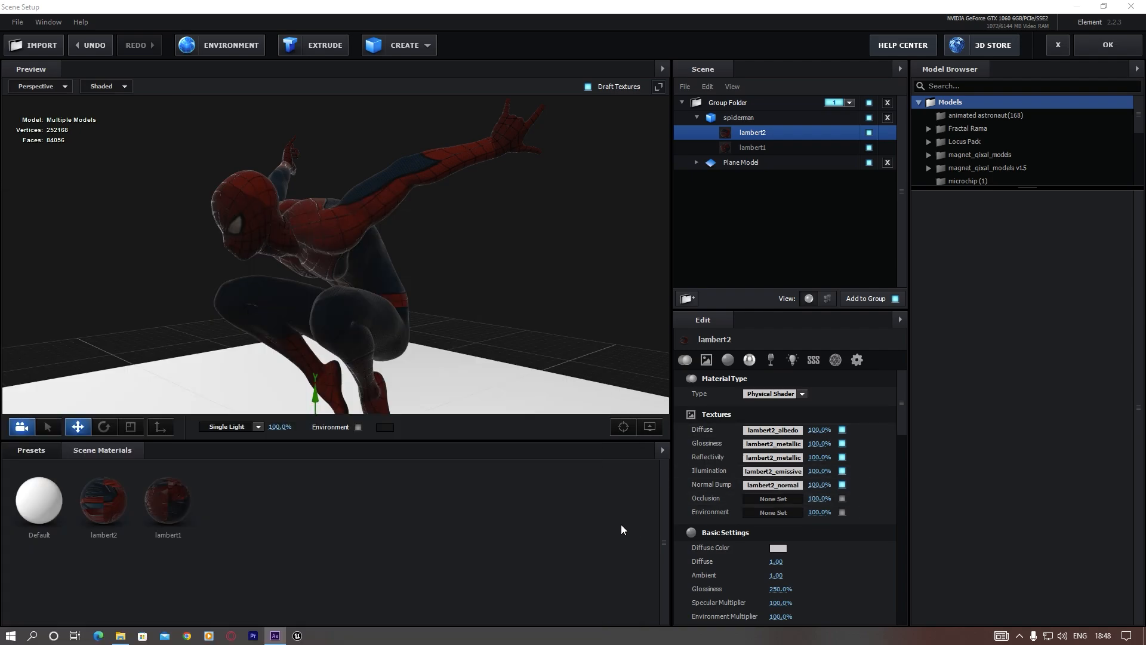
# Examine lambert2's Illumination texture and try adjusting the material's Illumination intensity
pyautogui.click(763, 472)
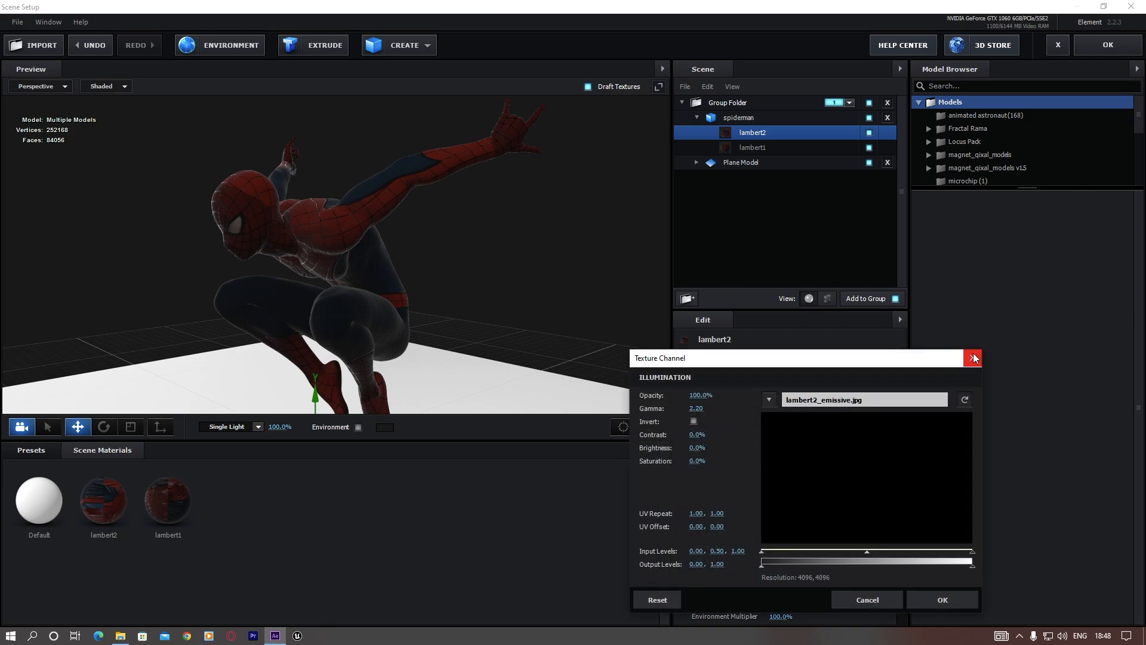
pyautogui.moveTo(830, 363); pyautogui.dragTo(623, 291)
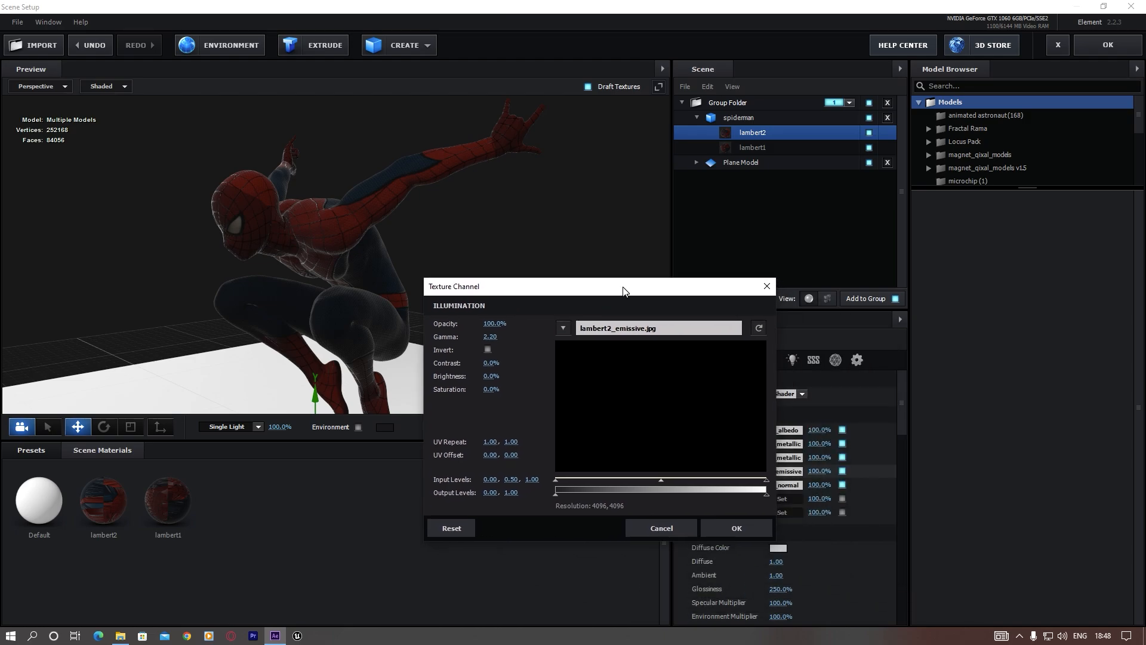
pyautogui.click(766, 286)
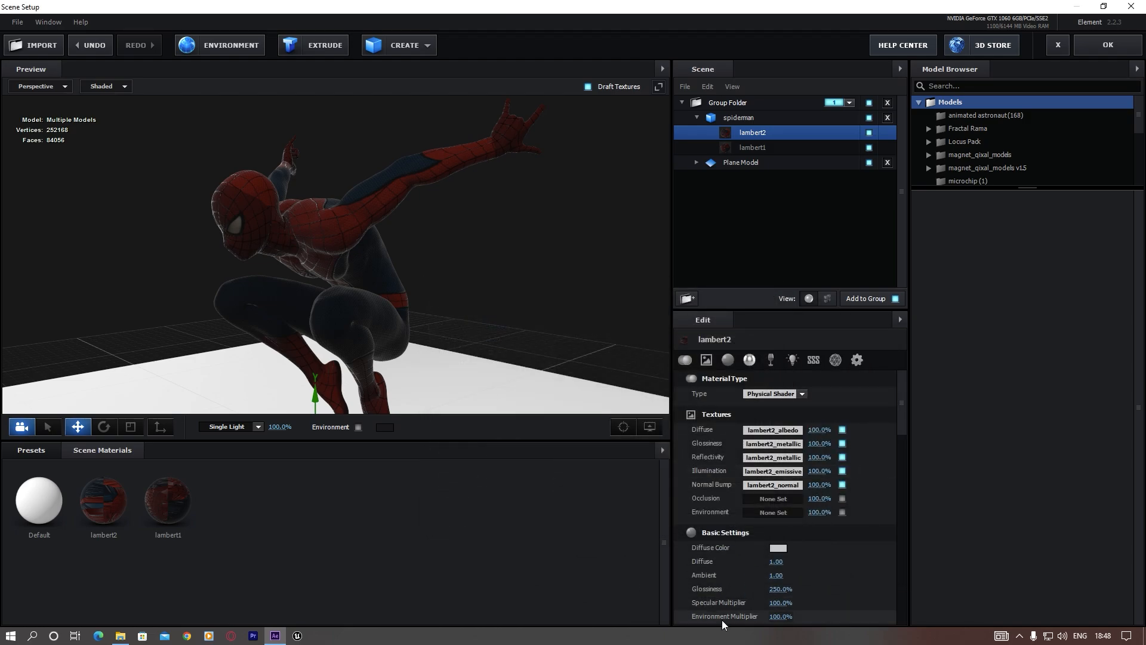
pyautogui.click(793, 361)
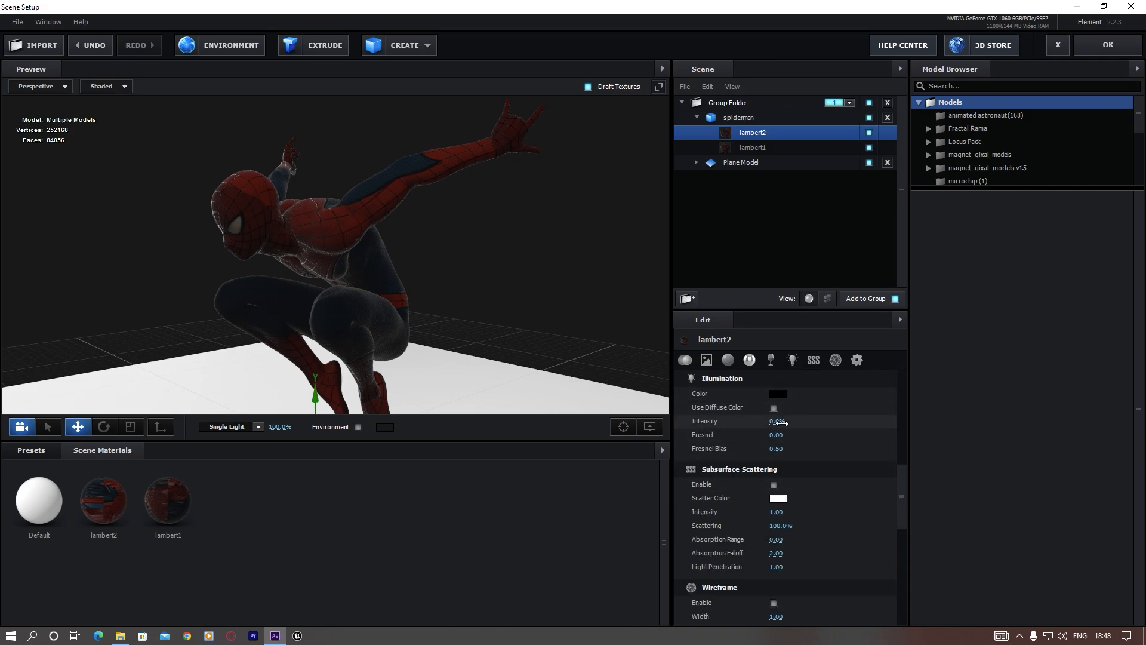
pyautogui.moveTo(777, 421); pyautogui.dragTo(847, 430)
pyautogui.moveTo(900, 500); pyautogui.dragTo(900, 405)
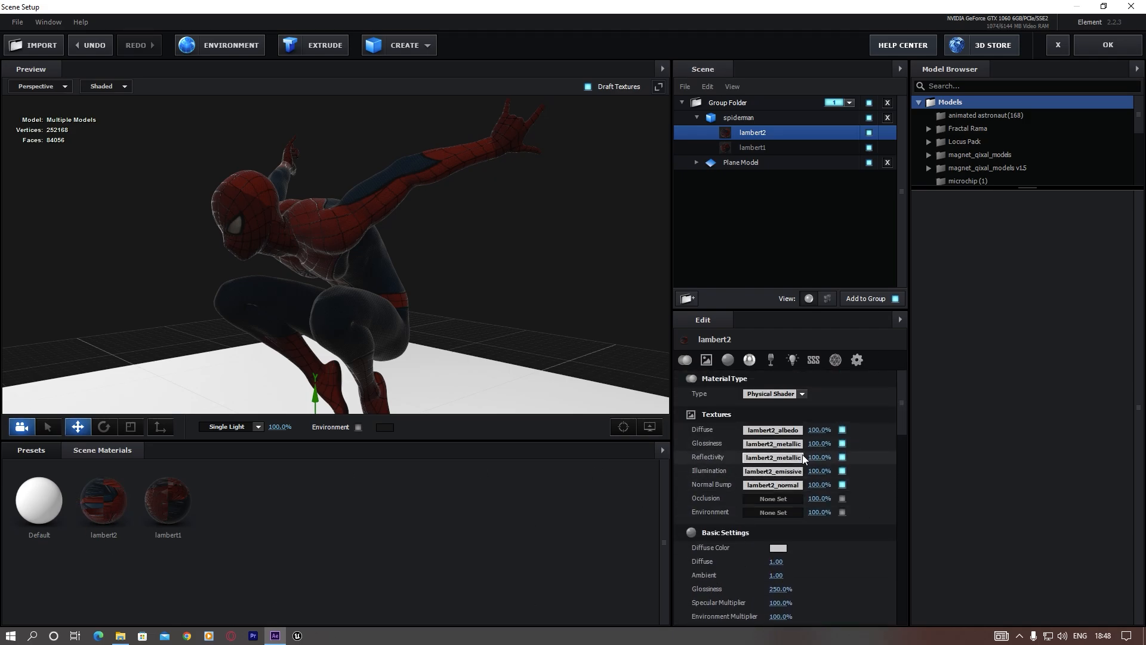
# Copy the lambert2_metallic texture from lambert2's Glossiness channel into its Illumination channel
pyautogui.rightClick(765, 449)
pyautogui.click(773, 471)
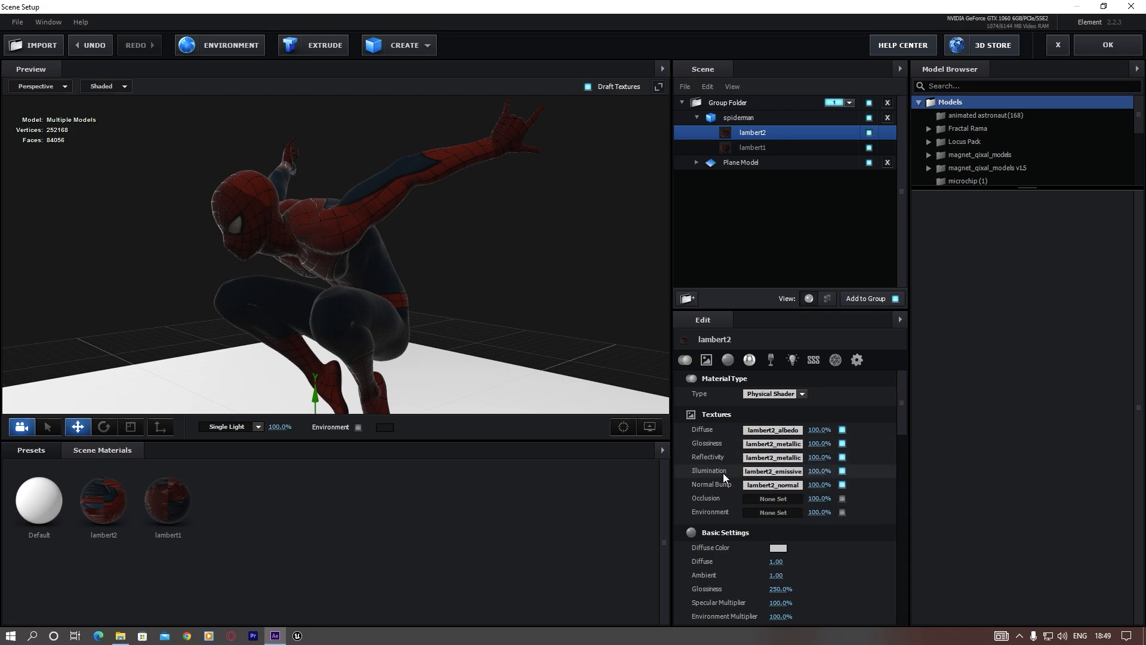
pyautogui.rightClick(761, 475)
pyautogui.click(798, 512)
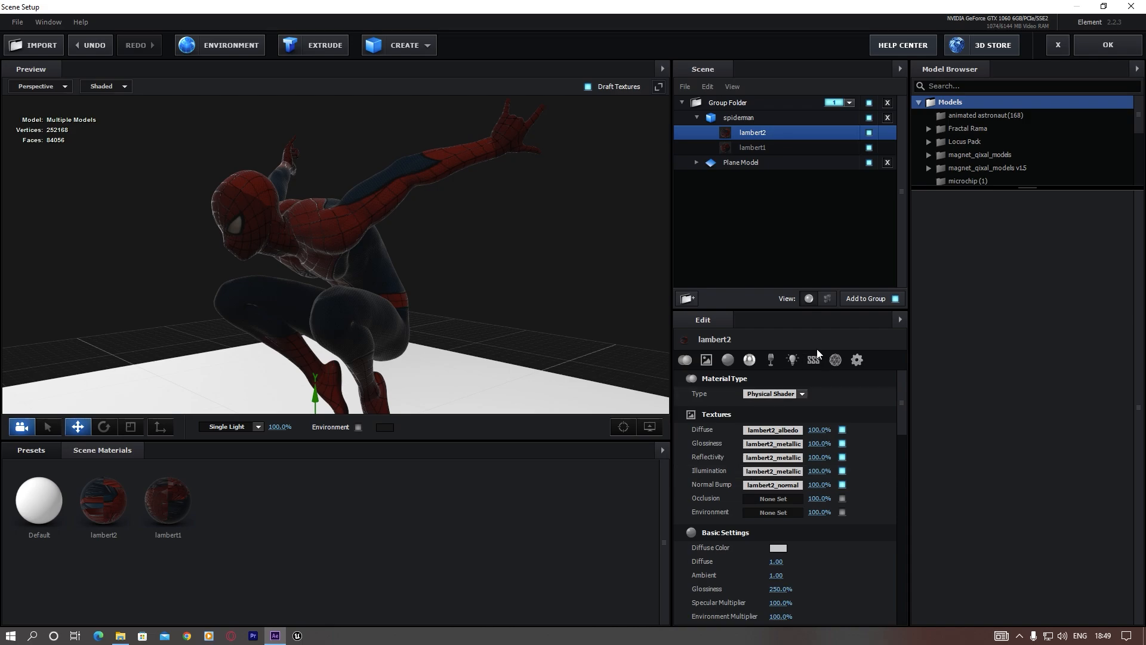
# Set lambert2's Illumination intensity to 101% and its Illumination color to white (FFFFFF), and inspect the web pattern up close
pyautogui.click(793, 360)
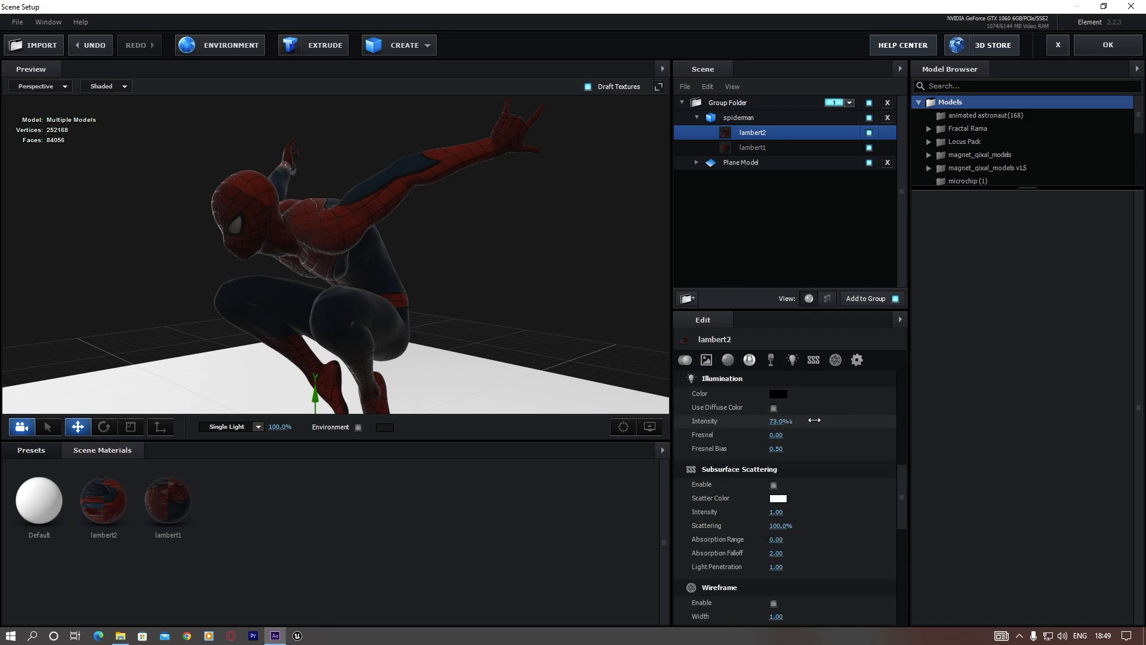
pyautogui.click(778, 394)
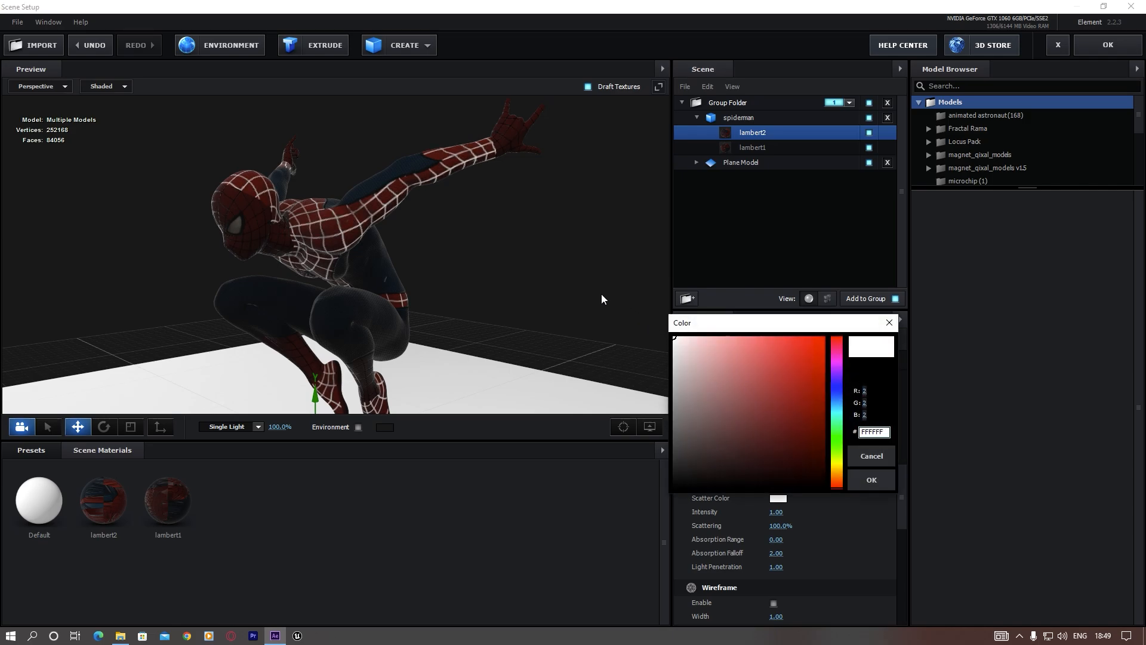
pyautogui.click(872, 480)
pyautogui.scroll(5, 315, 260)
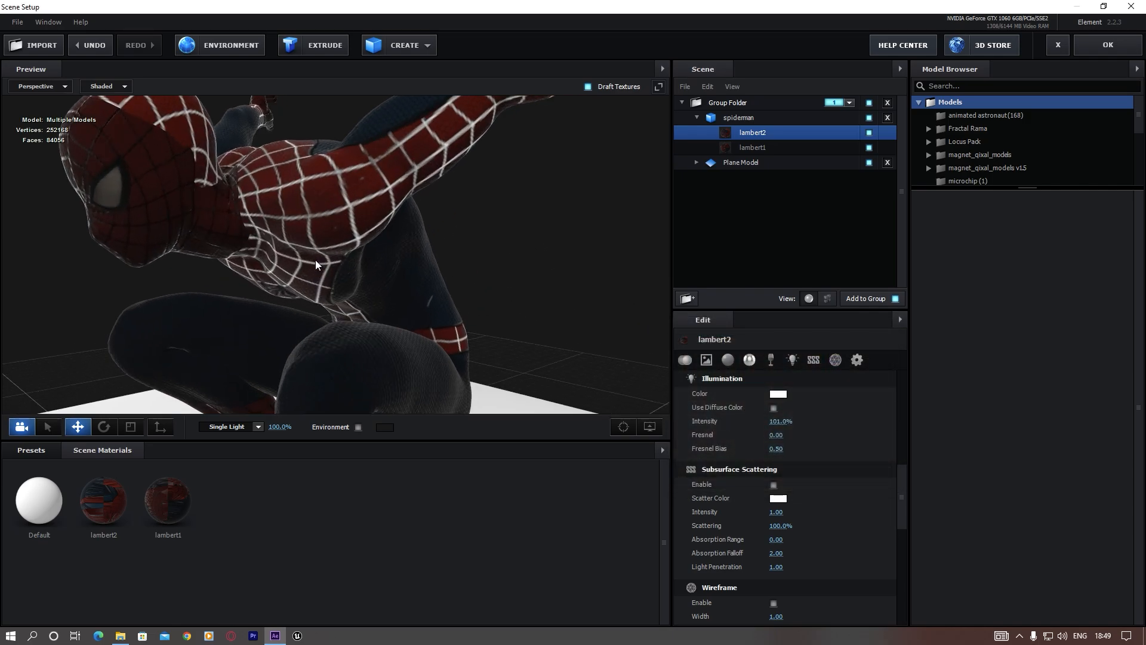
pyautogui.moveTo(324, 218); pyautogui.dragTo(292, 242)
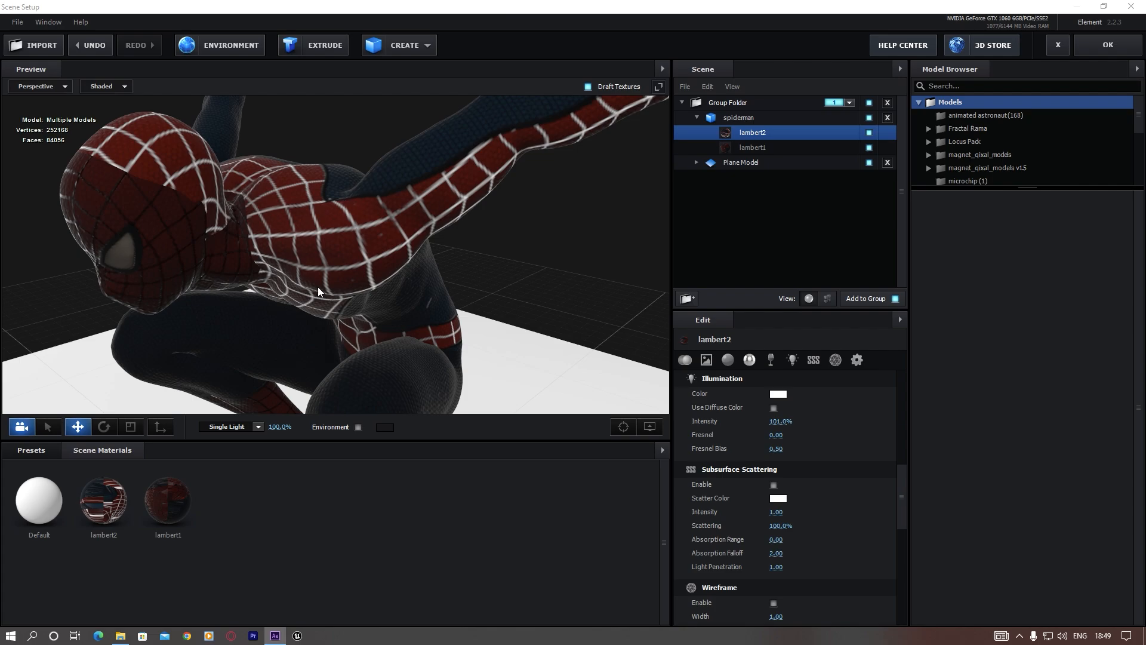
pyautogui.scroll(-5, 319, 293)
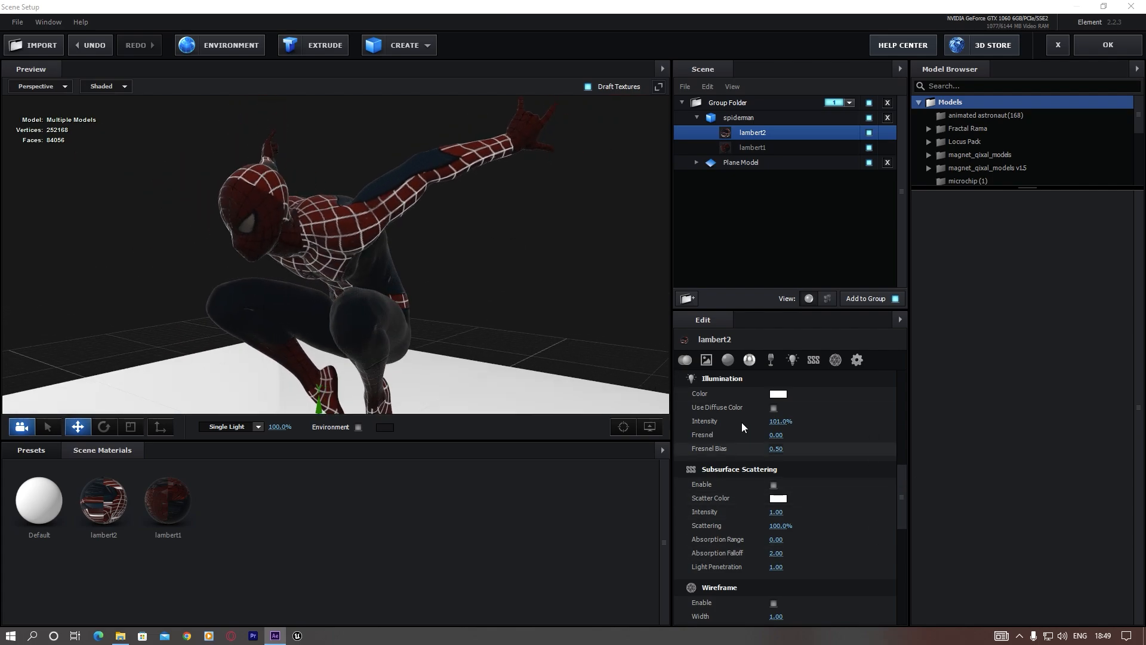
# Reset lambert2's Illumination intensity to 0% and return its Illumination color to black
pyautogui.rightClick(711, 422)
pyautogui.click(757, 474)
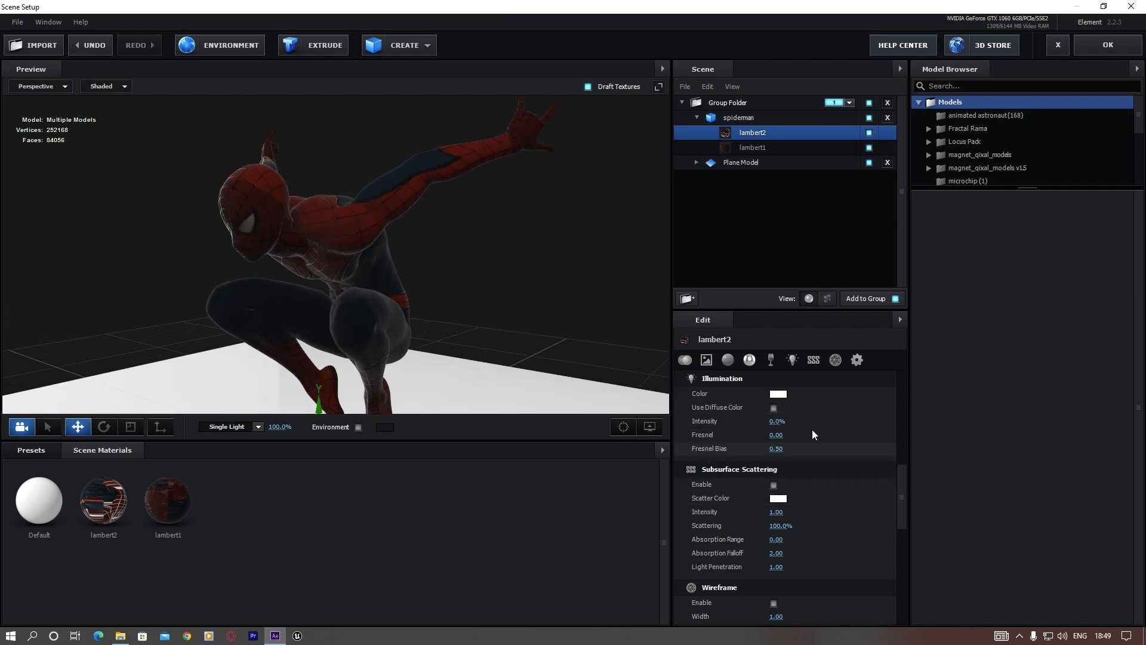
pyautogui.rightClick(781, 396)
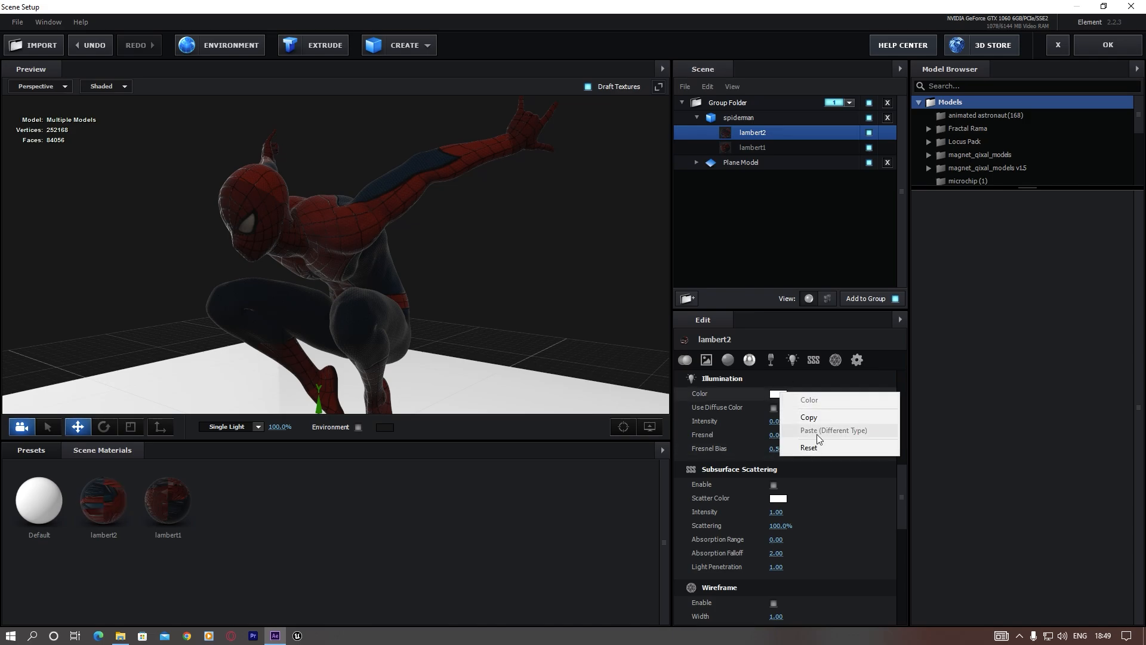
pyautogui.click(836, 448)
pyautogui.click(766, 393)
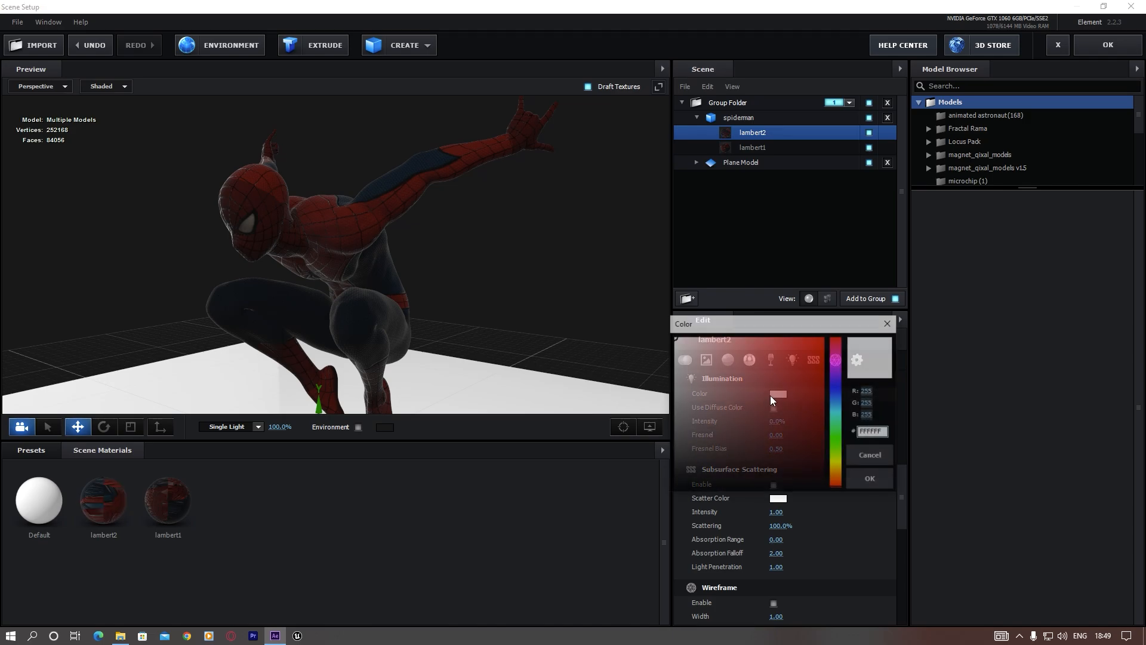
pyautogui.click(673, 498)
pyautogui.click(870, 478)
# Remove the texture from lambert2's Illumination channel
pyautogui.scroll(5, 903, 422)
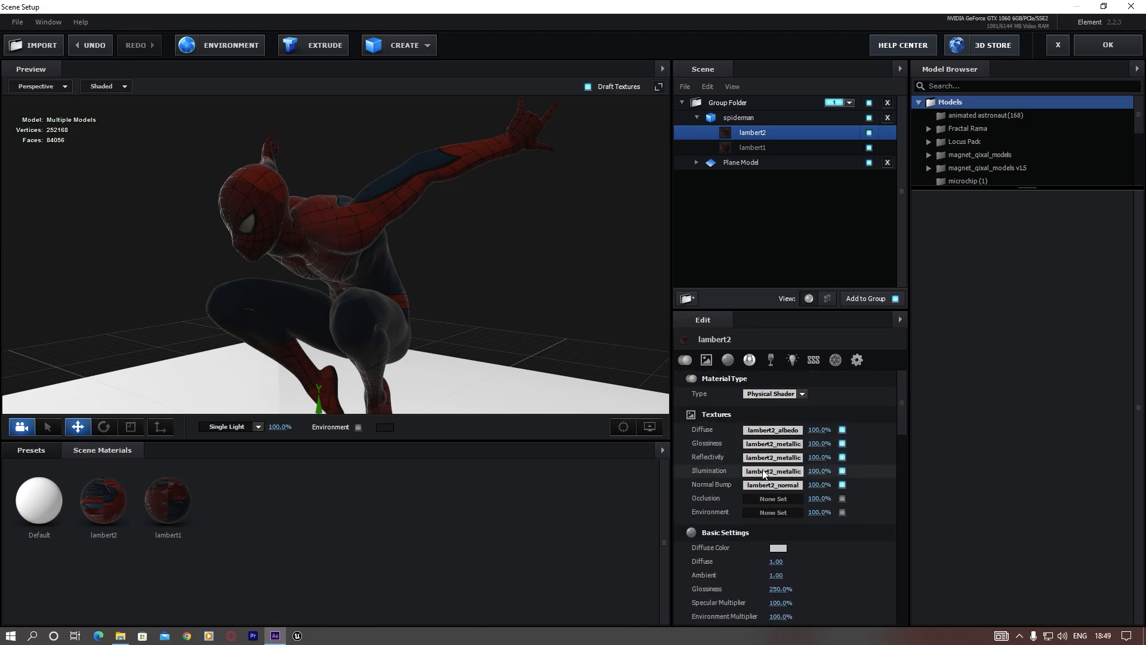
pyautogui.rightClick(764, 471)
pyautogui.click(799, 528)
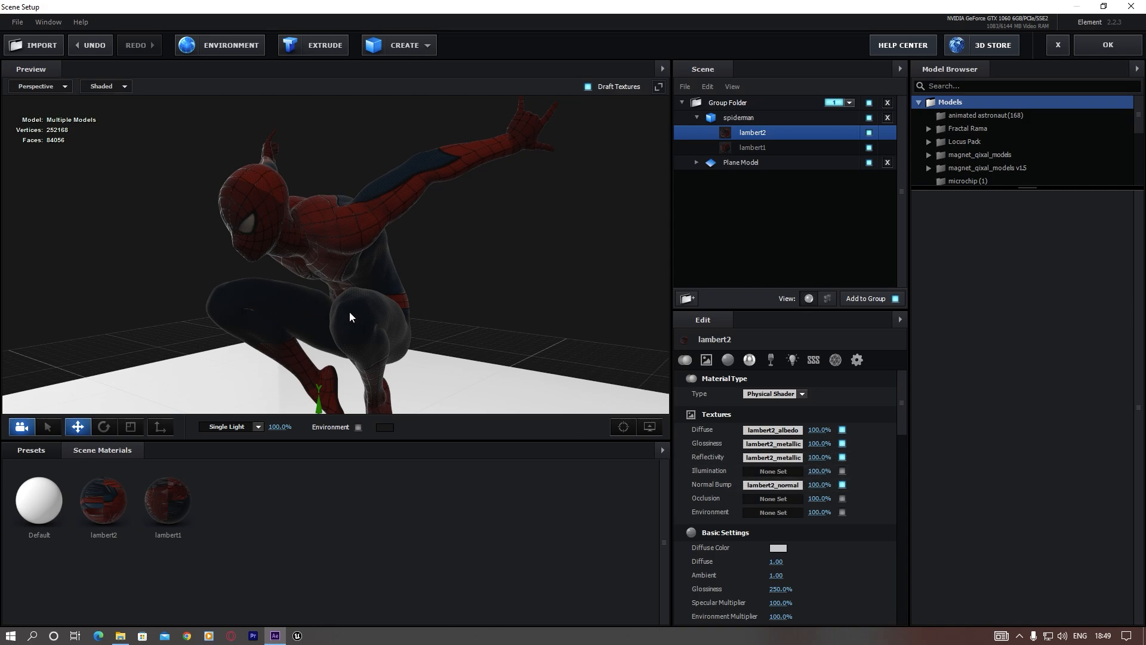
# Examine the textured Spider-Man model from several angles, including close-ups of the head and shoulders
pyautogui.scroll(5, 327, 271)
pyautogui.scroll(-3, 311, 259)
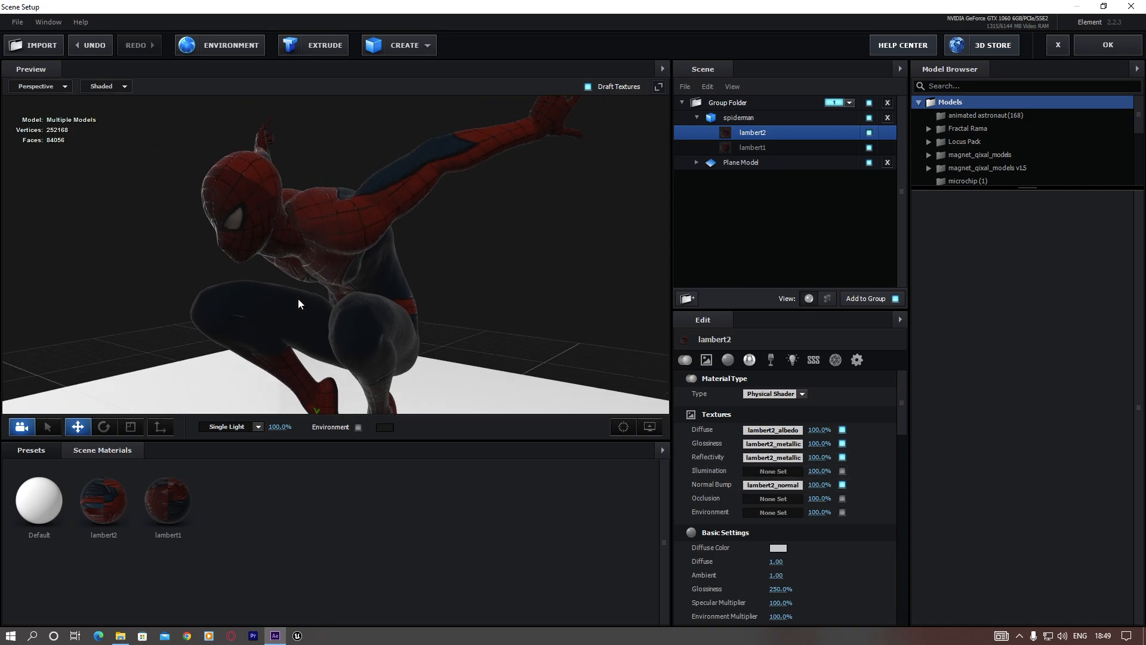
pyautogui.moveTo(308, 321); pyautogui.dragTo(432, 379)
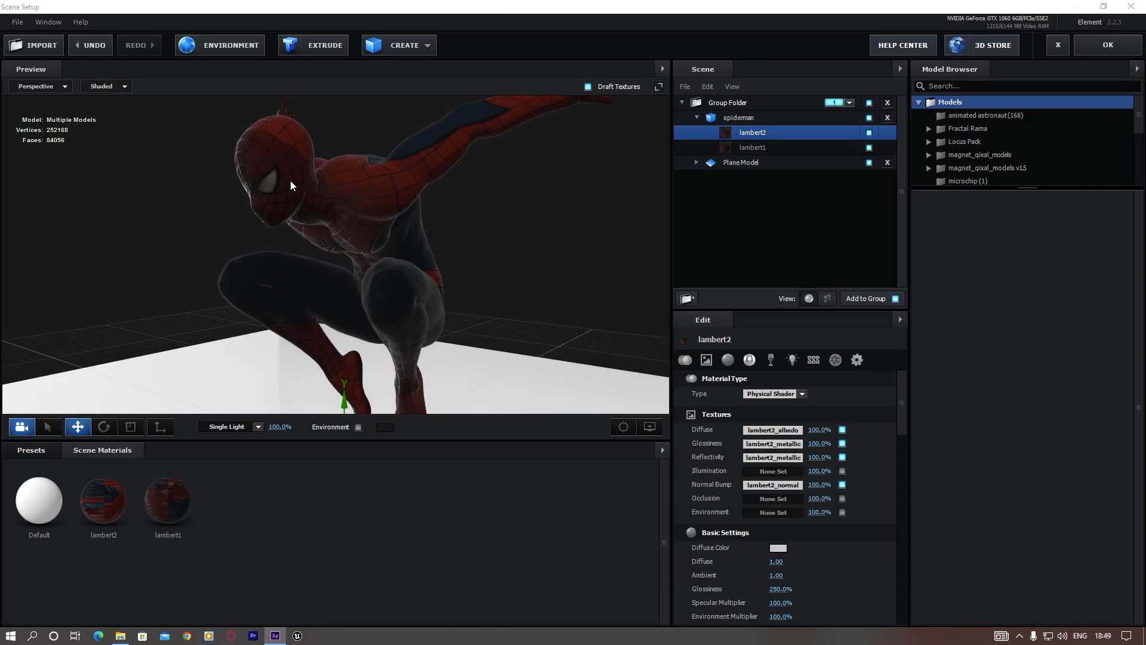
pyautogui.scroll(-5, 355, 279)
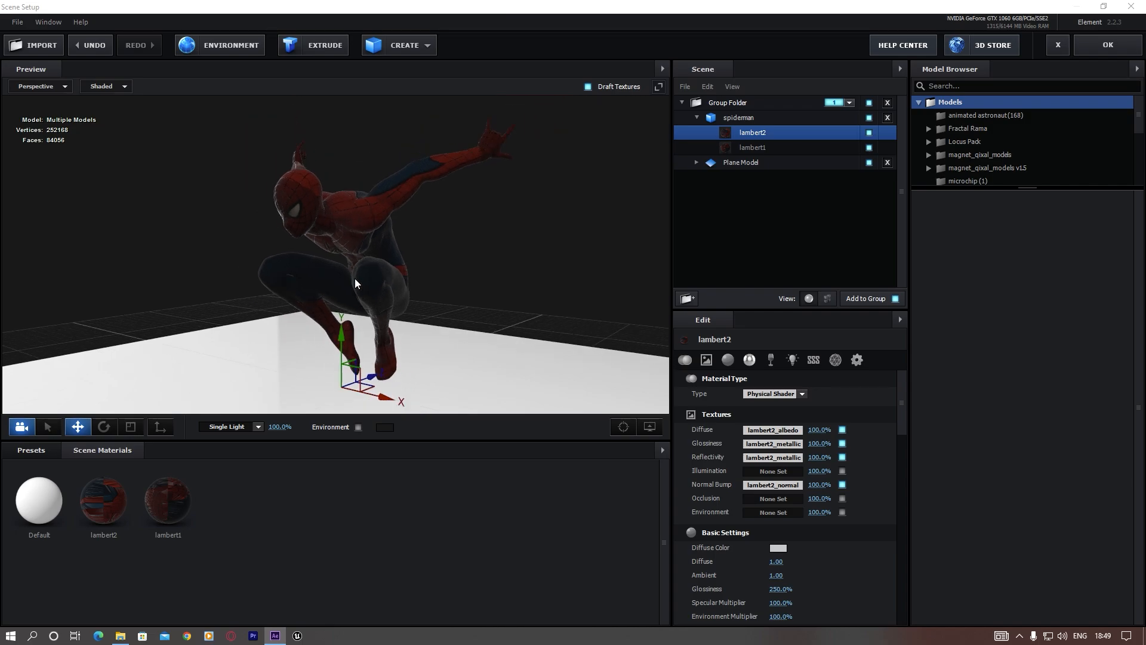
pyautogui.moveTo(355, 279); pyautogui.dragTo(363, 206)
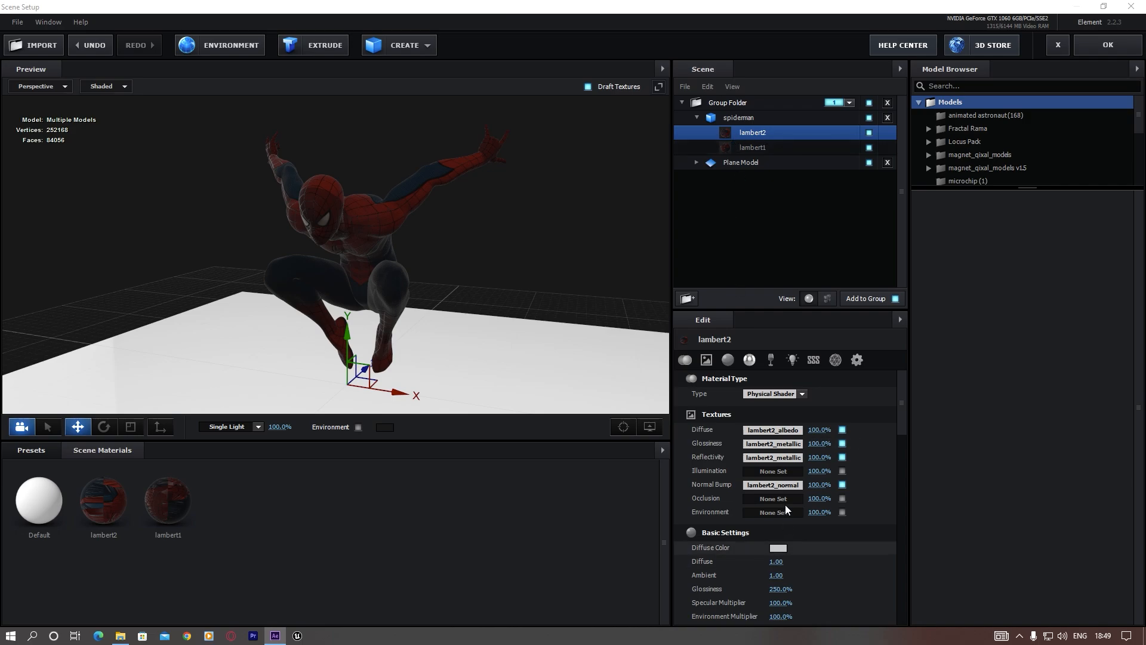
pyautogui.scroll(5, 352, 253)
pyautogui.moveTo(355, 230); pyautogui.dragTo(320, 345, button='middle')
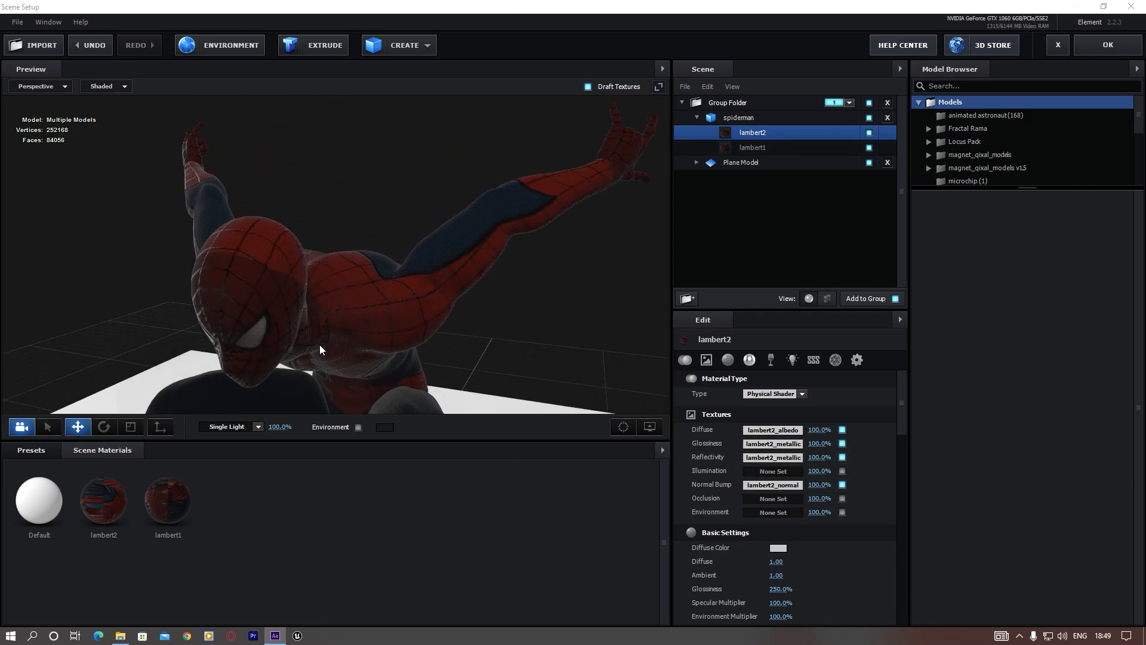
pyautogui.scroll(3, 321, 335)
pyautogui.scroll(-3, 298, 317)
pyautogui.moveTo(327, 333); pyautogui.dragTo(421, 307)
pyautogui.moveTo(352, 270); pyautogui.dragTo(219, 225)
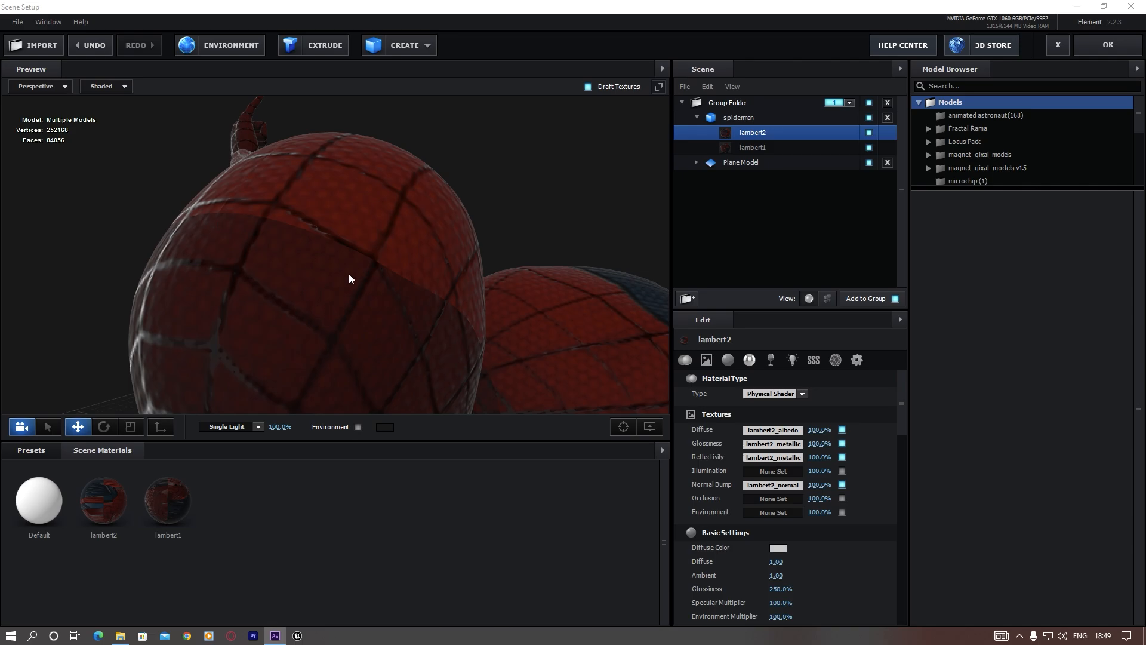
pyautogui.moveTo(349, 275); pyautogui.dragTo(341, 322)
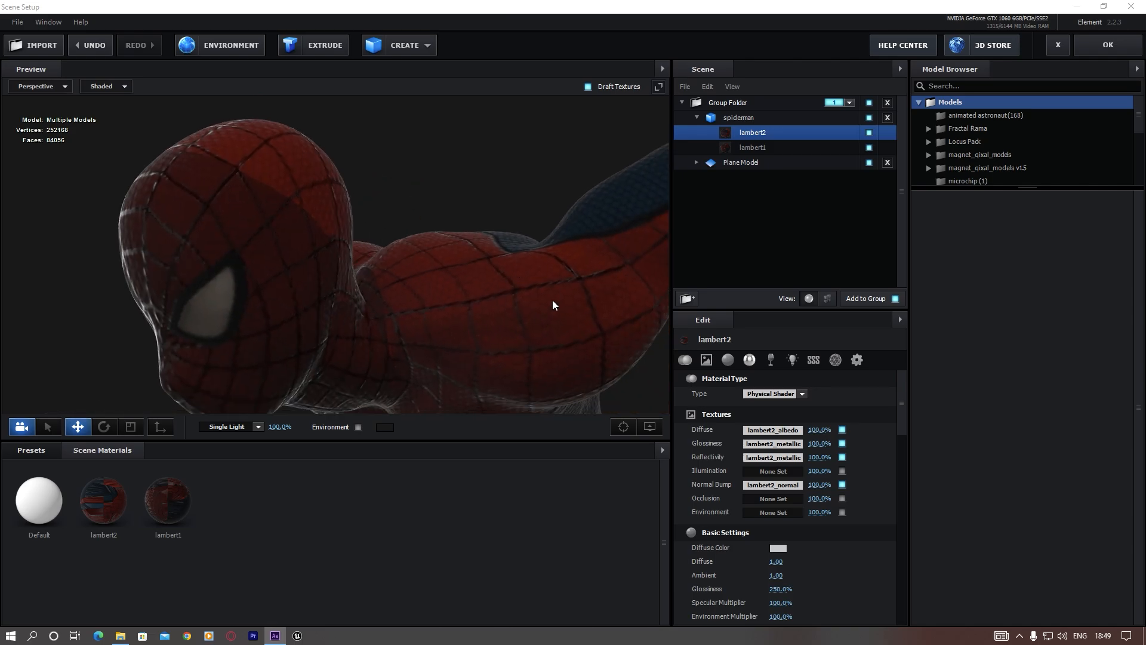
pyautogui.moveTo(479, 281); pyautogui.dragTo(312, 291)
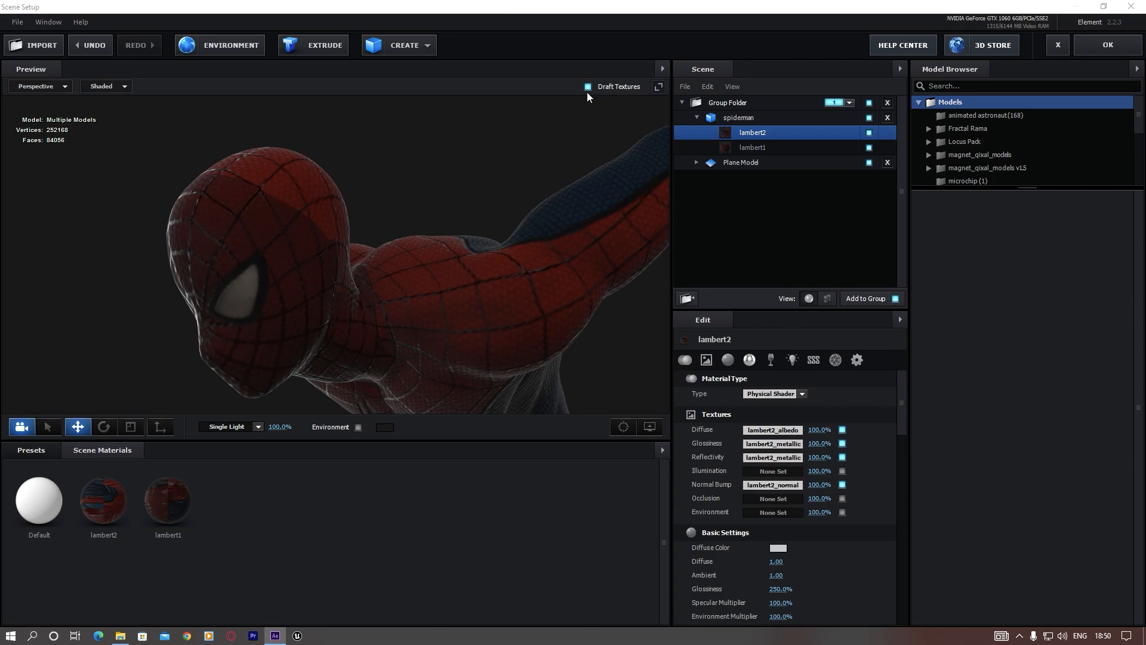
pyautogui.moveTo(355, 314); pyautogui.dragTo(306, 297)
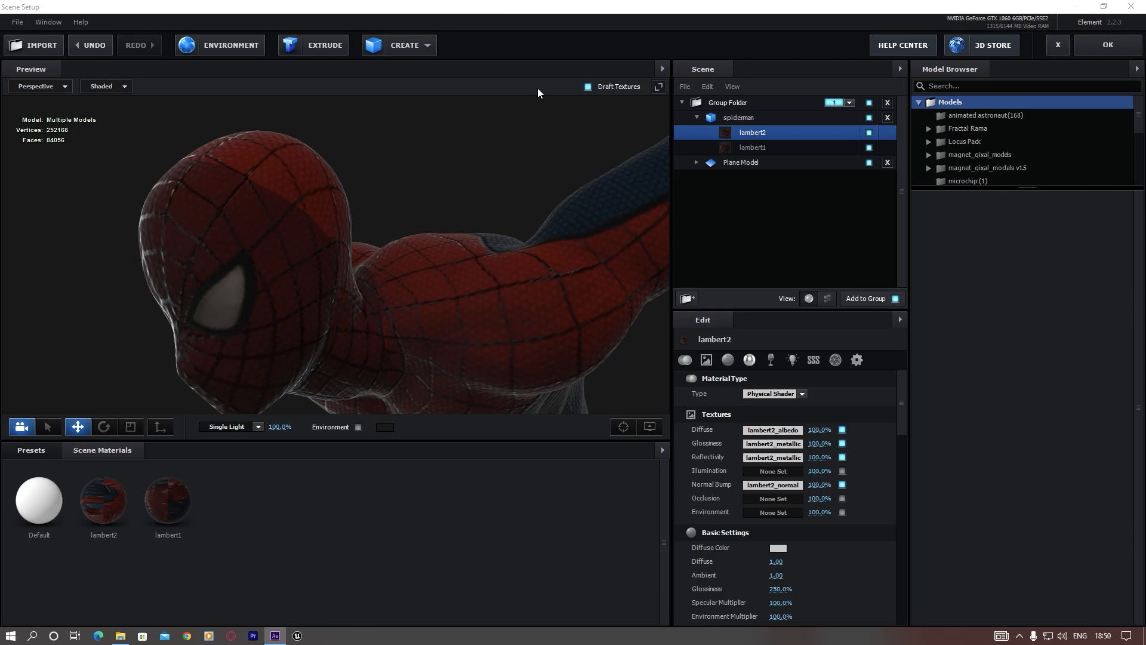
pyautogui.moveTo(250, 245); pyautogui.dragTo(368, 255)
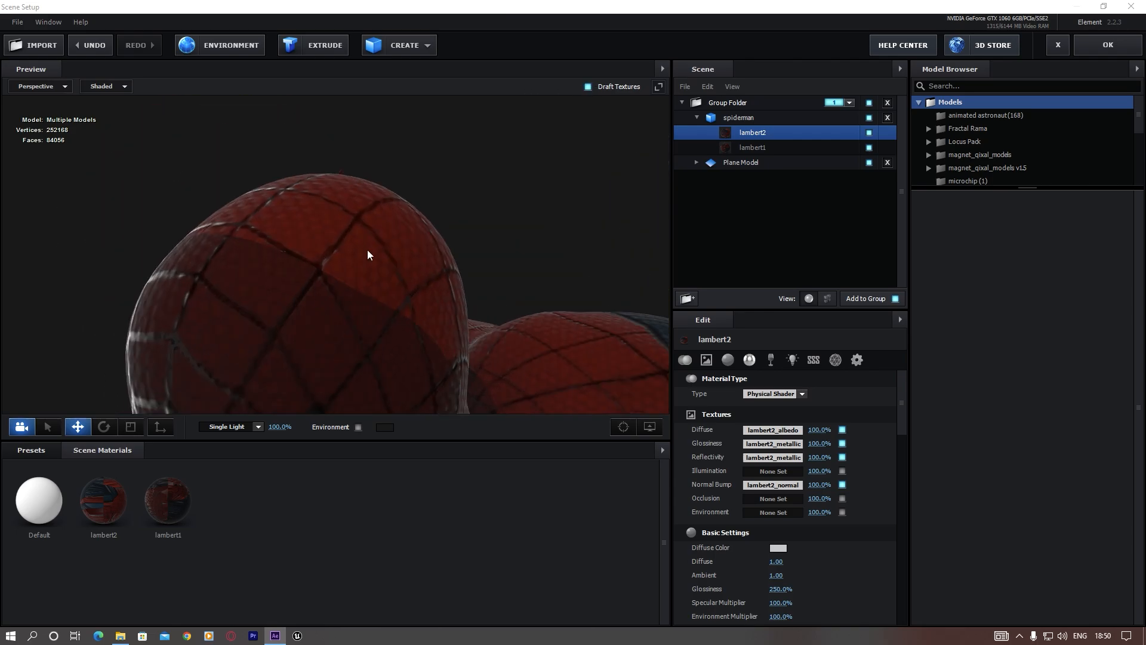
pyautogui.moveTo(381, 306); pyautogui.dragTo(357, 283)
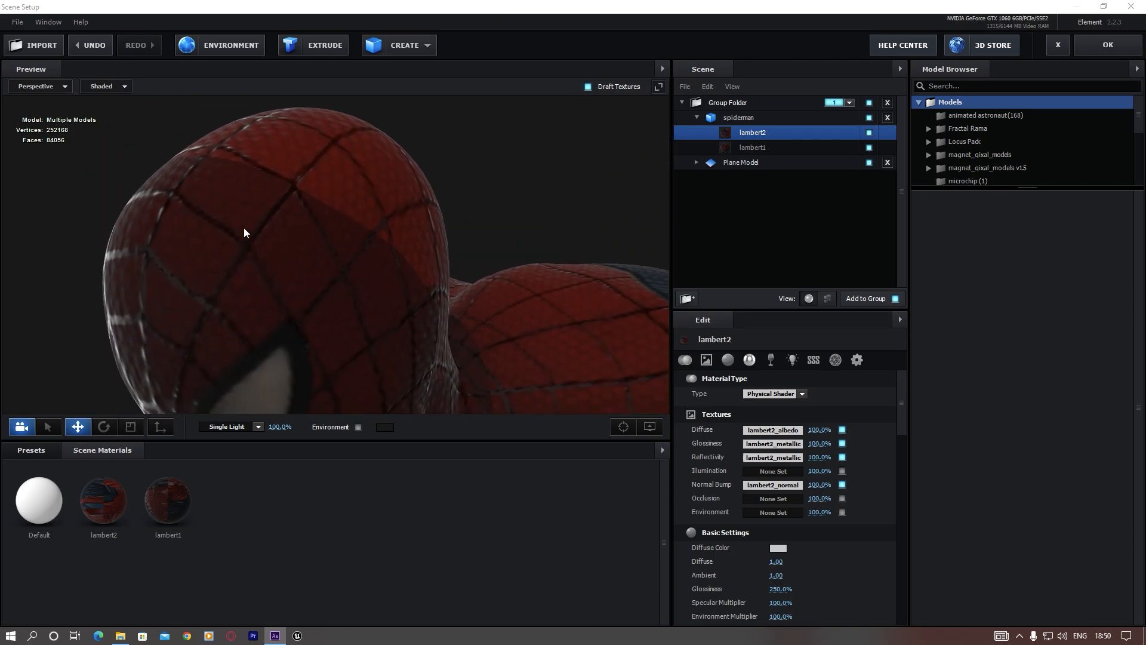
# Turn off Draft Textures for the preview and inspect the suit's head and shoulder detail
pyautogui.click(589, 86)
pyautogui.moveTo(550, 142); pyautogui.dragTo(334, 323)
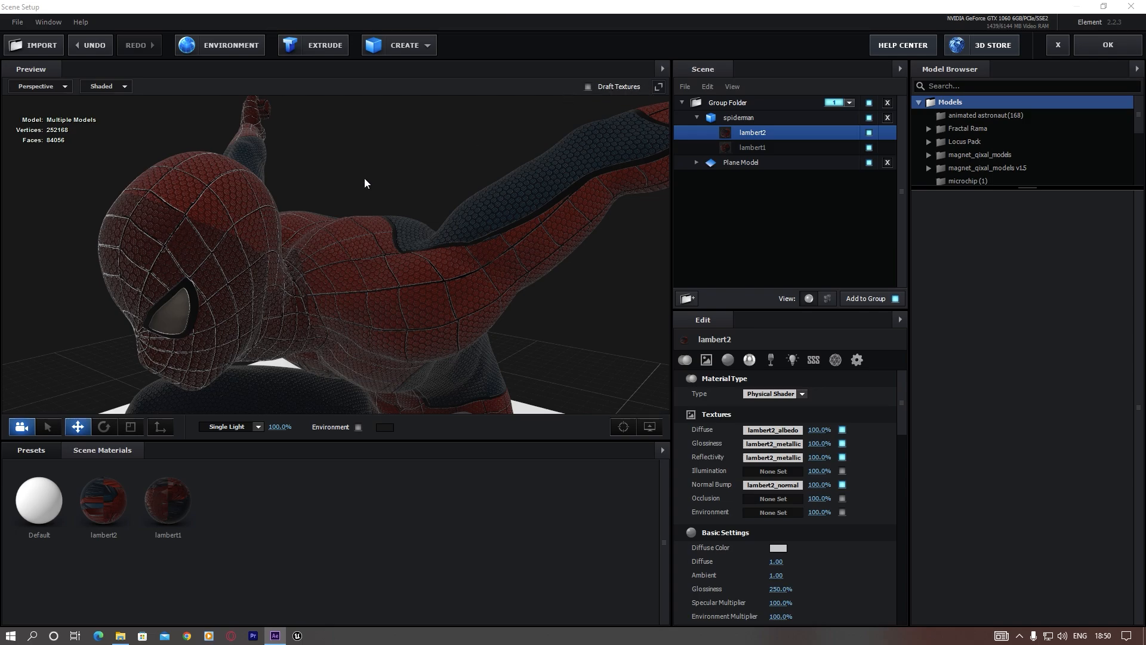
pyautogui.moveTo(246, 329); pyautogui.dragTo(371, 277)
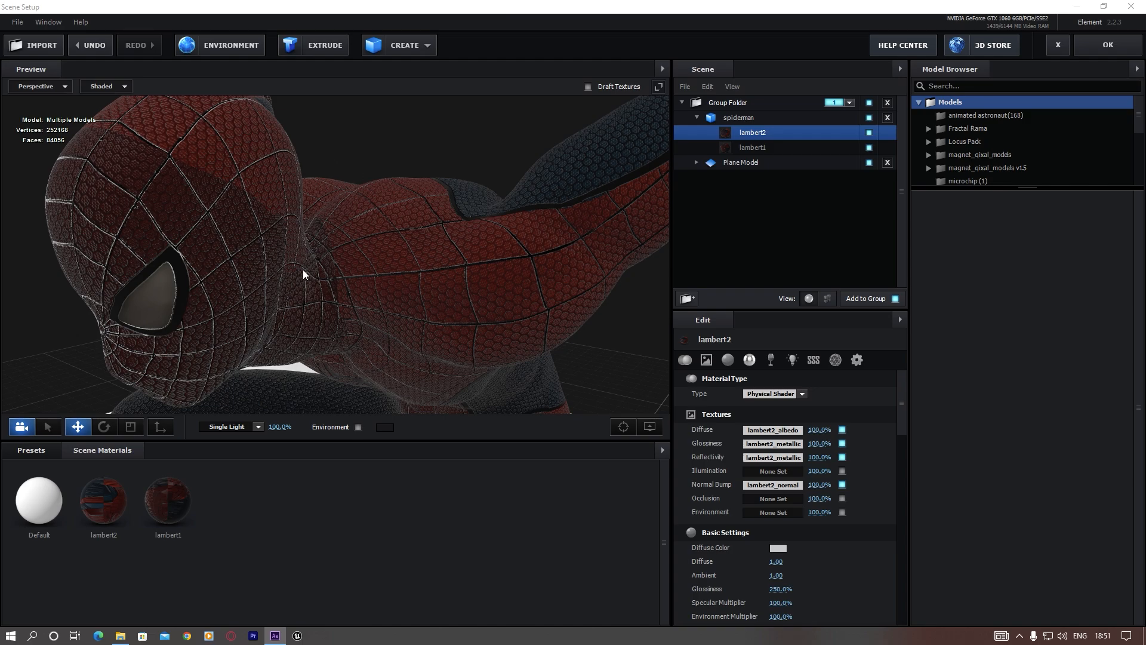
pyautogui.moveTo(303, 274); pyautogui.dragTo(410, 344)
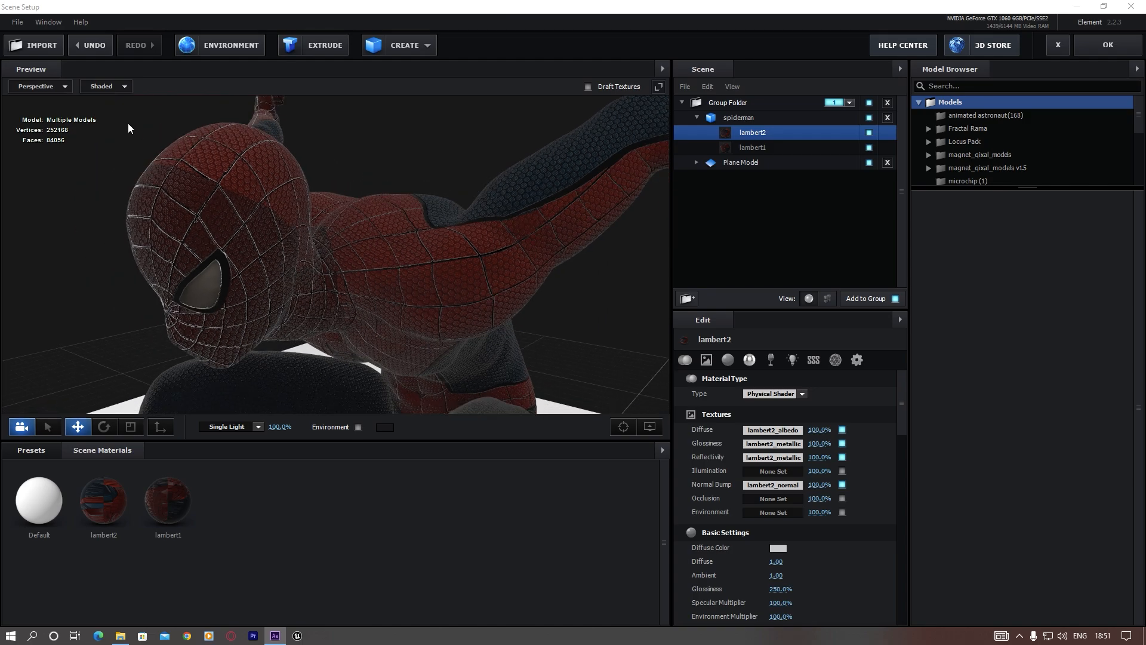
# Set the Map Size Limit to 1024 in the preferences and inspect the suit texture on the head up close
pyautogui.click(17, 23)
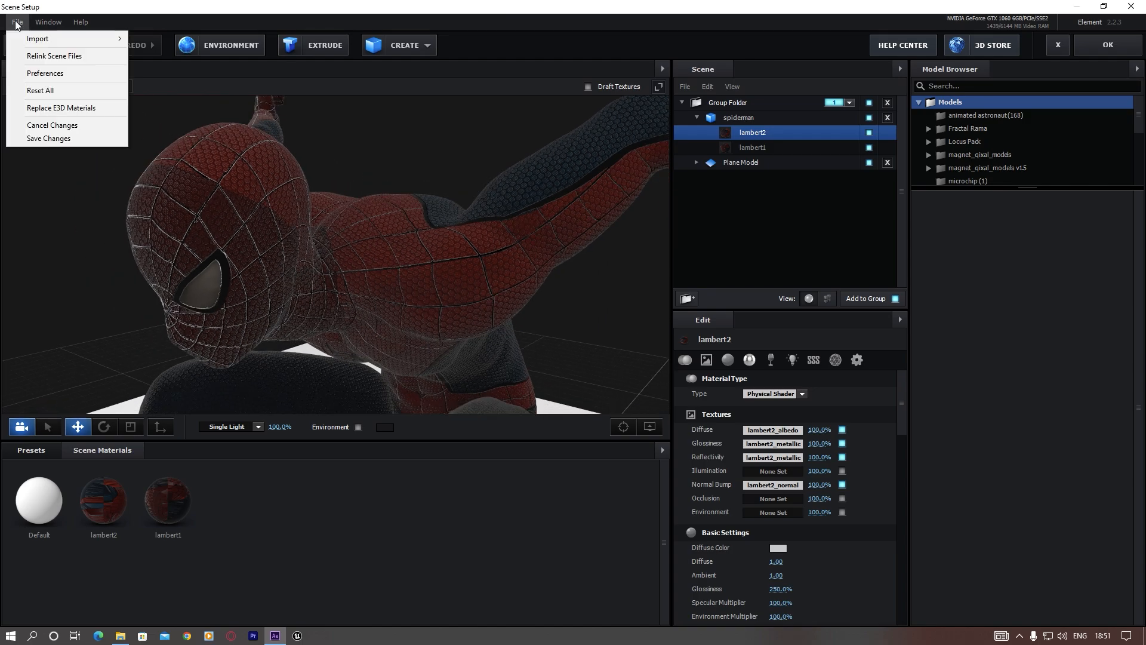
pyautogui.click(64, 74)
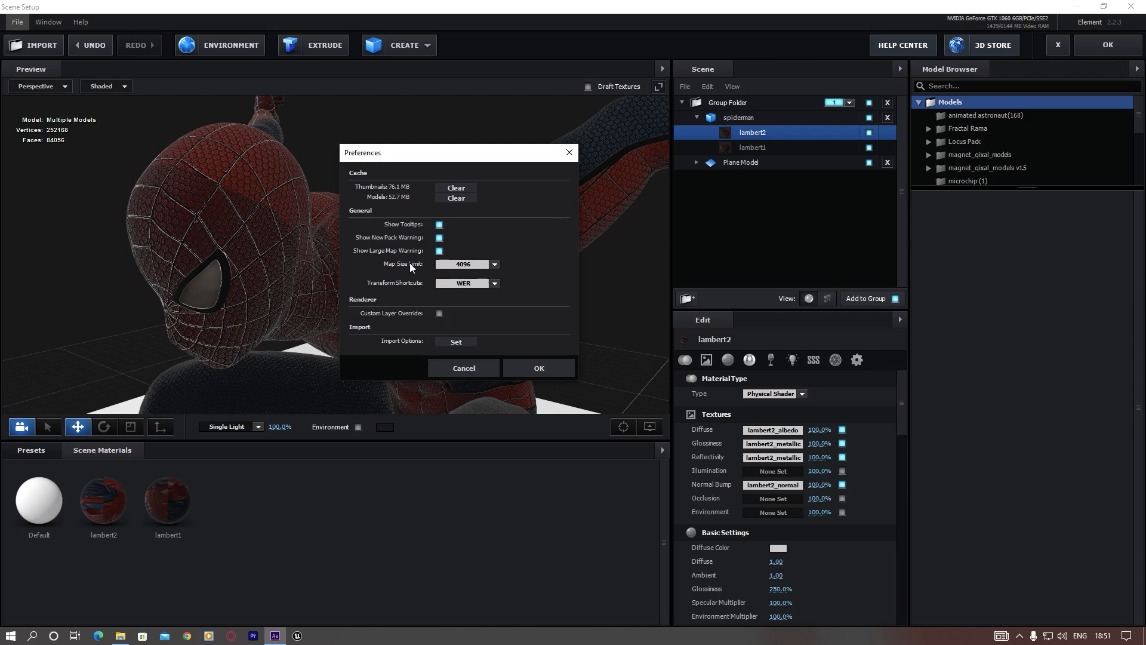
pyautogui.click(496, 265)
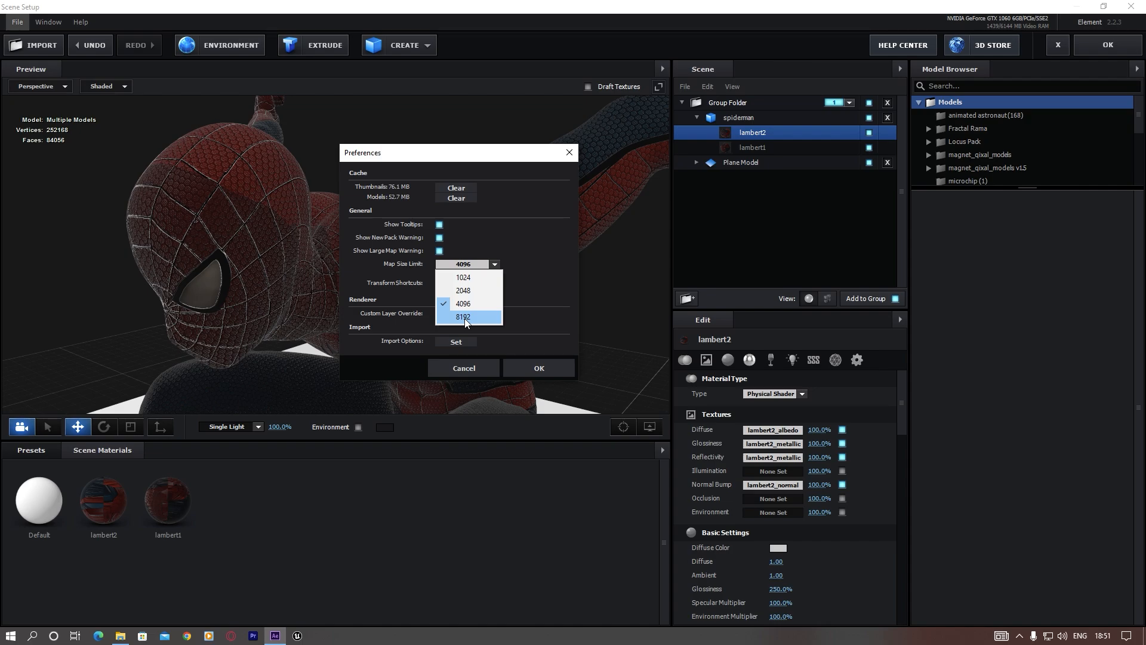
pyautogui.click(466, 279)
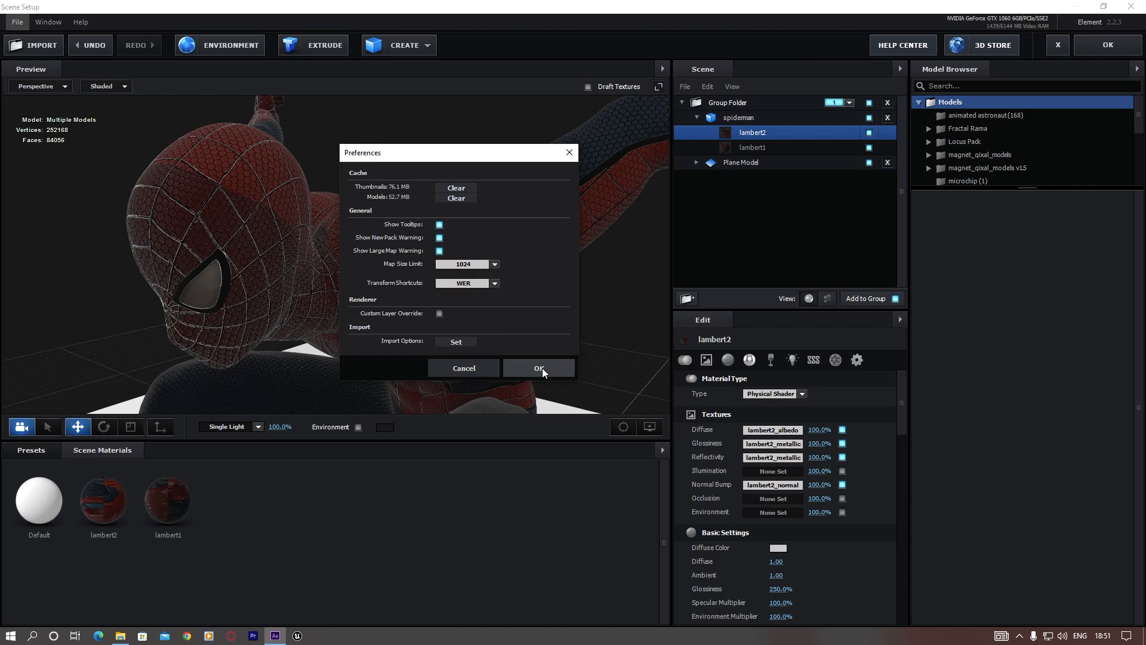
pyautogui.click(539, 368)
pyautogui.scroll(3, 253, 278)
pyautogui.moveTo(238, 260); pyautogui.dragTo(324, 342)
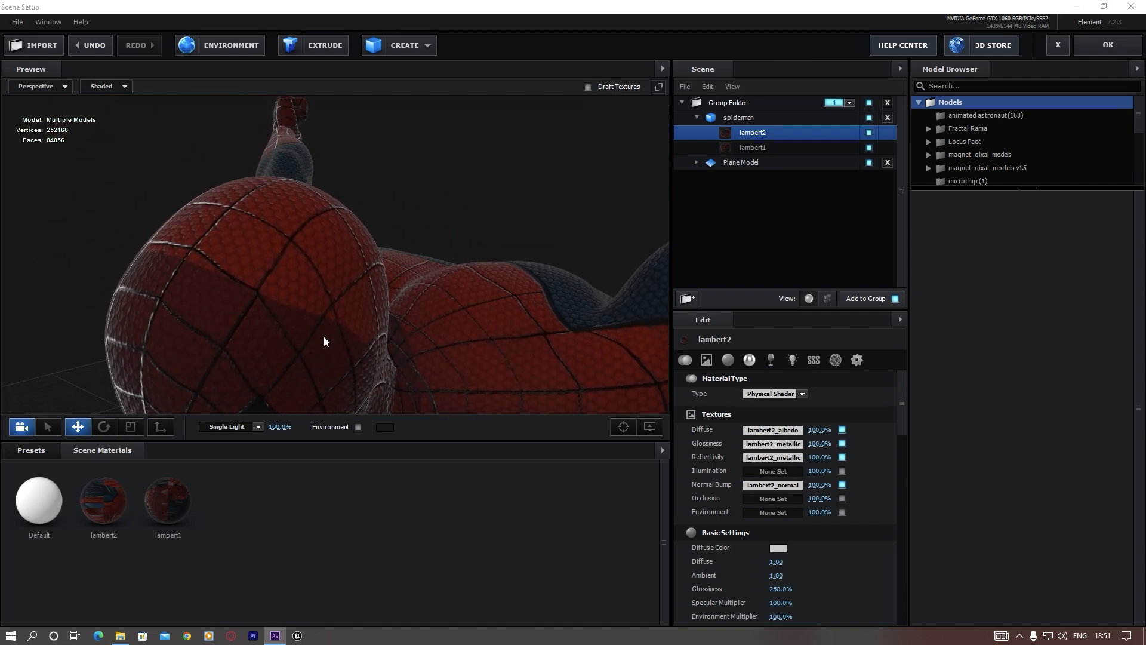
pyautogui.moveTo(298, 246); pyautogui.dragTo(250, 204)
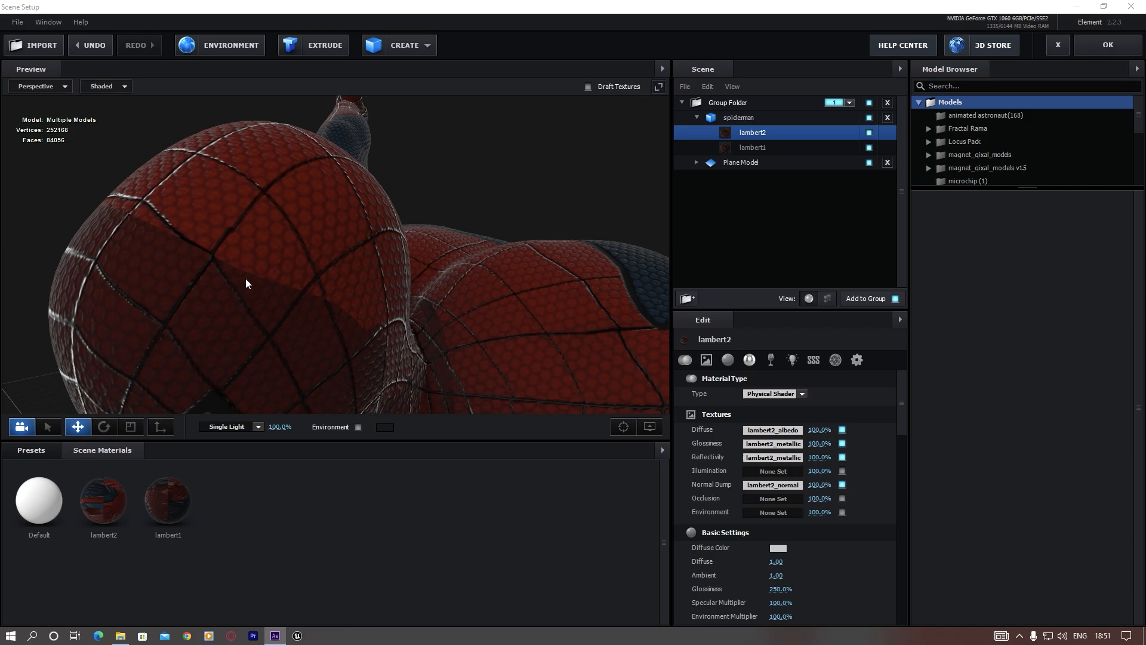
pyautogui.moveTo(246, 278); pyautogui.dragTo(269, 286)
# Set the Map Size Limit to 4096 in the preferences and check the suit texture
pyautogui.click(18, 22)
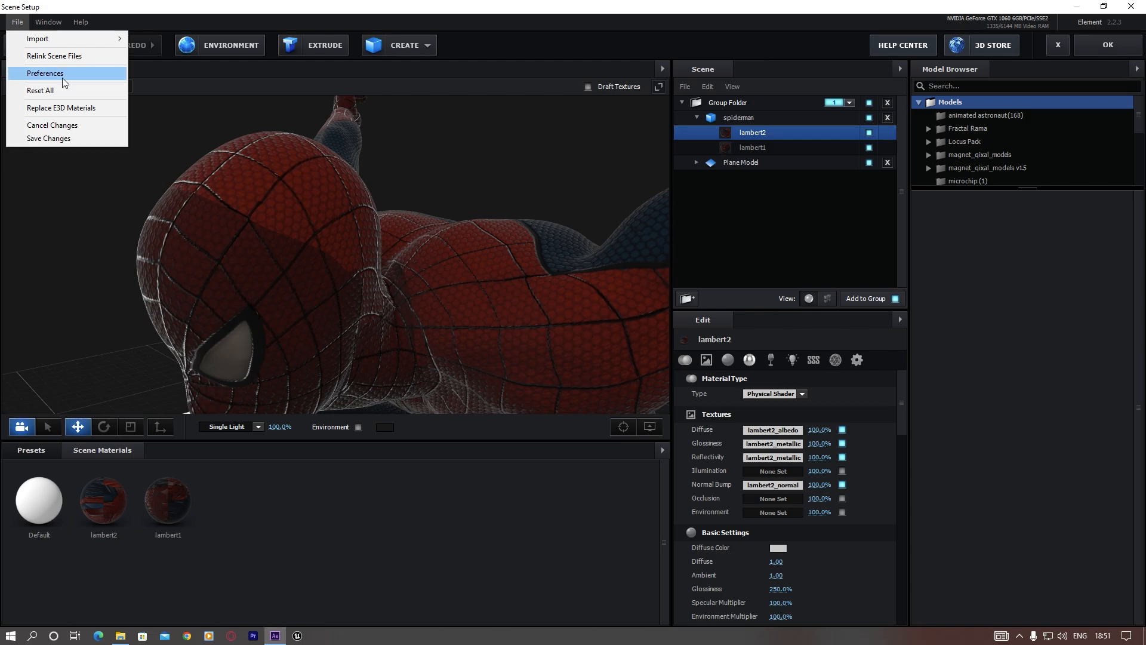
pyautogui.click(45, 73)
pyautogui.moveTo(587, 220); pyautogui.dragTo(460, 166)
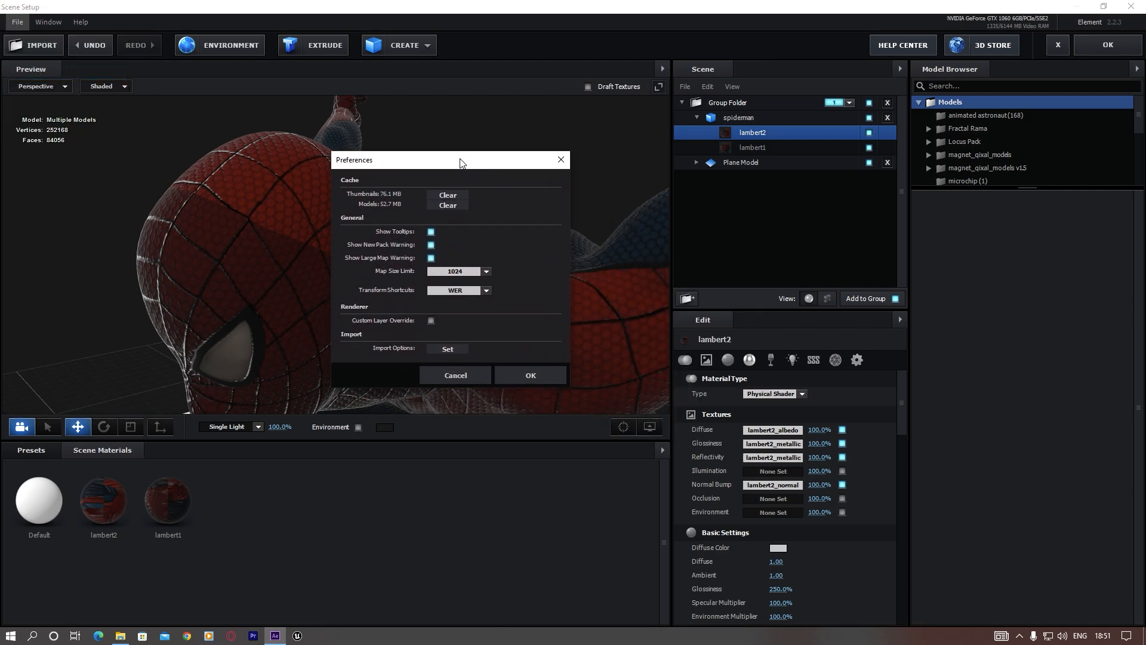
pyautogui.click(481, 272)
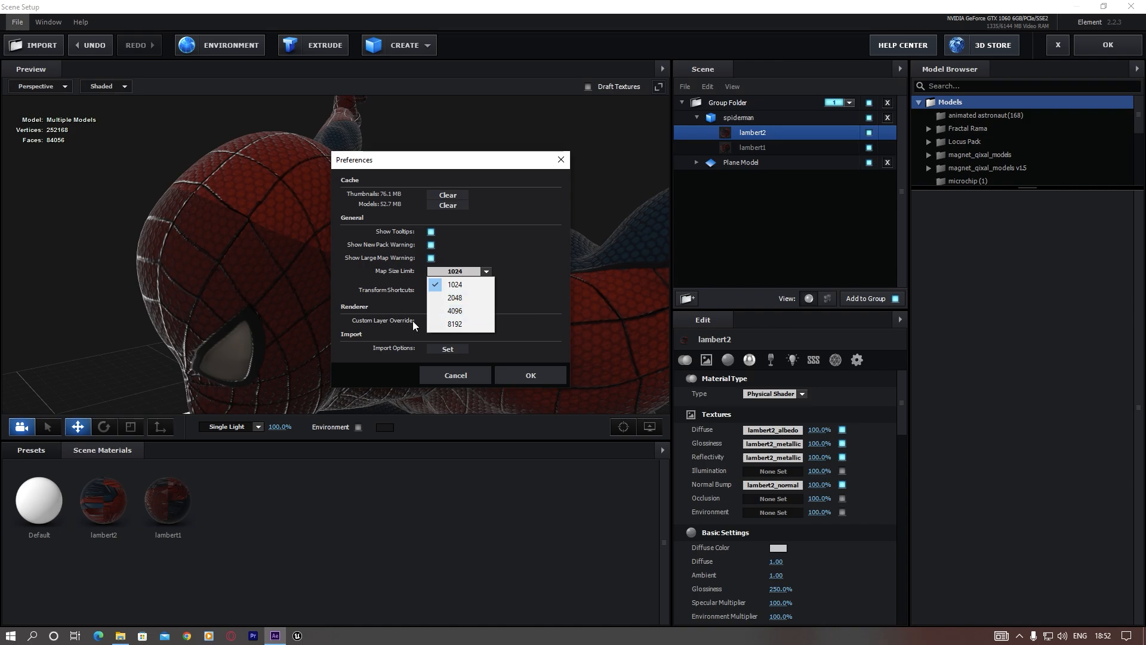
pyautogui.click(462, 310)
pyautogui.click(533, 378)
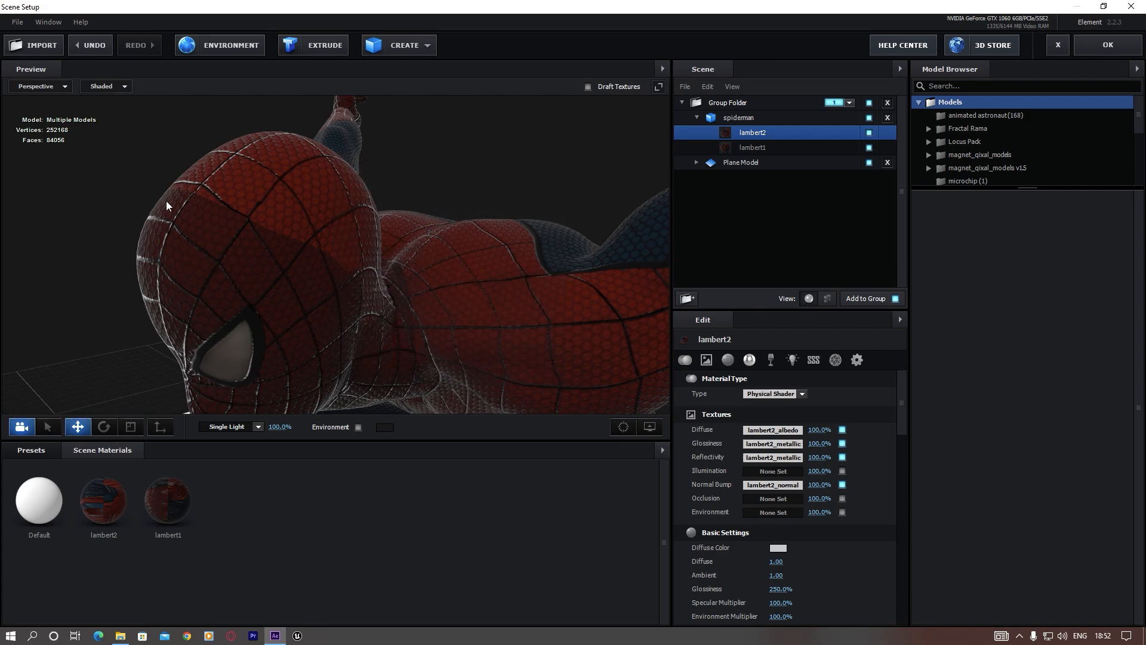
pyautogui.moveTo(166, 201); pyautogui.dragTo(306, 304)
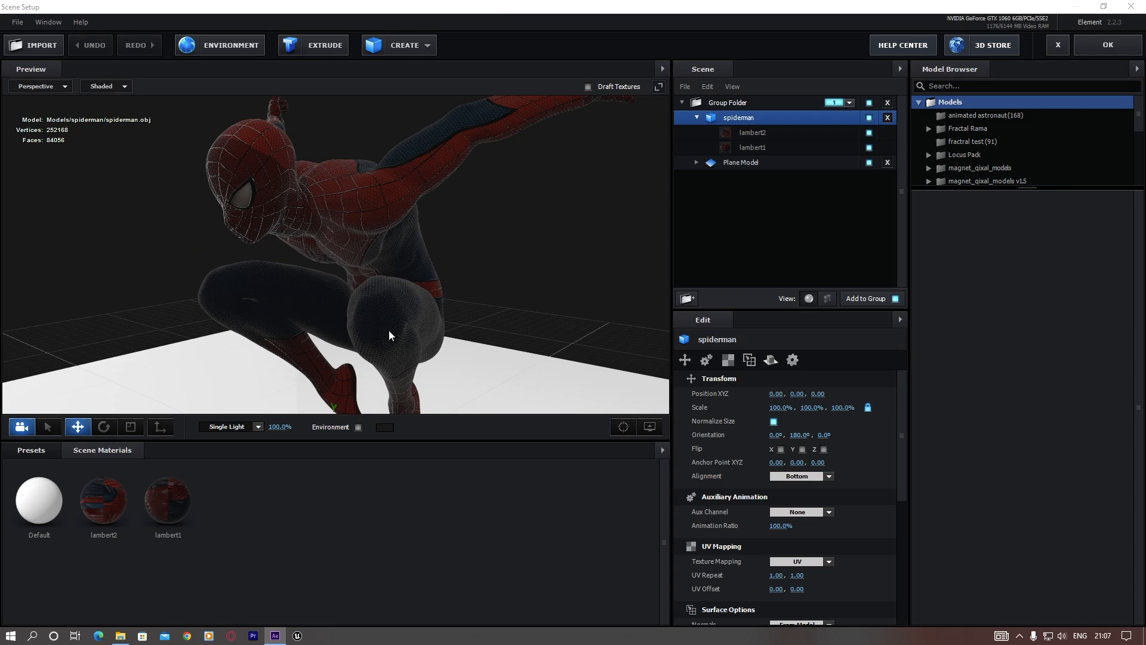
# Remove the whole group folder from the scene and import the test model from the test folder with its default import preferences
pyautogui.moveTo(321, 315); pyautogui.dragTo(271, 339)
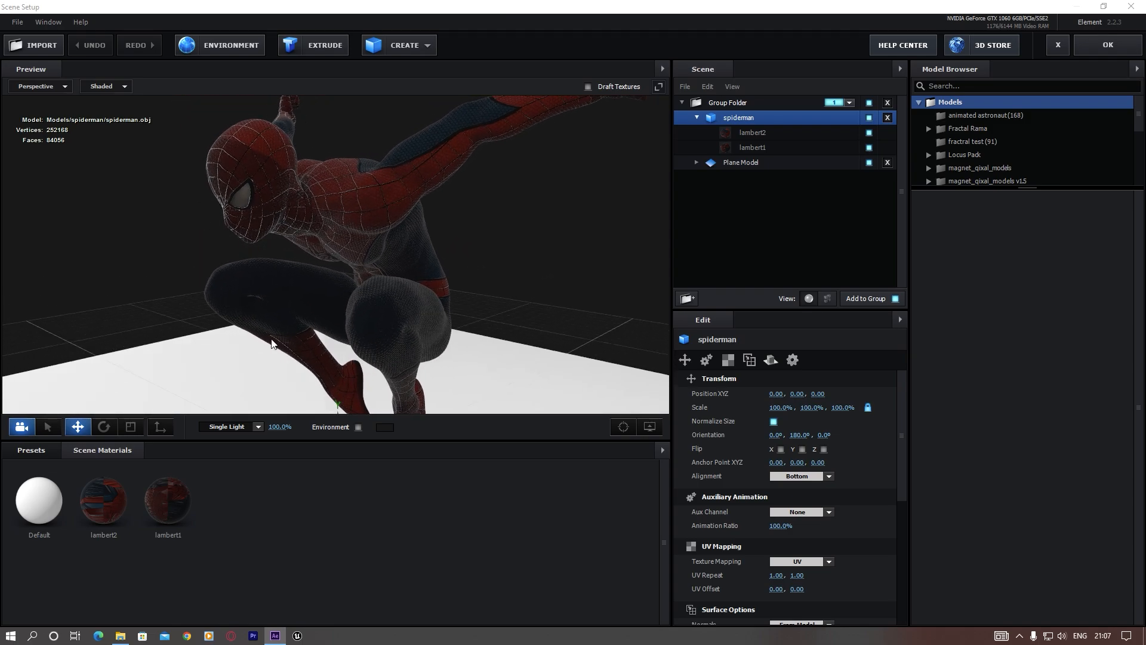
pyautogui.click(888, 103)
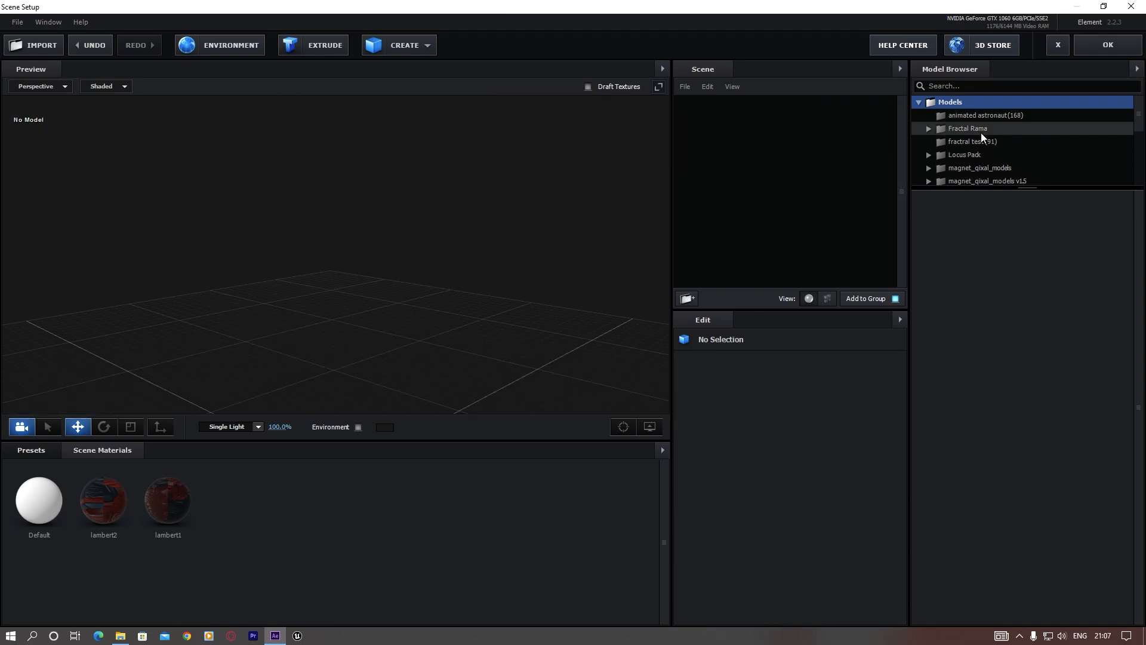
pyautogui.scroll(-5, 980, 133)
pyautogui.click(971, 166)
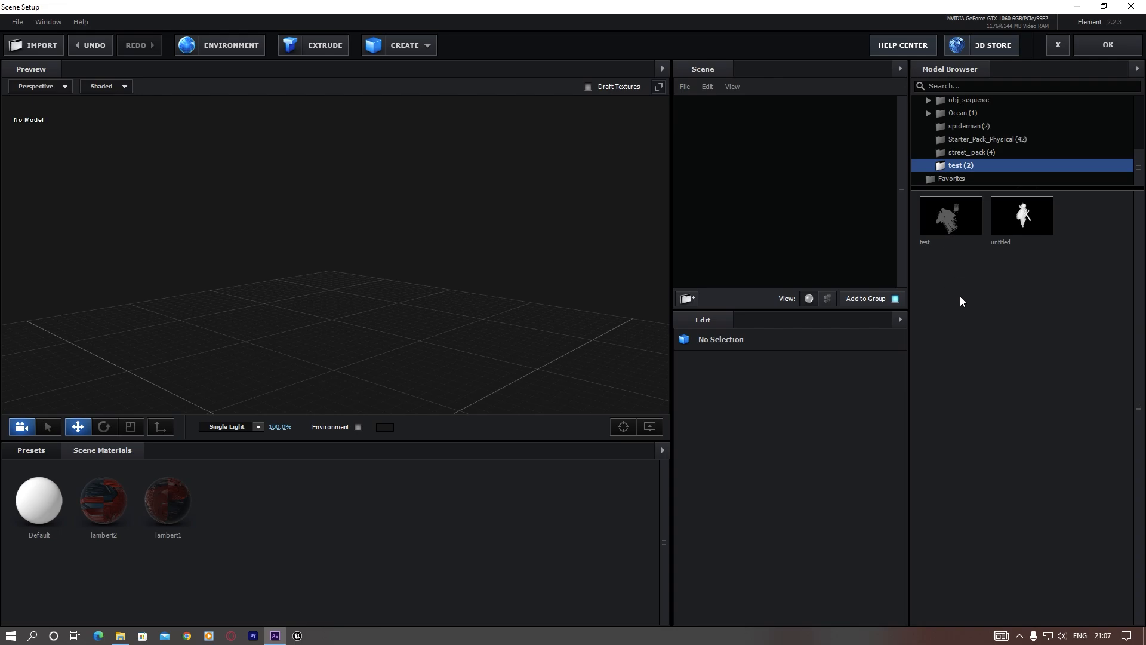
pyautogui.doubleClick(967, 219)
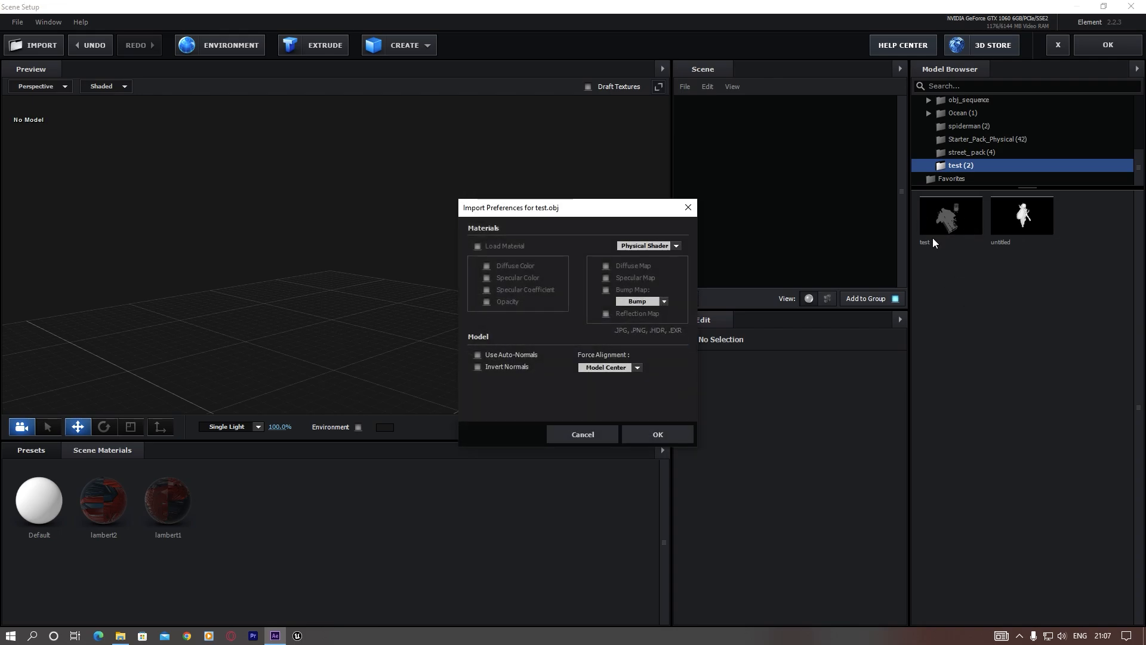
pyautogui.click(645, 435)
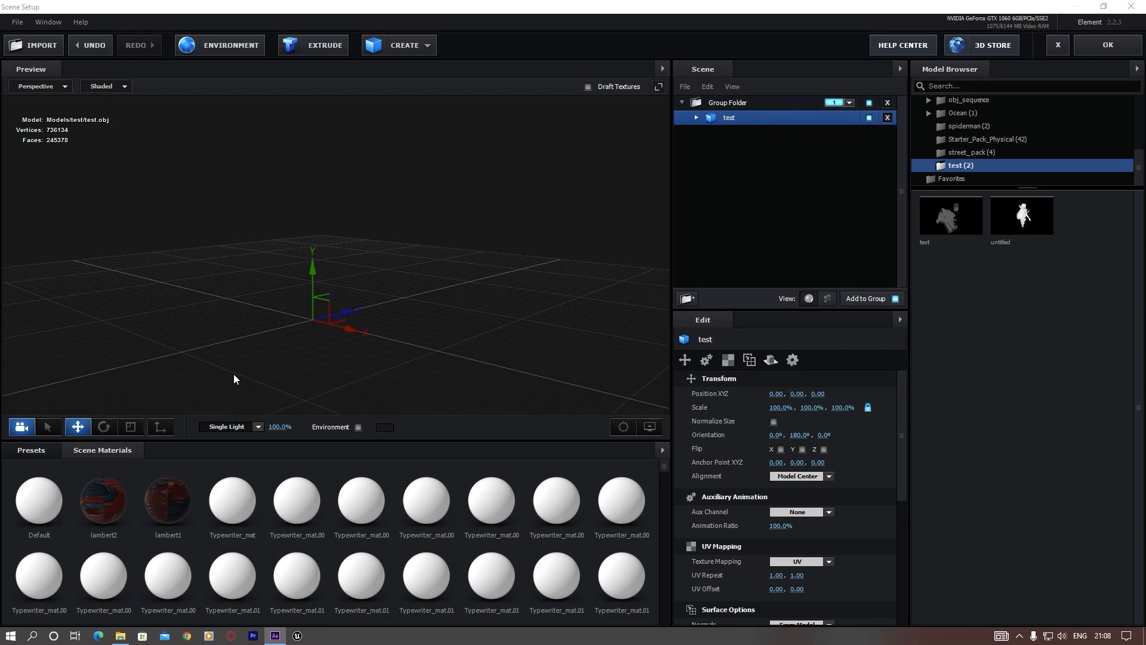
# Enable Normalize Size for the test model and view it from several angles
pyautogui.moveTo(290, 354); pyautogui.dragTo(381, 360)
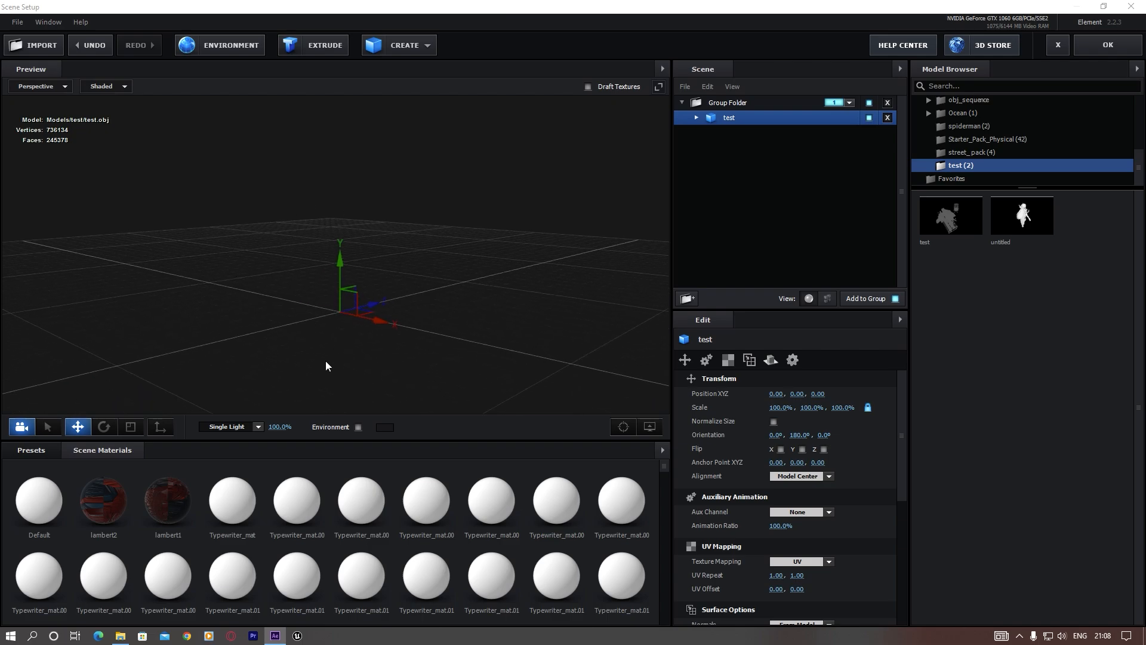
pyautogui.click(772, 423)
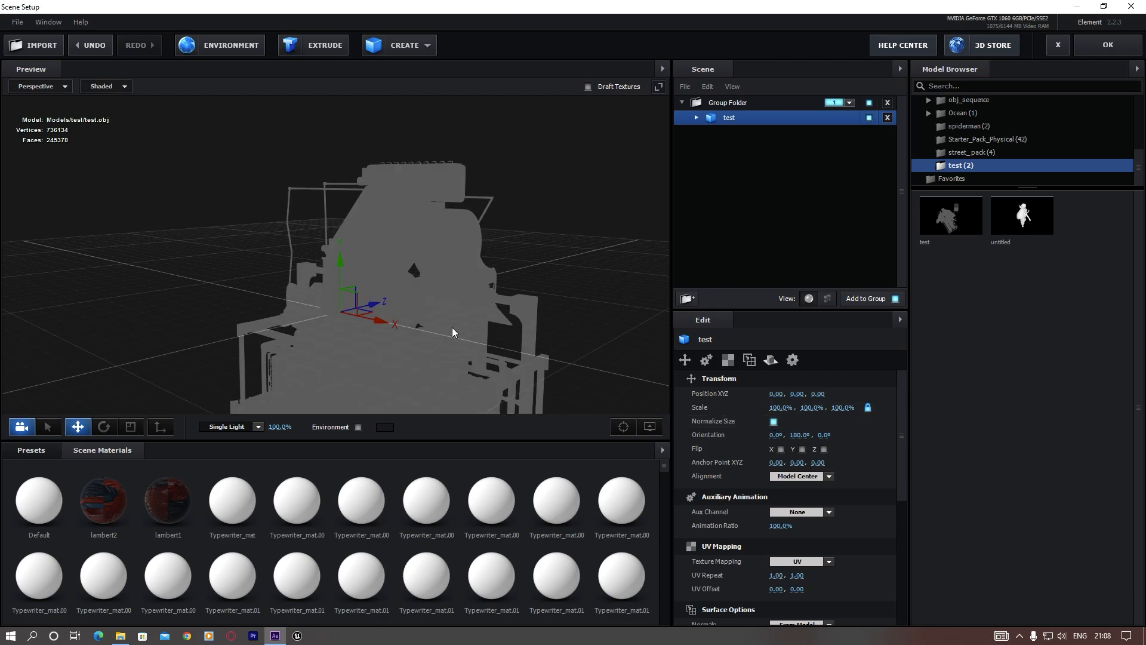
pyautogui.scroll(-5, 453, 327)
pyautogui.moveTo(413, 372); pyautogui.dragTo(380, 353)
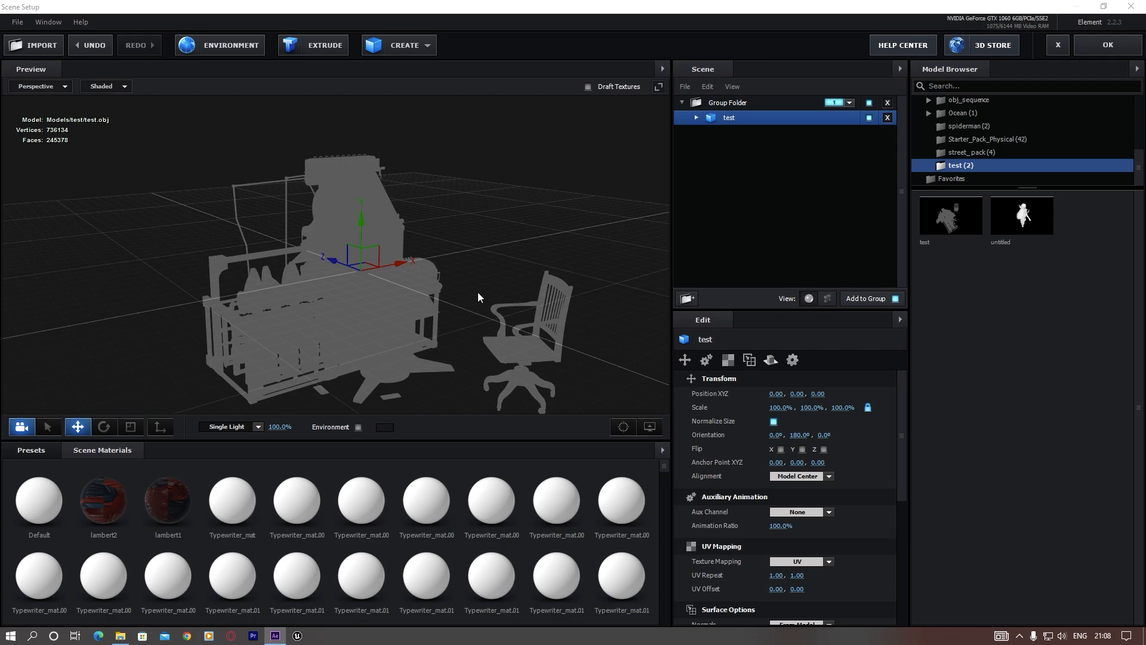
pyautogui.moveTo(478, 294); pyautogui.dragTo(369, 367)
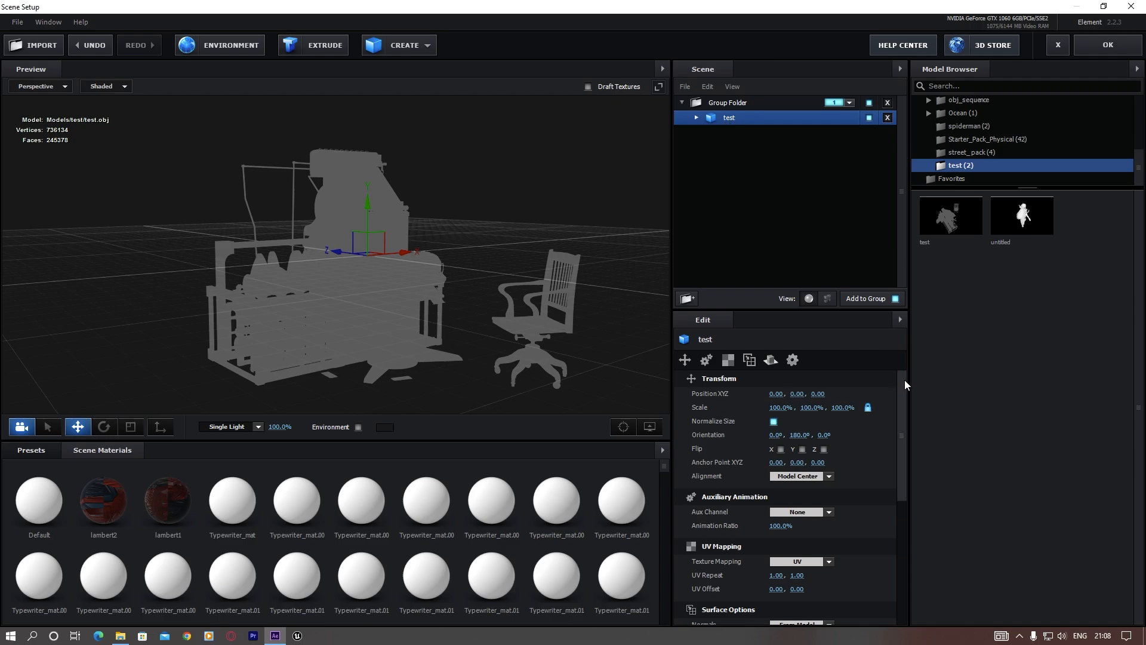
# Set the test model's Normals surface option to Auto Normals and inspect its shading
pyautogui.moveTo(905, 380); pyautogui.dragTo(902, 474)
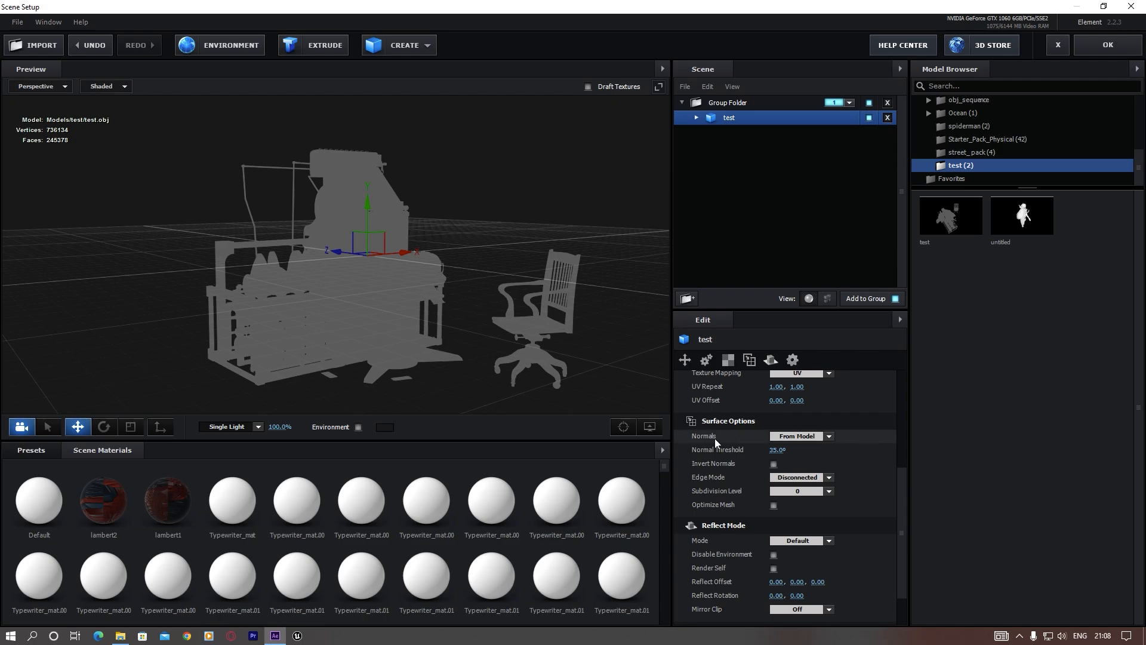
pyautogui.click(831, 436)
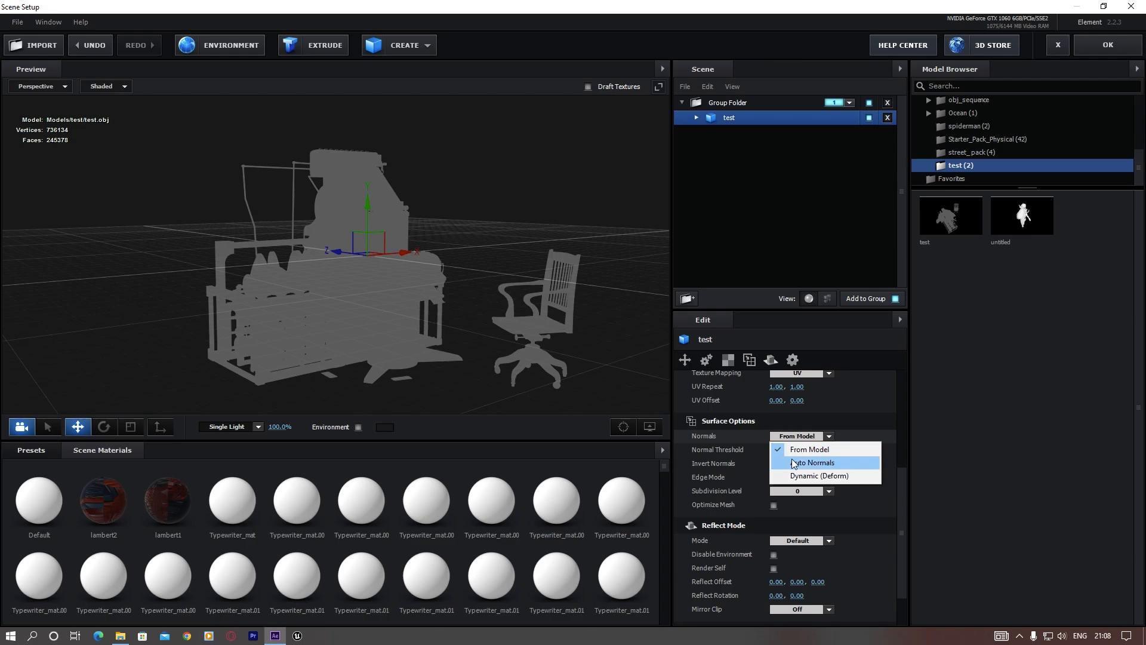
pyautogui.click(823, 464)
pyautogui.moveTo(449, 338); pyautogui.dragTo(440, 349)
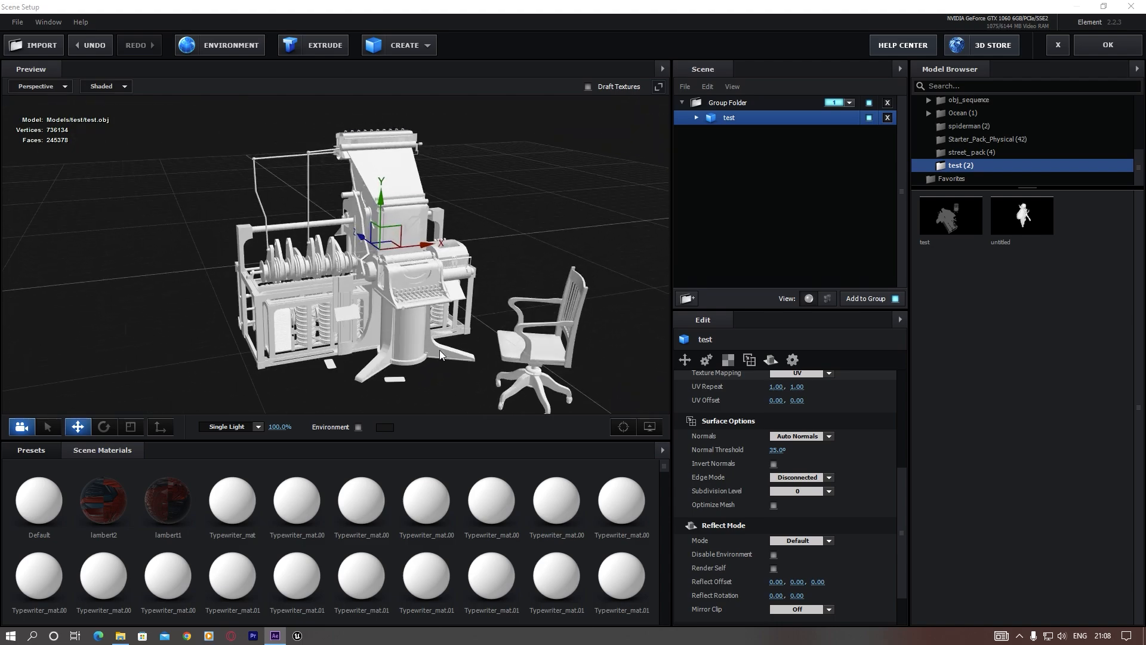
pyautogui.scroll(7, 382, 317)
pyautogui.moveTo(467, 348); pyautogui.dragTo(360, 281, button='middle')
pyautogui.scroll(-5, 360, 282)
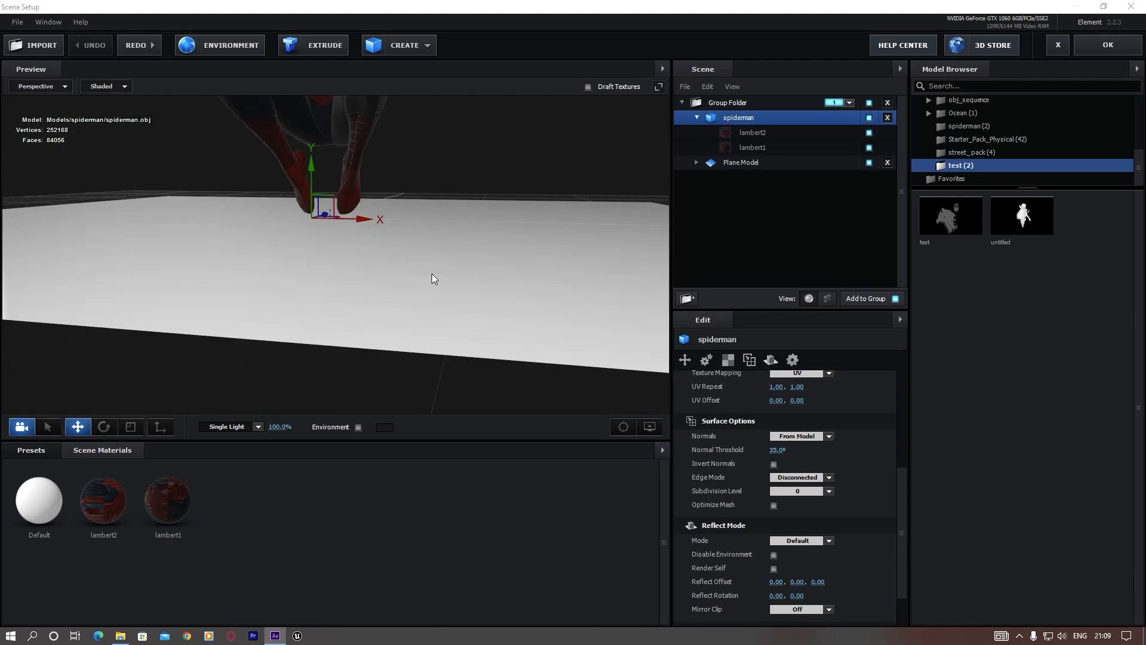
# Delete the Plane Model from the scene, keeping only the Spider-Man model
pyautogui.scroll(-4, 432, 273)
pyautogui.scroll(3, 366, 314)
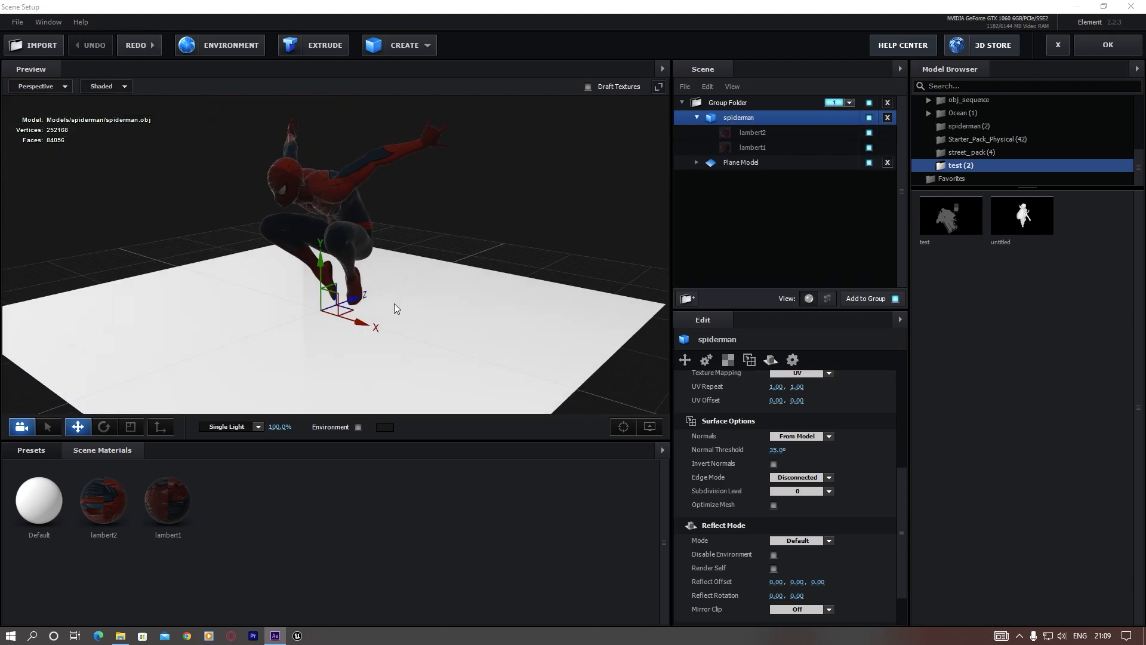
pyautogui.moveTo(394, 304); pyautogui.dragTo(406, 304)
pyautogui.scroll(3, 376, 269)
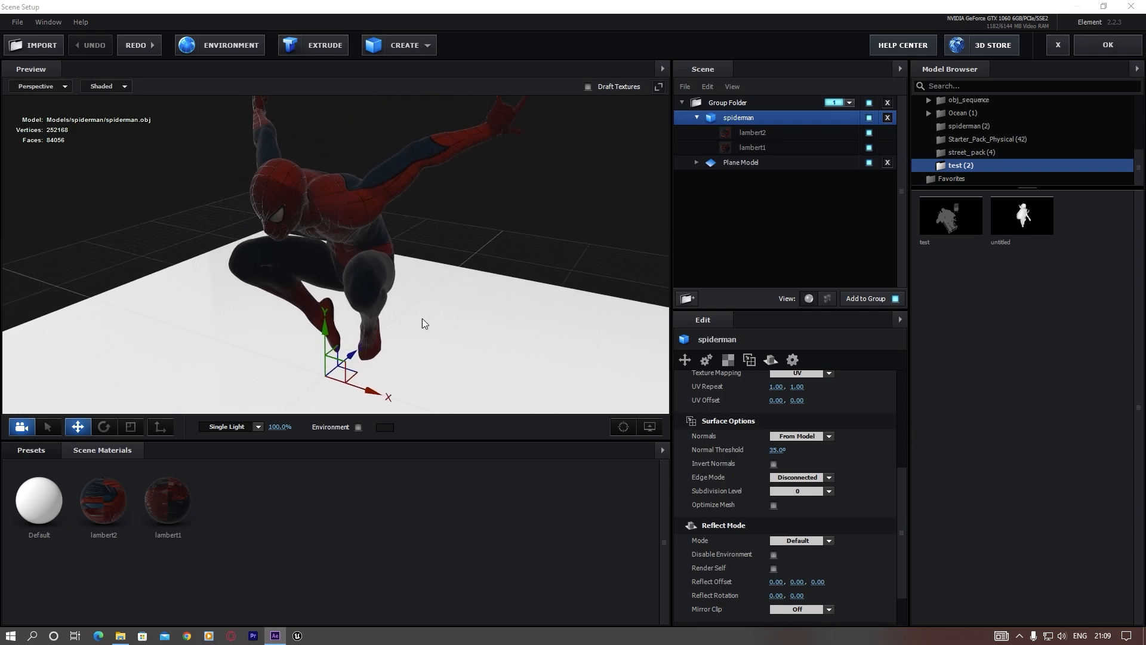
pyautogui.moveTo(436, 276); pyautogui.dragTo(181, 201)
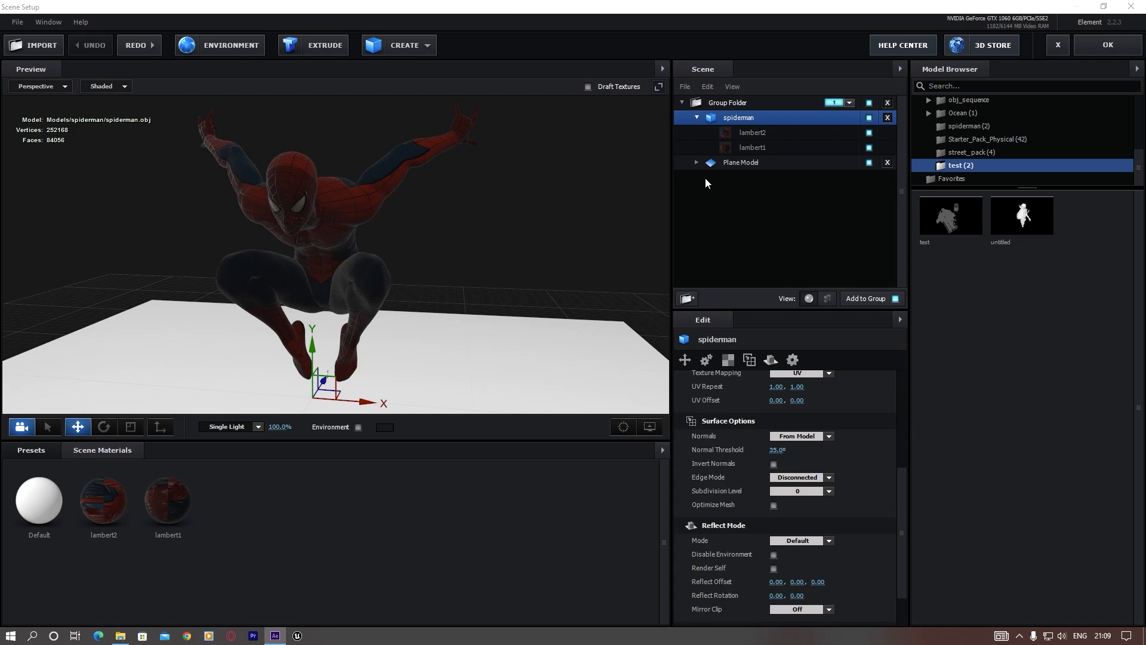
pyautogui.click(753, 162)
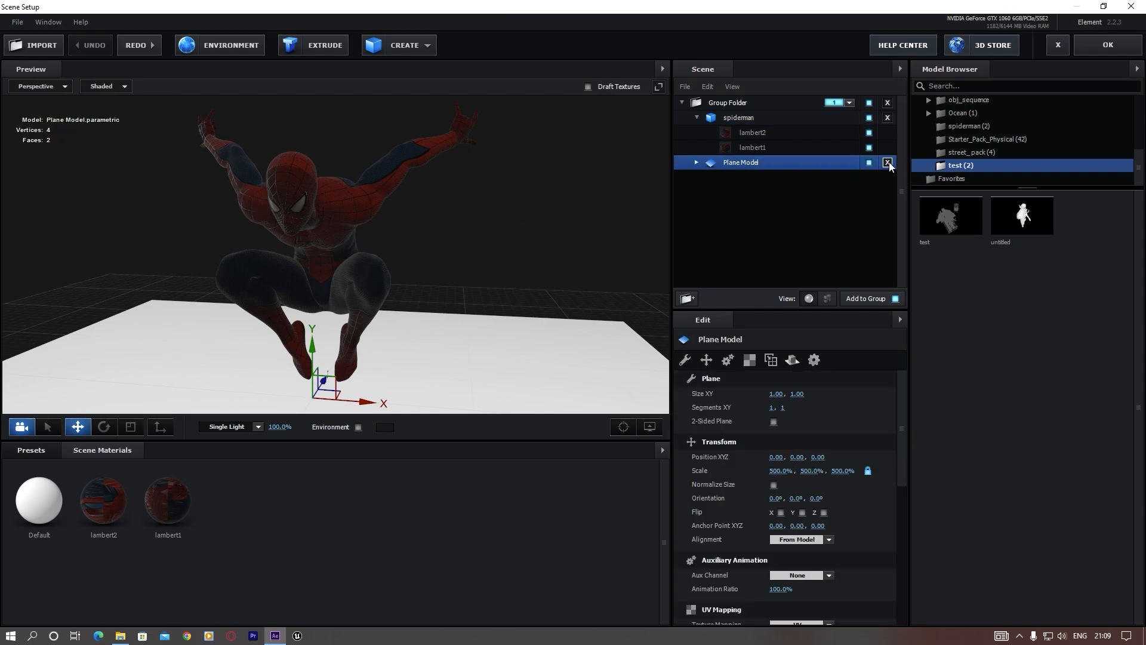
pyautogui.click(887, 162)
pyautogui.moveTo(347, 352); pyautogui.dragTo(409, 348)
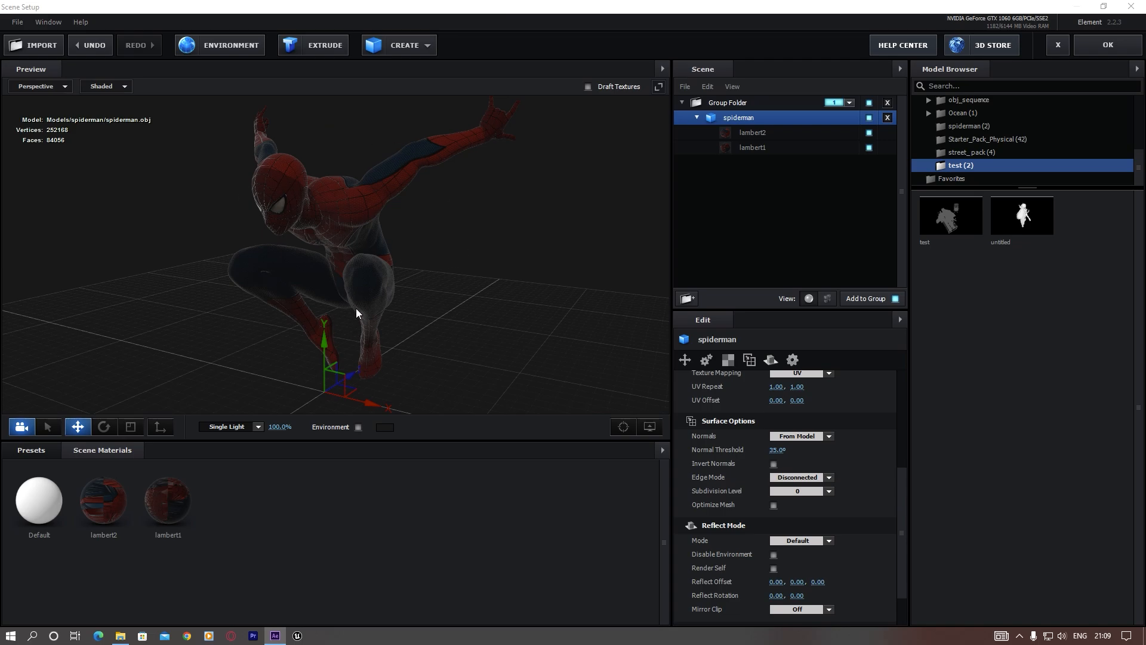
pyautogui.moveTo(357, 311); pyautogui.dragTo(358, 301)
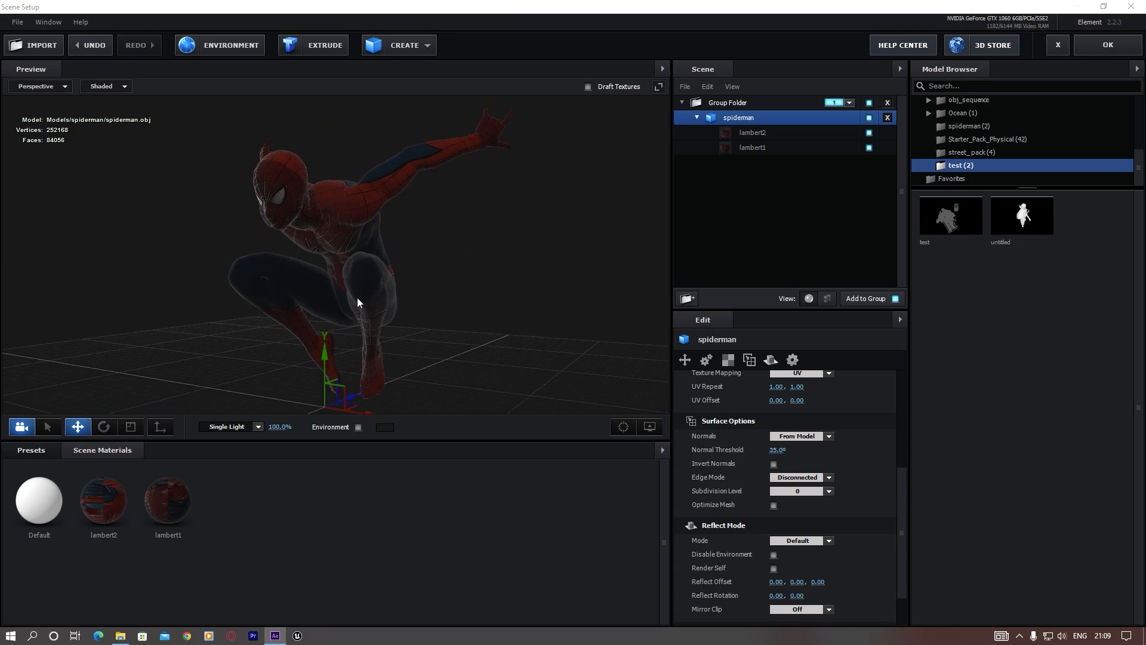
# Save the Spider-Man model as a model preset named spiderman in the spiderman folder, overwriting the existing preset
pyautogui.rightClick(744, 121)
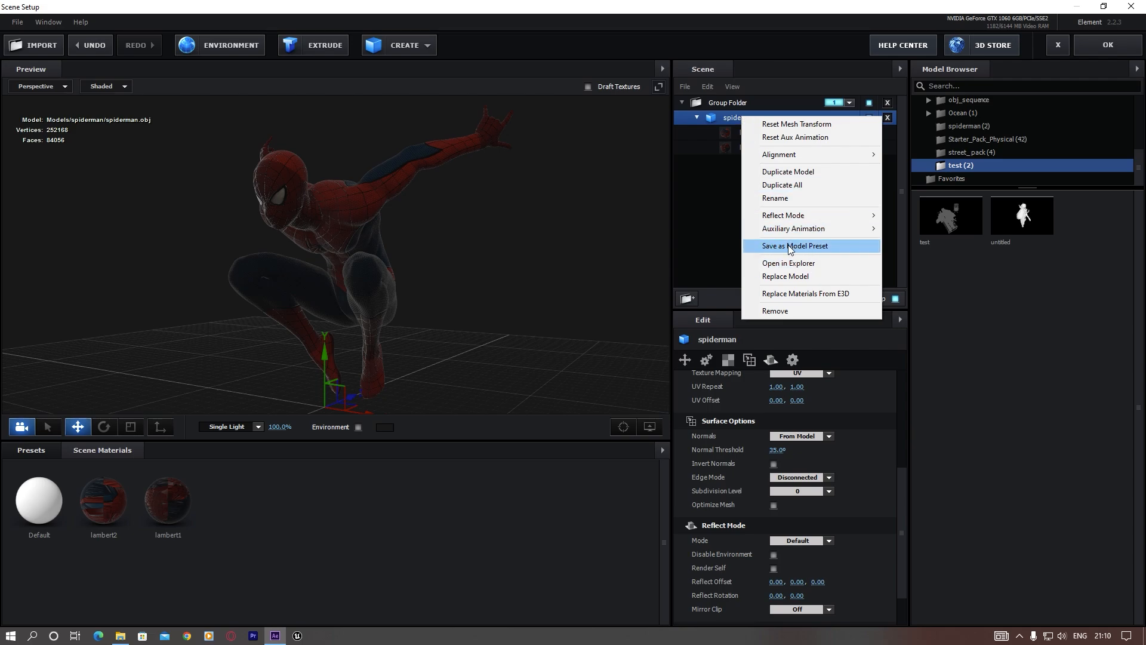
pyautogui.click(821, 249)
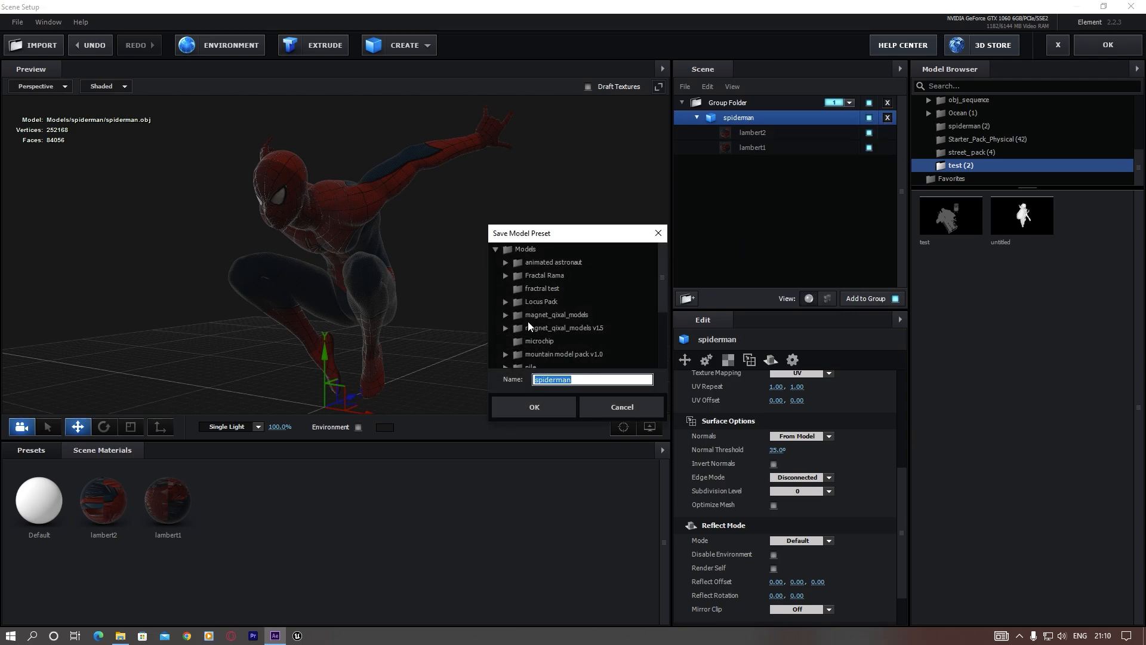
pyautogui.scroll(-2, 547, 304)
pyautogui.scroll(-2, 545, 310)
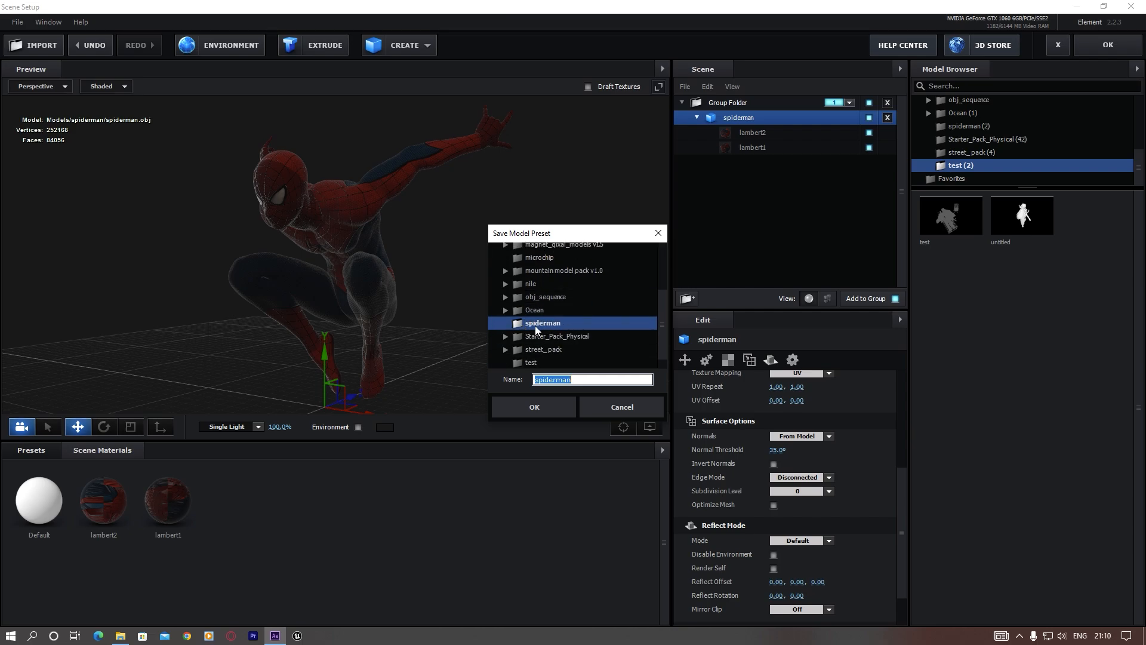
pyautogui.click(539, 407)
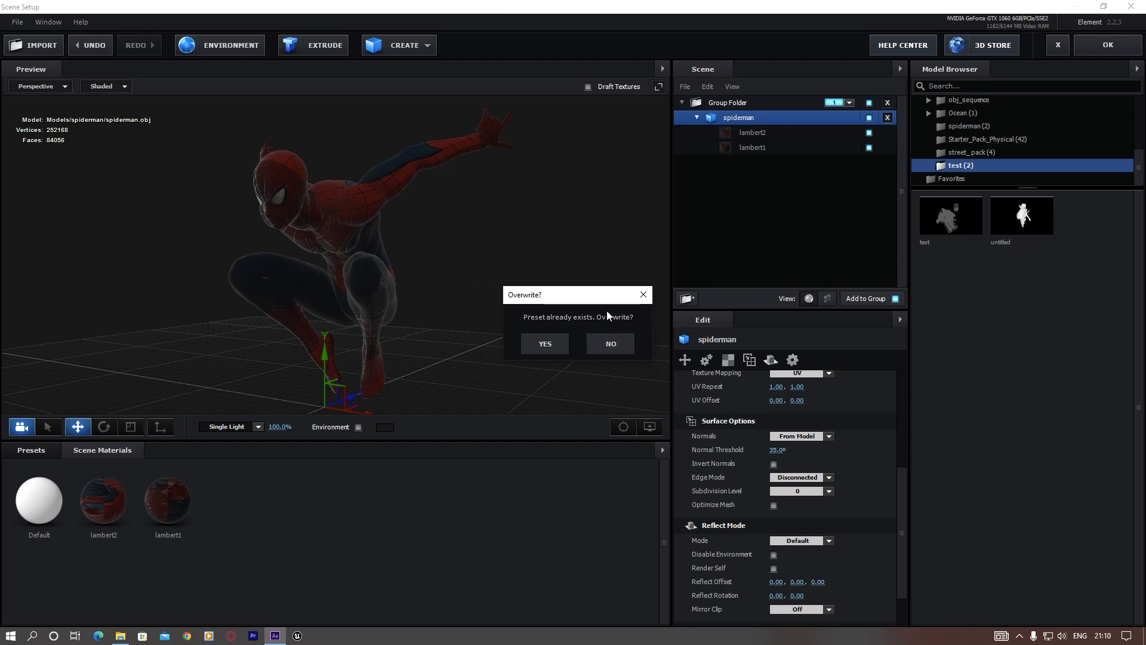
pyautogui.click(547, 345)
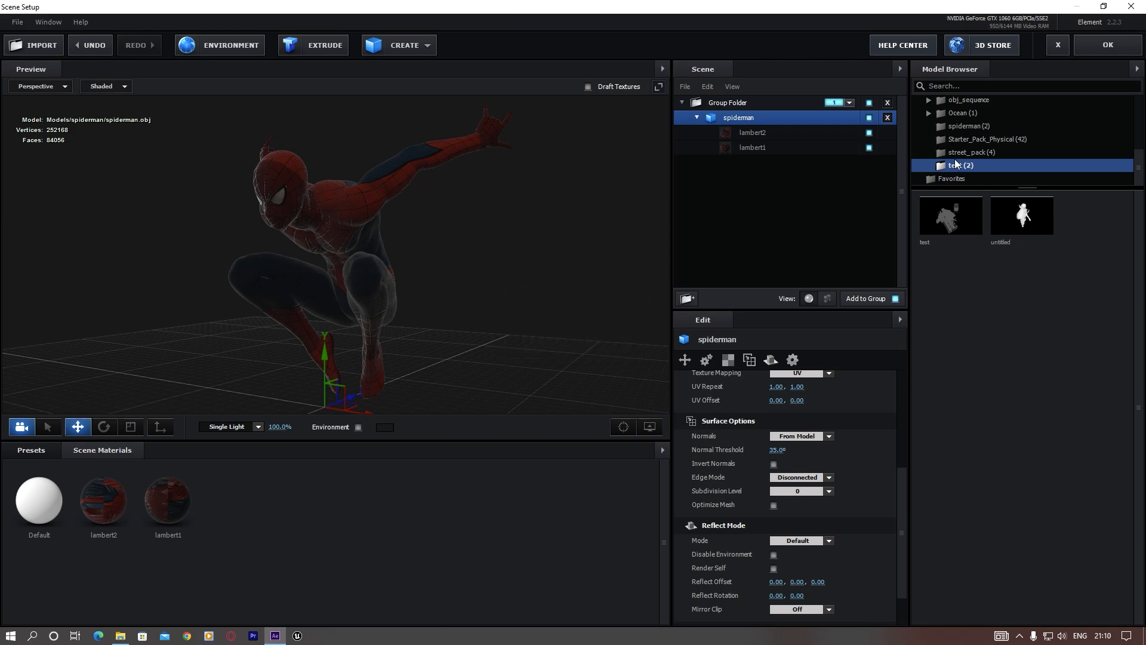
# Clear the scene and load the saved spiderman preset from the spiderman folder, viewing the textured model from another angle
pyautogui.click(887, 102)
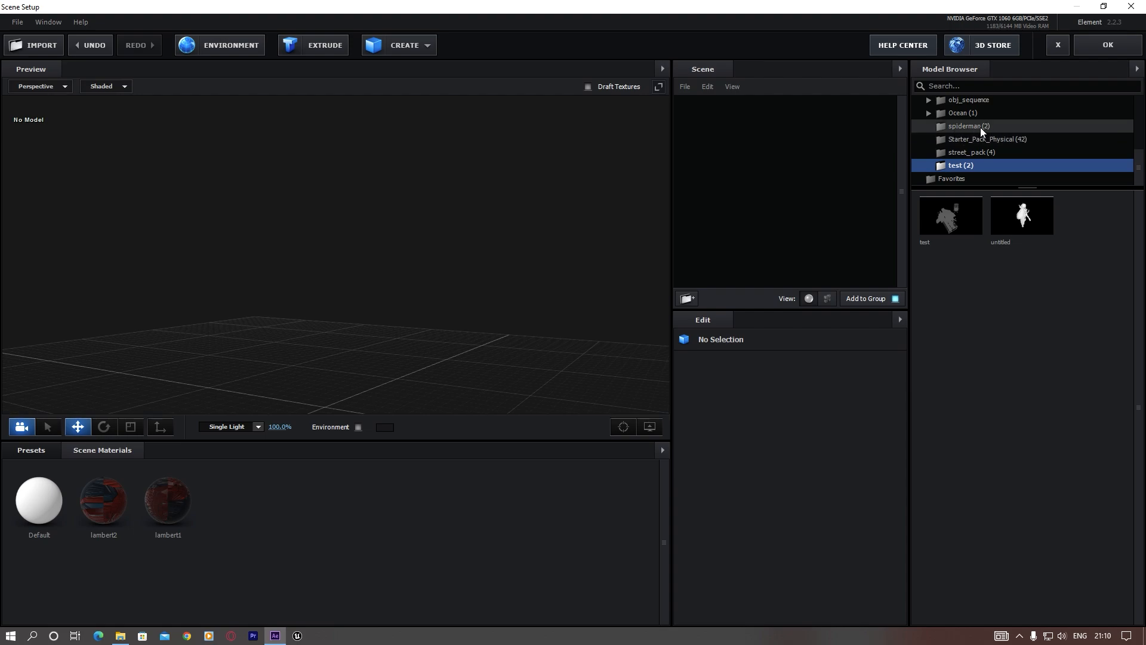
pyautogui.click(958, 127)
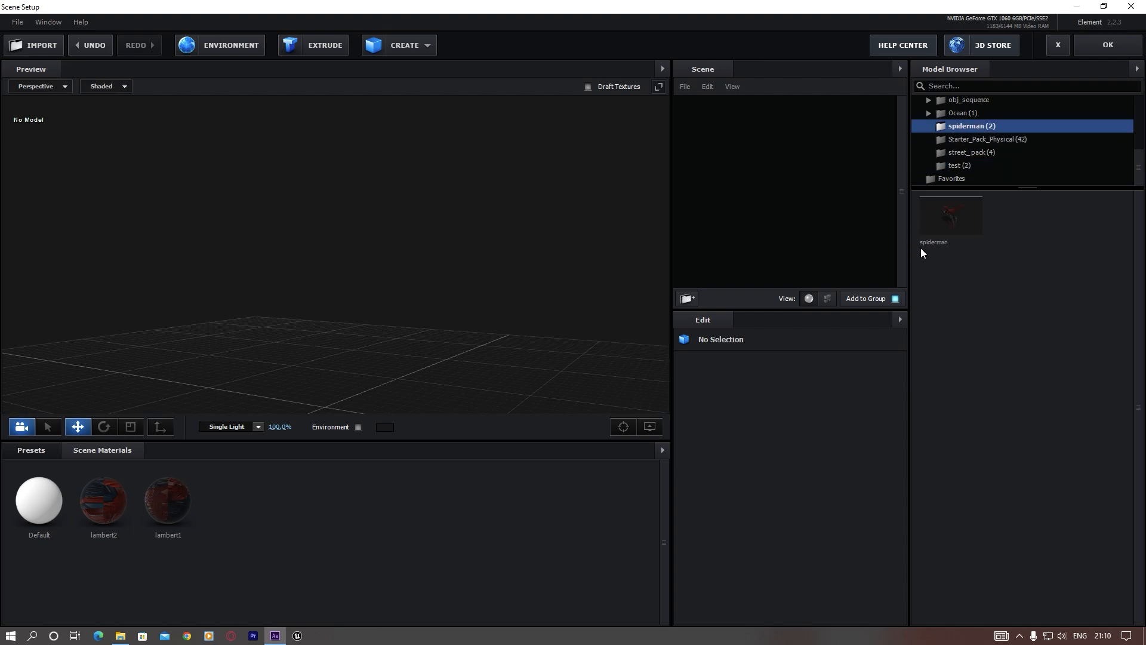
pyautogui.doubleClick(951, 227)
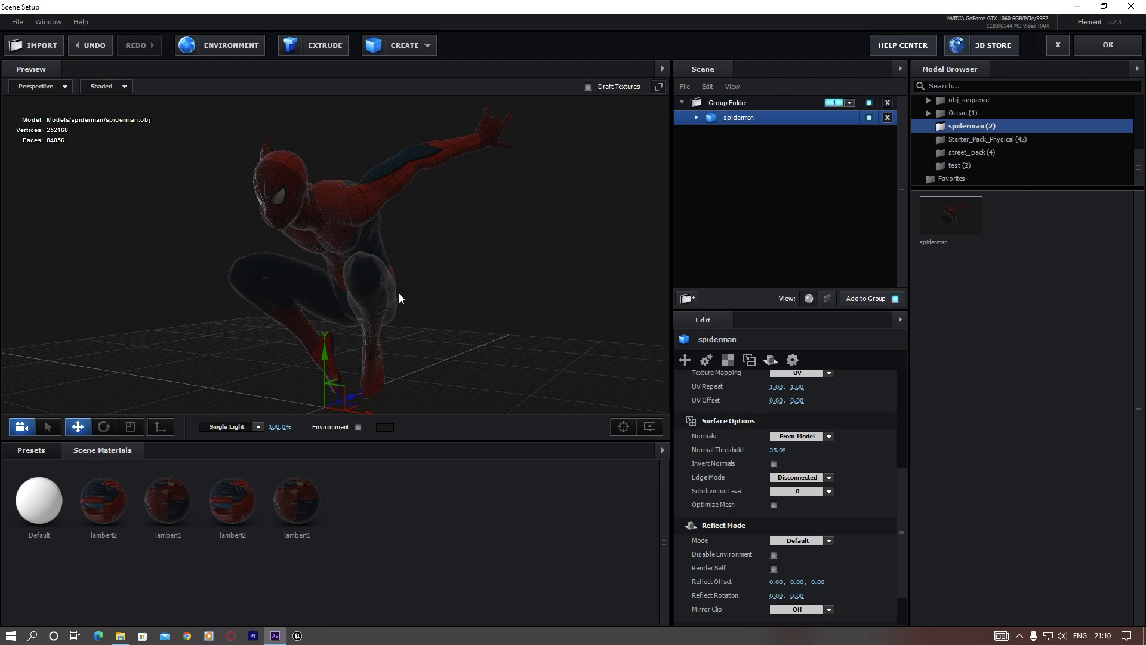
pyautogui.scroll(-3, 399, 293)
pyautogui.moveTo(335, 288); pyautogui.dragTo(437, 274)
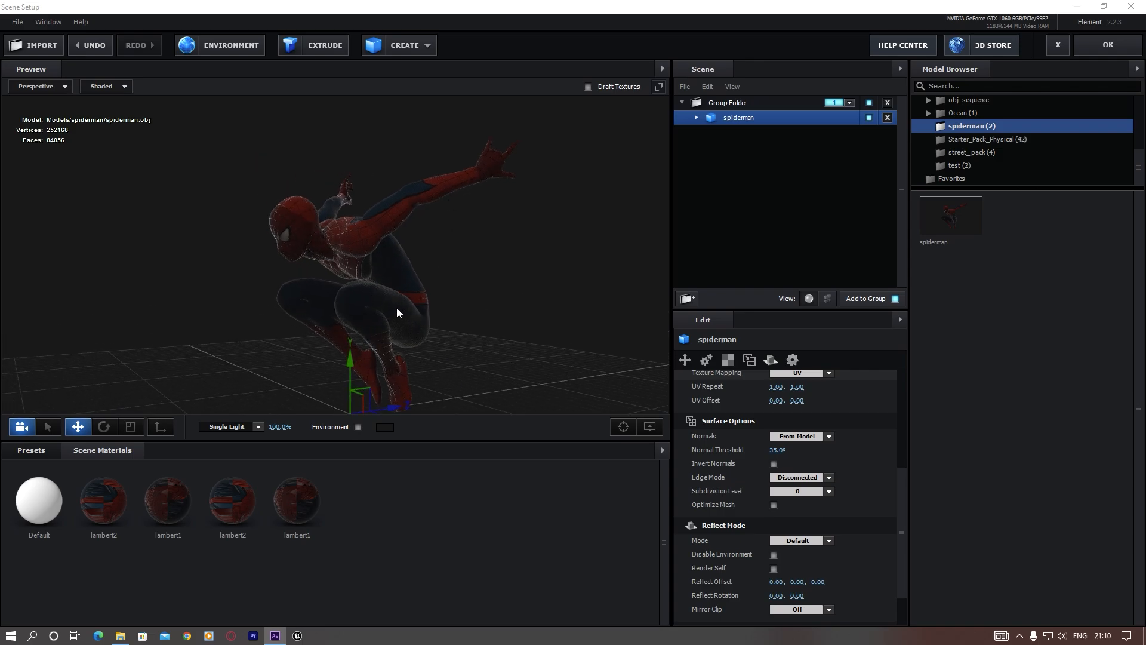
# Remove the Spider-Man group from the scene and open the import dialog for a 3D Sequence
pyautogui.click(887, 104)
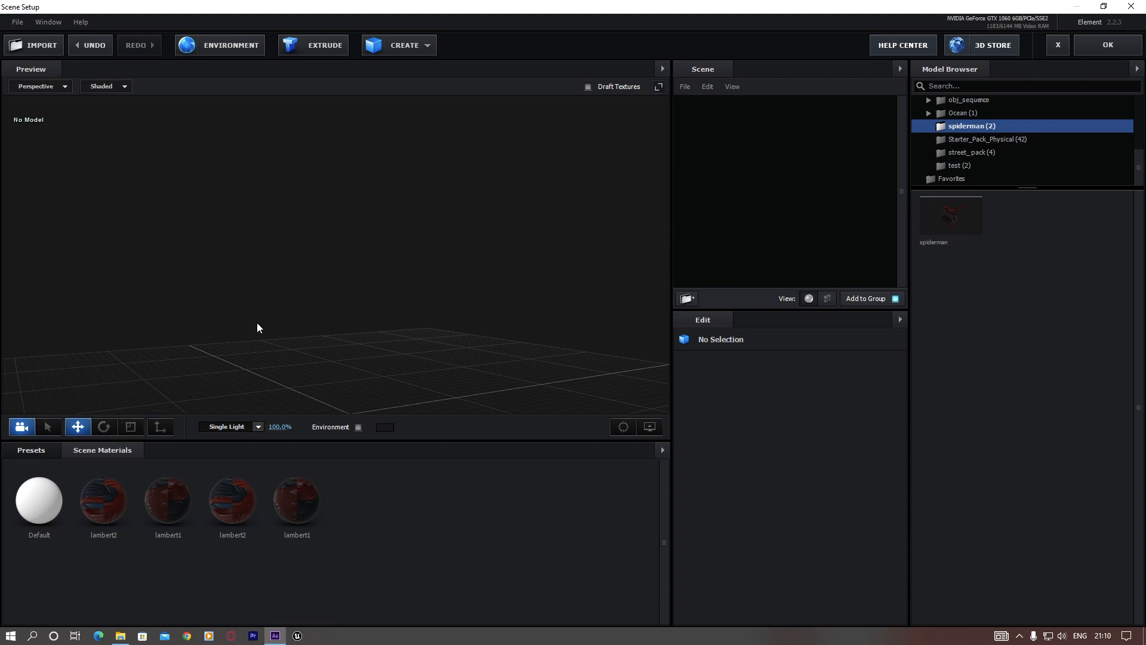
pyautogui.moveTo(385, 388); pyautogui.dragTo(411, 328)
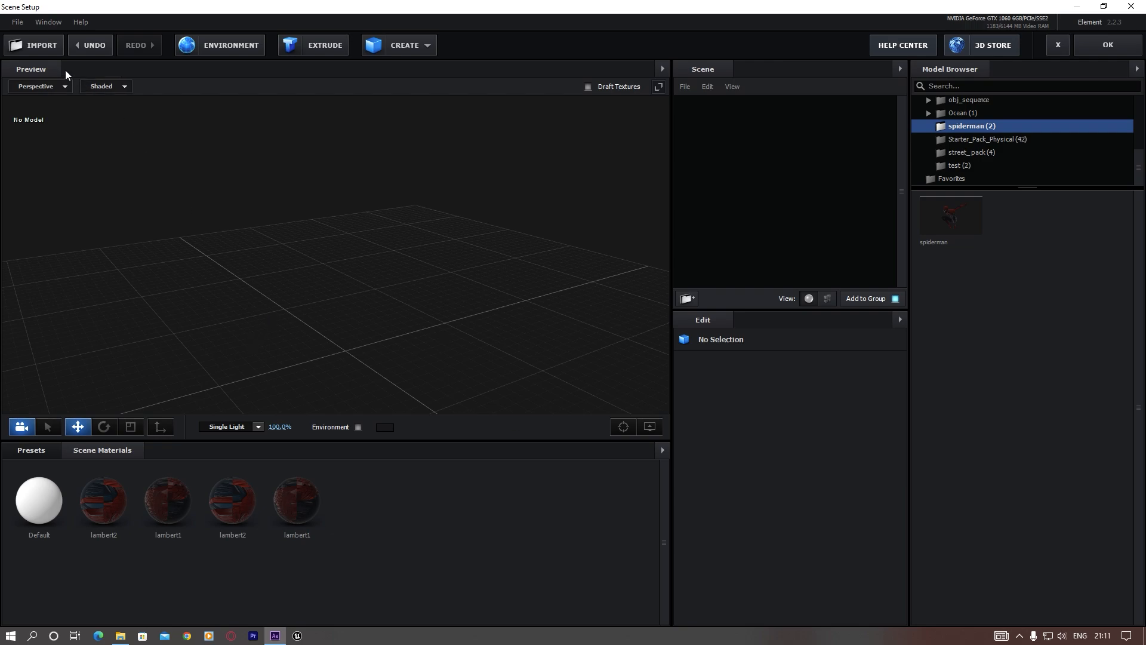
pyautogui.click(17, 23)
pyautogui.click(238, 134)
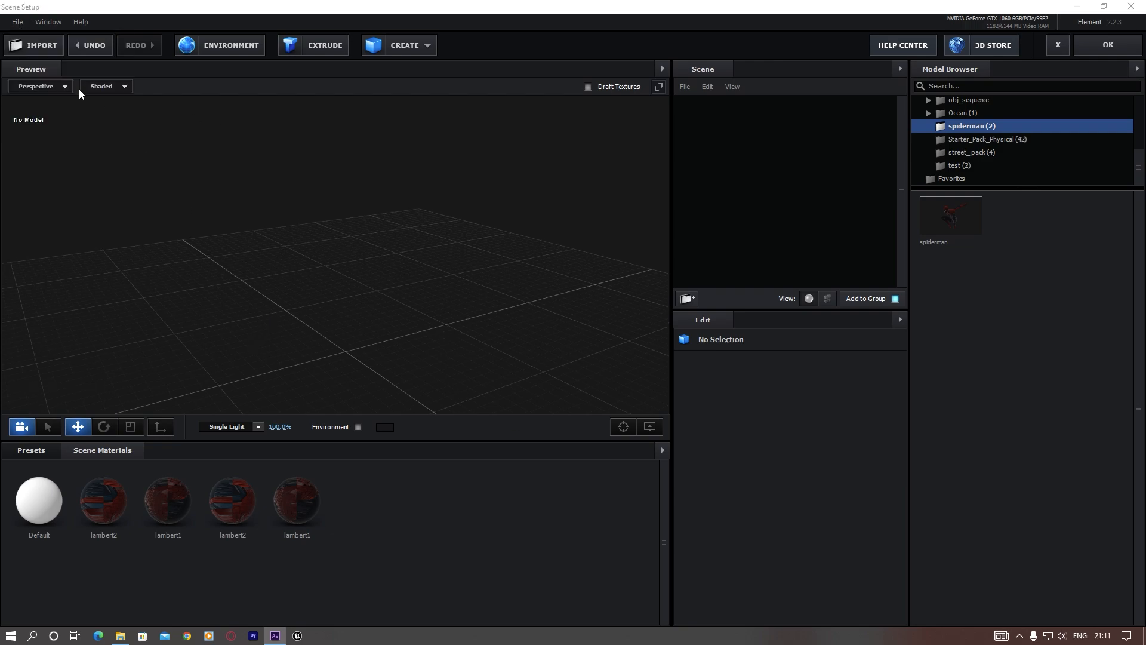
pyautogui.click(35, 43)
pyautogui.click(17, 25)
pyautogui.moveTo(31, 38)
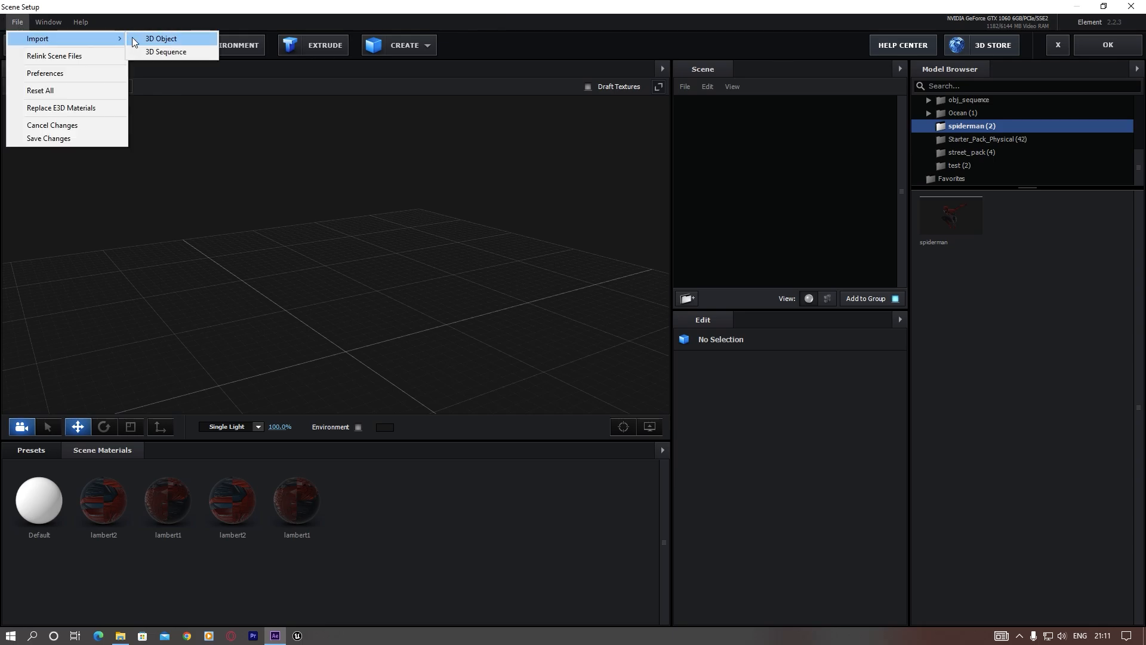
pyautogui.click(170, 53)
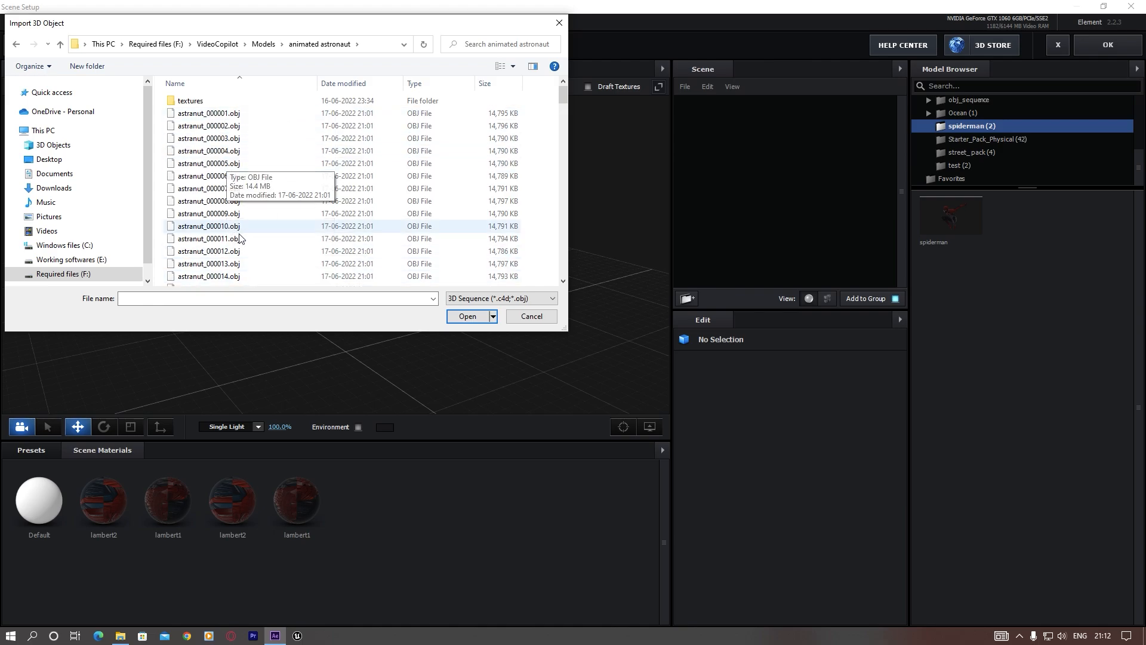
# Import the OBJ sequence starting at astranut_000001.obj from the animated astronaut folder, keeping the default Sequence Import Preferences
pyautogui.scroll(-5, 260, 242)
pyautogui.scroll(5, 258, 221)
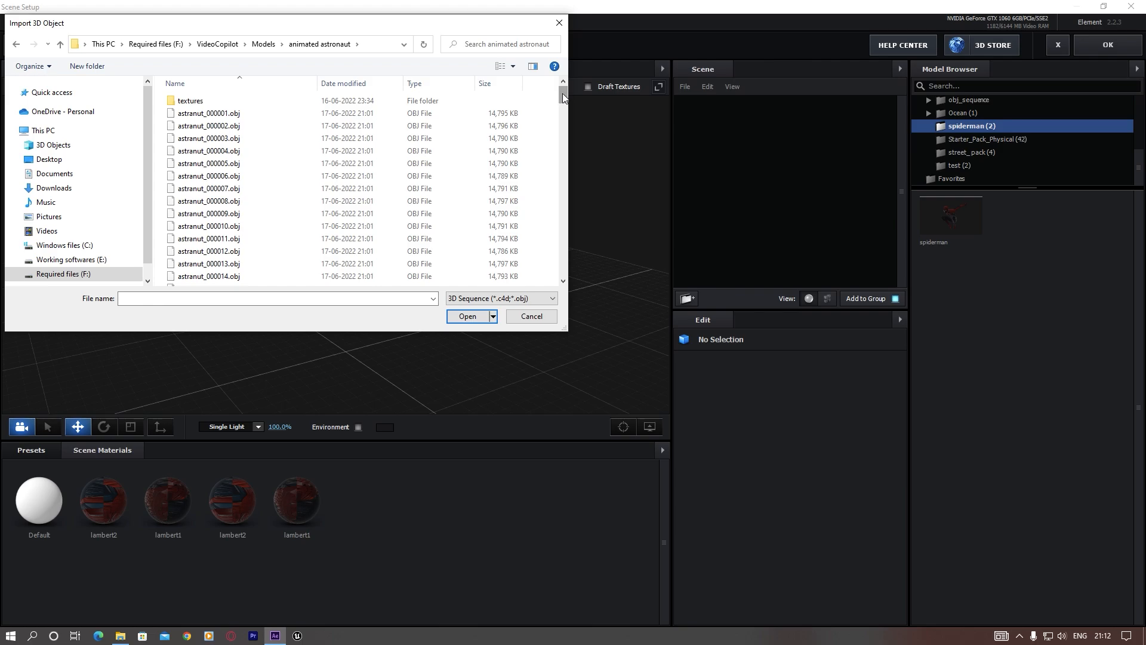
pyautogui.moveTo(563, 97)
pyautogui.mouseDown()
pyautogui.moveTo(562, 215)
pyautogui.moveTo(559, 88)
pyautogui.mouseUp()
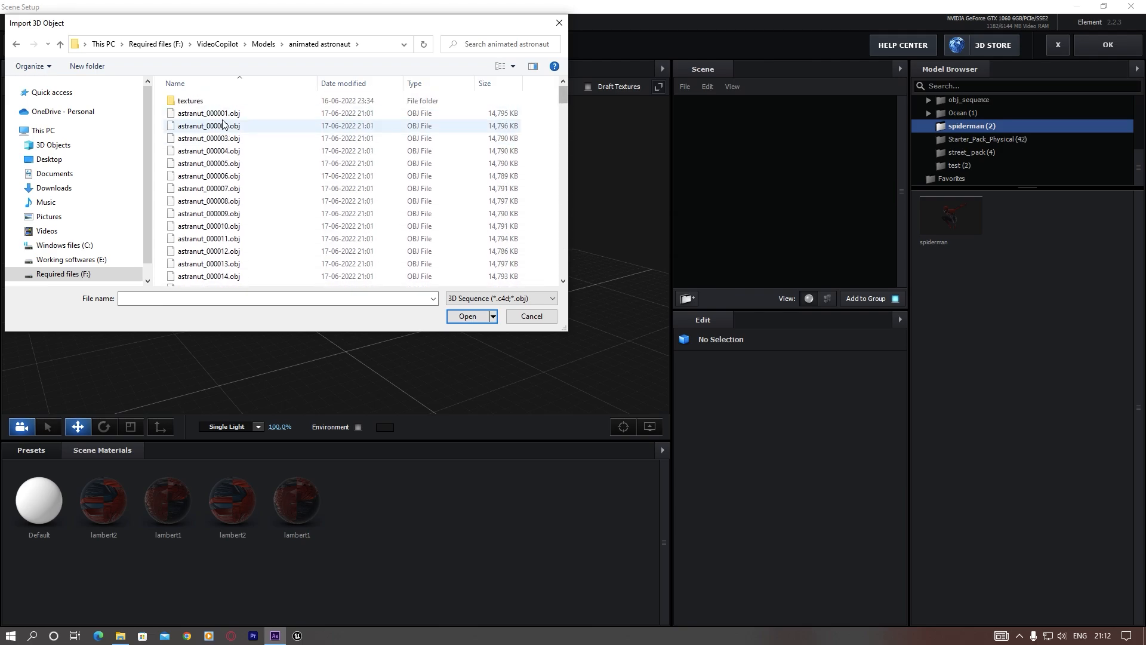
pyautogui.scroll(-20, 233, 249)
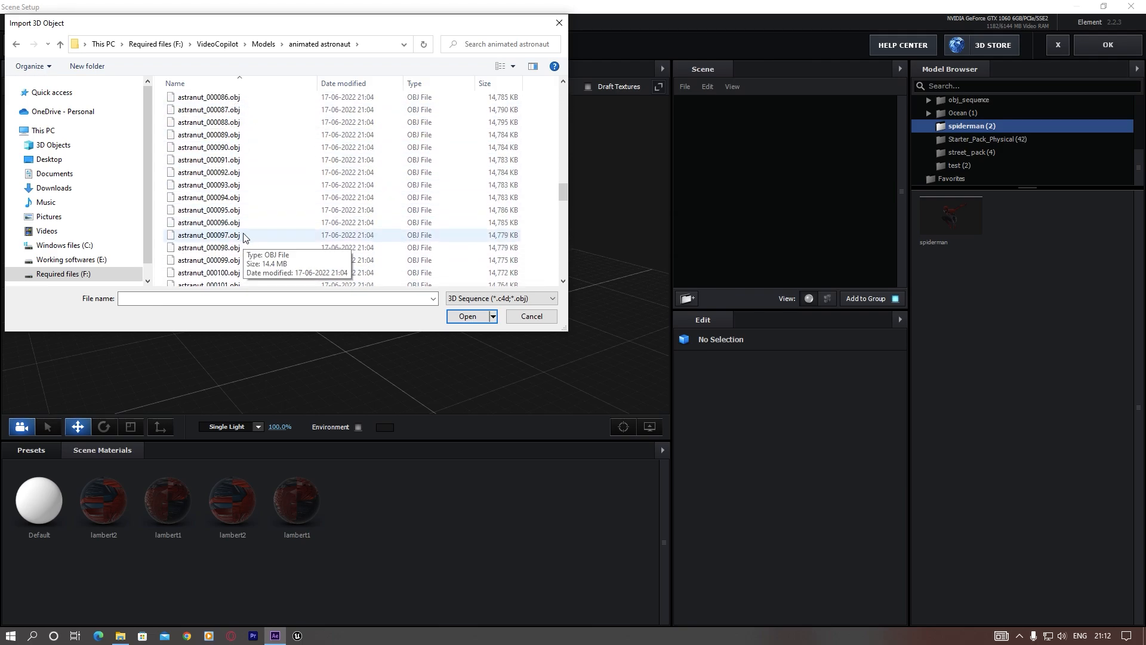
pyautogui.scroll(20, 243, 237)
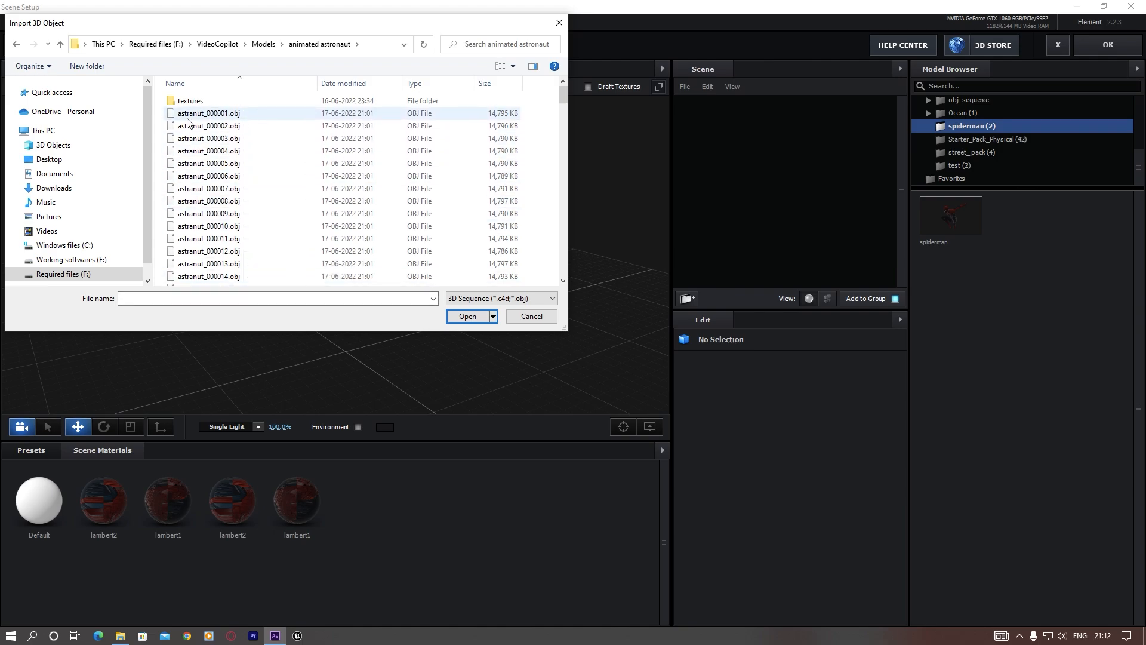
pyautogui.click(210, 113)
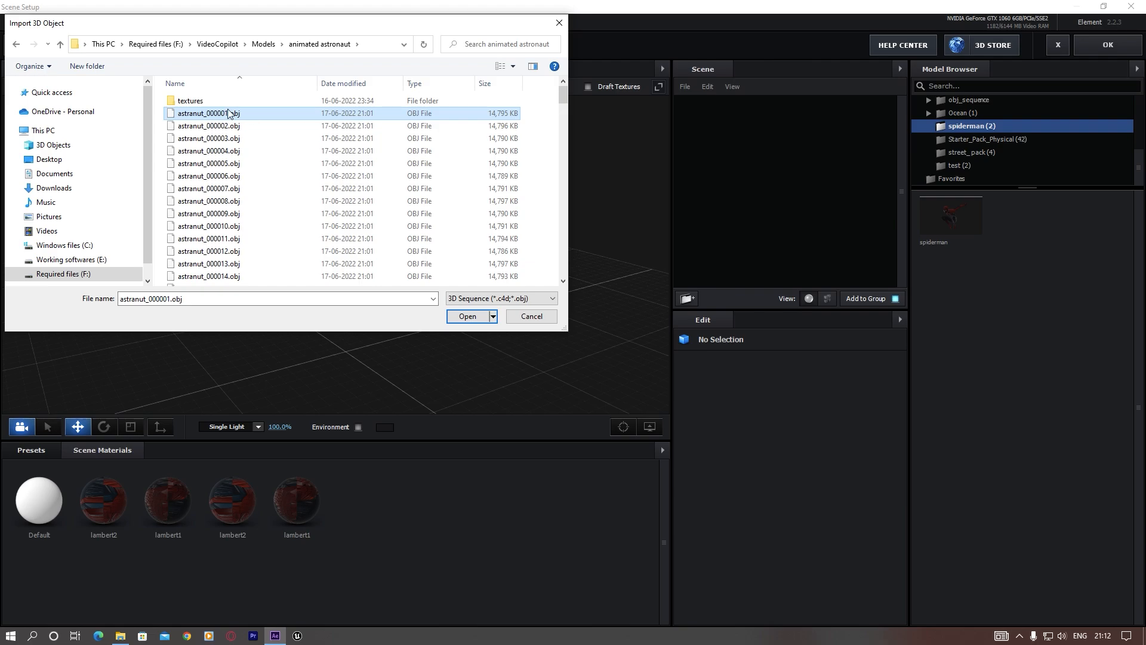
pyautogui.click(468, 317)
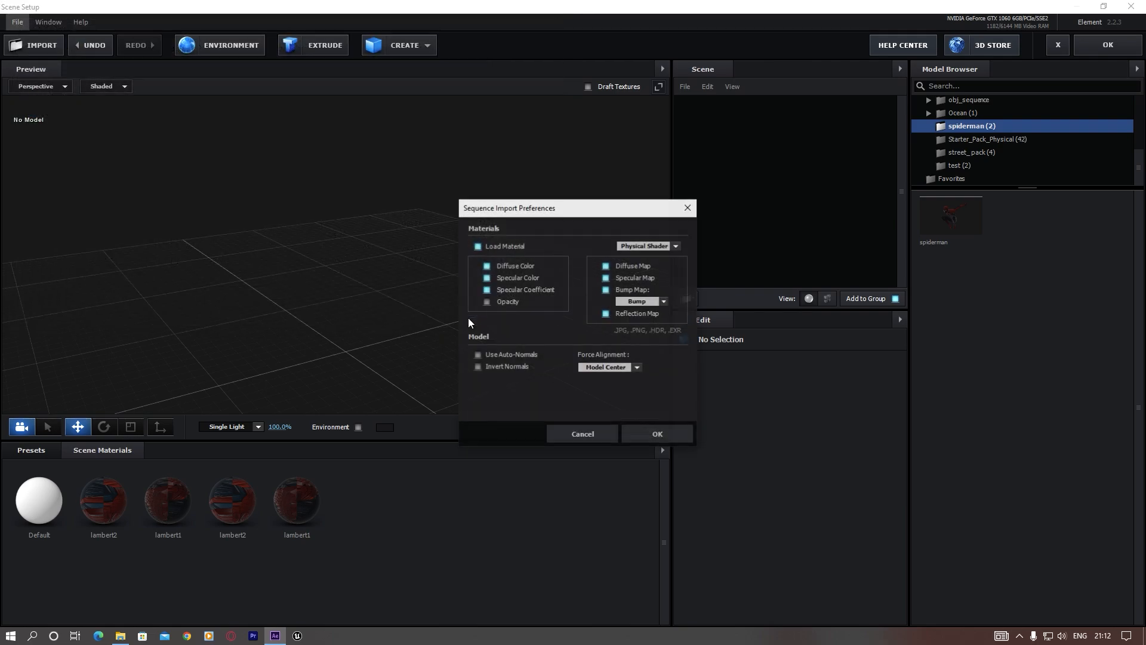
pyautogui.click(657, 434)
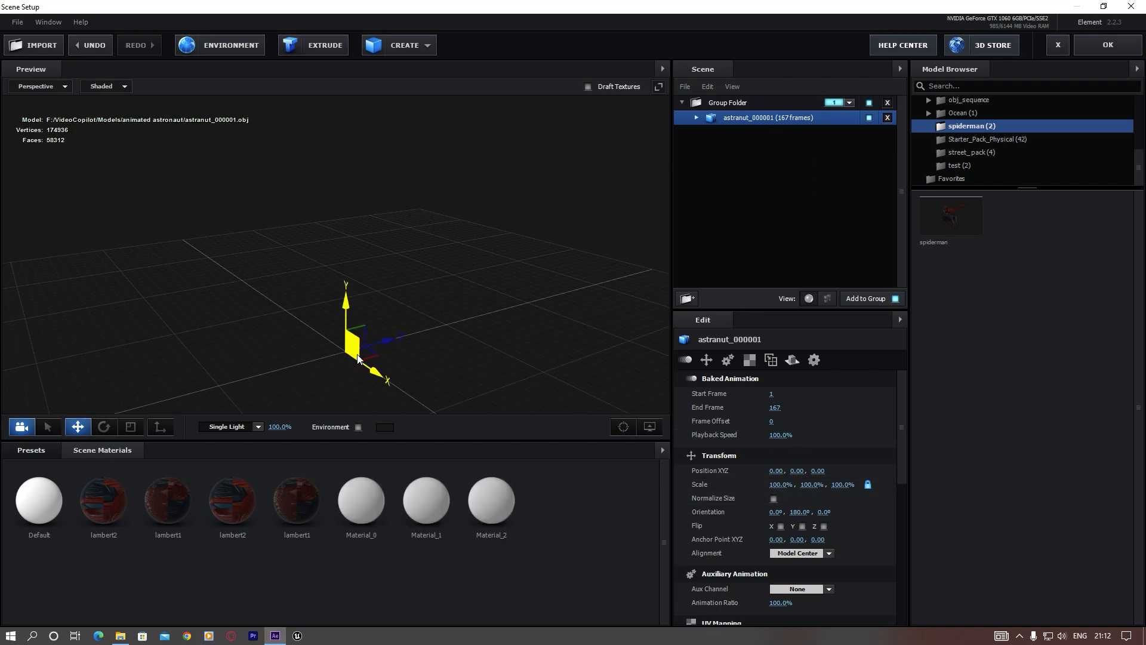
# Enable Normalize Size for the astronaut sequence and frame the whole model in the preview
pyautogui.click(775, 498)
pyautogui.scroll(-2, 462, 323)
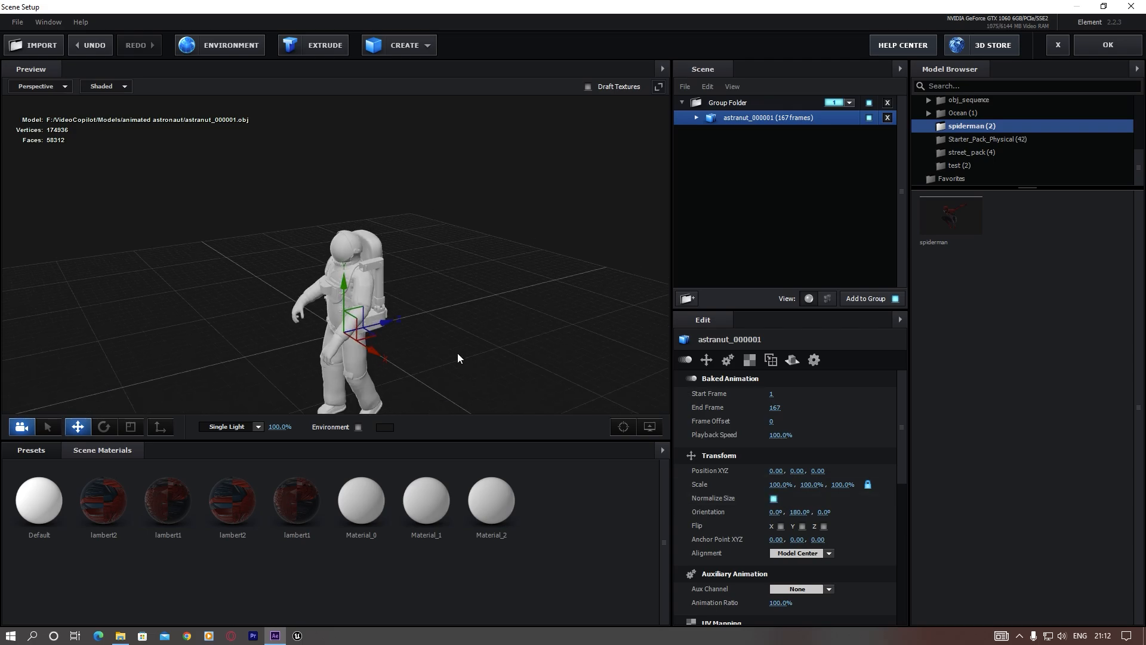
pyautogui.moveTo(457, 352); pyautogui.dragTo(464, 353)
pyautogui.moveTo(465, 353); pyautogui.dragTo(477, 285, button='middle')
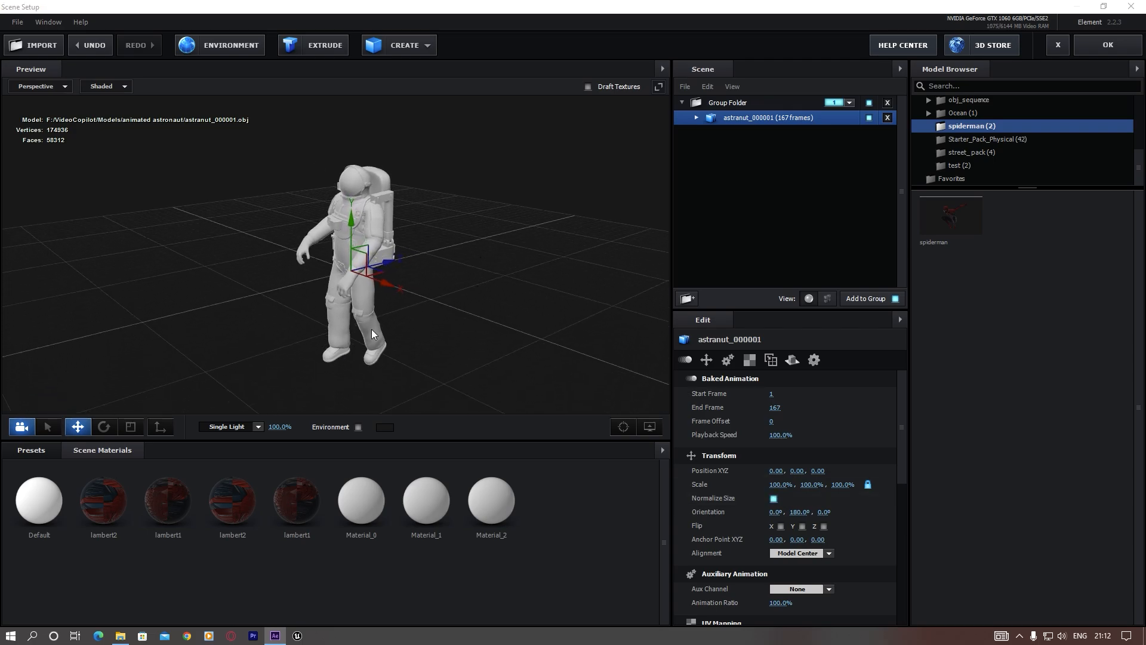
pyautogui.moveTo(371, 329); pyautogui.dragTo(275, 341)
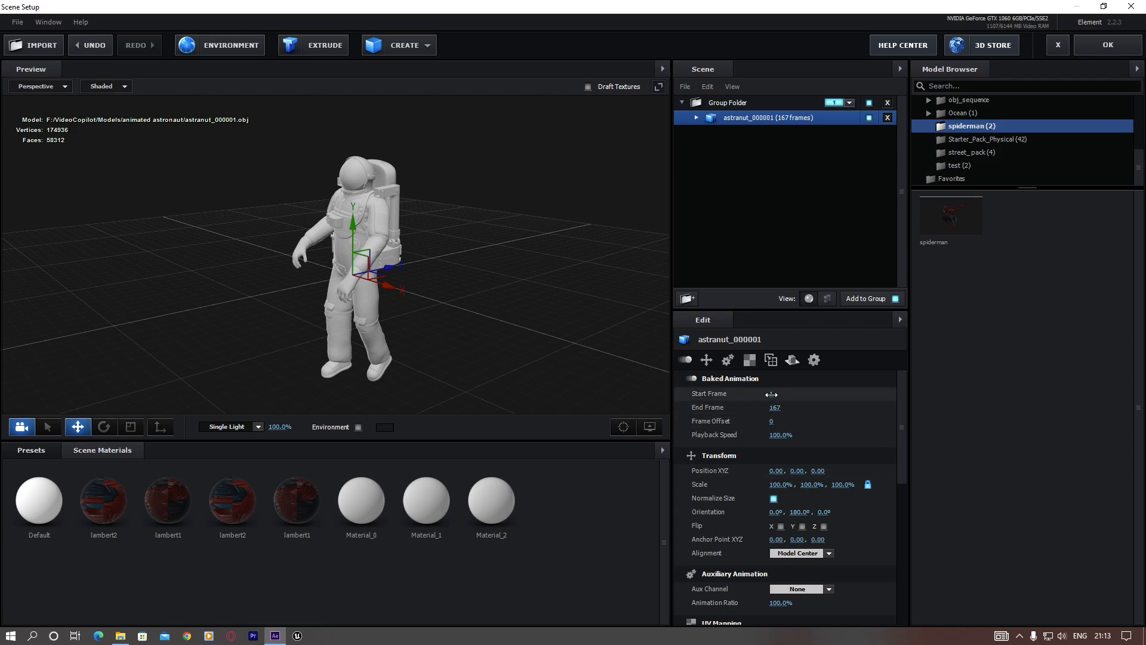
# Preview the baked animation by raising the astronaut's Start Frame, and return it to 1
pyautogui.moveTo(772, 394); pyautogui.dragTo(962, 416)
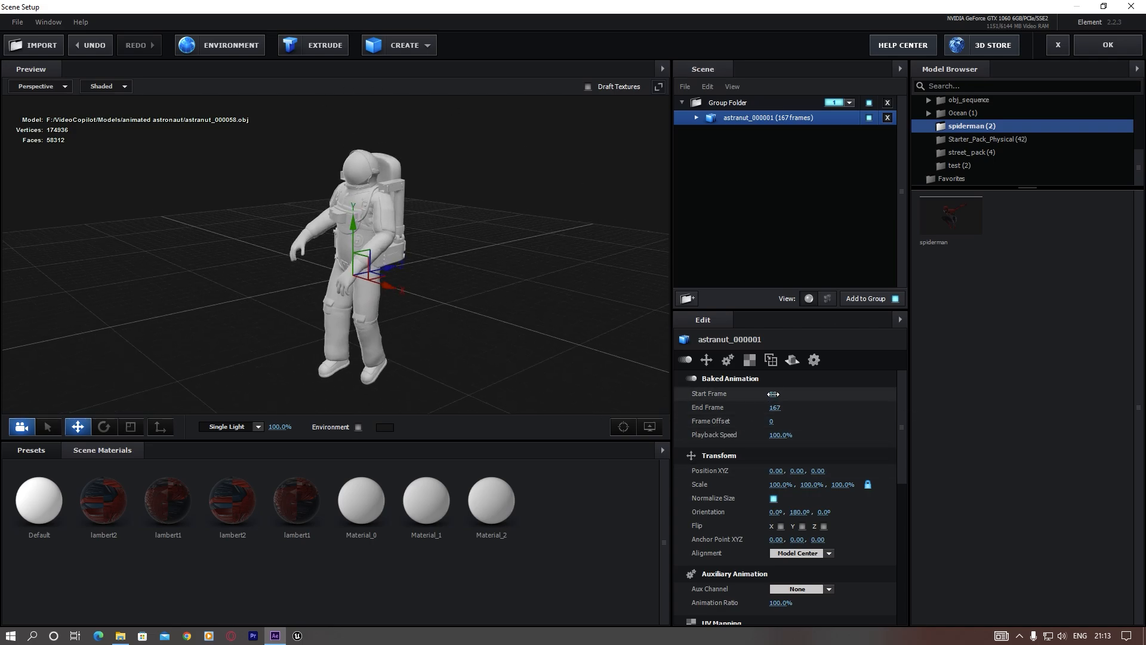
pyautogui.moveTo(698, 398); pyautogui.dragTo(489, 258)
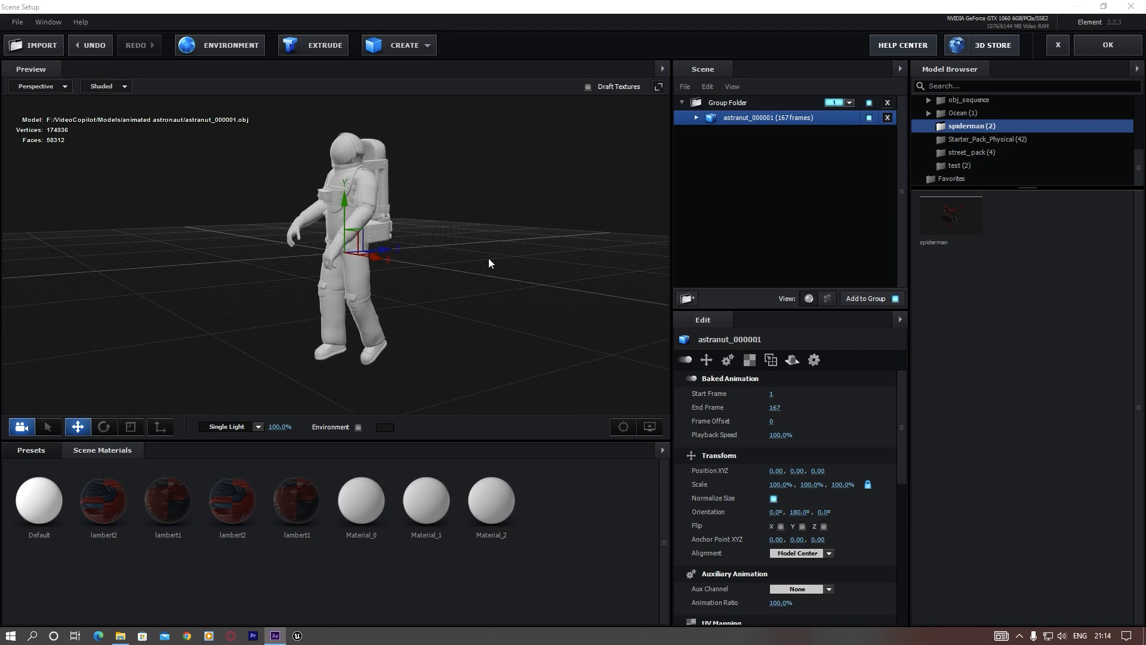
# Replace the untextured astronaut group with the textured astranut_000001 preset from the animated astronaut model folder
pyautogui.scroll(5, 968, 129)
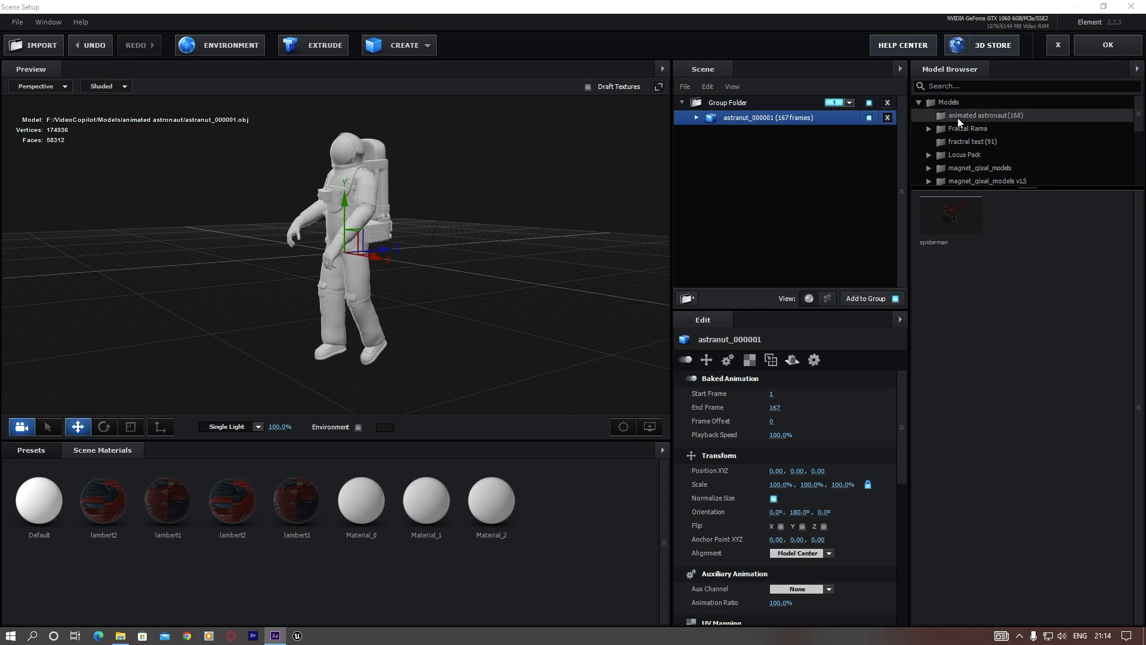
pyautogui.click(982, 114)
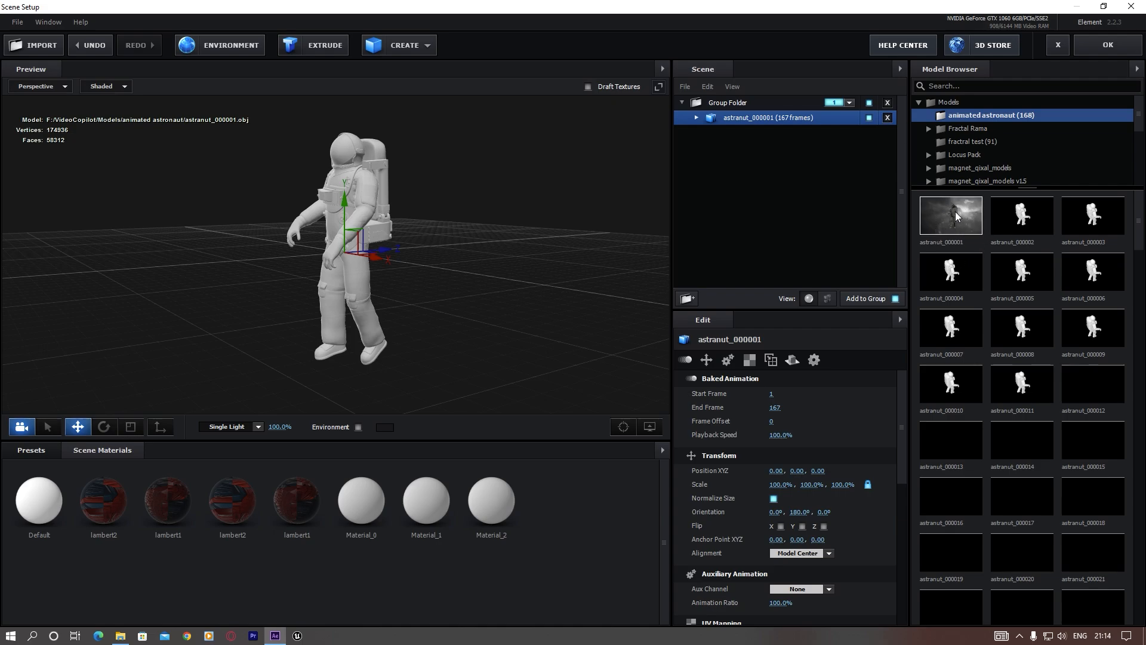
pyautogui.click(888, 102)
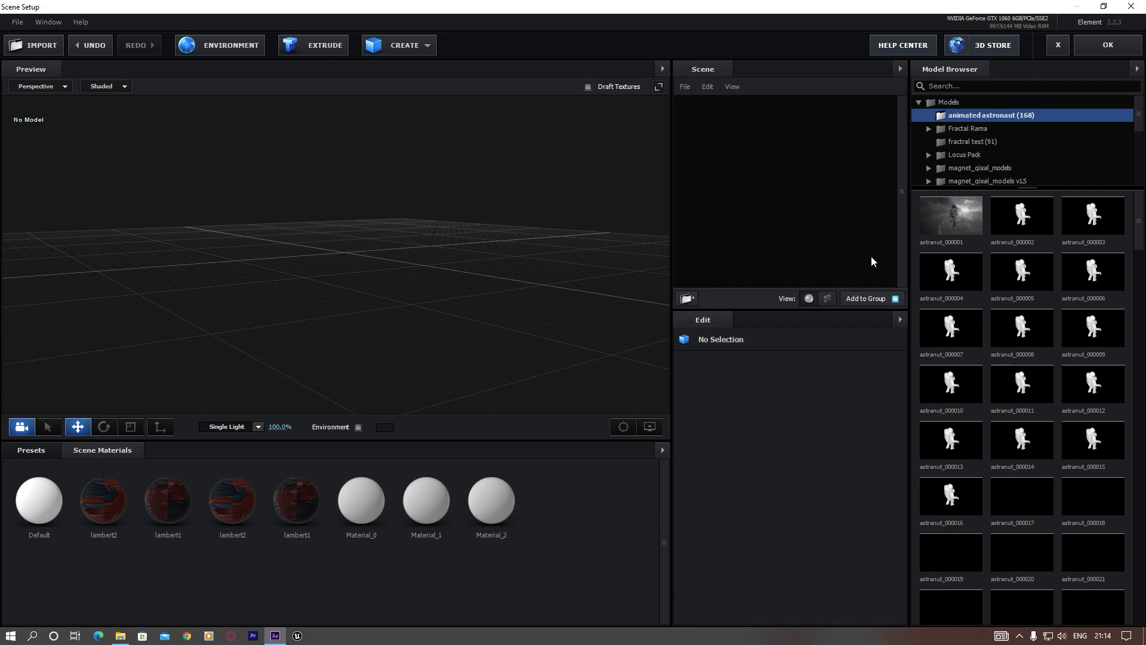
pyautogui.click(956, 216)
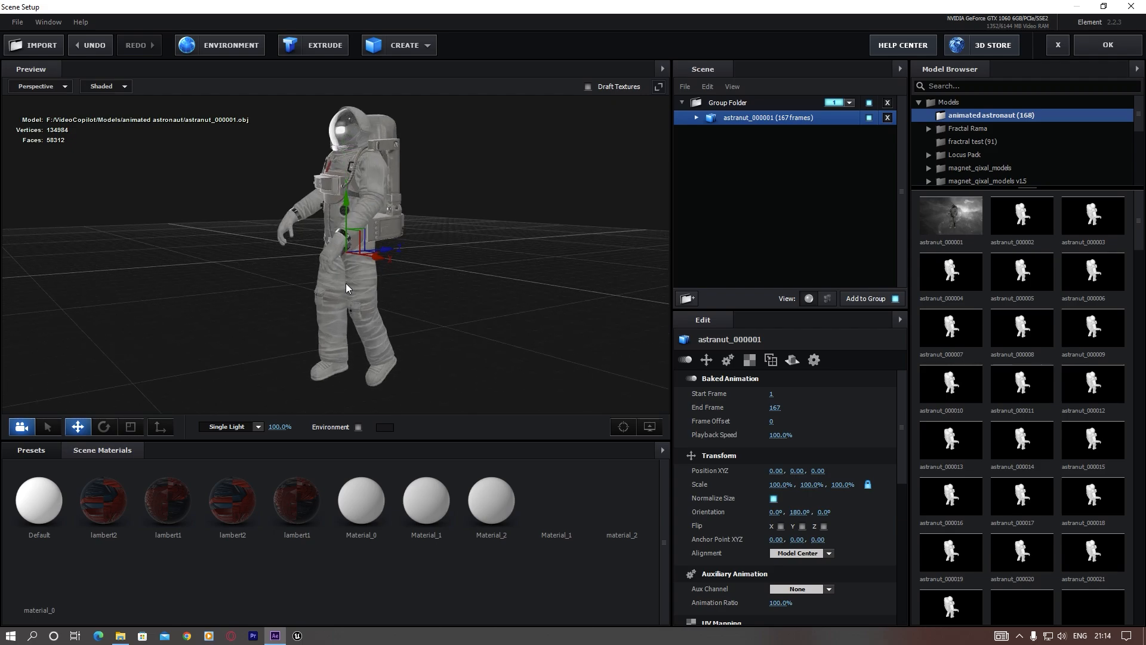
pyautogui.moveTo(296, 291); pyautogui.dragTo(271, 328)
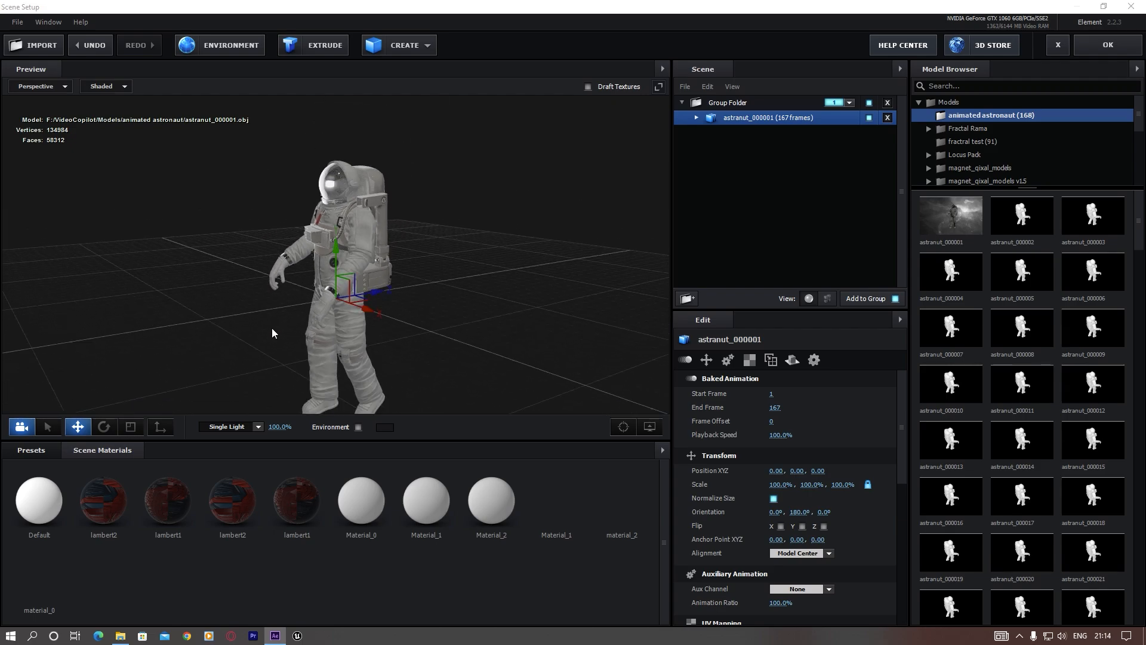
# Inspect the texture settings of the astronaut's materials material_0, Material_1 and material_2
pyautogui.click(697, 118)
pyautogui.click(771, 134)
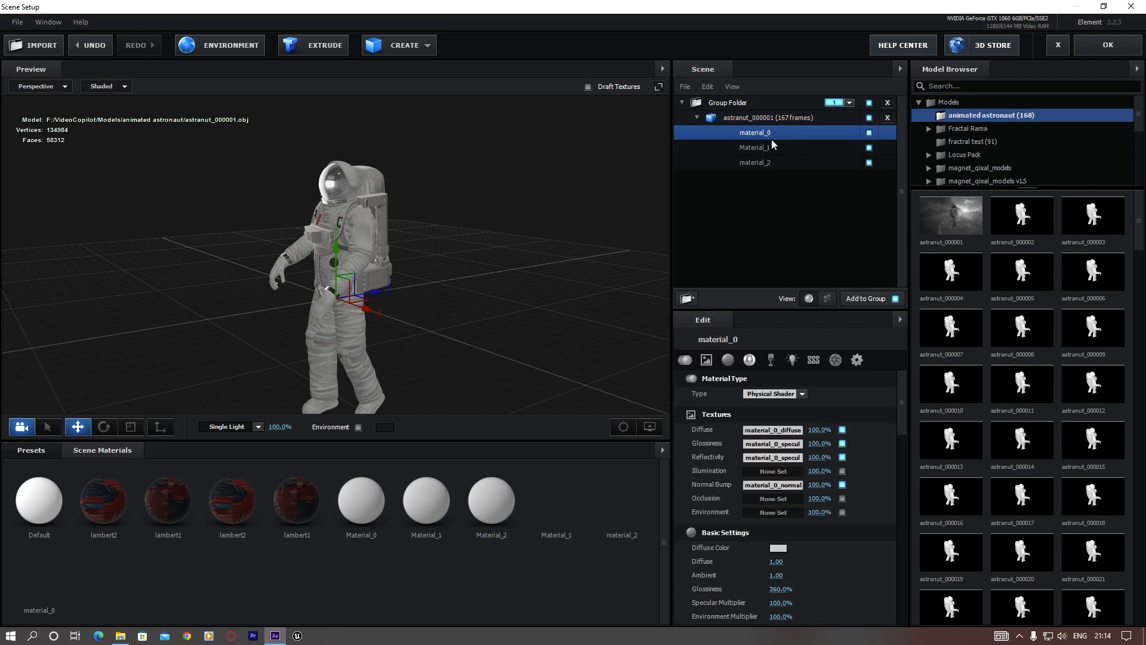
pyautogui.click(760, 148)
pyautogui.click(754, 163)
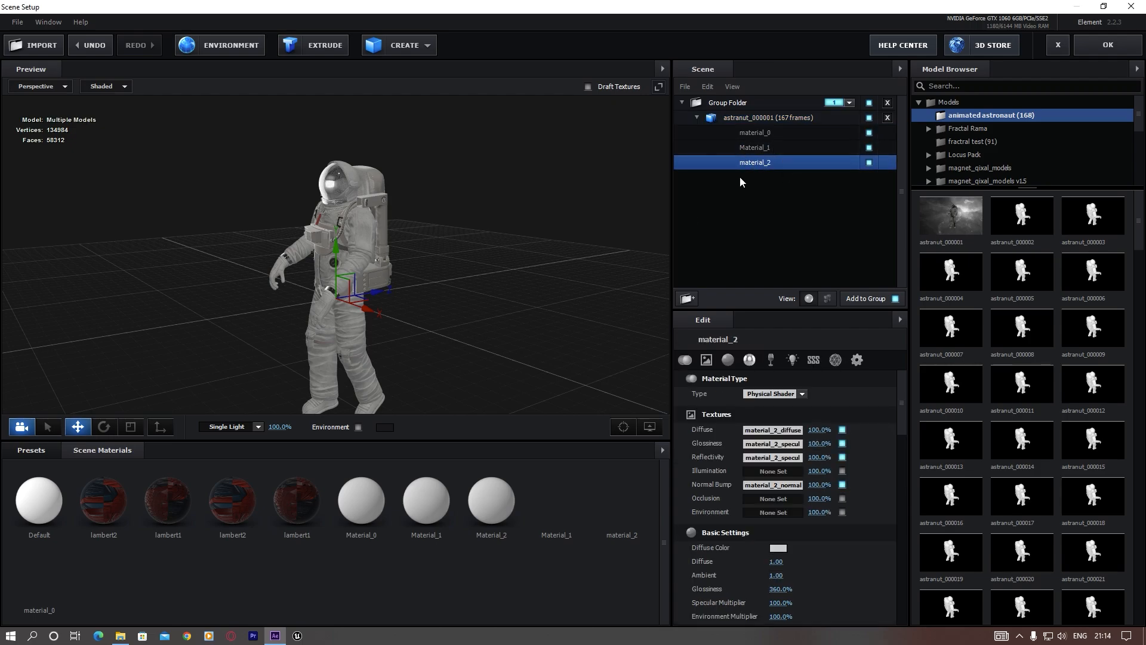
# Look at the commands available for the astranut_000001 model, including Save as Model Preset, and dismiss them
pyautogui.click(754, 118)
pyautogui.rightClick(759, 122)
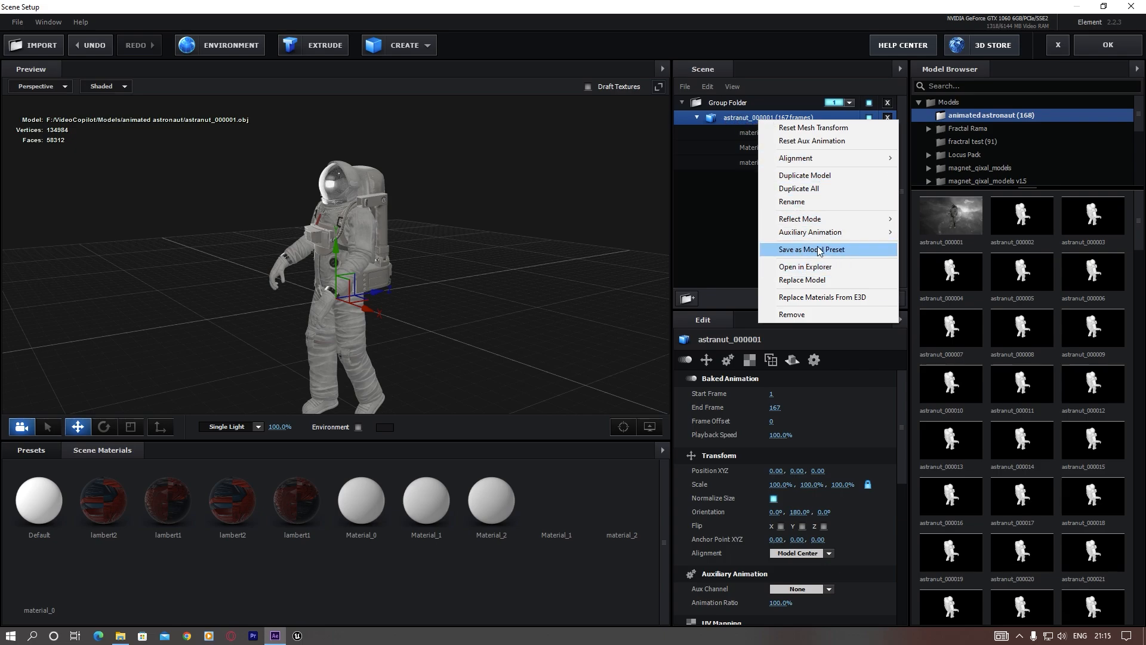
pyautogui.click(696, 203)
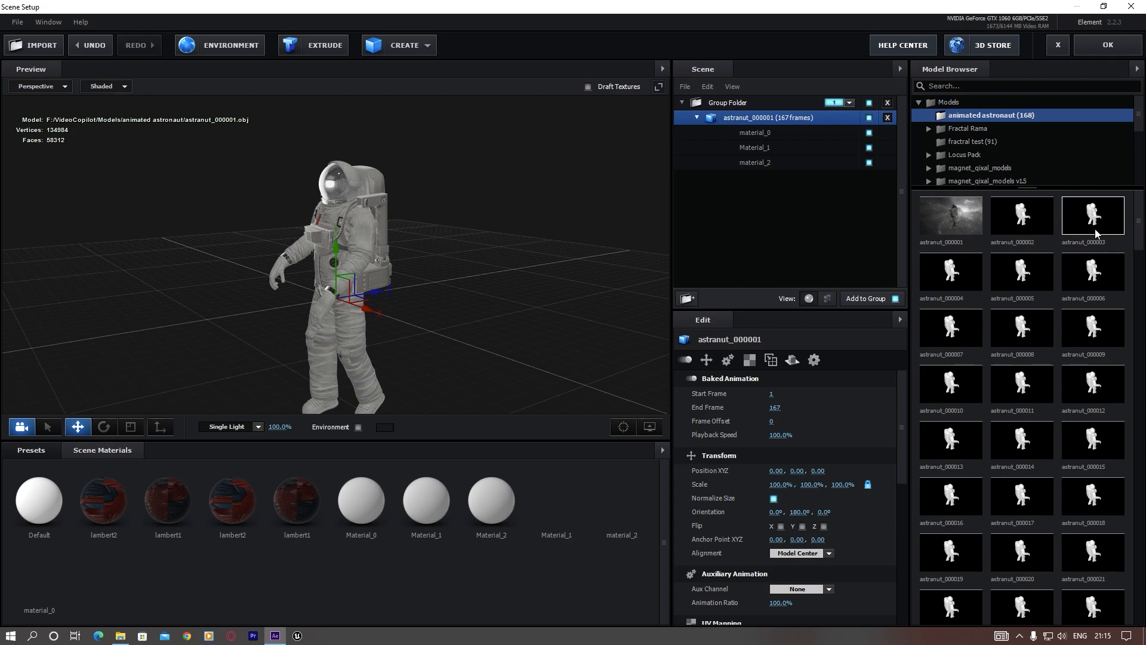
# Browse the individual frame models in the animated astronaut folder and view the textured astronaut from a higher angle
pyautogui.scroll(-1, 1075, 378)
pyautogui.scroll(-1, 1069, 385)
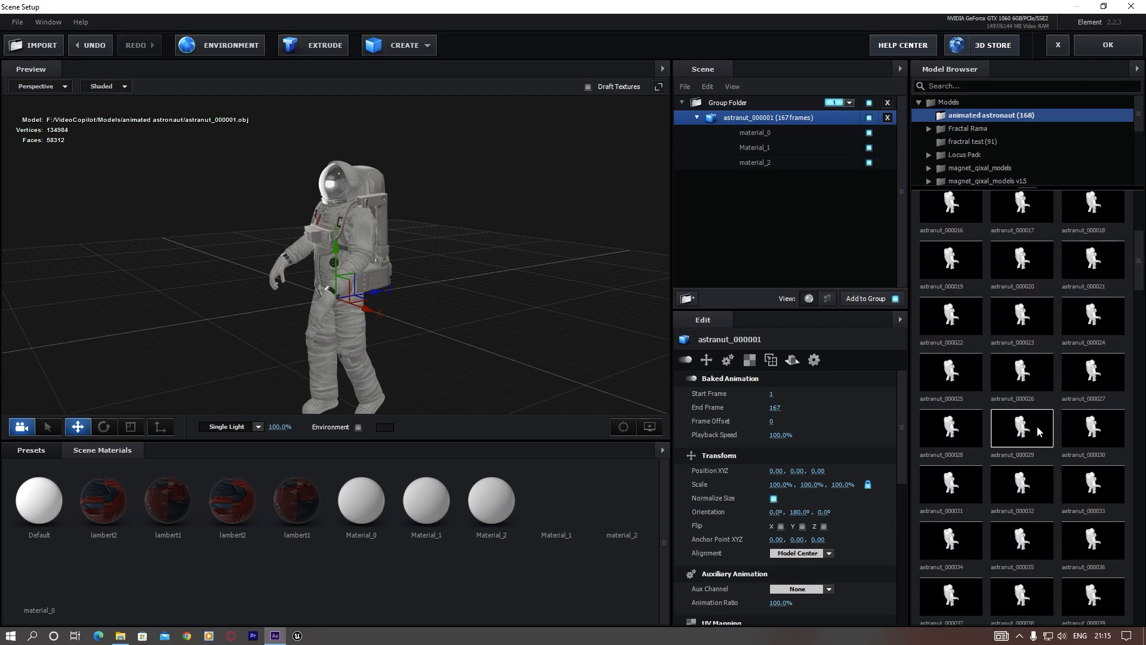
pyautogui.scroll(2, 1030, 411)
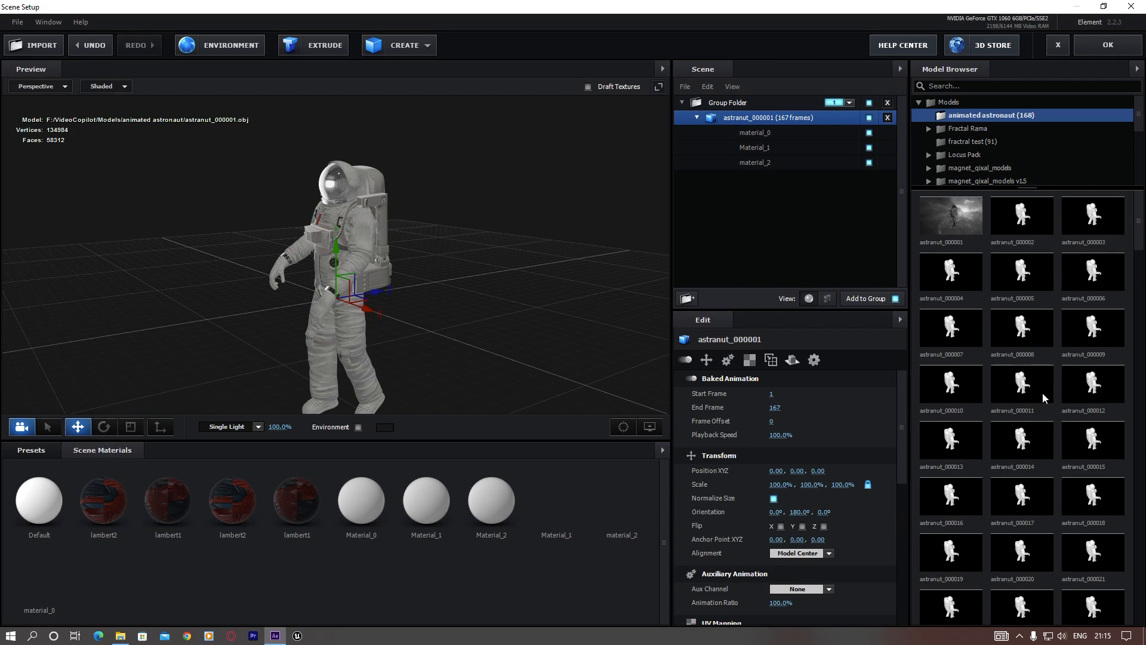
pyautogui.moveTo(242, 316); pyautogui.dragTo(486, 148)
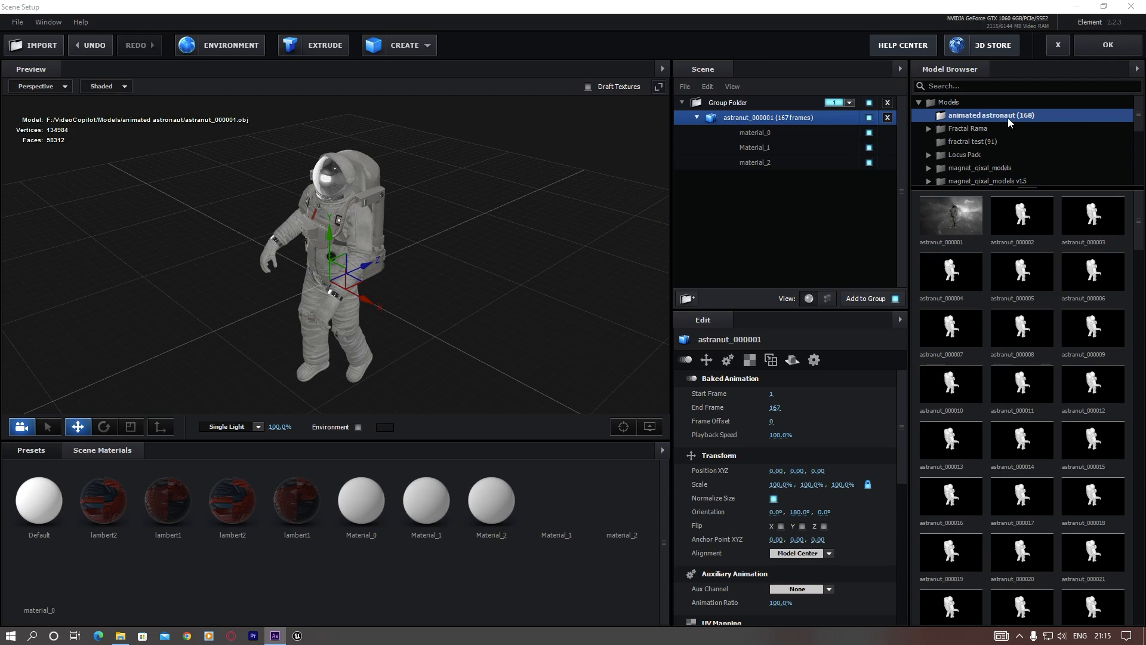
# Switch to File Explorer and open the animated astronaut folder inside VideoCopilot's Models folder
pyautogui.click(120, 635)
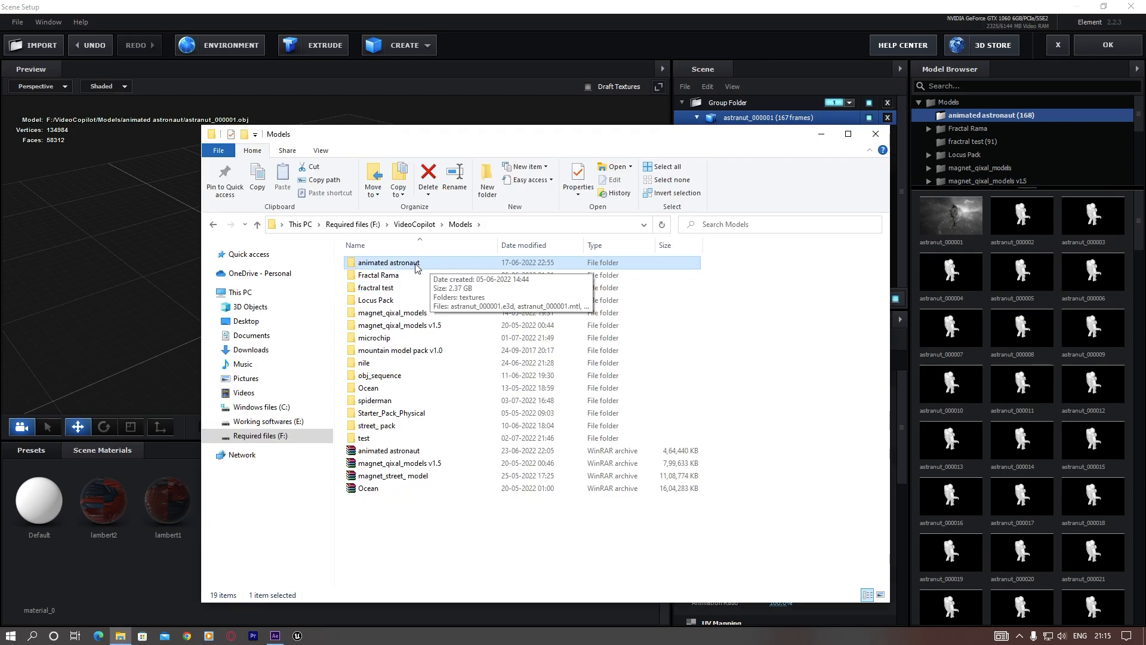
pyautogui.doubleClick(416, 268)
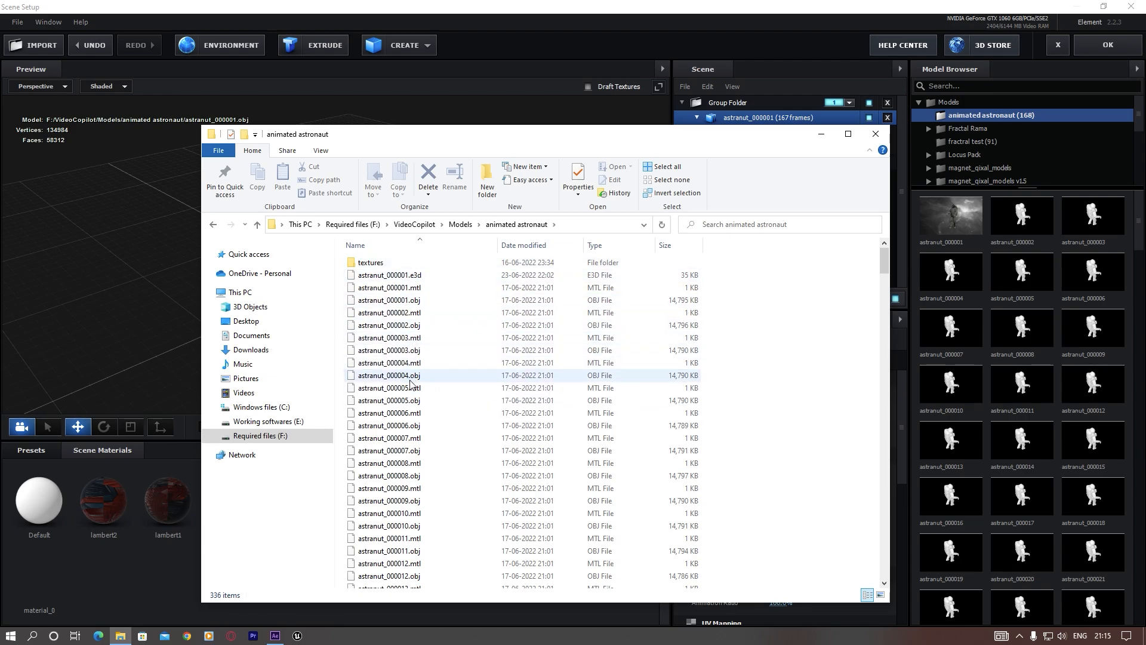
# Move all astronaut OBJ and MTL sequence files into a new folder, leaving out the textures folder and astranut_000001.e3d
pyautogui.click(460, 276)
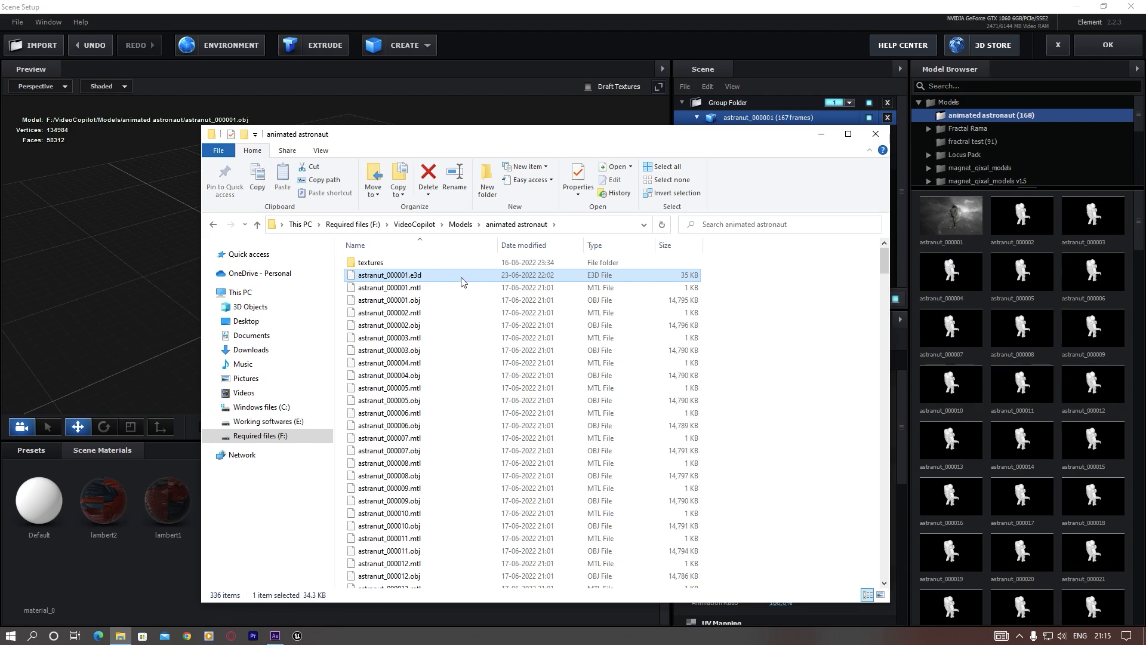
pyautogui.click(415, 290)
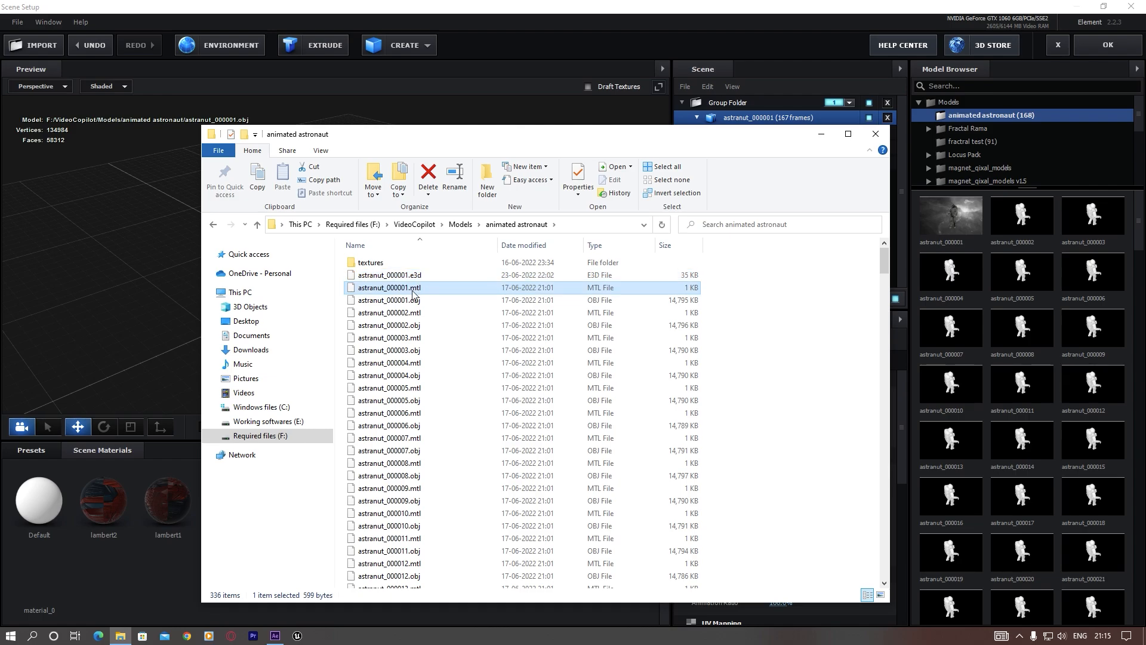
pyautogui.hotkey('ctrl', 'a')
pyautogui.keyDown('ctrl'); pyautogui.click(382, 263); pyautogui.keyUp('ctrl')
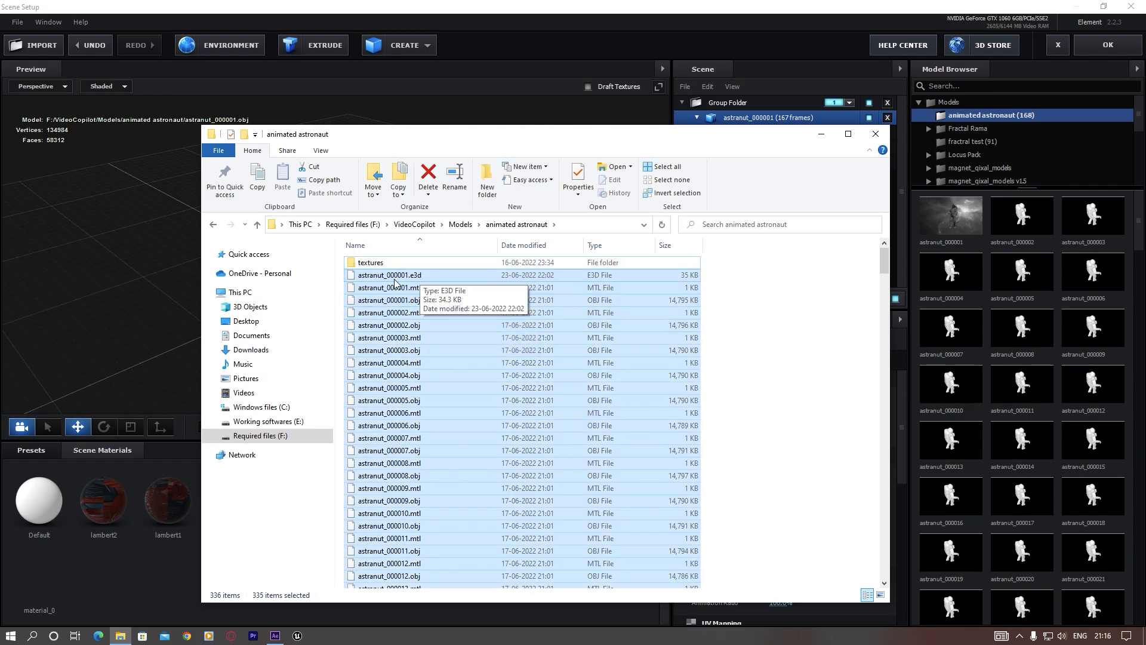
pyautogui.keyDown('ctrl'); pyautogui.click(416, 276); pyautogui.keyUp('ctrl')
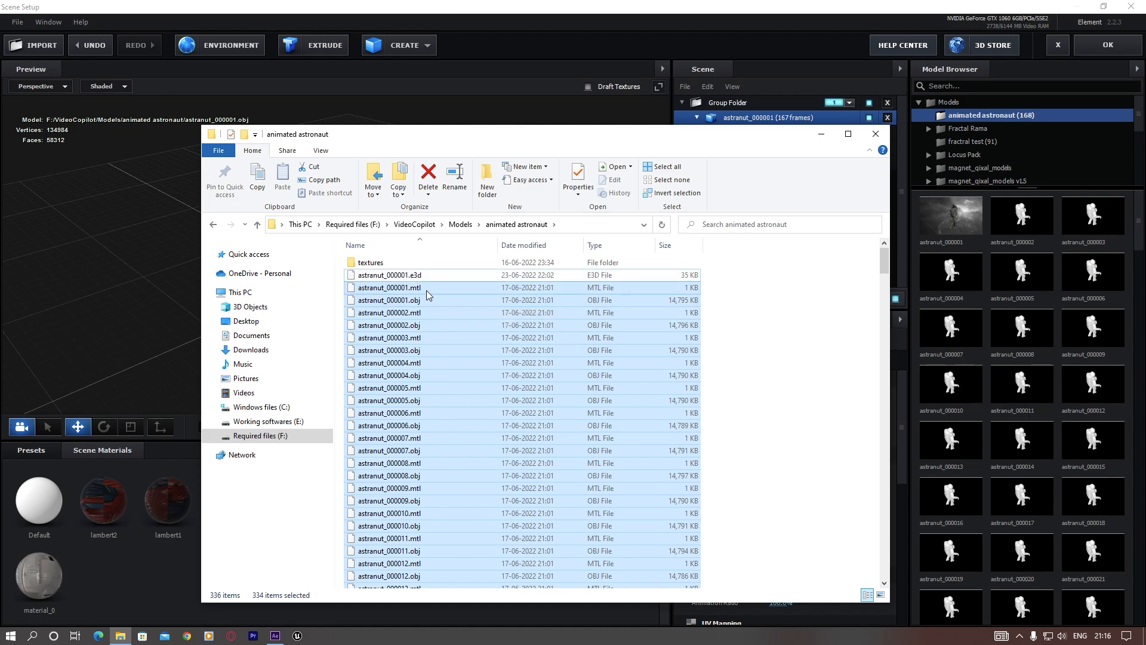
pyautogui.click(247, 138)
pyautogui.press('Return')
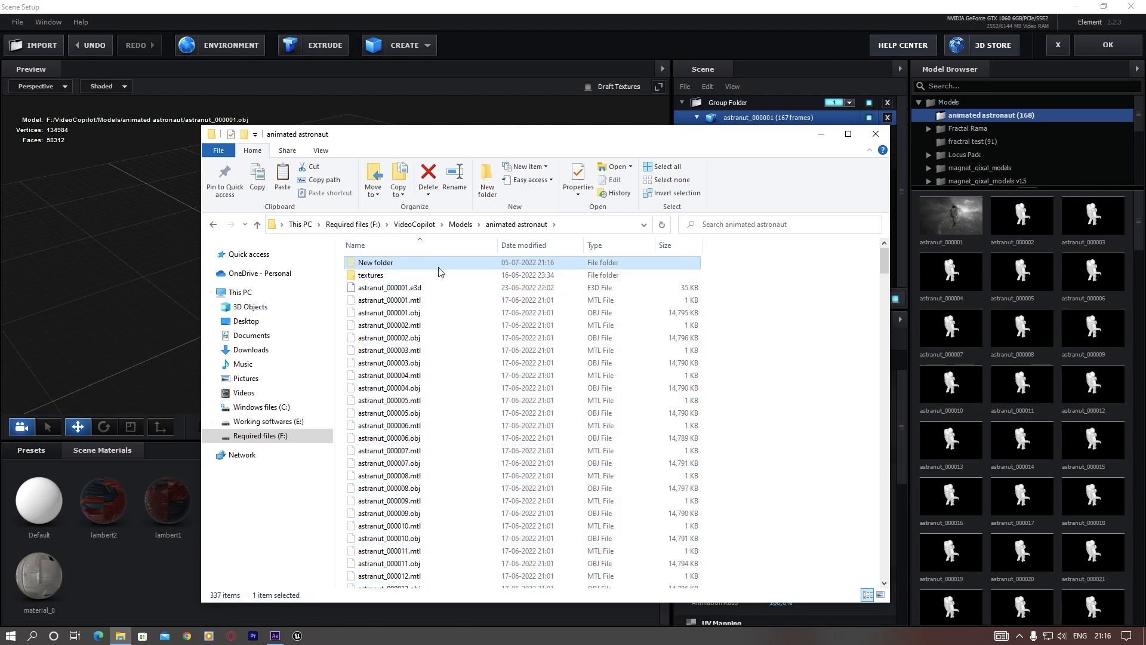
pyautogui.doubleClick(439, 267)
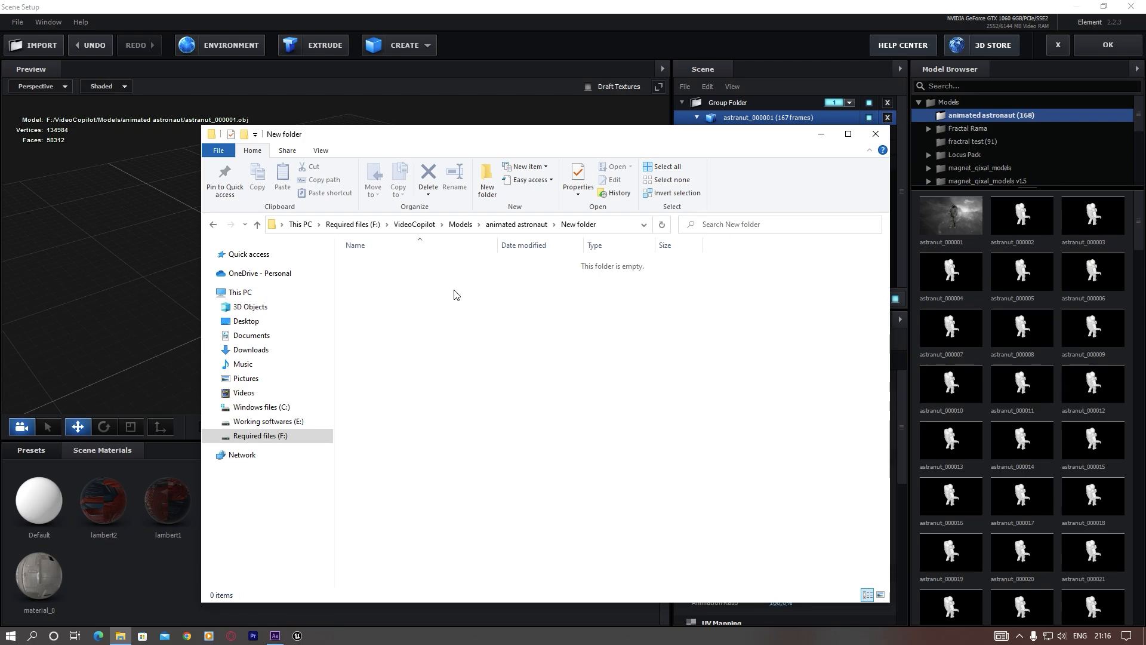
pyautogui.hotkey('ctrl', 'v')
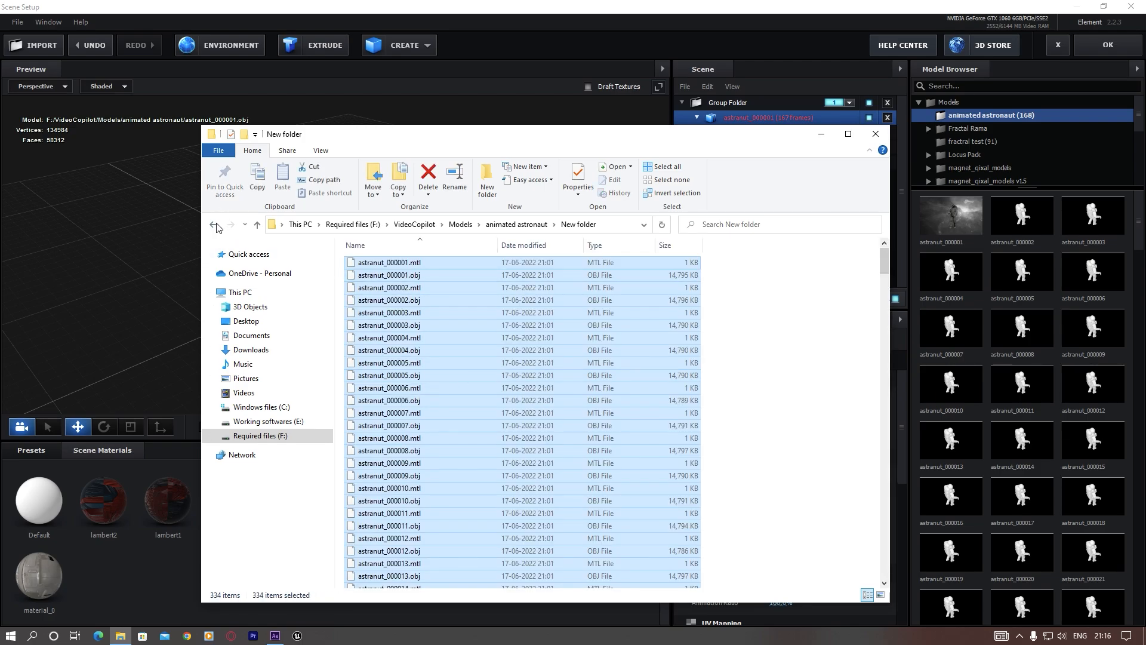
# Return to the animated astronaut folder, check the items left beside the new folder, and close File Explorer
pyautogui.click(214, 225)
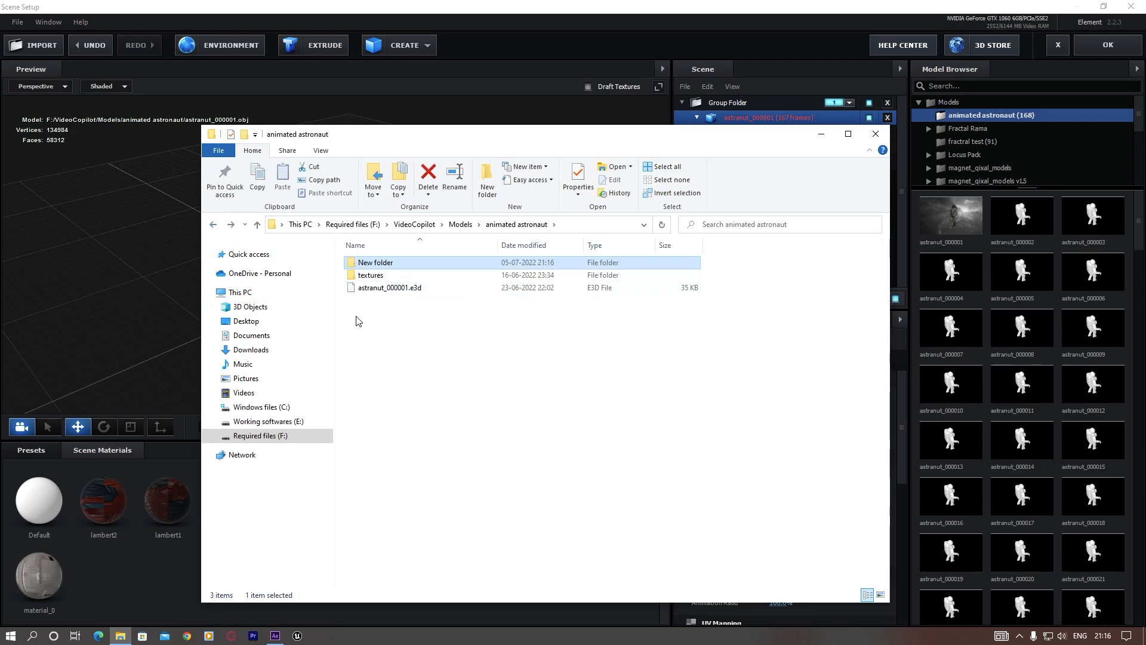
pyautogui.click(383, 289)
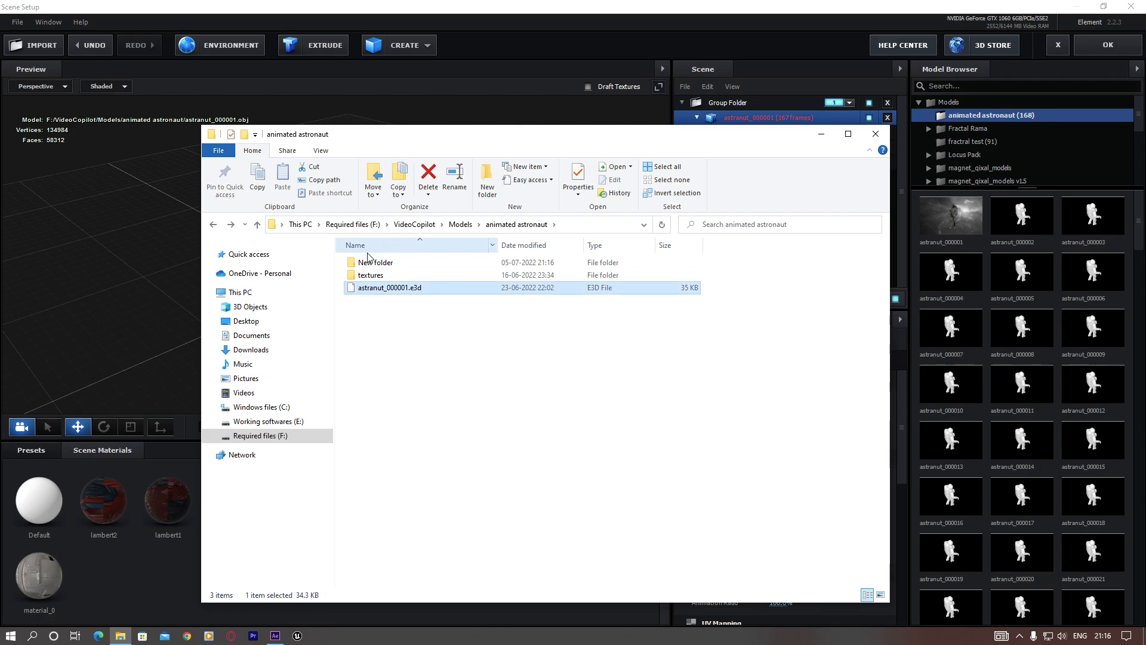
pyautogui.click(391, 263)
pyautogui.click(367, 279)
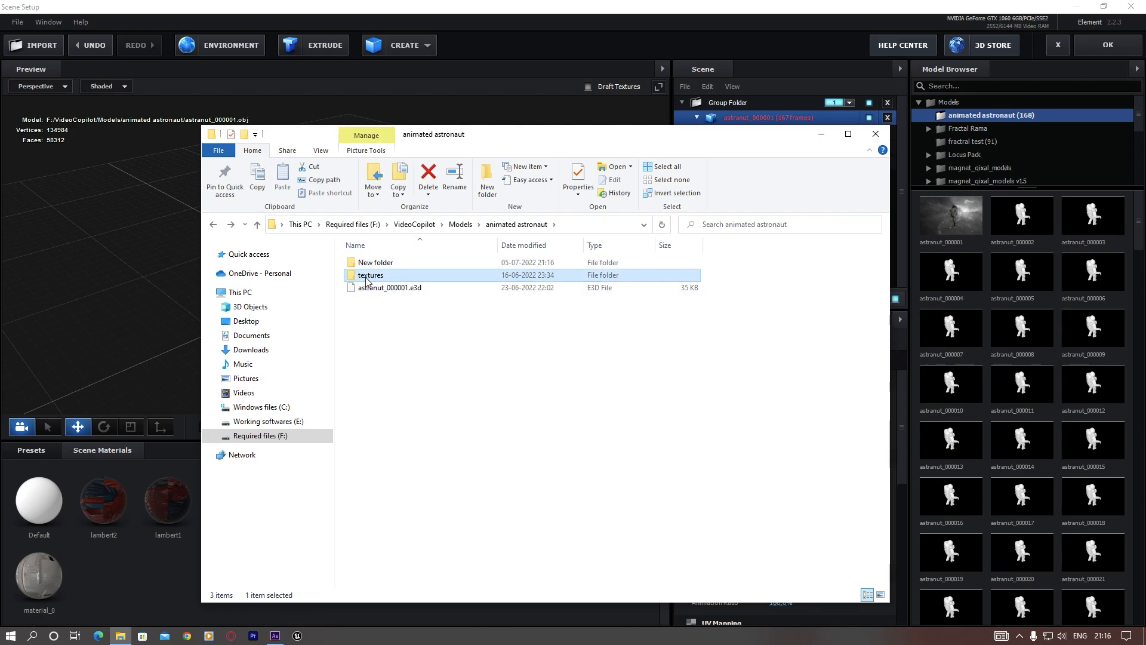
pyautogui.click(386, 332)
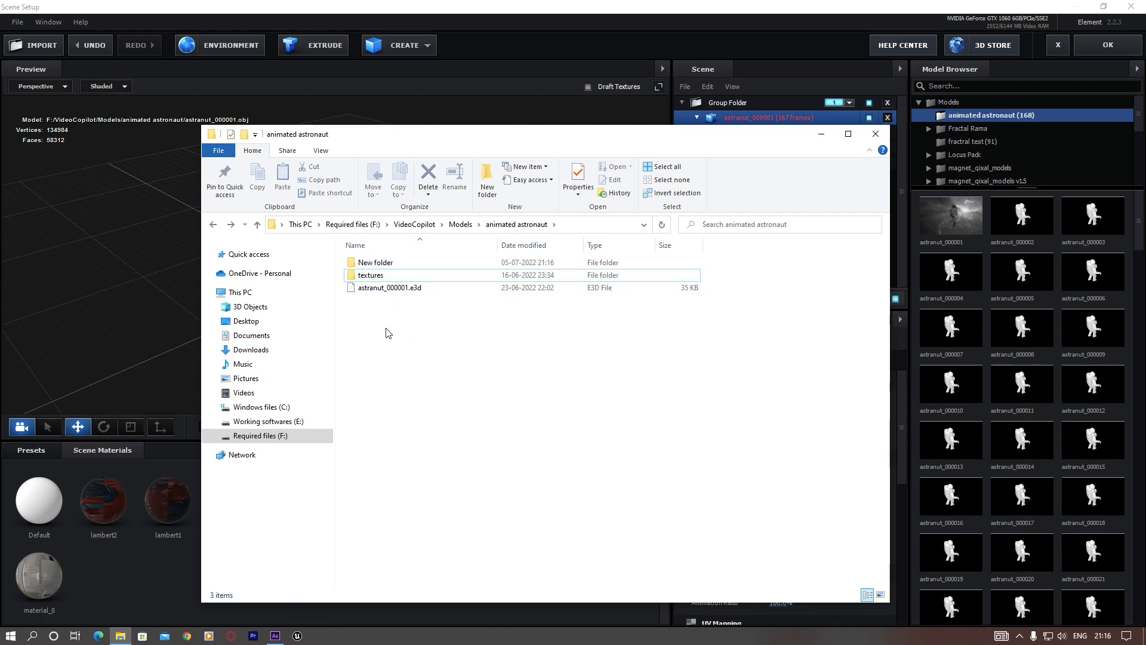
pyautogui.click(874, 135)
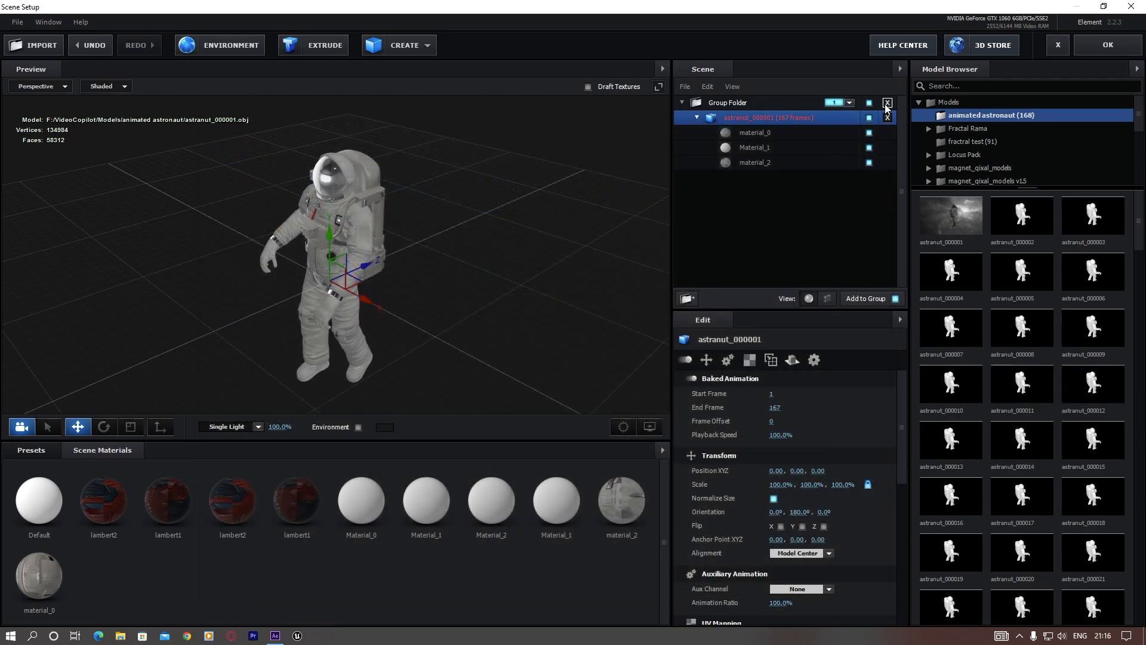
# Remove the astronaut's group folder from the scene, apply the empty scene, and reopen Scene Setup to refresh the model browser
pyautogui.click(887, 102)
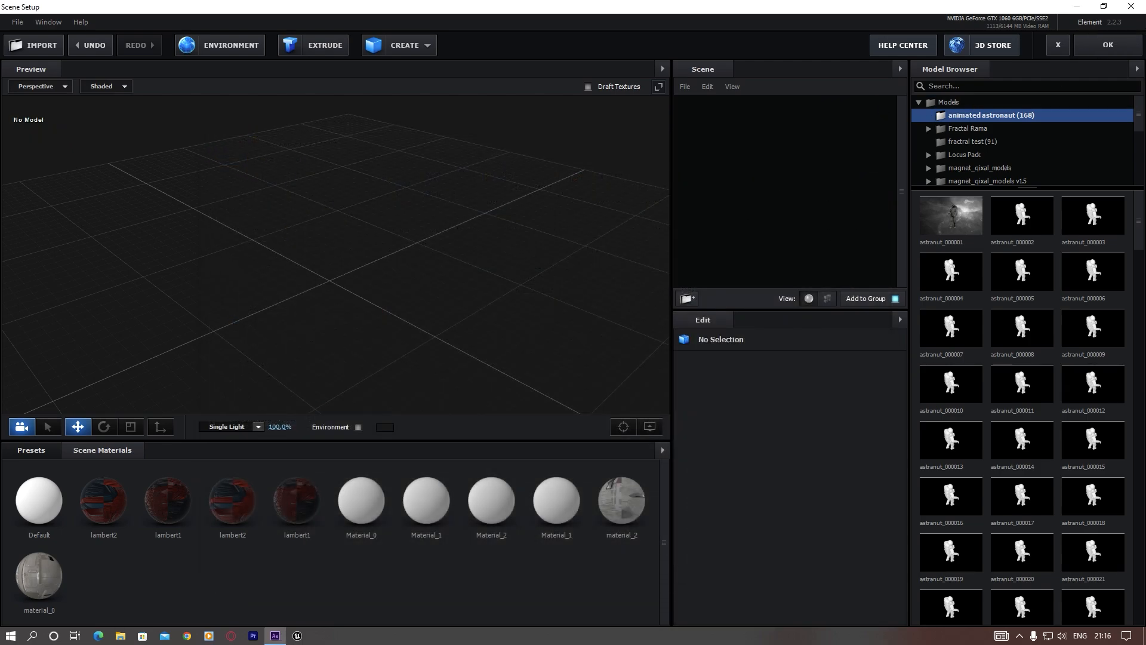
pyautogui.click(1108, 44)
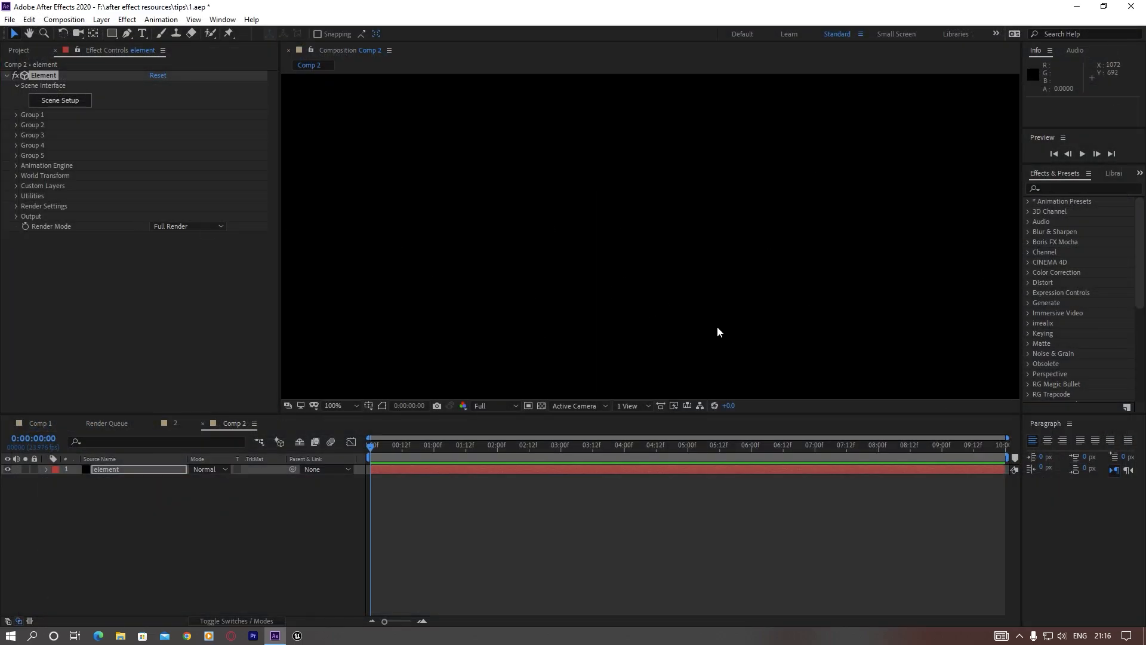
pyautogui.click(58, 103)
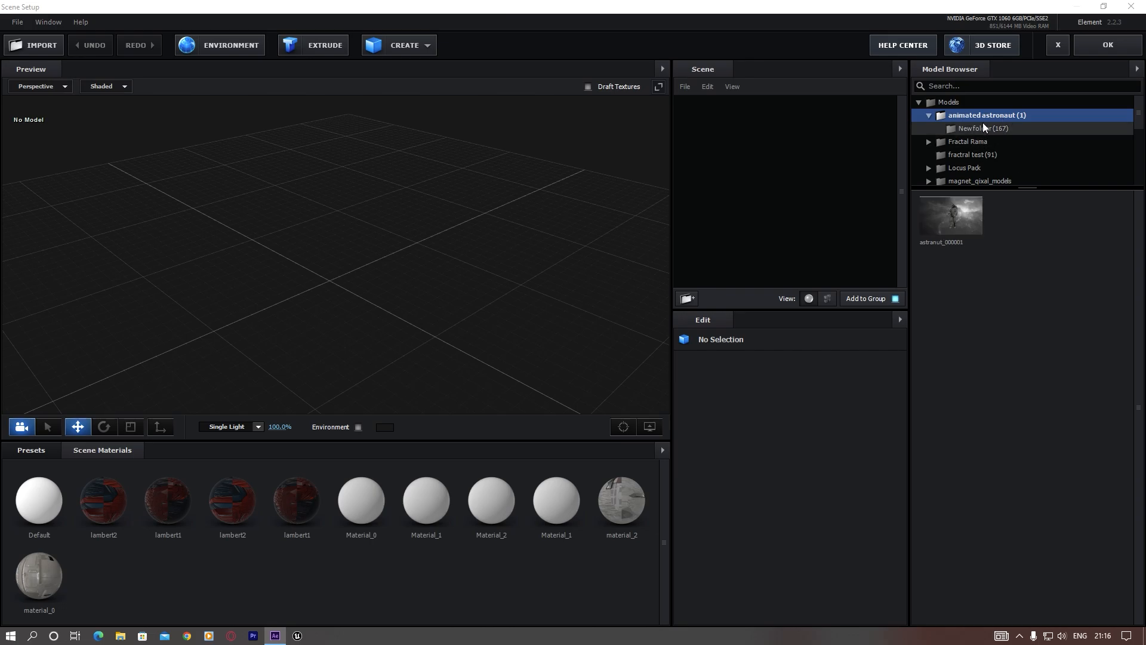
# Load the astranut_000001 preset from the animated astronaut folder and examine the textured model in the preview
pyautogui.doubleClick(988, 116)
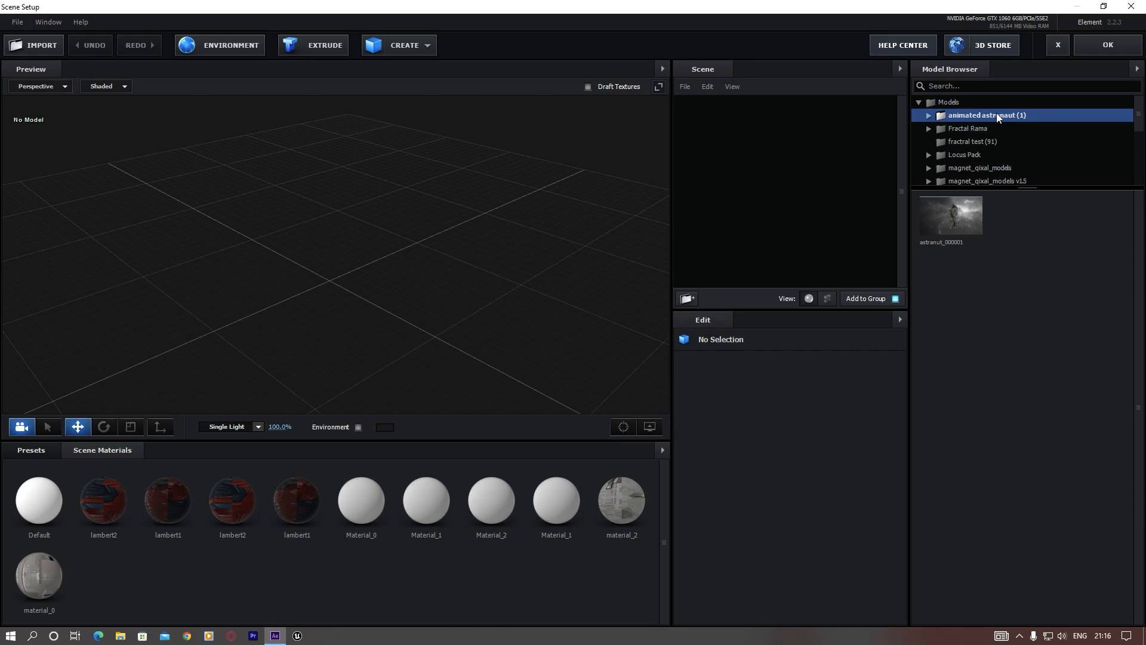
pyautogui.click(928, 116)
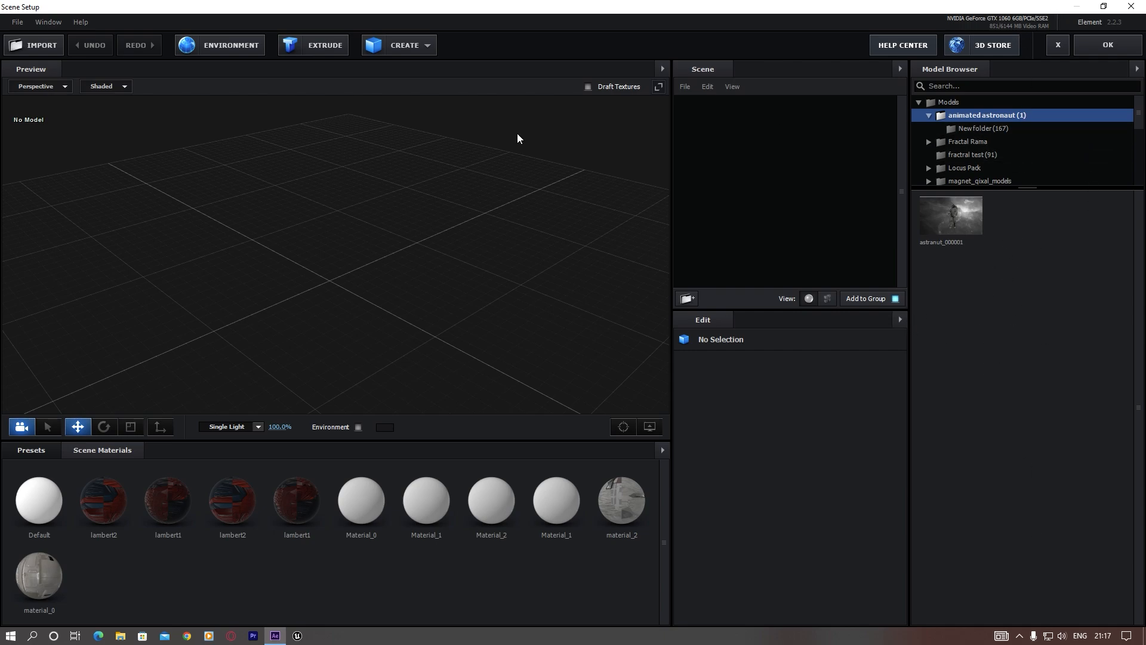
pyautogui.moveTo(572, 219); pyautogui.dragTo(370, 330)
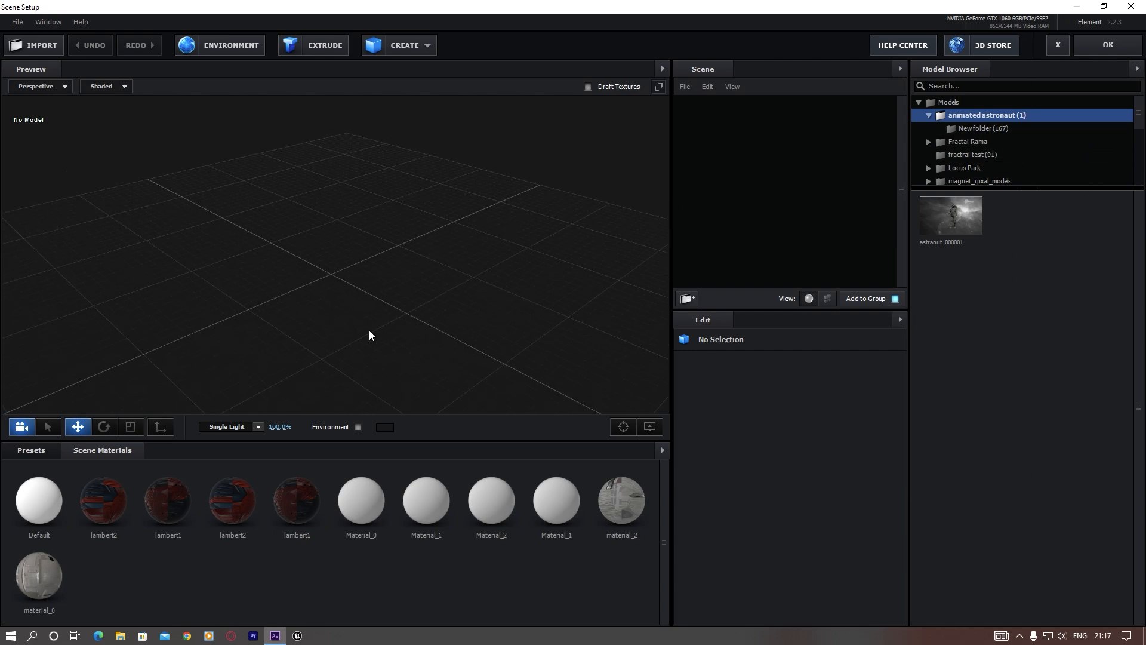
pyautogui.click(963, 218)
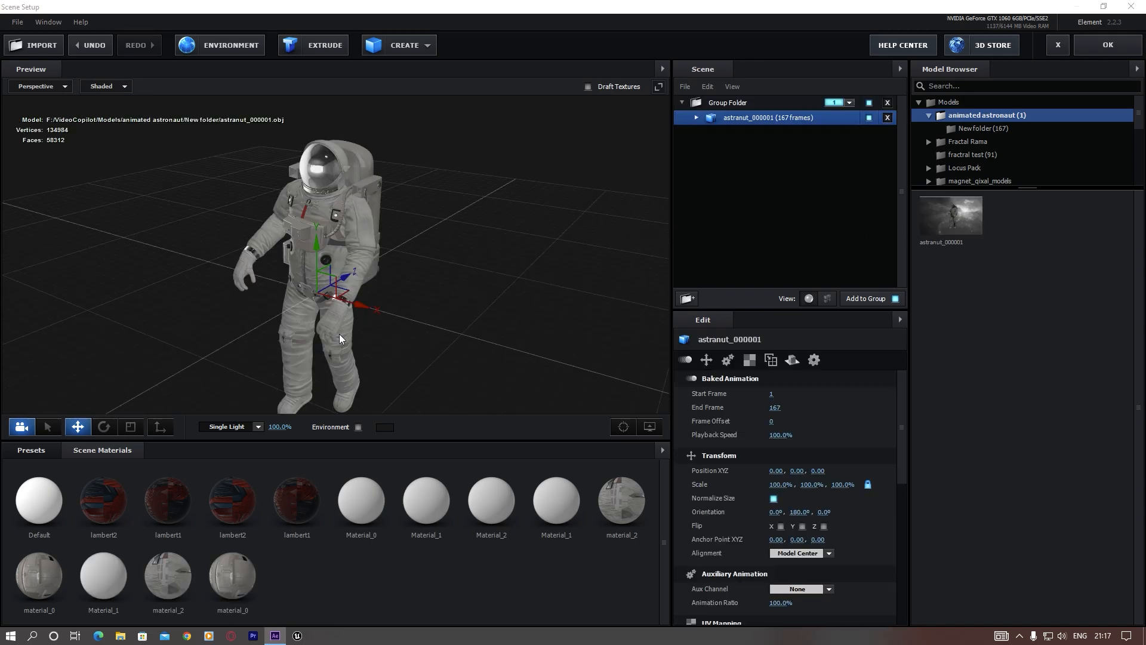
pyautogui.moveTo(339, 335); pyautogui.dragTo(416, 283)
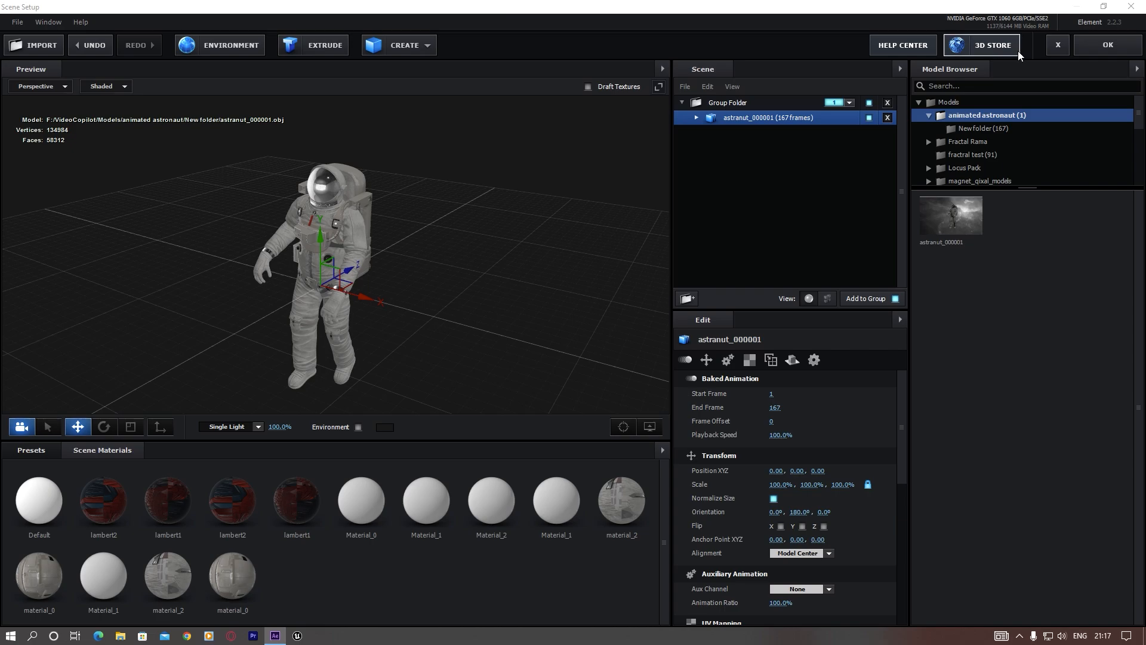
pyautogui.scroll(-5, 328, 331)
pyautogui.moveTo(327, 331); pyautogui.dragTo(434, 210)
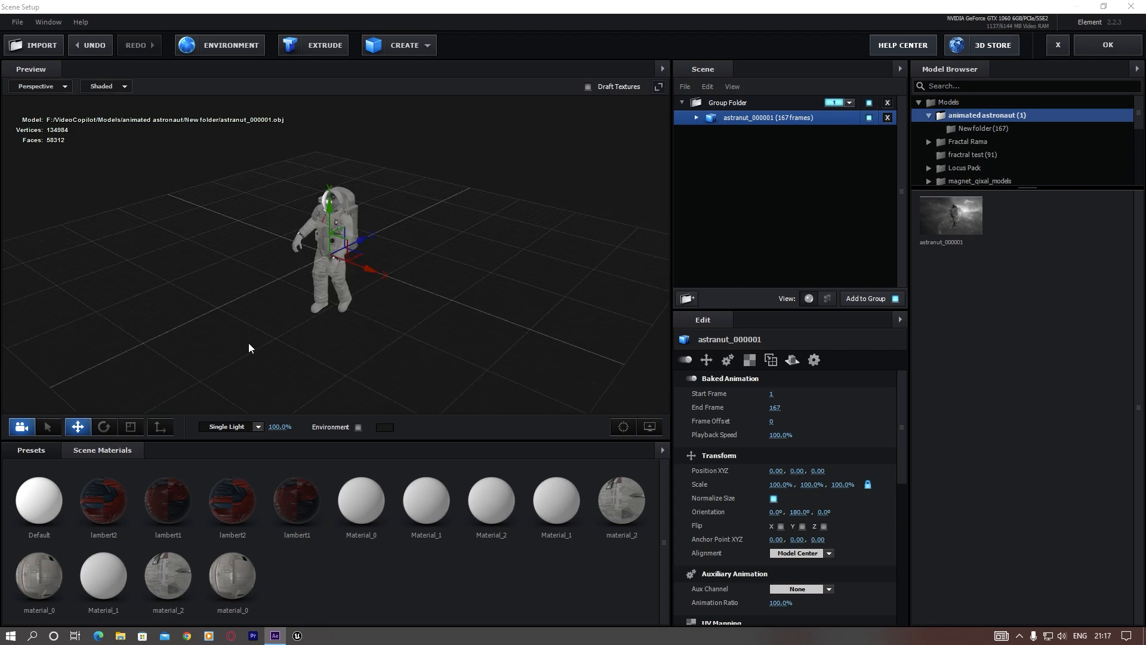
pyautogui.moveTo(372, 309)
pyautogui.mouseDown()
pyautogui.moveTo(366, 298)
pyautogui.moveTo(388, 307)
pyautogui.mouseUp()
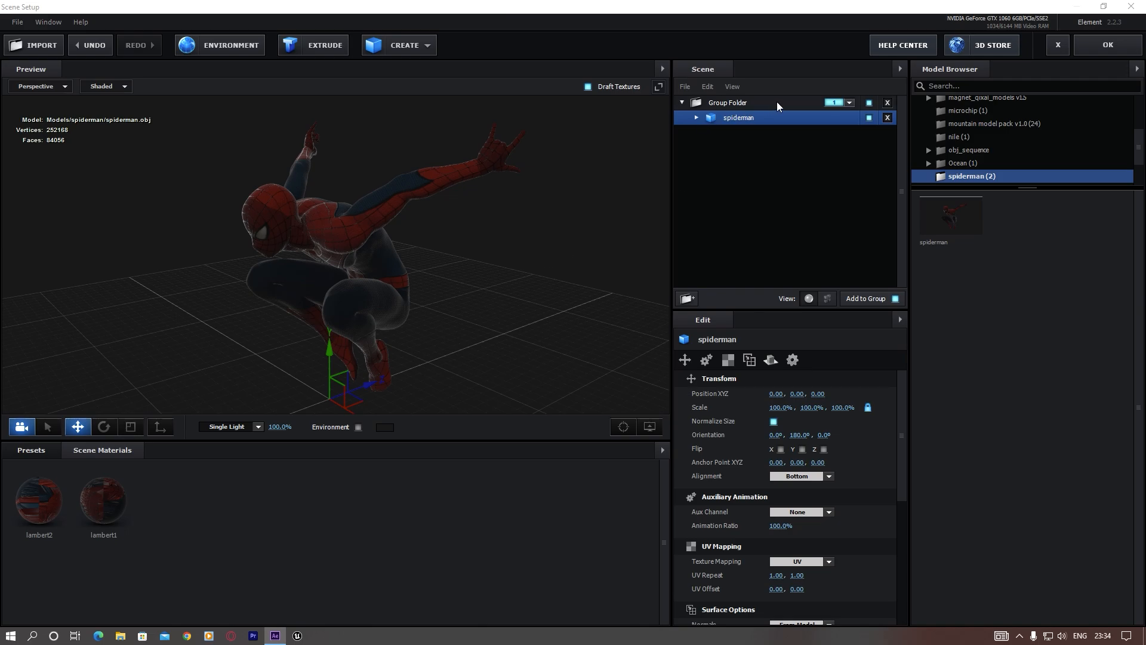
# Assign the spiderman model to auxiliary animation Channel 1
pyautogui.click(849, 103)
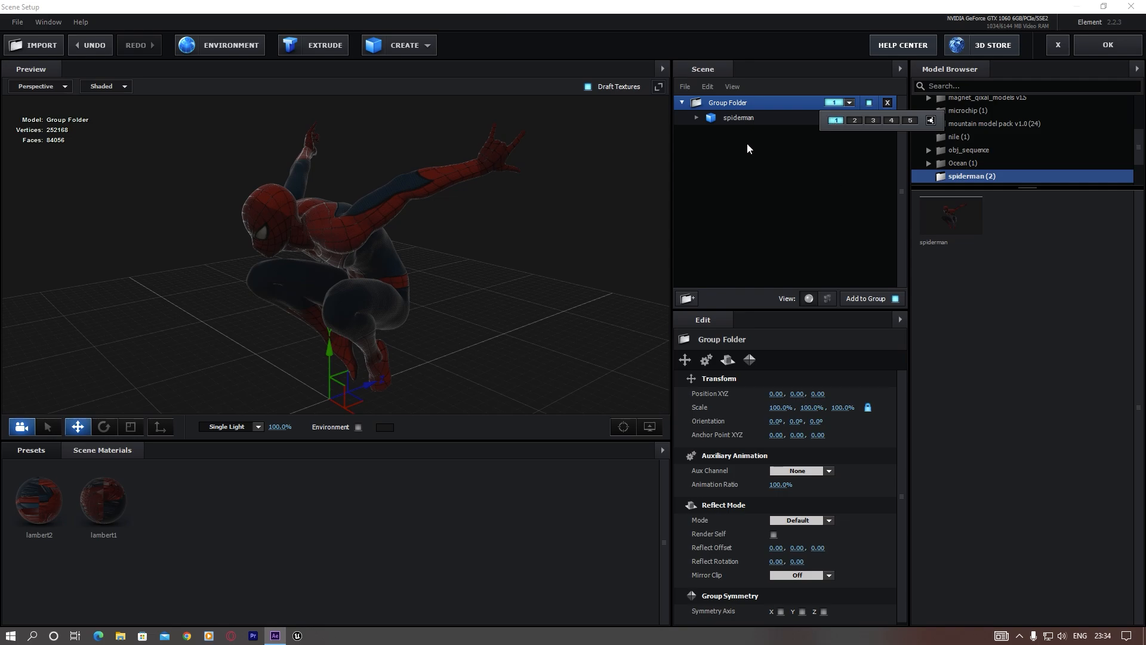
pyautogui.rightClick(740, 118)
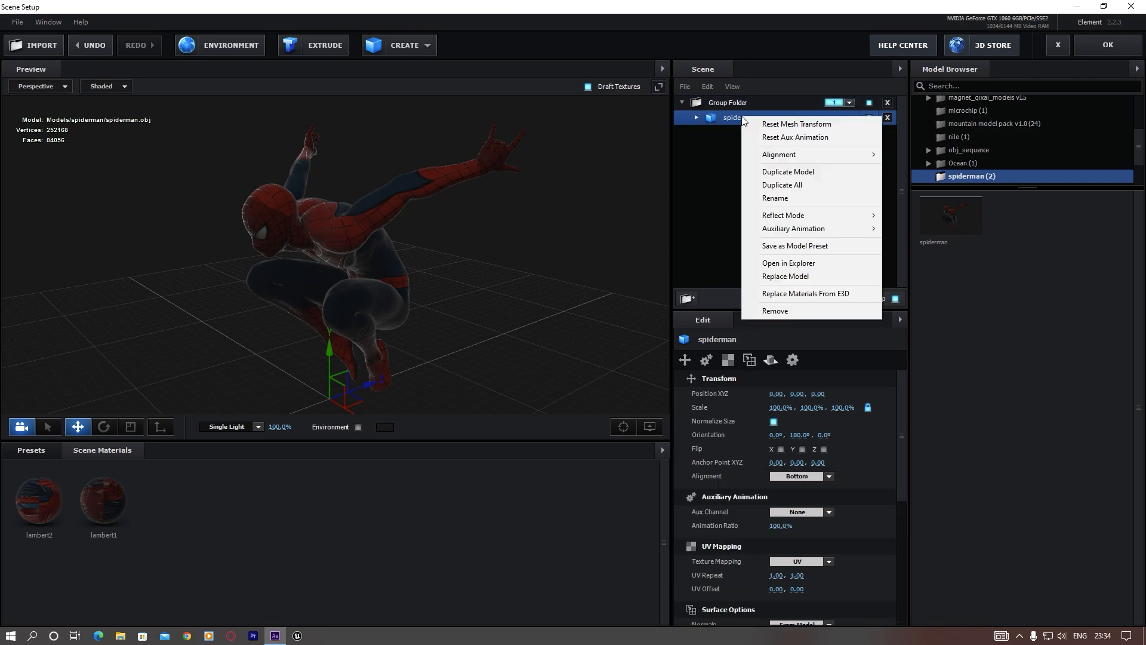
pyautogui.moveTo(794, 232)
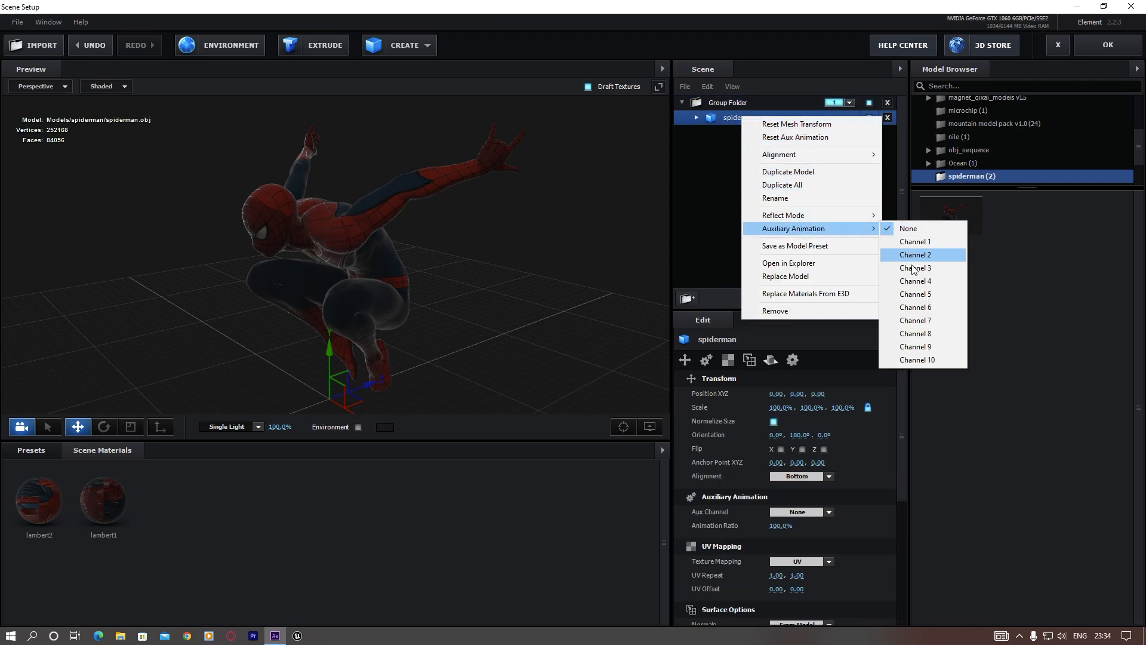
pyautogui.click(715, 150)
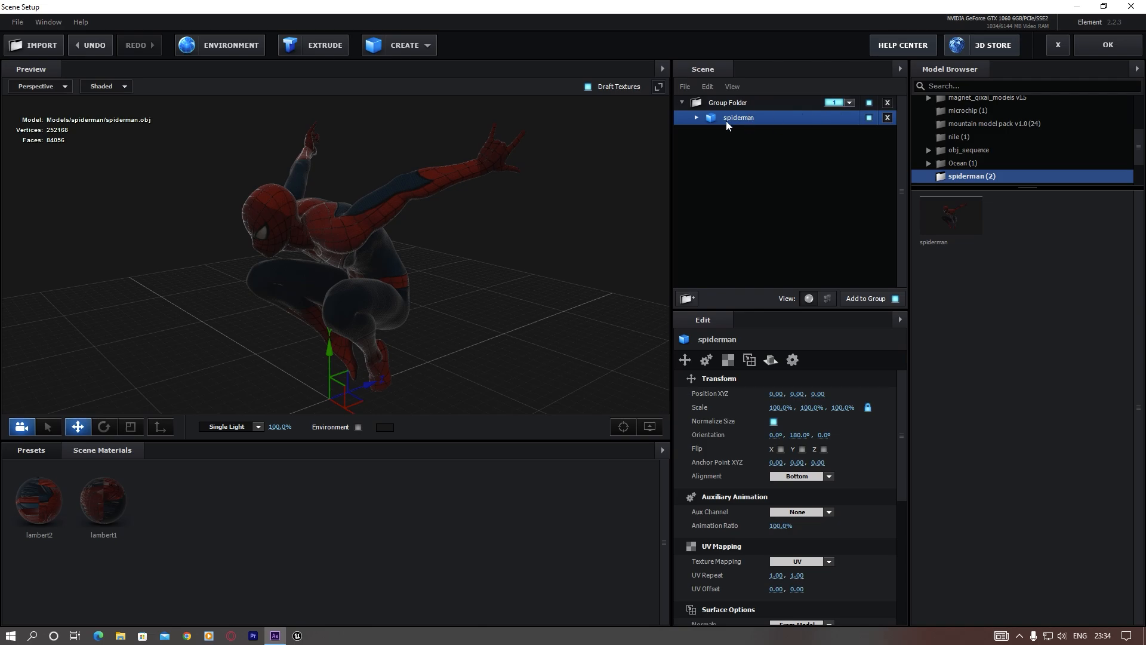
pyautogui.rightClick(750, 117)
pyautogui.moveTo(797, 232)
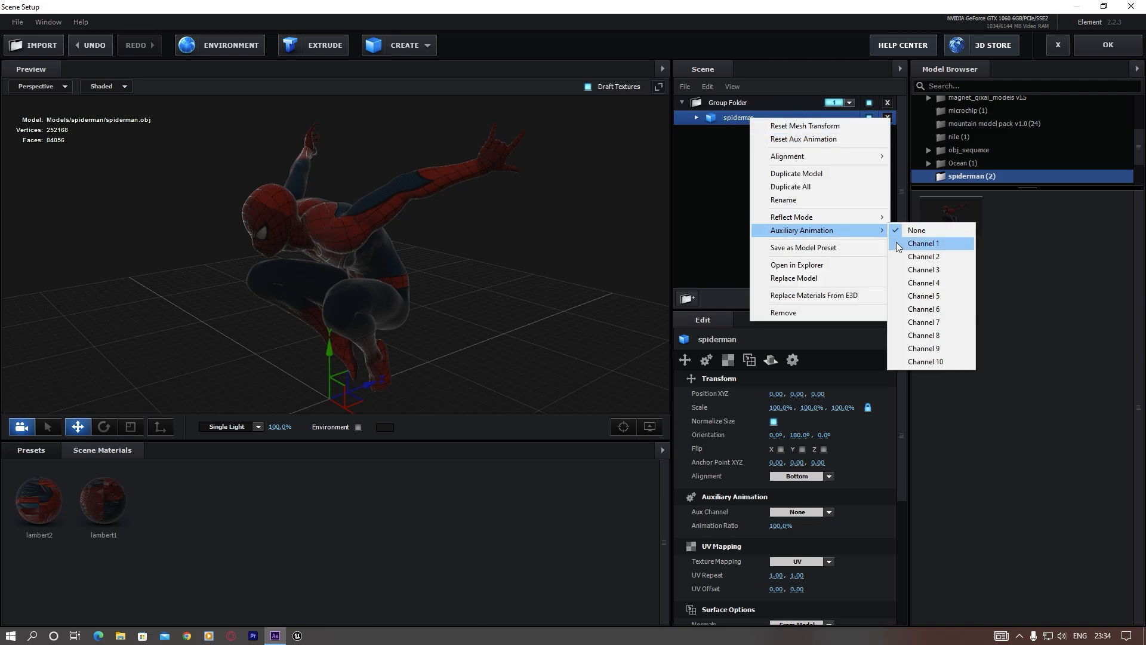
pyautogui.click(913, 243)
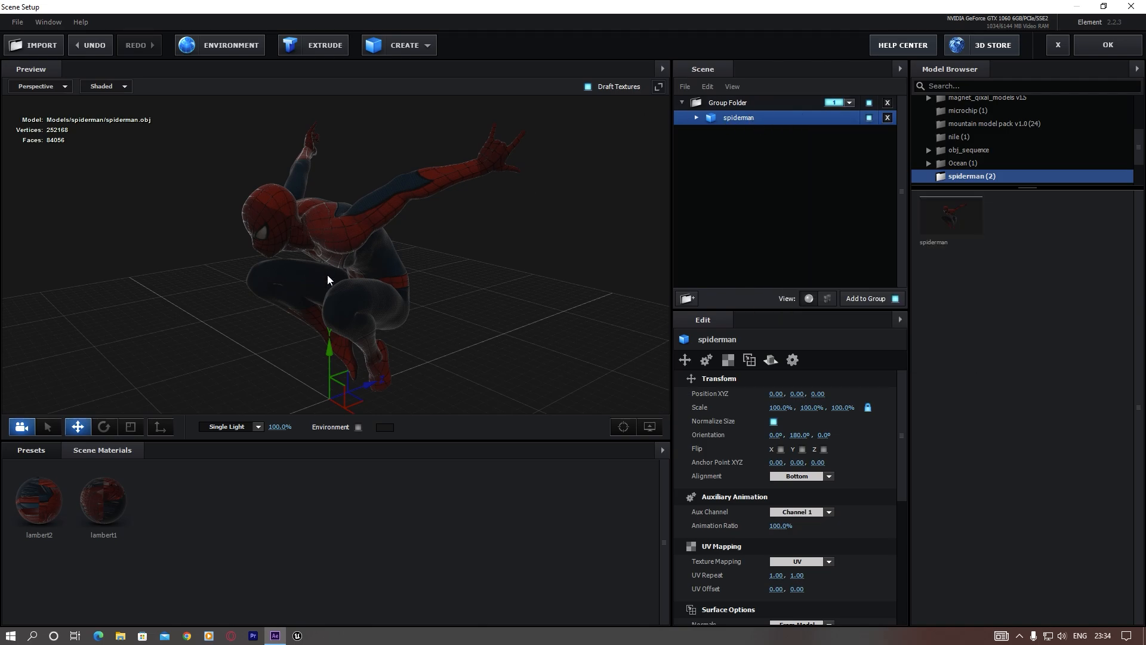
# Add the astranut_000001 preset to the scene and move it beside Spider-Man, to a position of about 0.91, 0.72, 0.00
pyautogui.scroll(4, 974, 119)
pyautogui.click(961, 117)
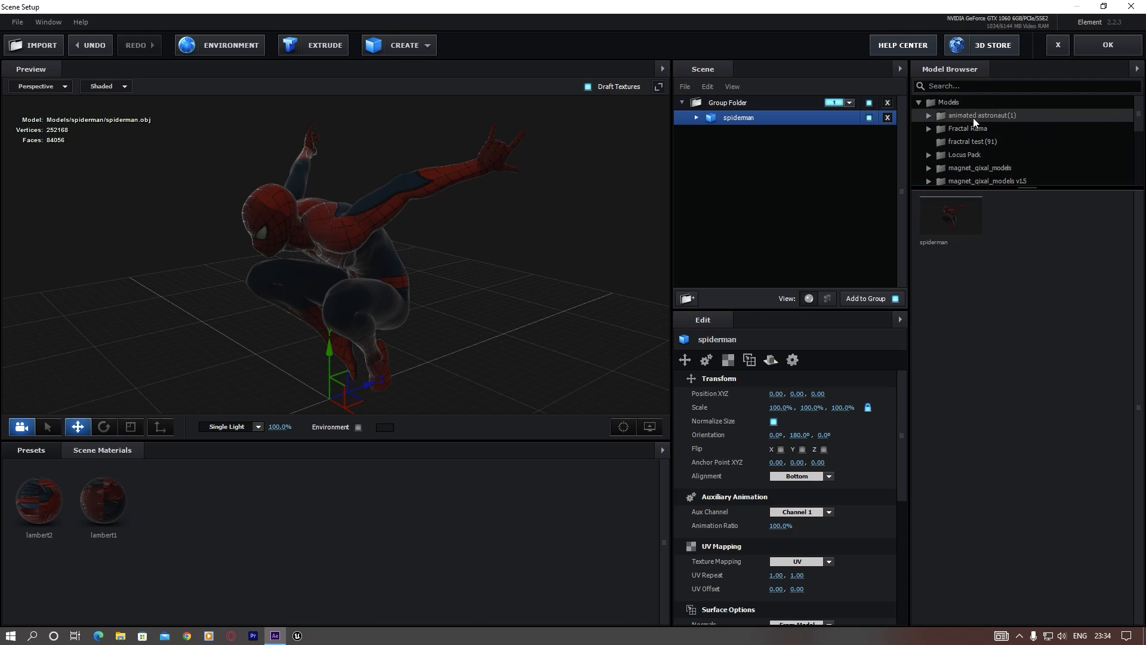
pyautogui.doubleClick(956, 210)
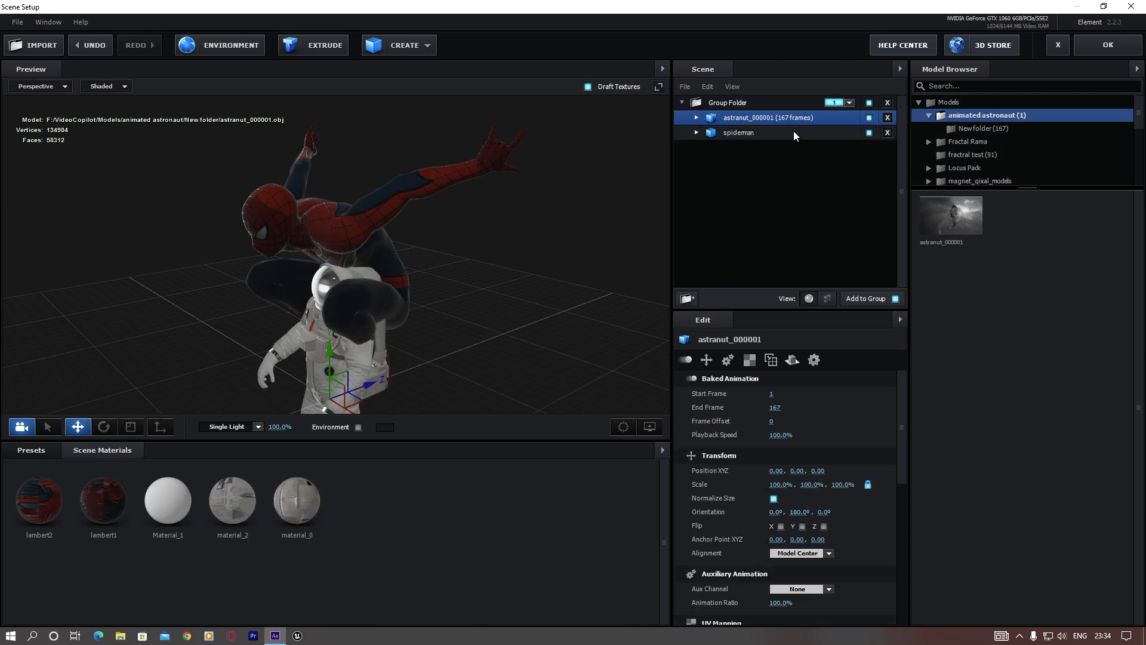
pyautogui.scroll(-4, 424, 250)
pyautogui.moveTo(332, 297); pyautogui.dragTo(332, 233)
pyautogui.moveTo(364, 297); pyautogui.dragTo(667, 206)
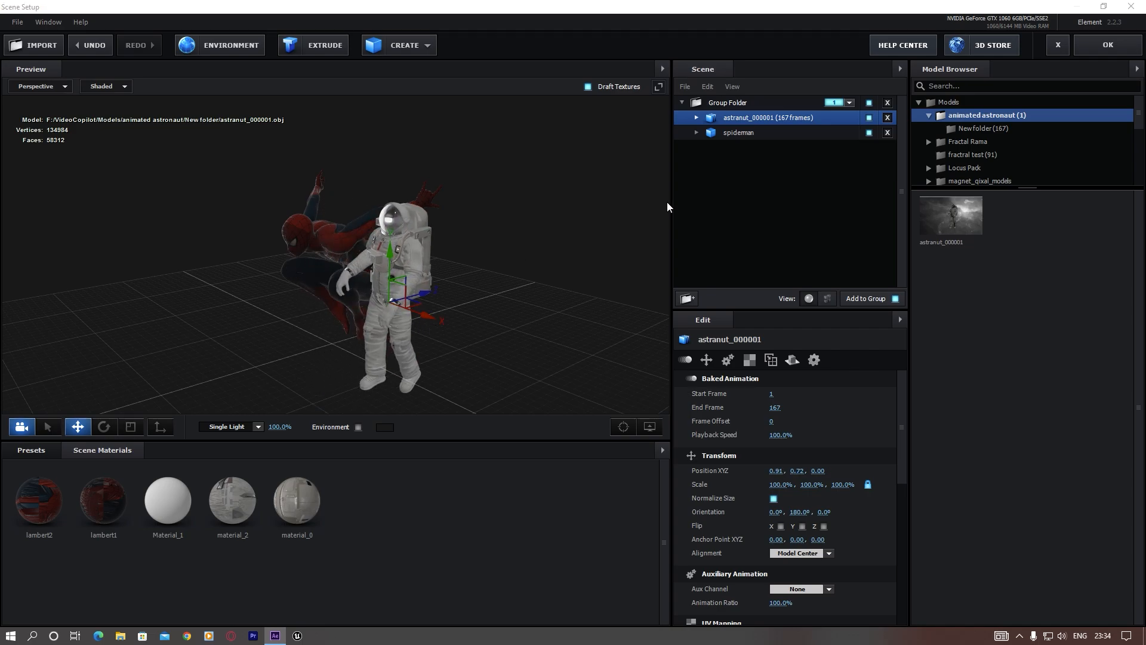
# Assign the astranut_000001 model to auxiliary animation Channel 2
pyautogui.rightClick(754, 119)
pyautogui.moveTo(872, 232)
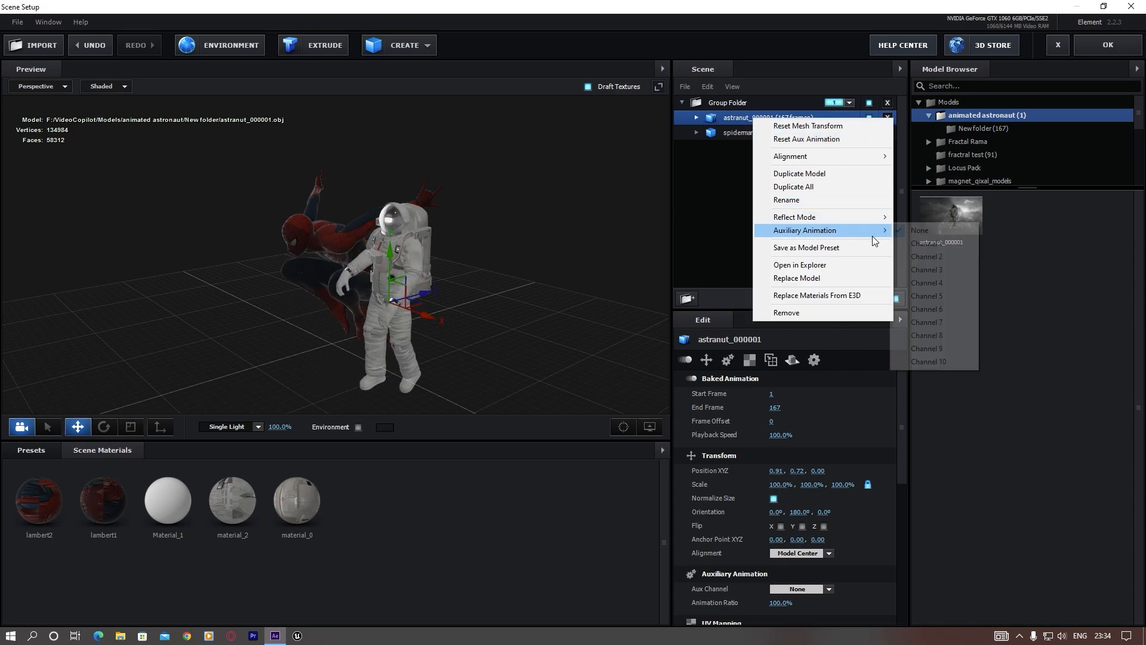
pyautogui.click(924, 257)
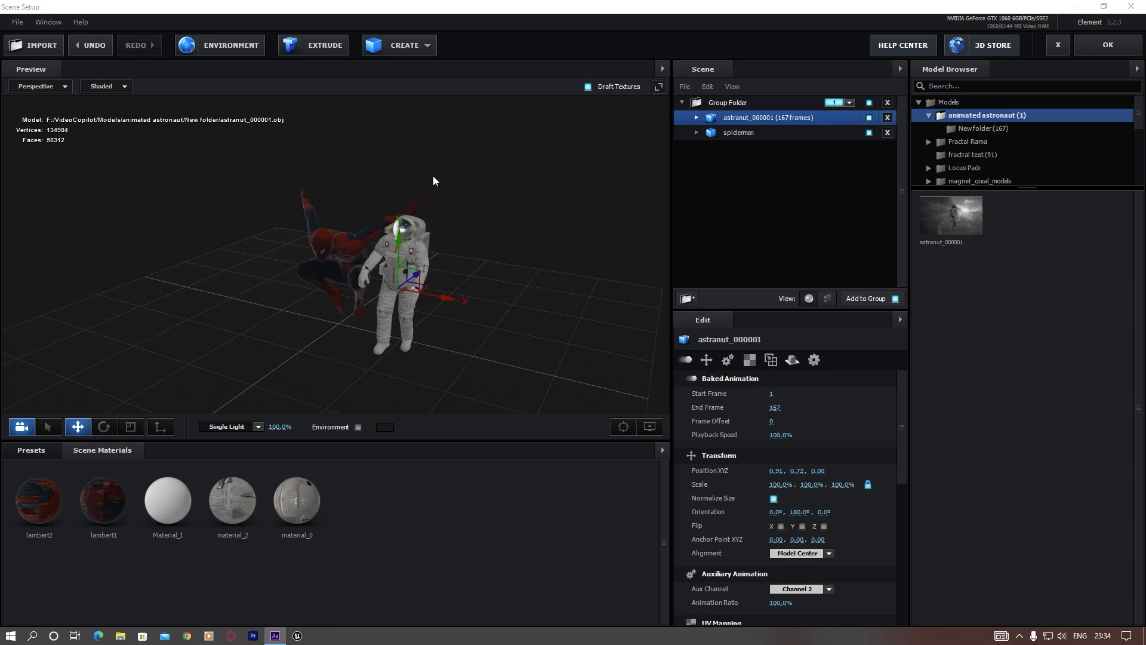
# Apply the scene and reposition Camera 2 so both Spider-Man and the astronaut fit fully within the composition
pyautogui.click(1106, 46)
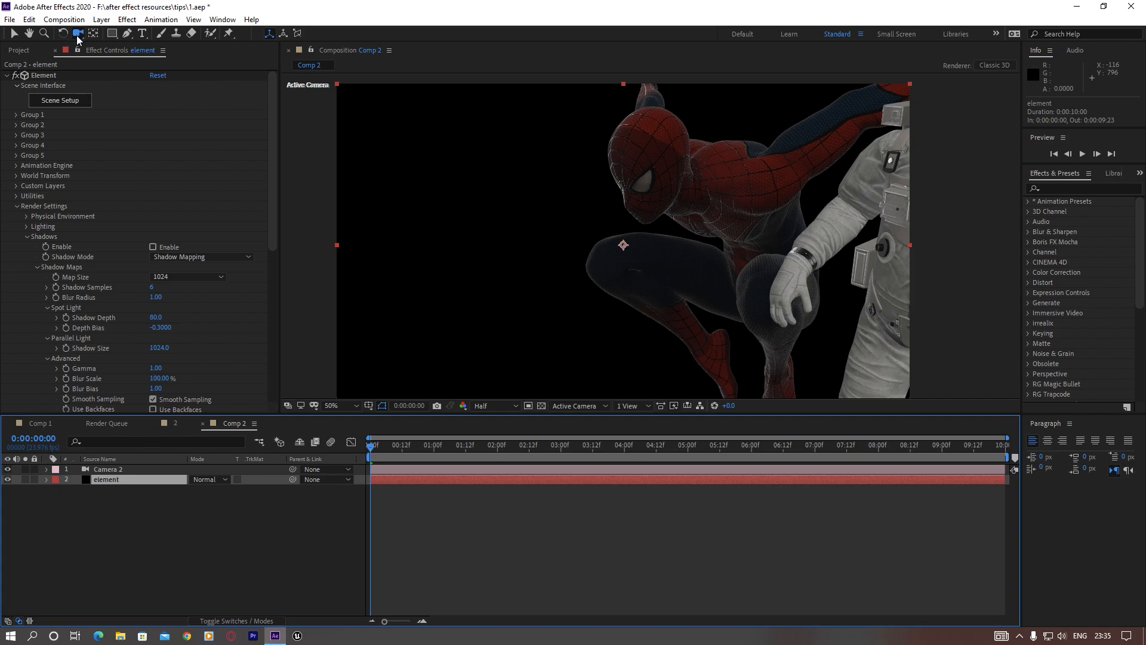
pyautogui.moveTo(596, 187); pyautogui.dragTo(753, 210)
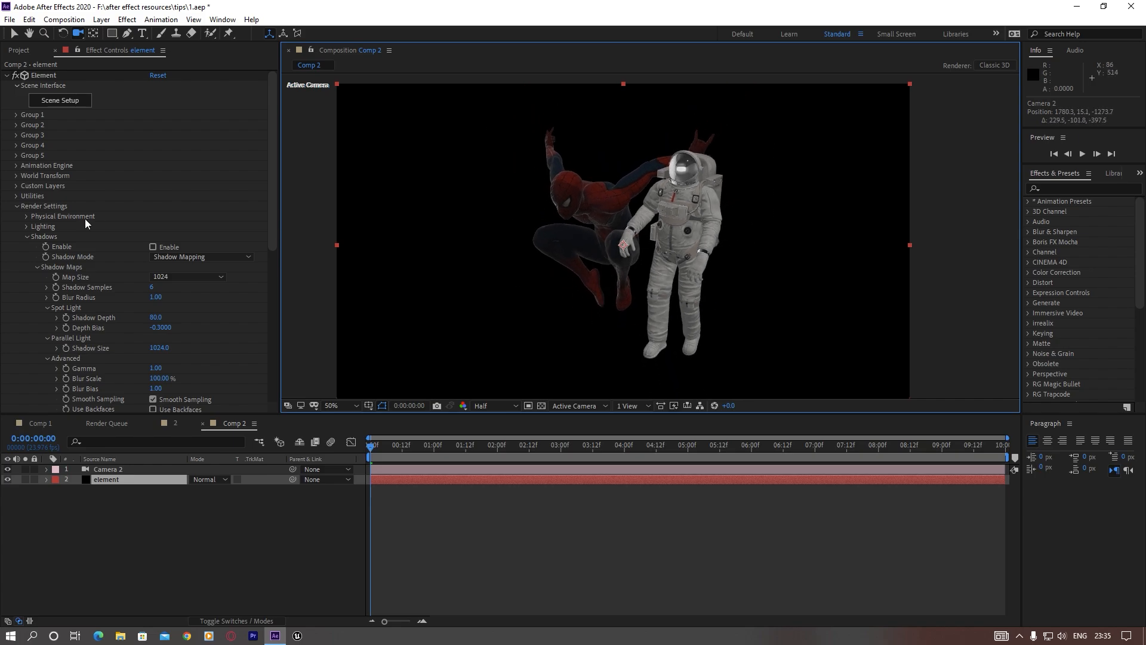
# Create a group null for Group 1 of the Element effect
pyautogui.click(16, 115)
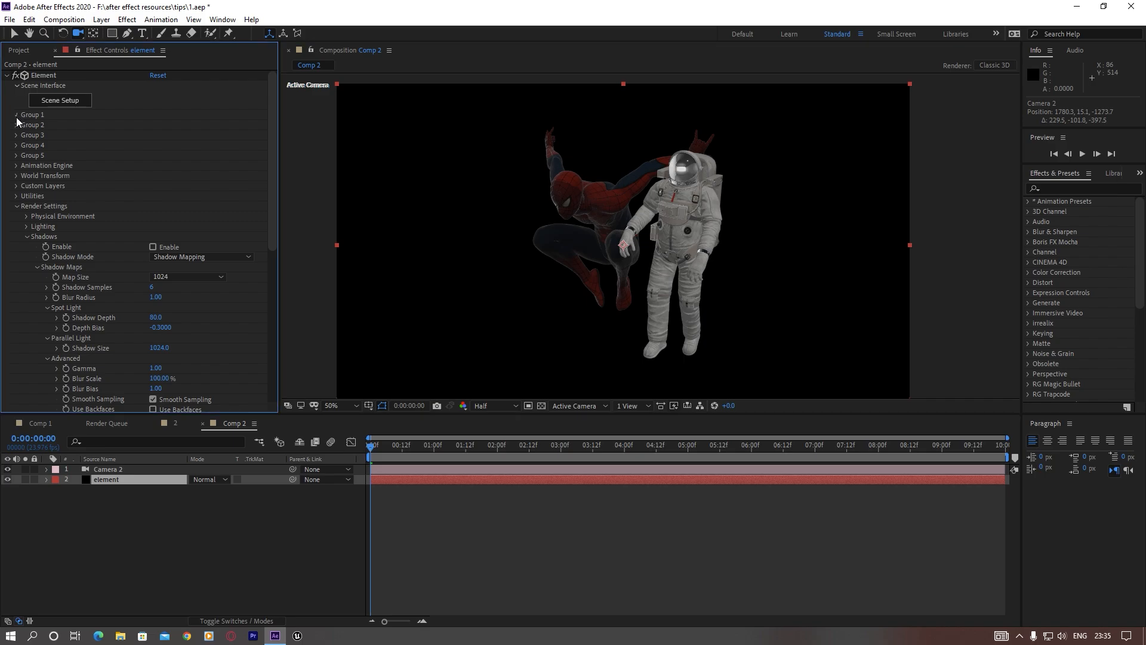
pyautogui.click(36, 186)
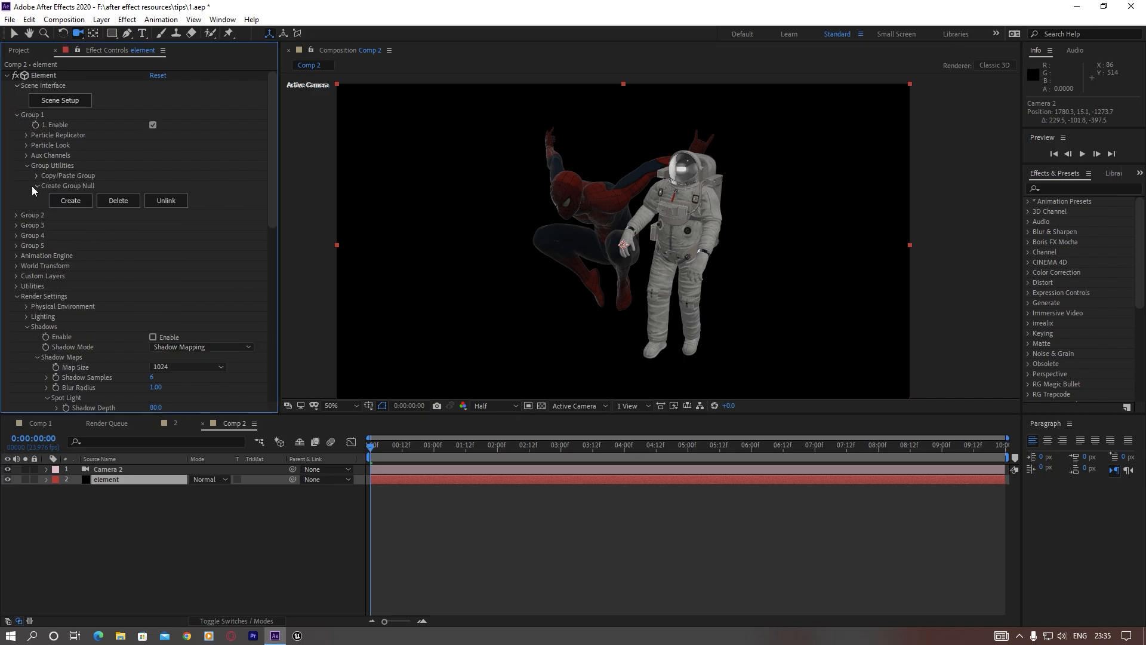
pyautogui.click(70, 200)
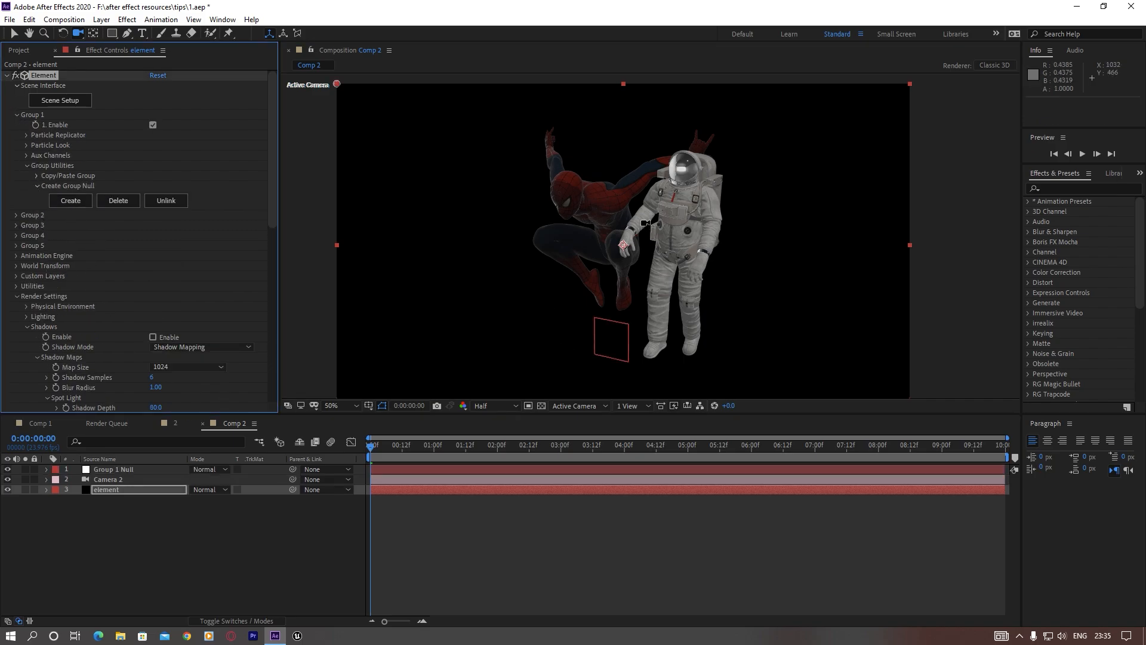
# Move the Group 1 Null to position 953.0, 540.0, 0.0
pyautogui.click(74, 472)
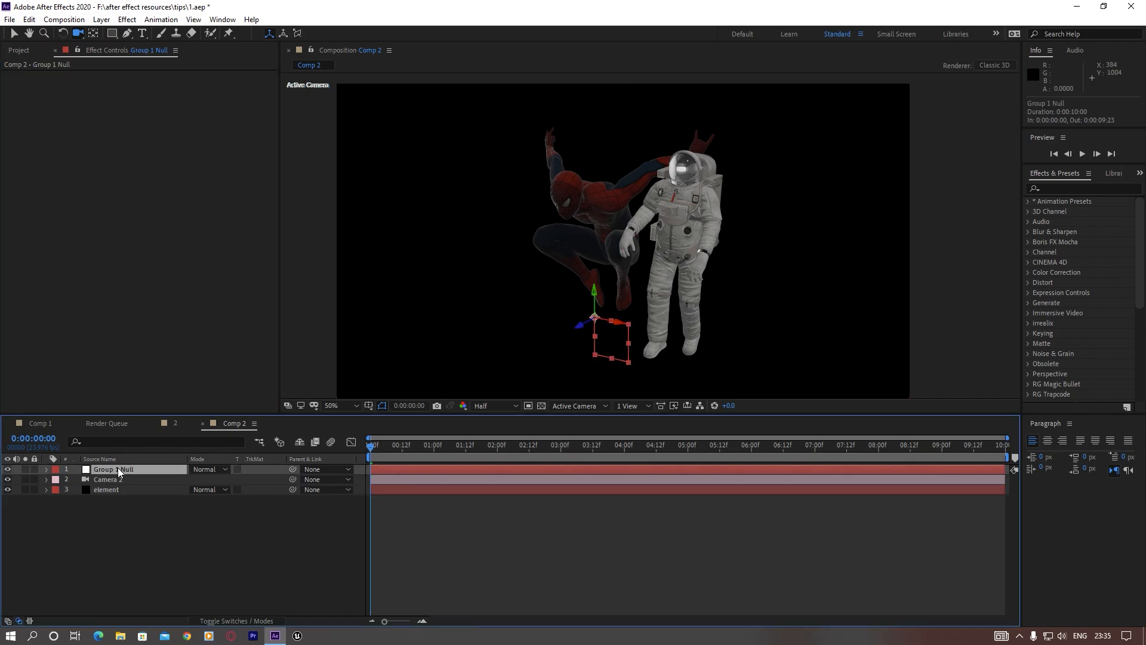
pyautogui.press('p')
pyautogui.moveTo(199, 479); pyautogui.dragTo(210, 479)
pyautogui.moveTo(282, 479); pyautogui.dragTo(239, 478)
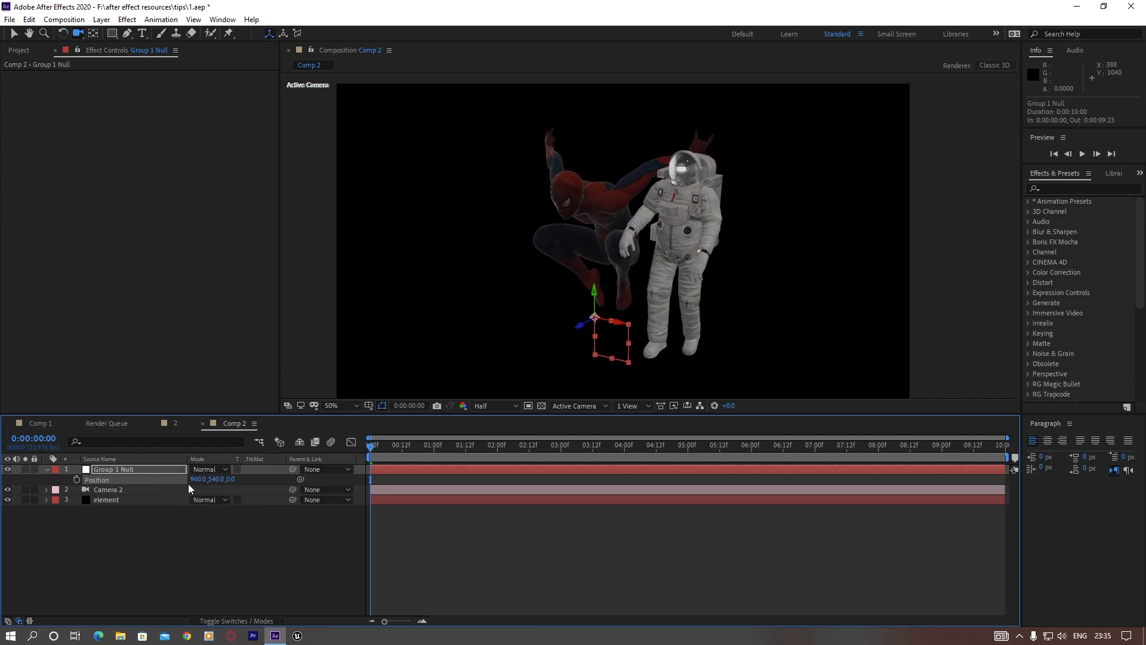
pyautogui.moveTo(192, 479); pyautogui.dragTo(186, 480)
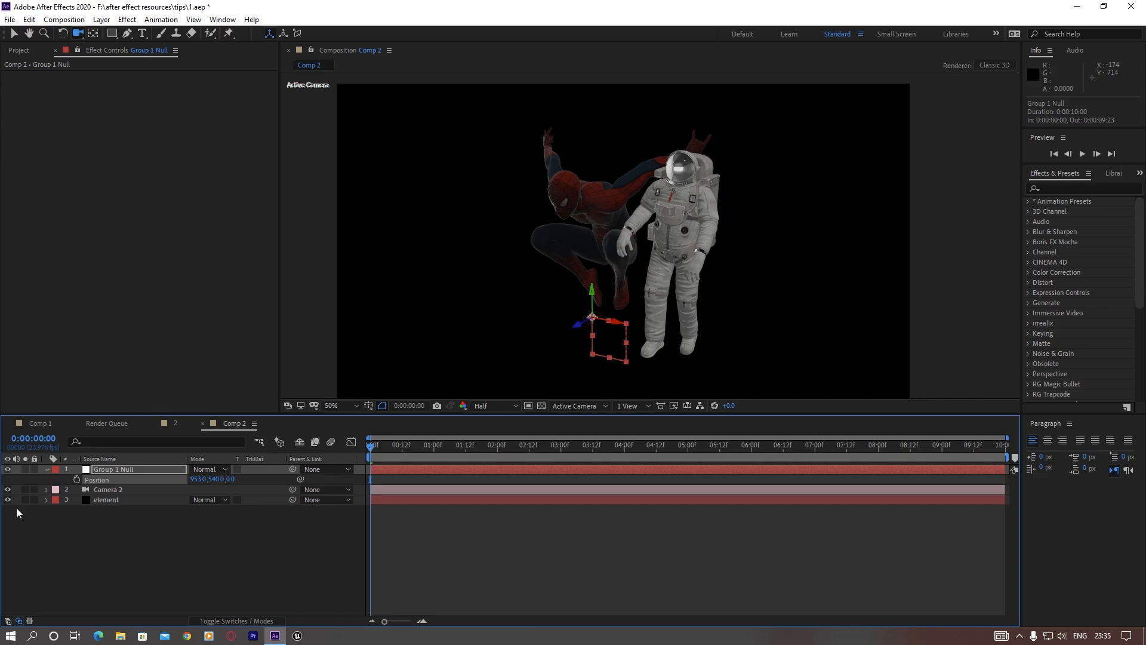
# Move Spider-Man by setting Group 1's auxiliary Channel 1 Position Z to about -0.97
pyautogui.click(107, 499)
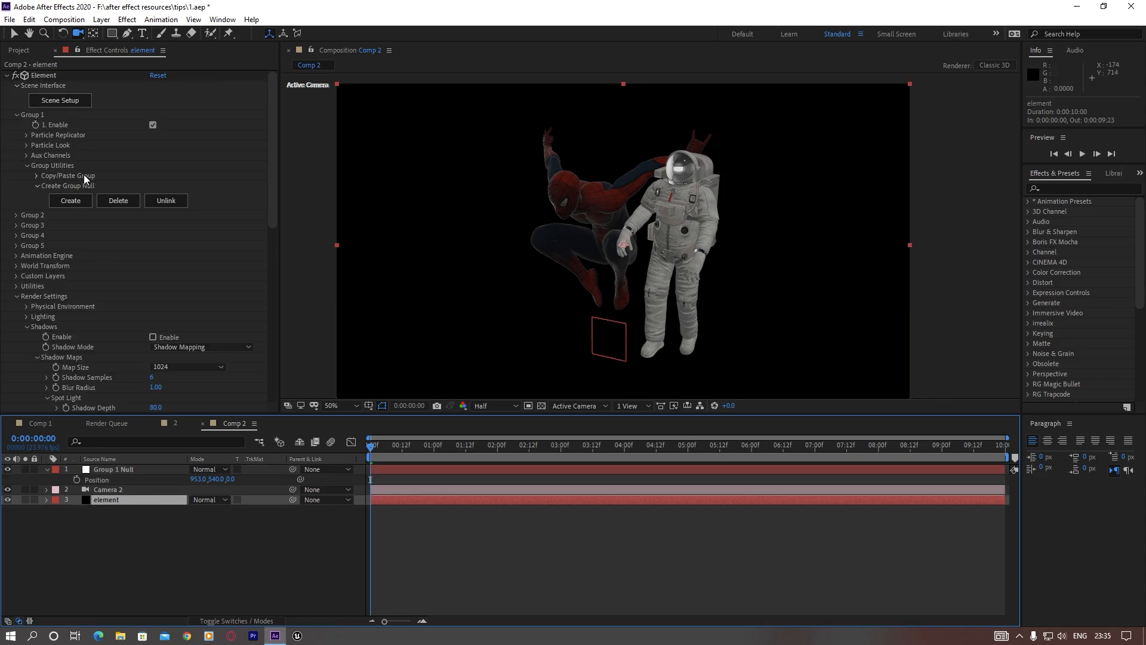
pyautogui.click(25, 155)
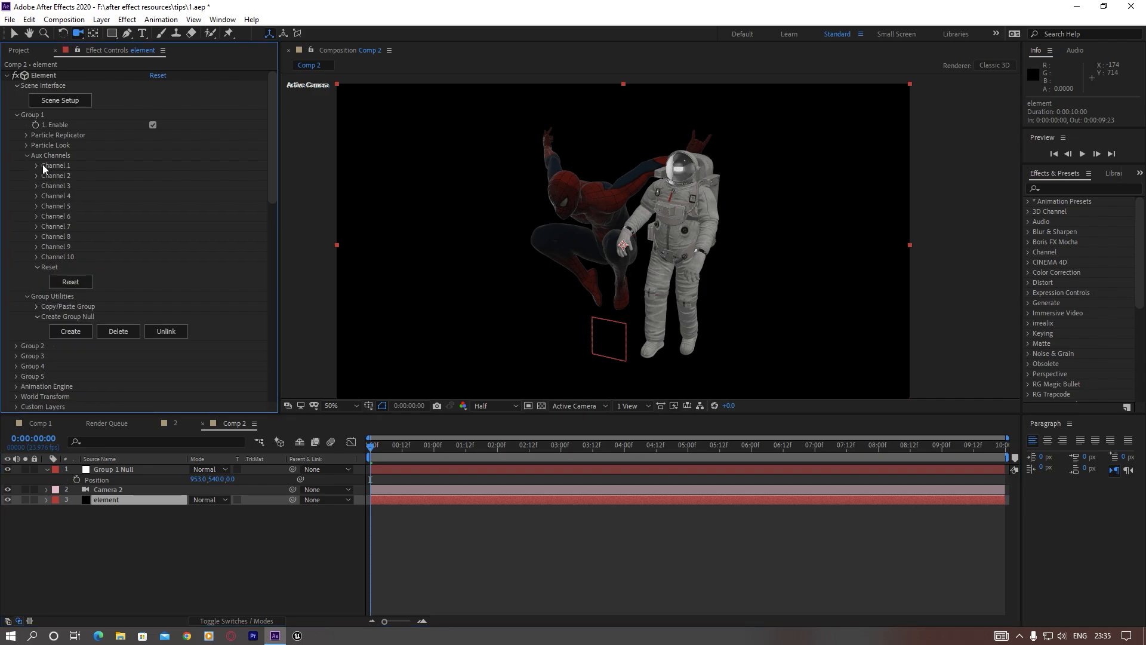
pyautogui.click(36, 166)
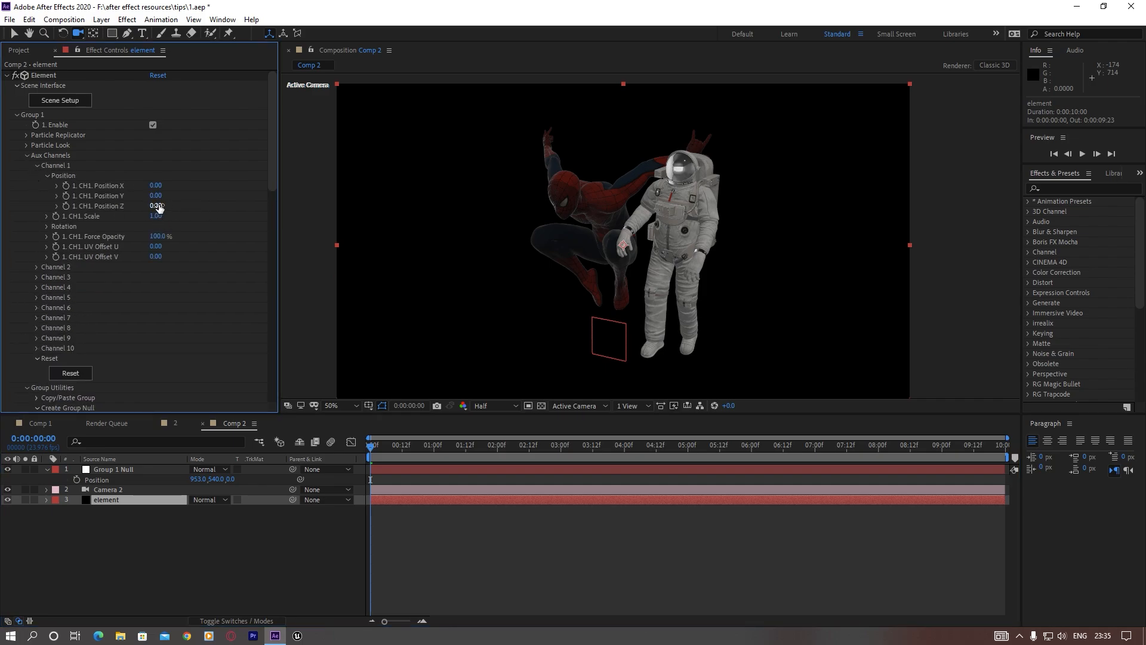
pyautogui.moveTo(192, 203); pyautogui.dragTo(125, 228)
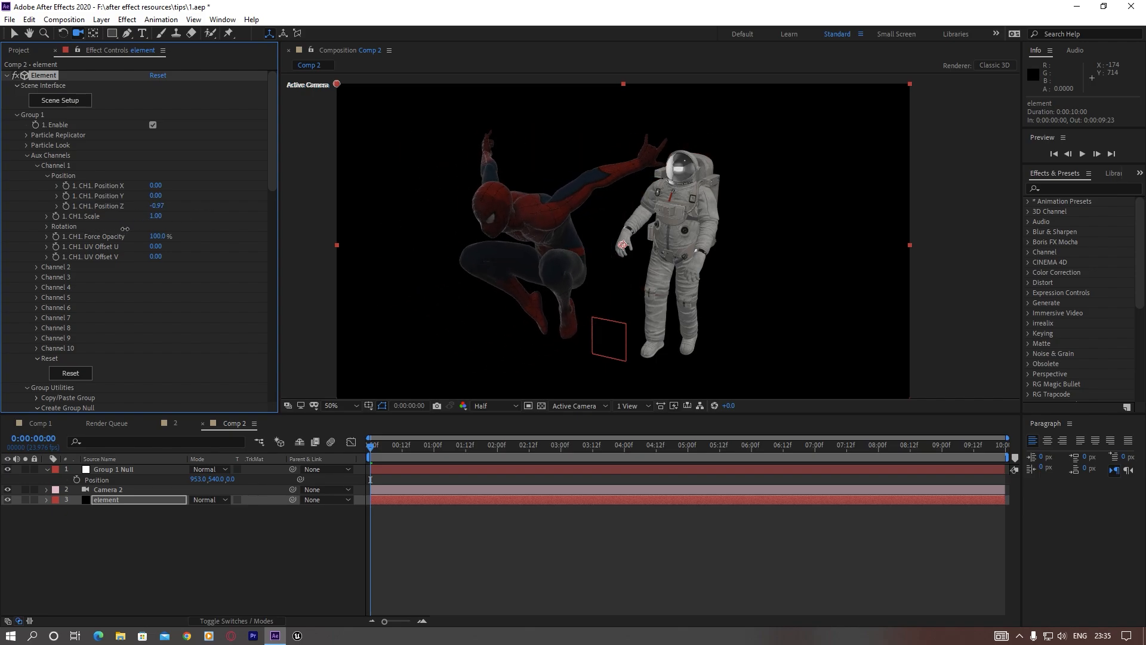
# Set Group 1's auxiliary Channel 2 Position Z to about -0.29 to move the astronaut, and orbit Camera 2 slightly around the models
pyautogui.click(35, 267)
pyautogui.moveTo(155, 307)
pyautogui.mouseDown()
pyautogui.moveTo(182, 309)
pyautogui.moveTo(136, 328)
pyautogui.moveTo(166, 323)
pyautogui.mouseUp()
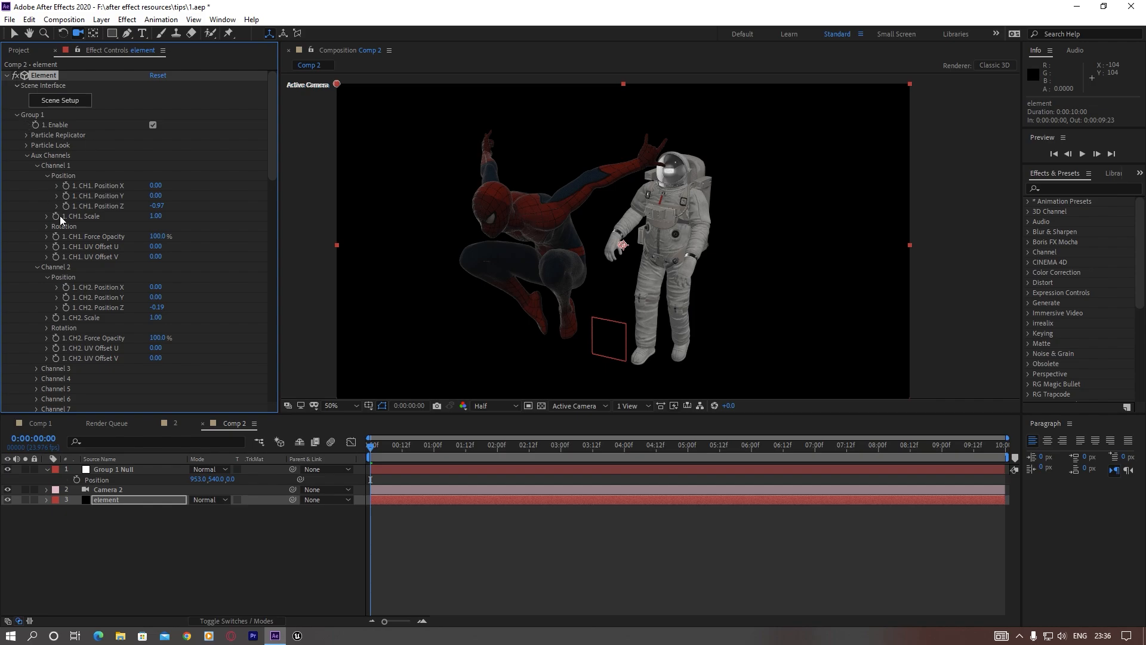
pyautogui.moveTo(758, 252); pyautogui.dragTo(736, 258)
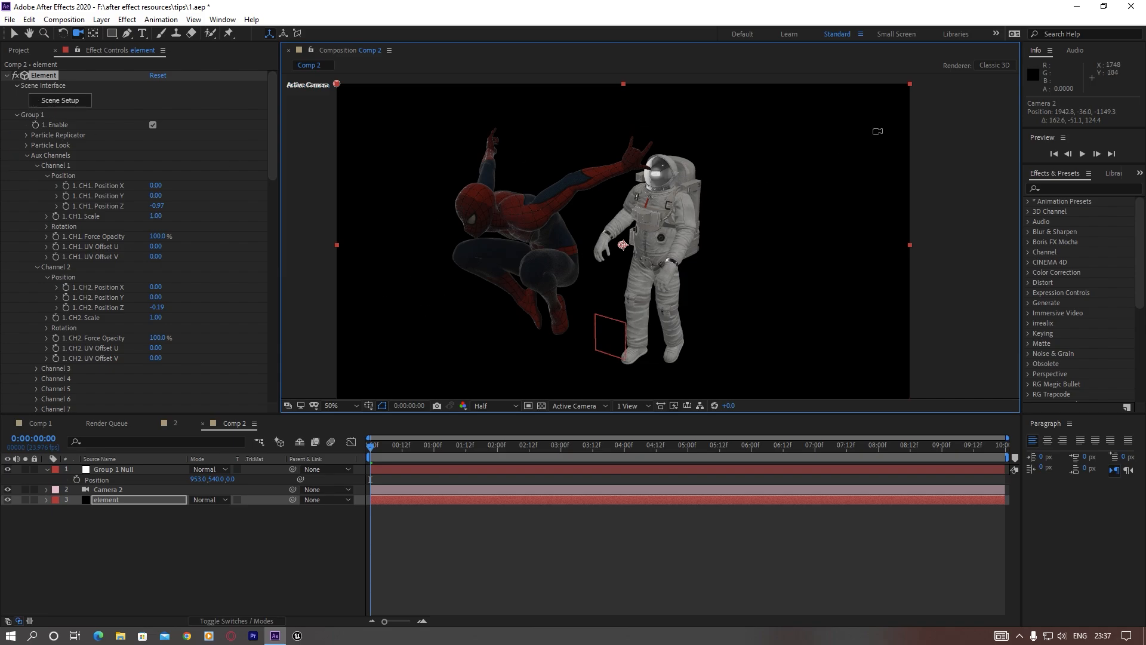
# Open the Element scene setup, examine the group numbers available for the Group Folder, and return to the composition
pyautogui.click(64, 104)
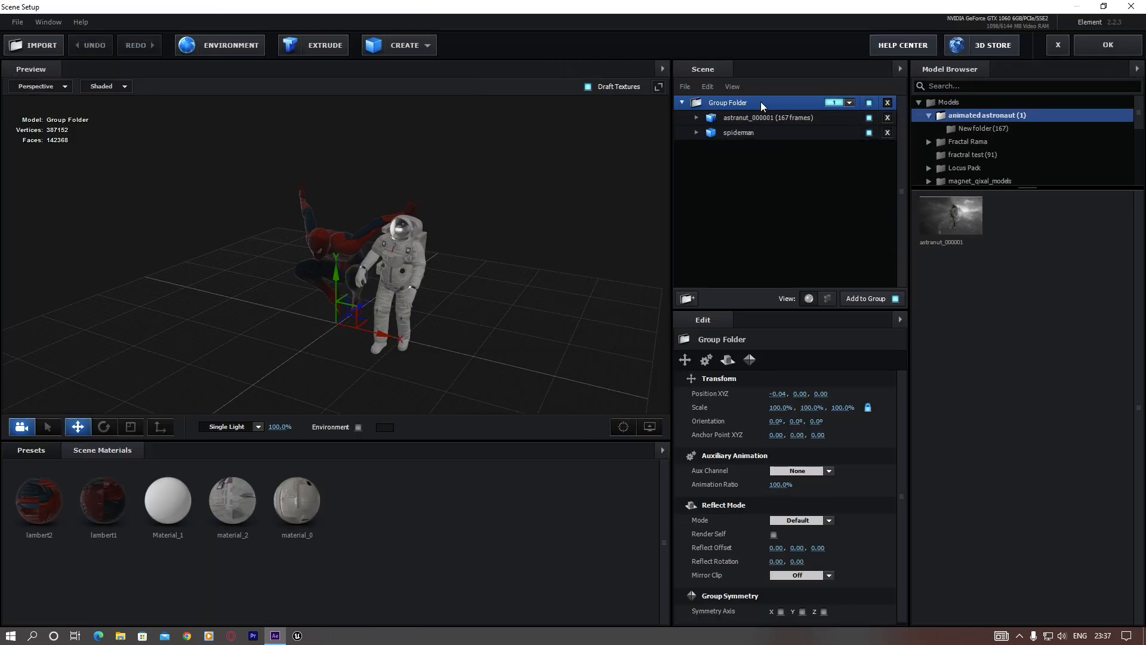
pyautogui.click(844, 101)
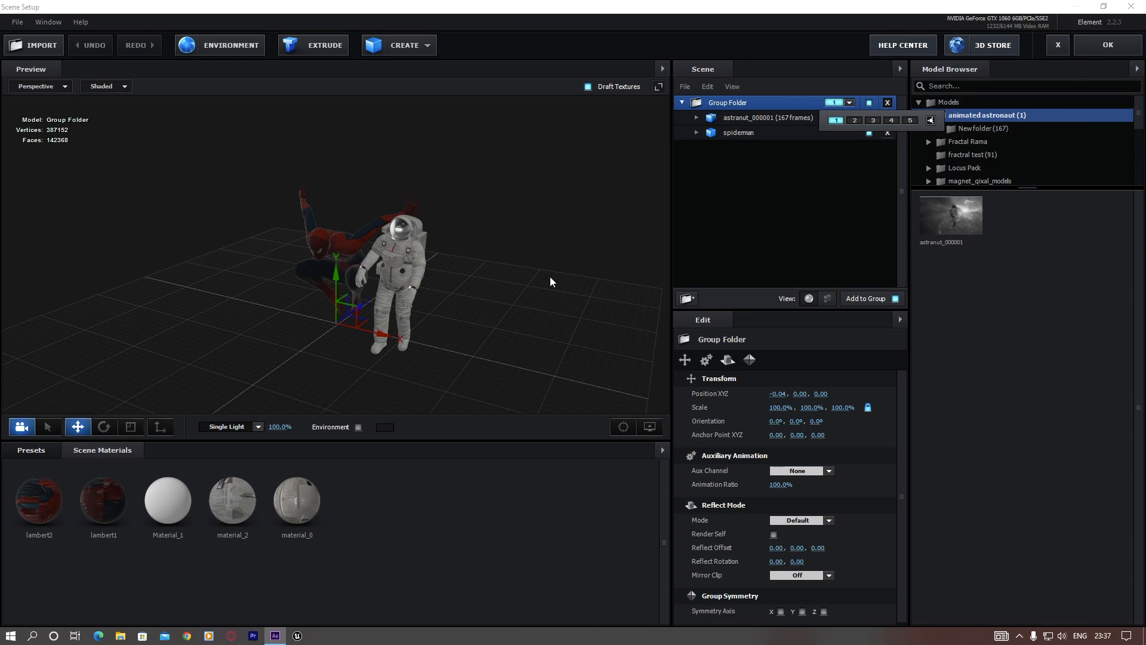
pyautogui.click(1107, 45)
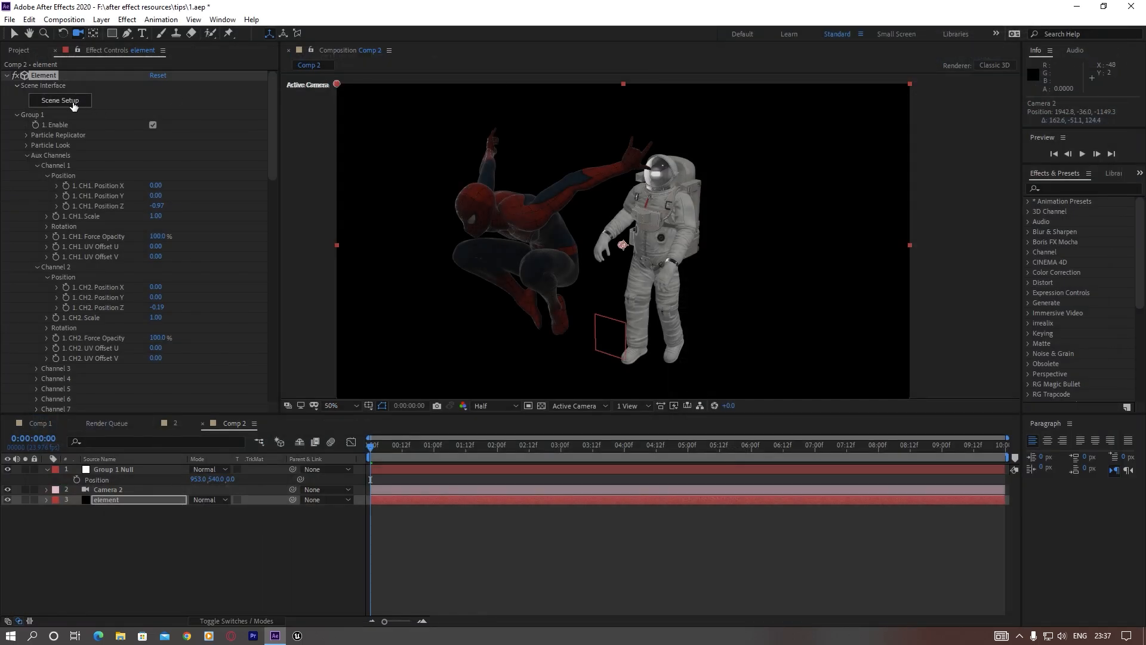
# Duplicate the Element effect on the element layer and collapse both effects
pyautogui.click(42, 74)
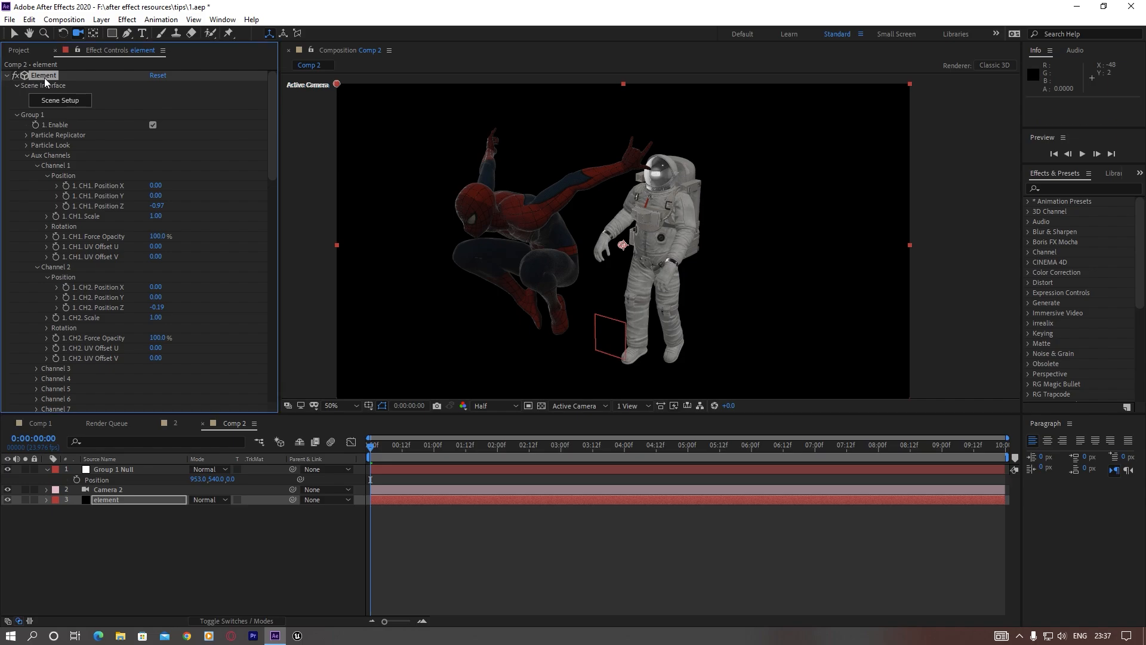
pyautogui.hotkey('ctrl', 'd')
pyautogui.scroll(15, 46, 152)
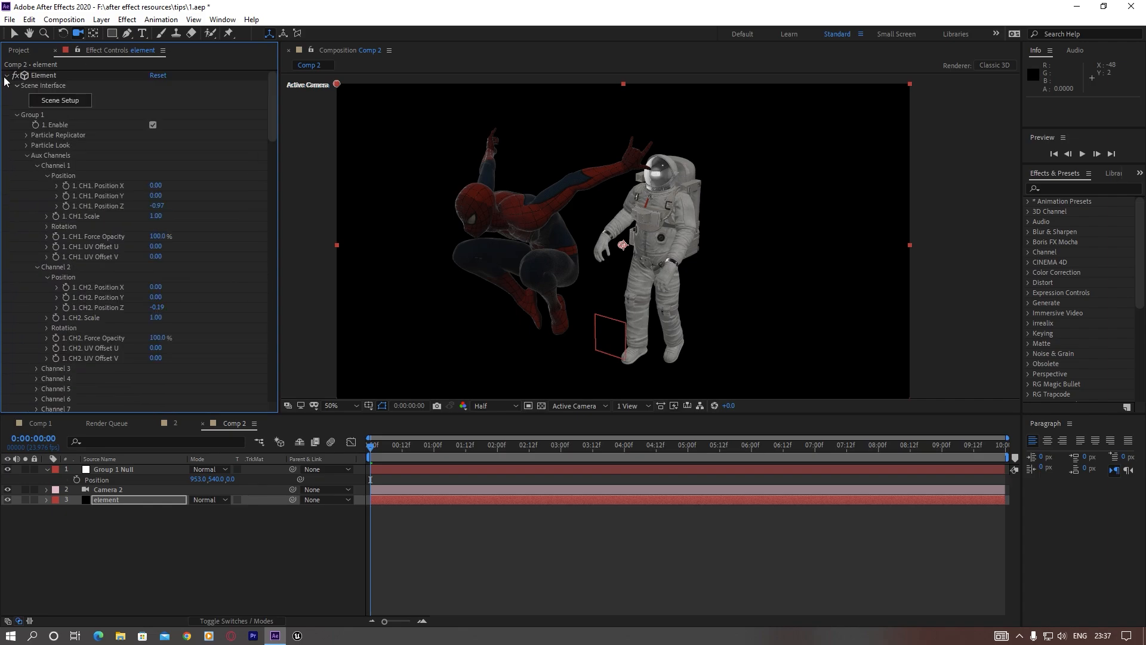
pyautogui.click(5, 76)
pyautogui.click(6, 86)
pyautogui.click(43, 80)
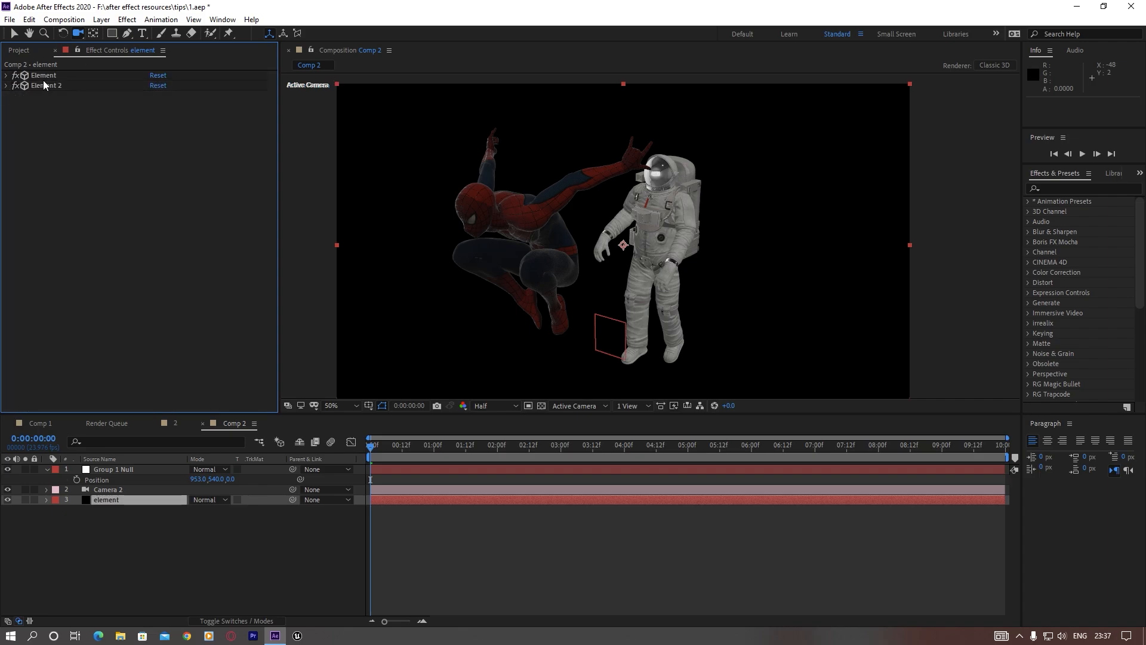
pyautogui.click(45, 86)
pyautogui.press('Return')
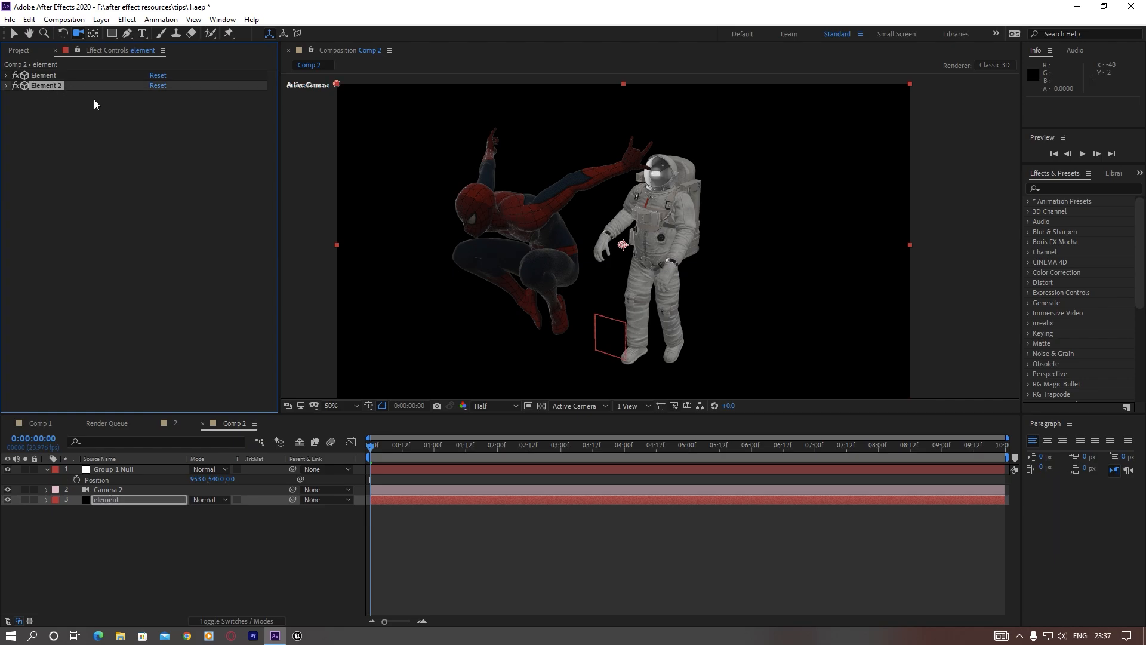
pyautogui.click(45, 76)
pyautogui.press('Return')
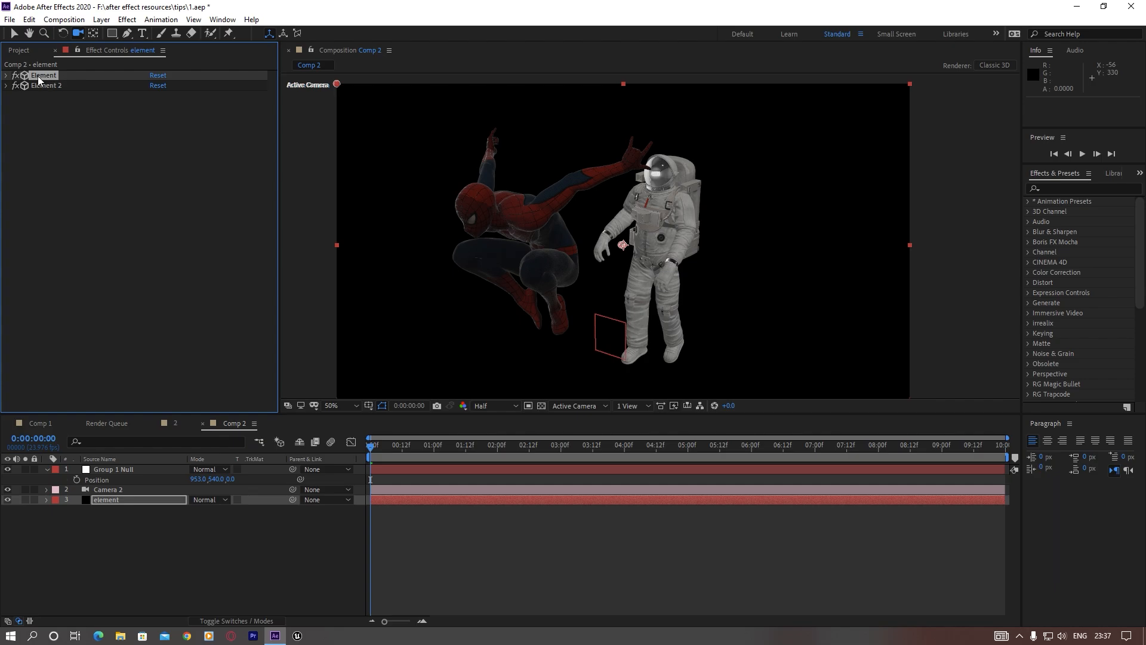
# In the first Element effect's scene, duplicate the astranut_000001 model and move the copy across Spider-Man to about -1.53, 0.72, 0.00
pyautogui.click(7, 76)
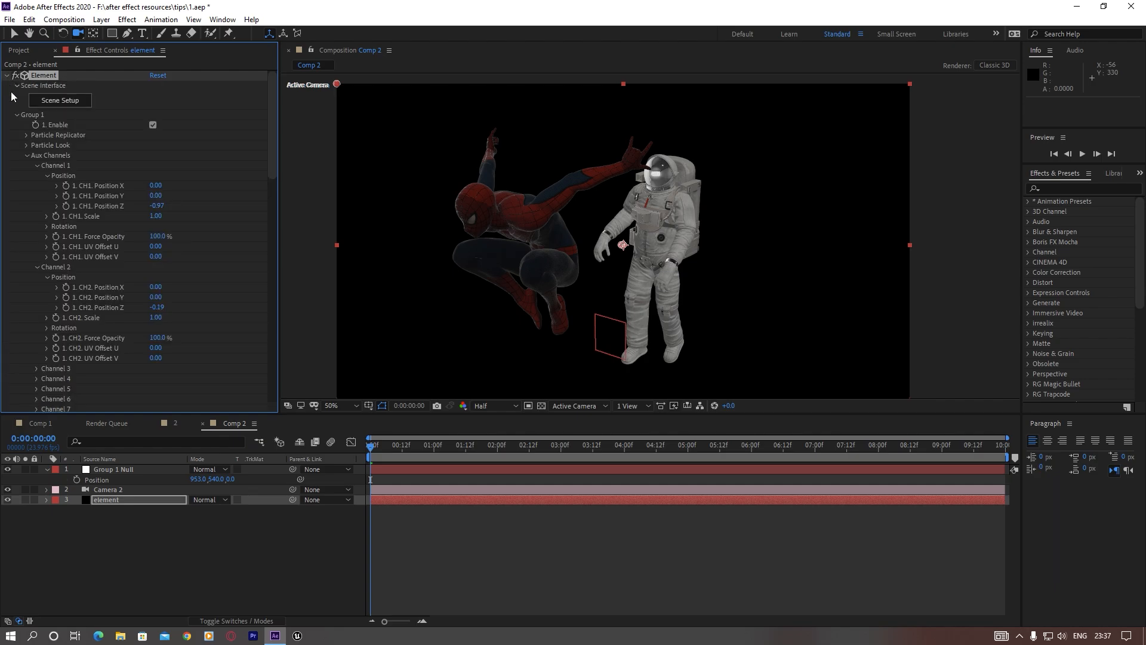
pyautogui.click(58, 100)
pyautogui.click(747, 117)
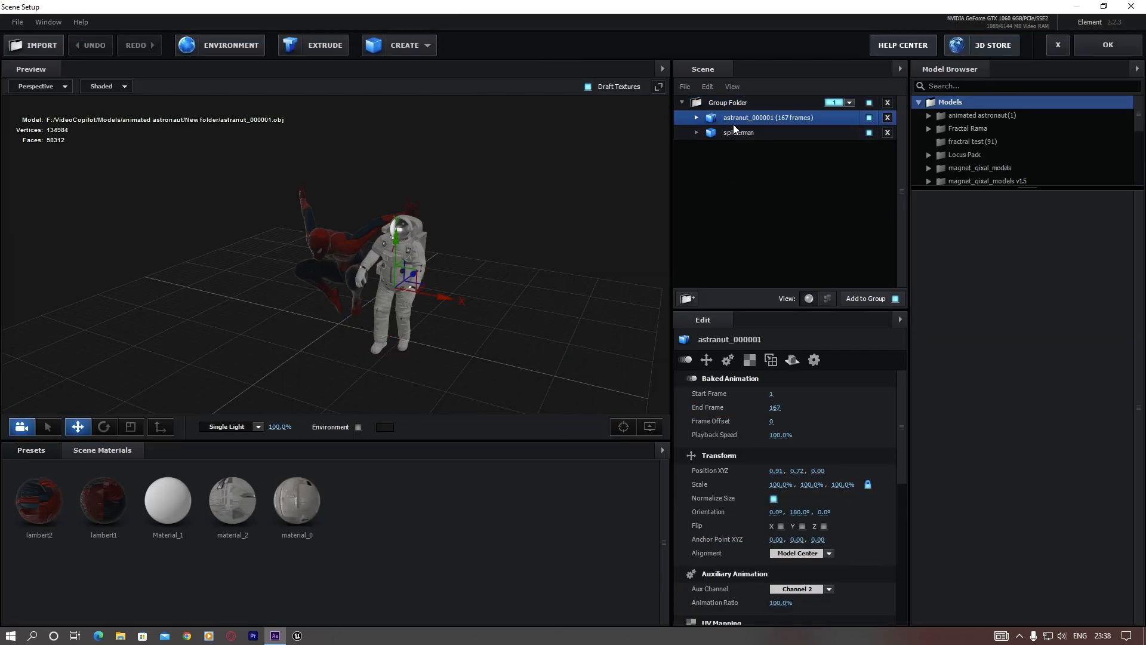
pyautogui.click(744, 131)
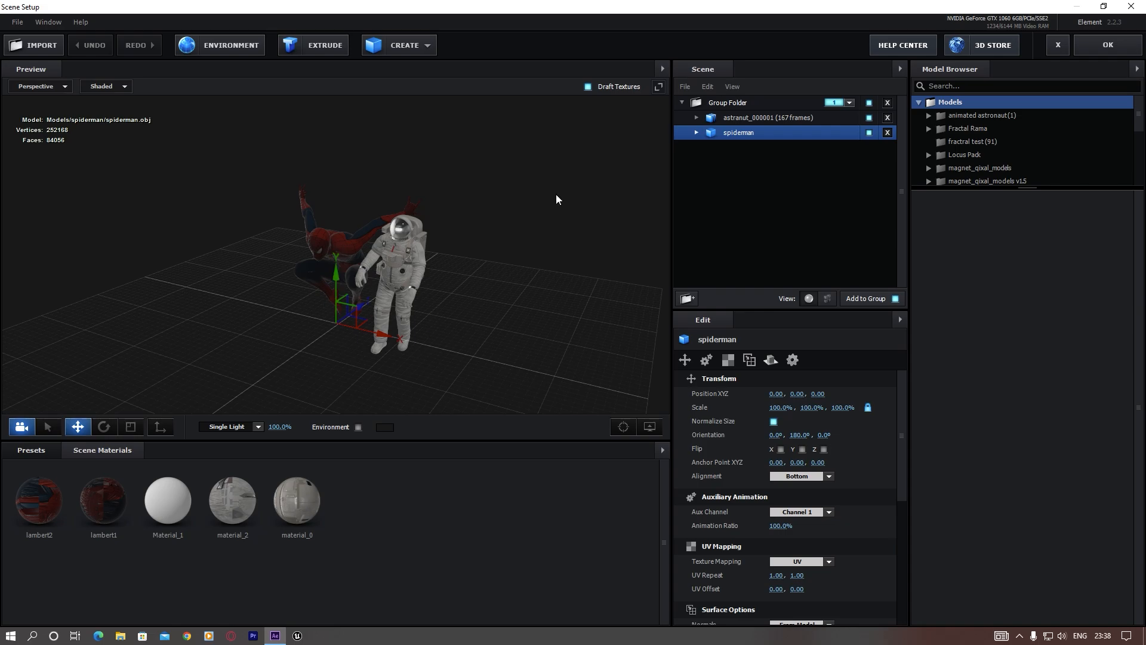
pyautogui.click(751, 119)
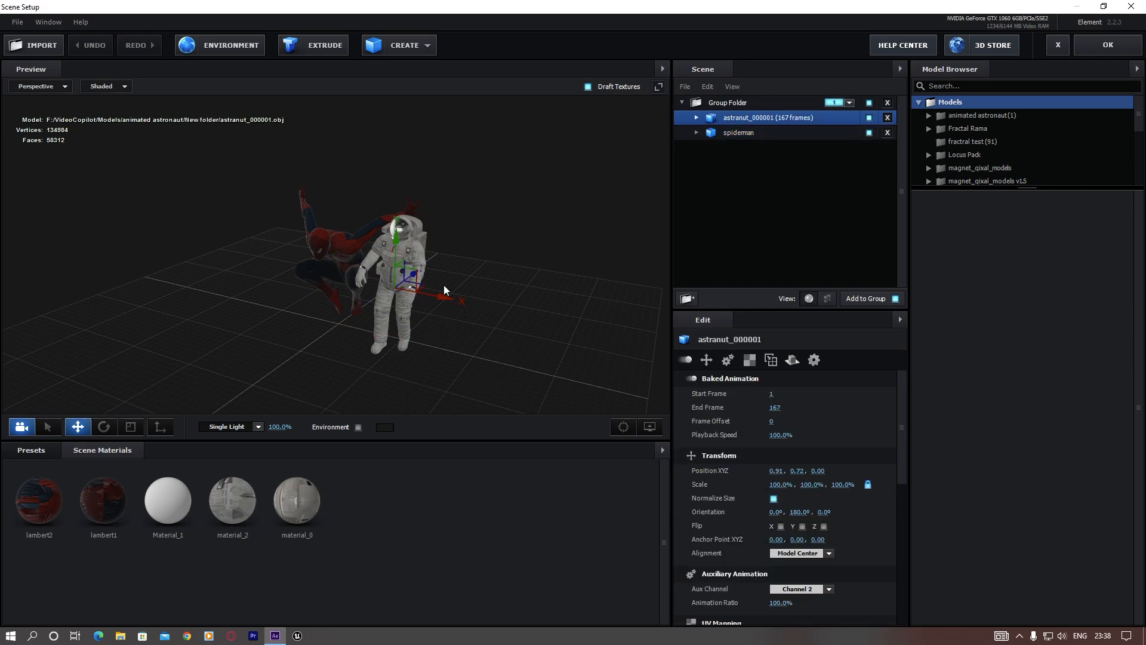
pyautogui.hotkey('ctrl', 'd')
pyautogui.moveTo(448, 298); pyautogui.dragTo(310, 338)
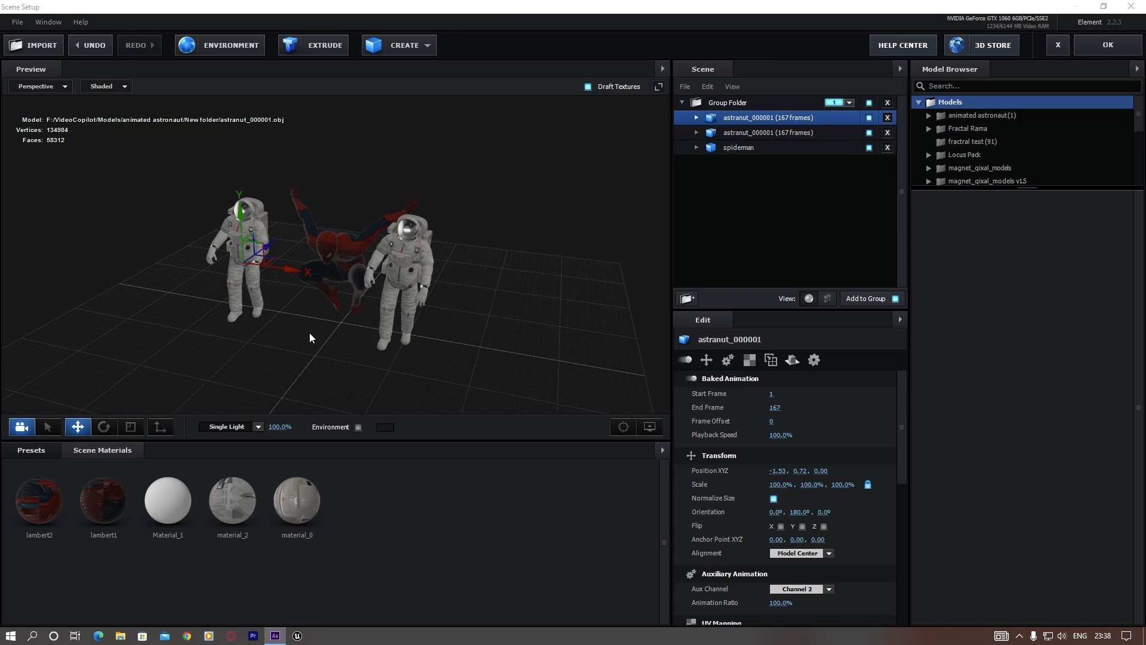
# Assign the duplicated astronaut to auxiliary animation Channel 3 and apply the scene
pyautogui.rightClick(761, 122)
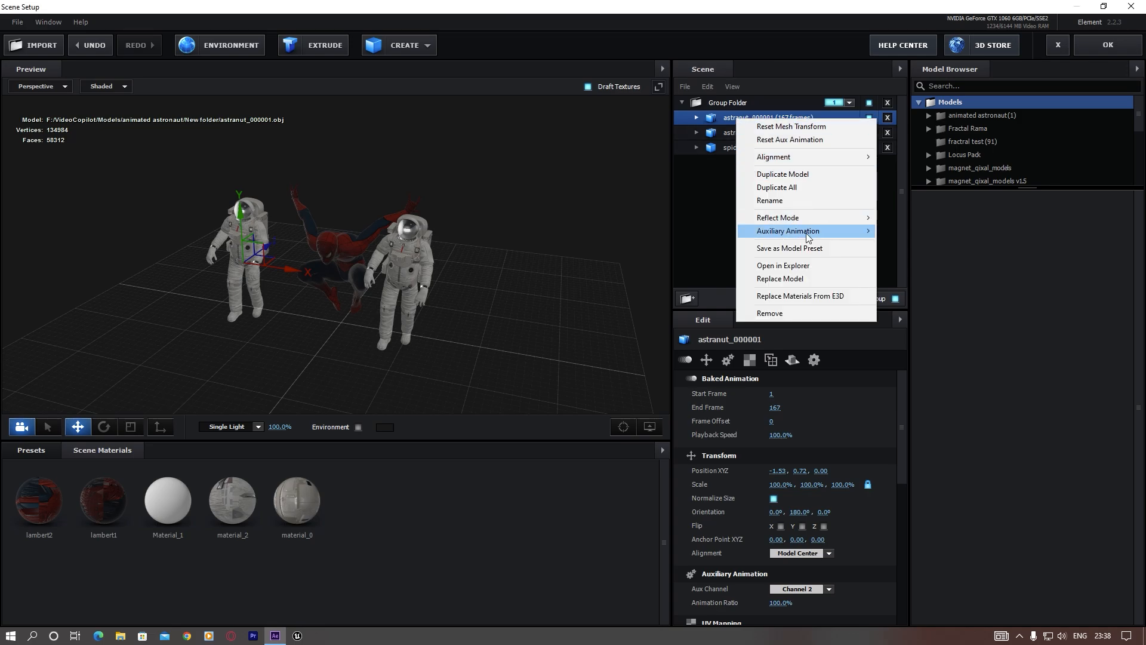
pyautogui.moveTo(788, 234)
pyautogui.click(920, 271)
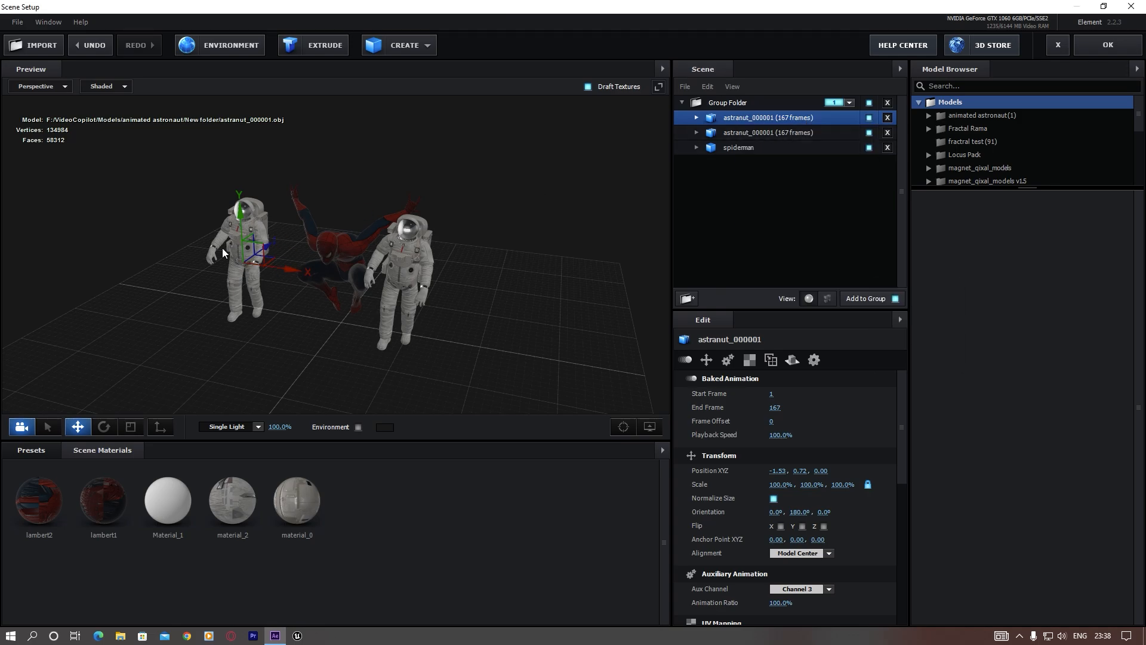
pyautogui.click(1124, 47)
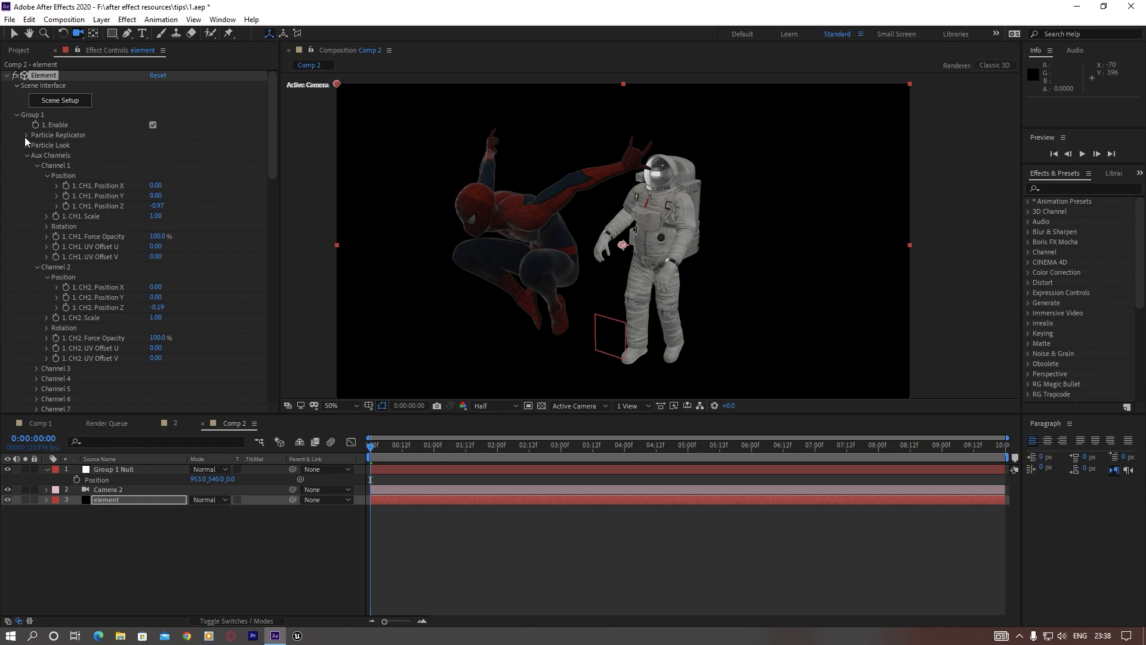
# Collapse the first Element effect and open the scene setup of Element 2 to examine its models
pyautogui.click(7, 76)
pyautogui.click(40, 86)
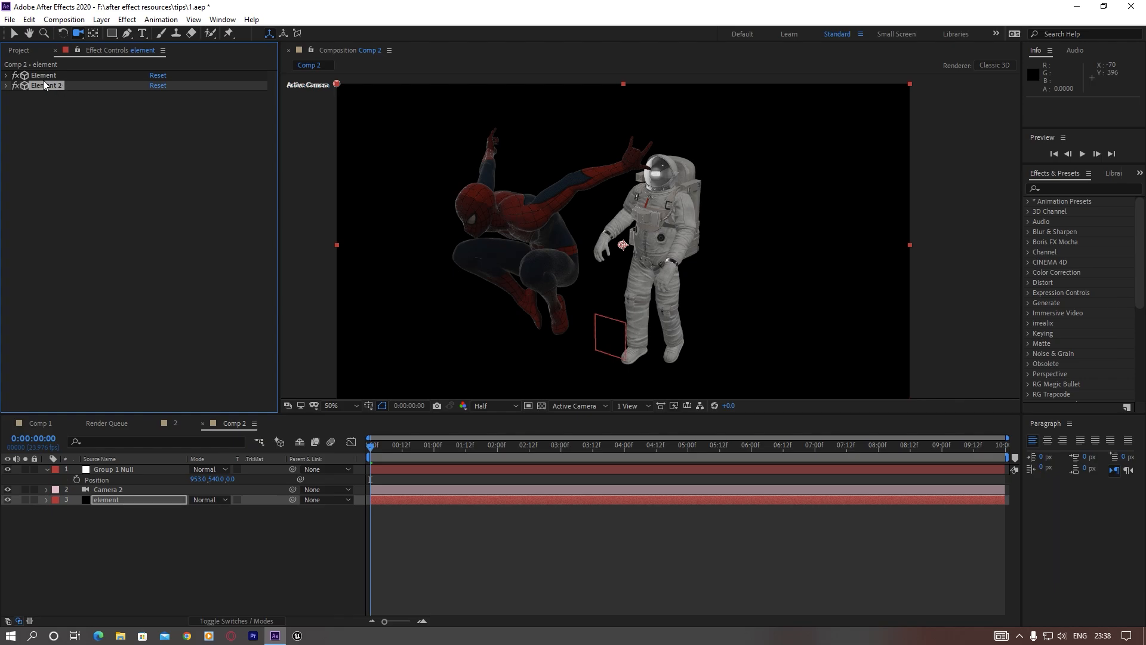
pyautogui.click(33, 75)
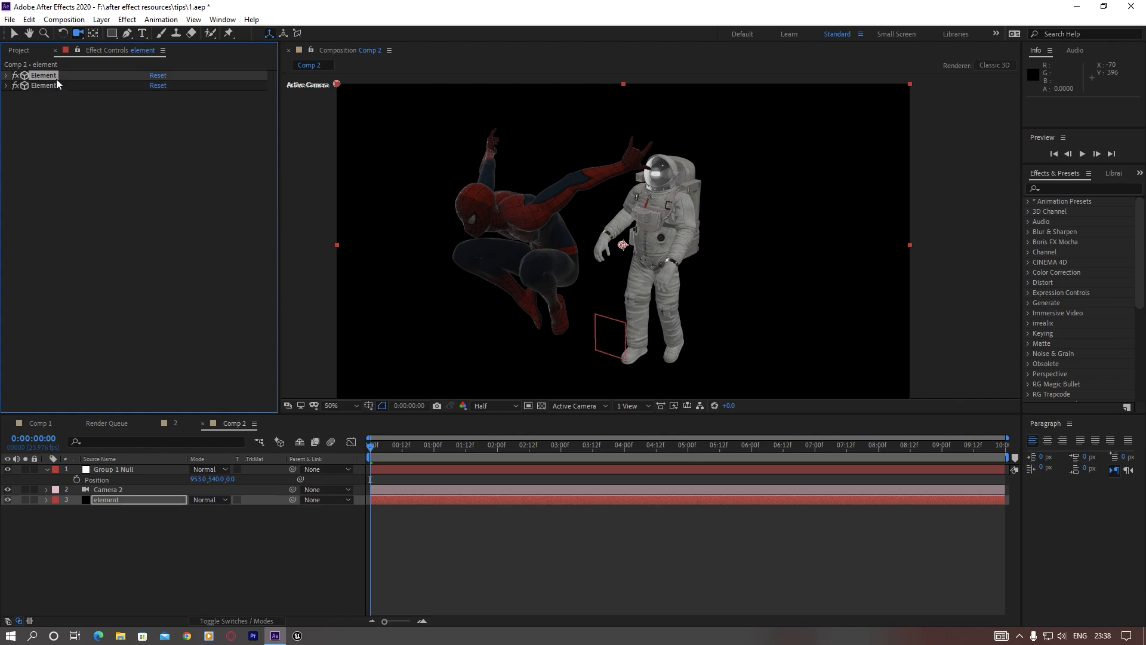
pyautogui.click(43, 87)
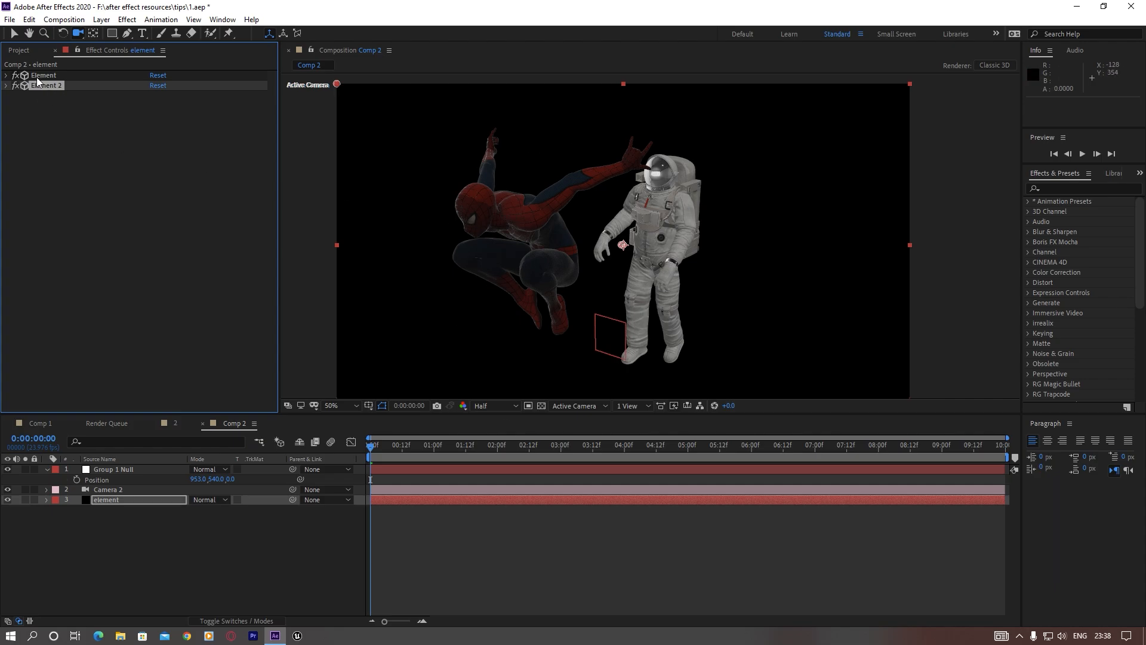
pyautogui.click(57, 75)
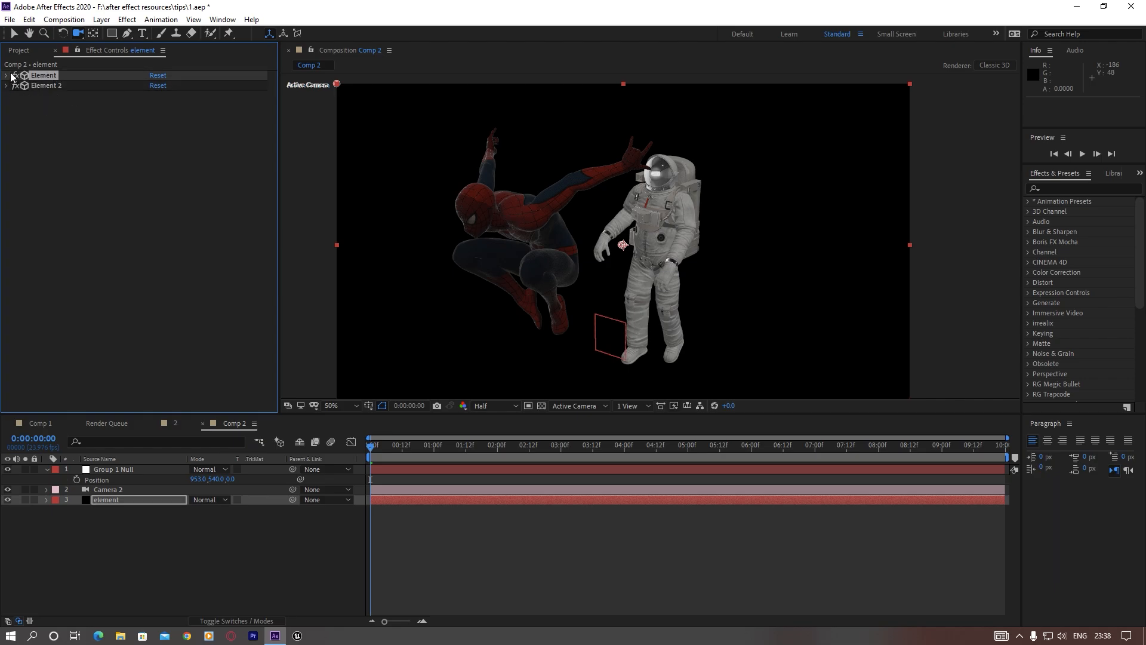
pyautogui.click(42, 86)
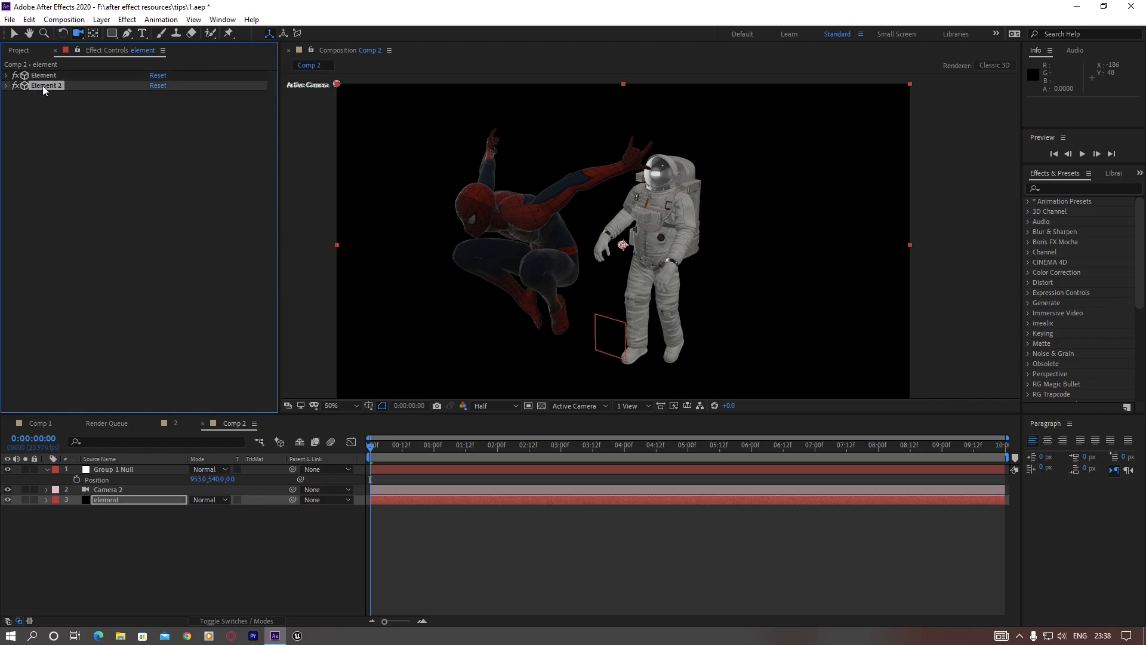
pyautogui.click(6, 85)
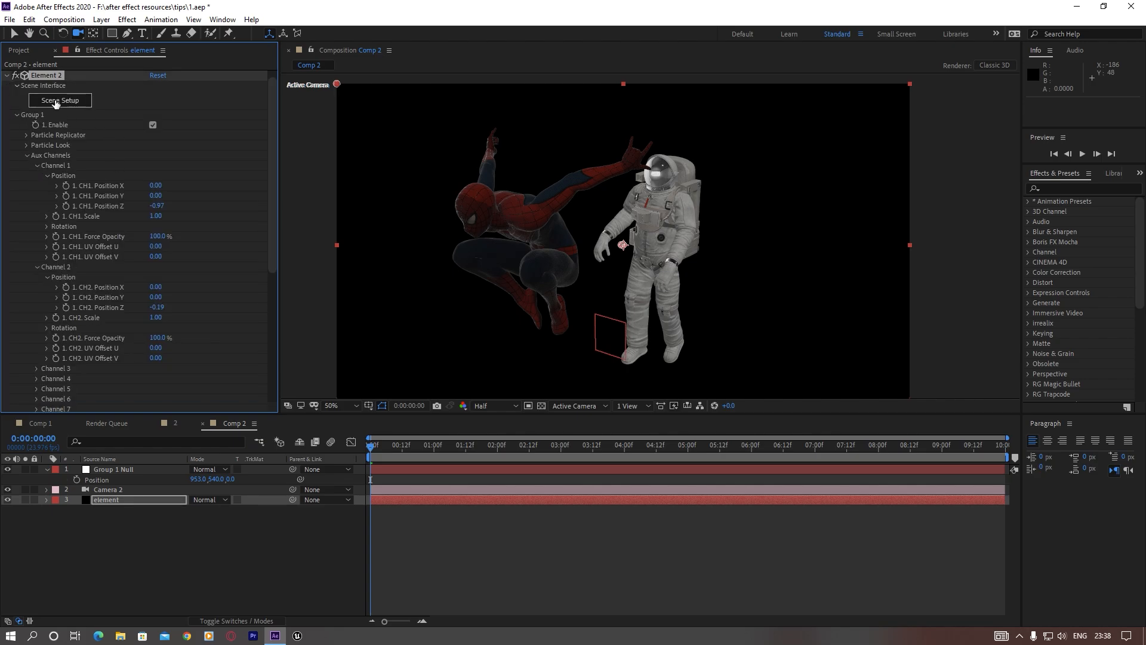
pyautogui.click(58, 101)
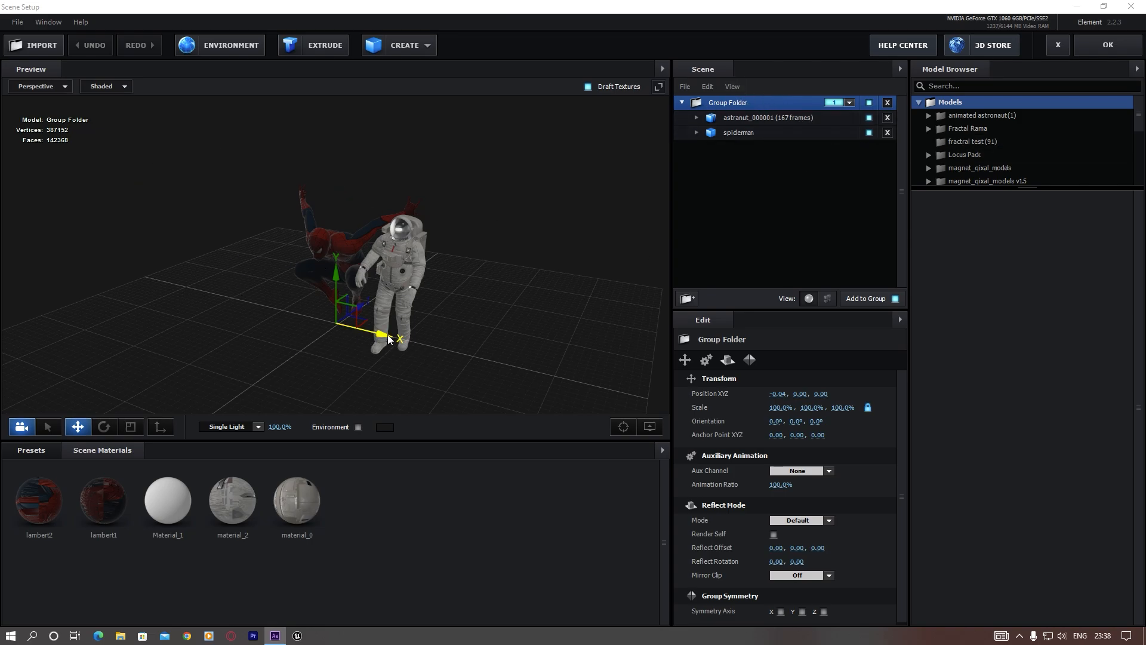
# Move the Group Folder in Element 2's scene along X to 1.62, 0.00, 0.00, apply the scene and collapse the effect
pyautogui.moveTo(389, 339); pyautogui.dragTo(511, 371)
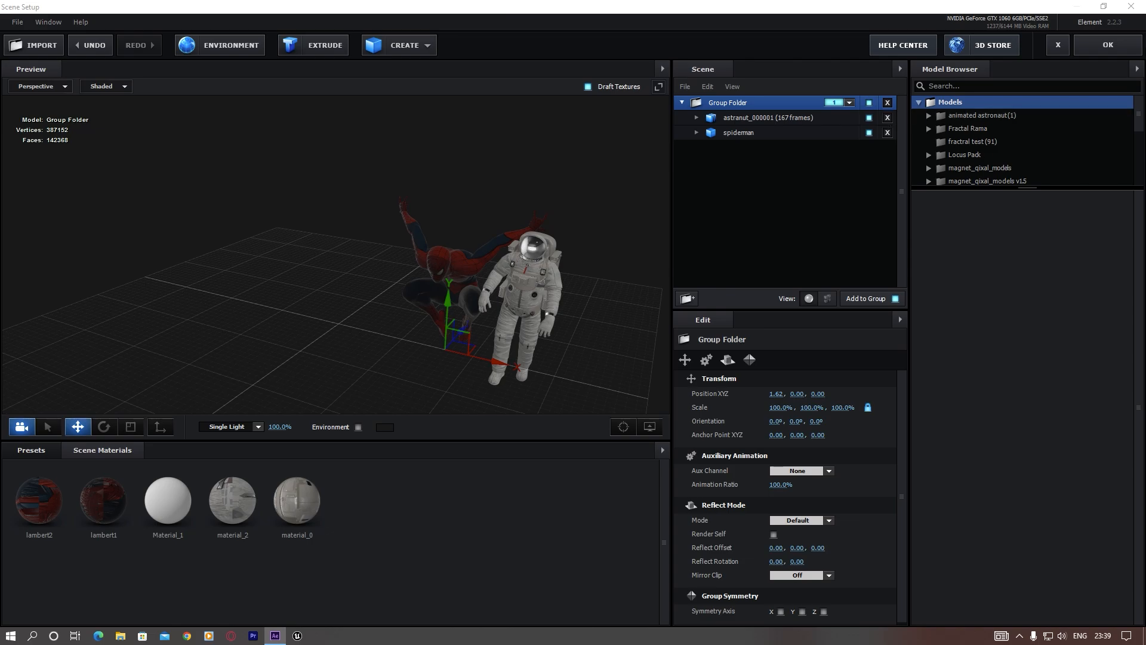
pyautogui.click(1109, 46)
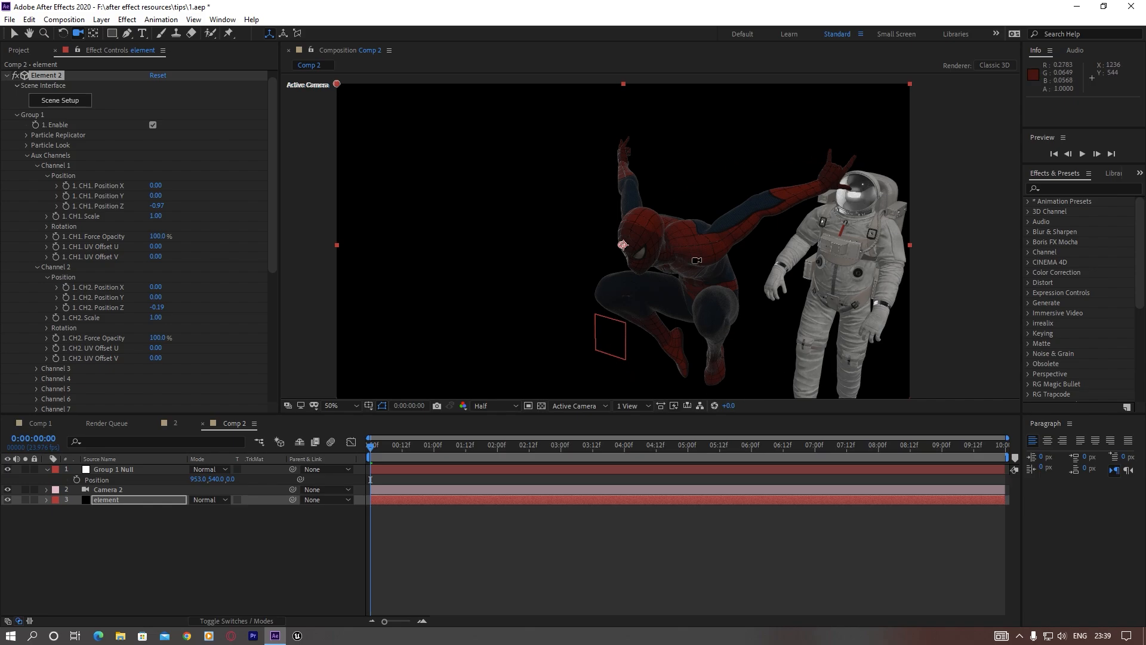
pyautogui.click(7, 76)
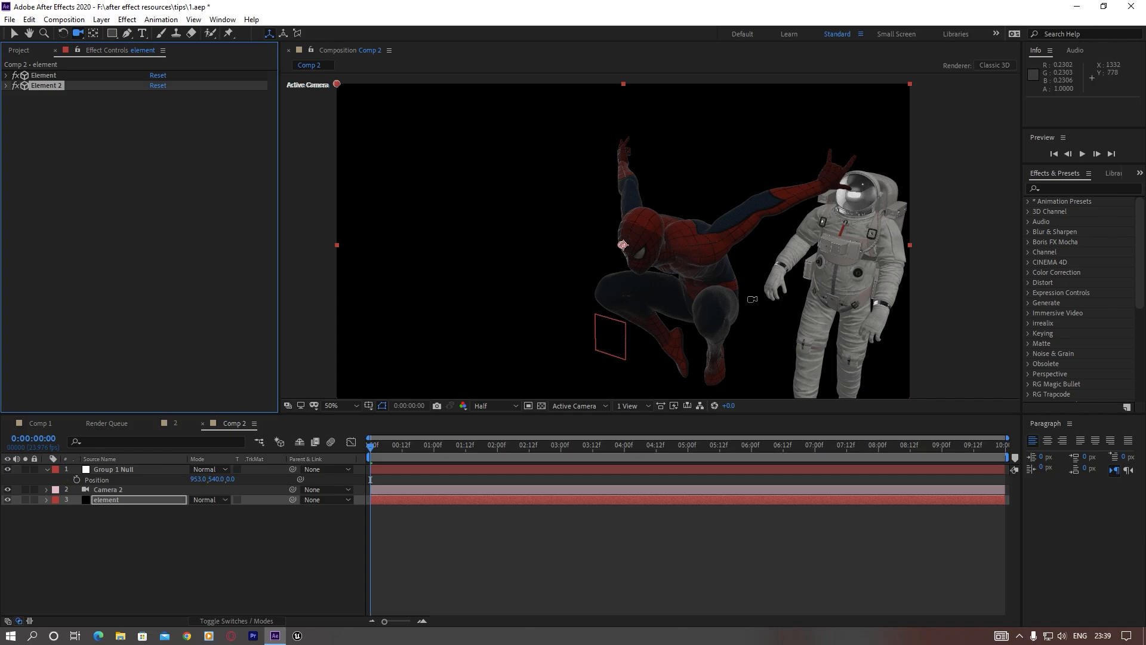
# Collapse Group 1 and Render Settings in the first Element effect and set its render mode to Unified
pyautogui.click(42, 76)
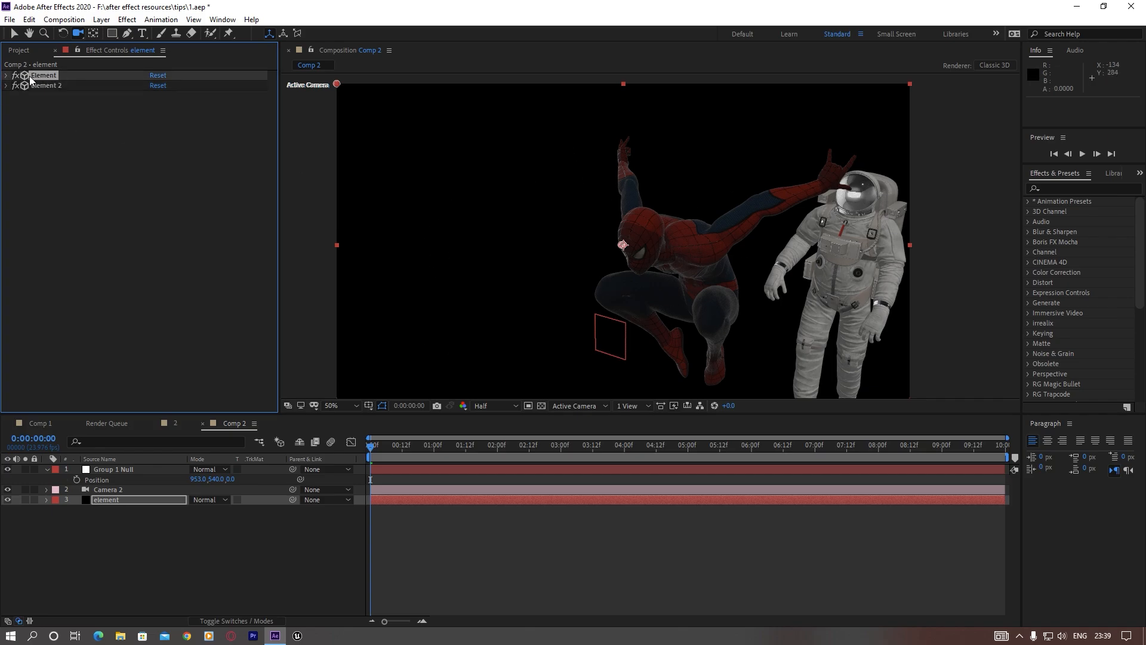
pyautogui.click(6, 76)
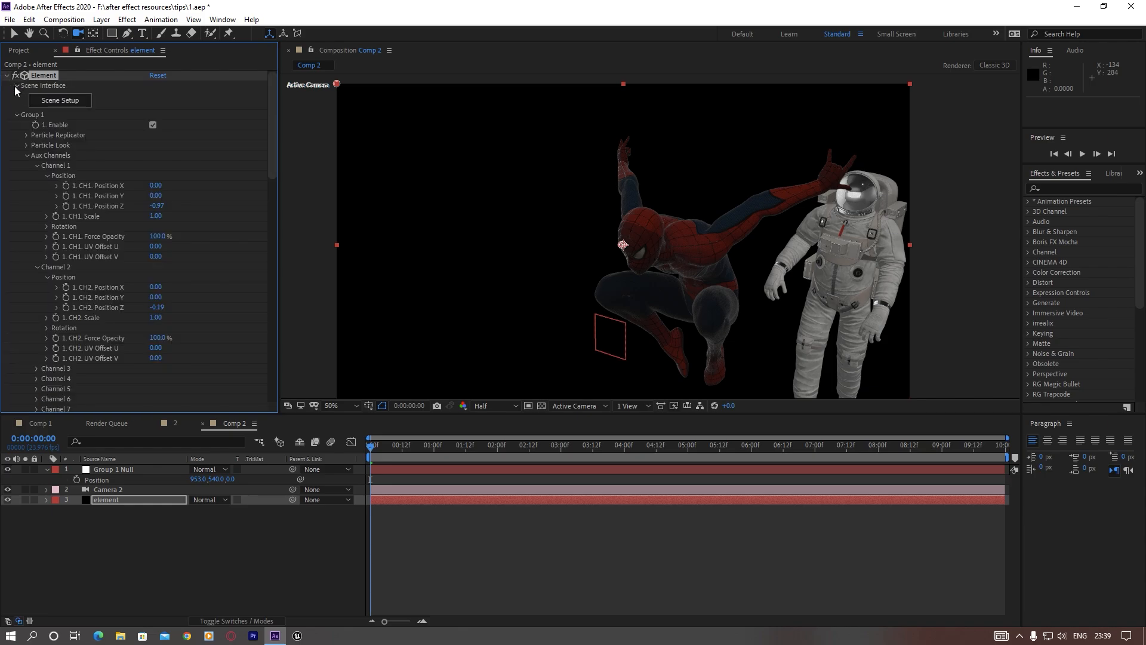
pyautogui.click(16, 115)
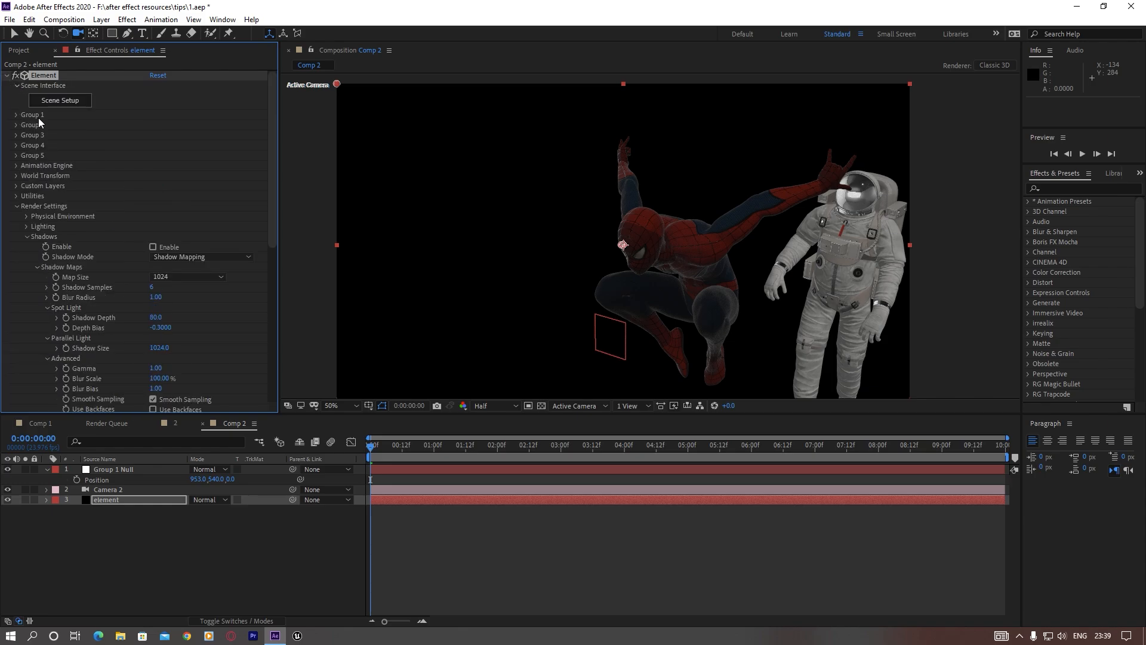
pyautogui.click(15, 206)
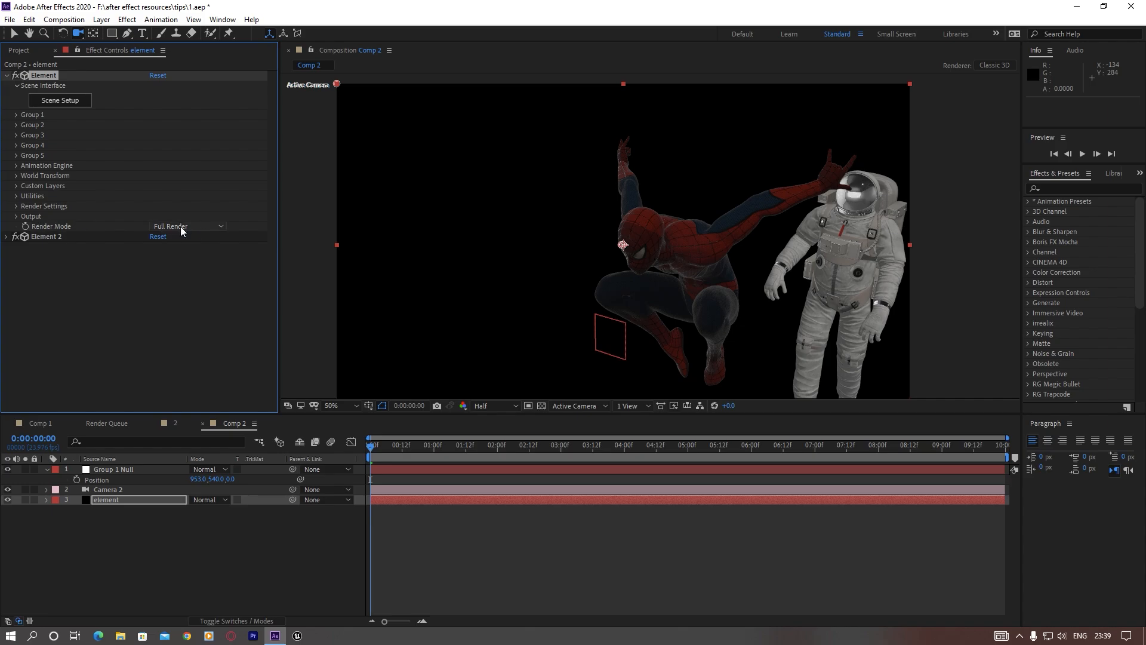
pyautogui.click(203, 227)
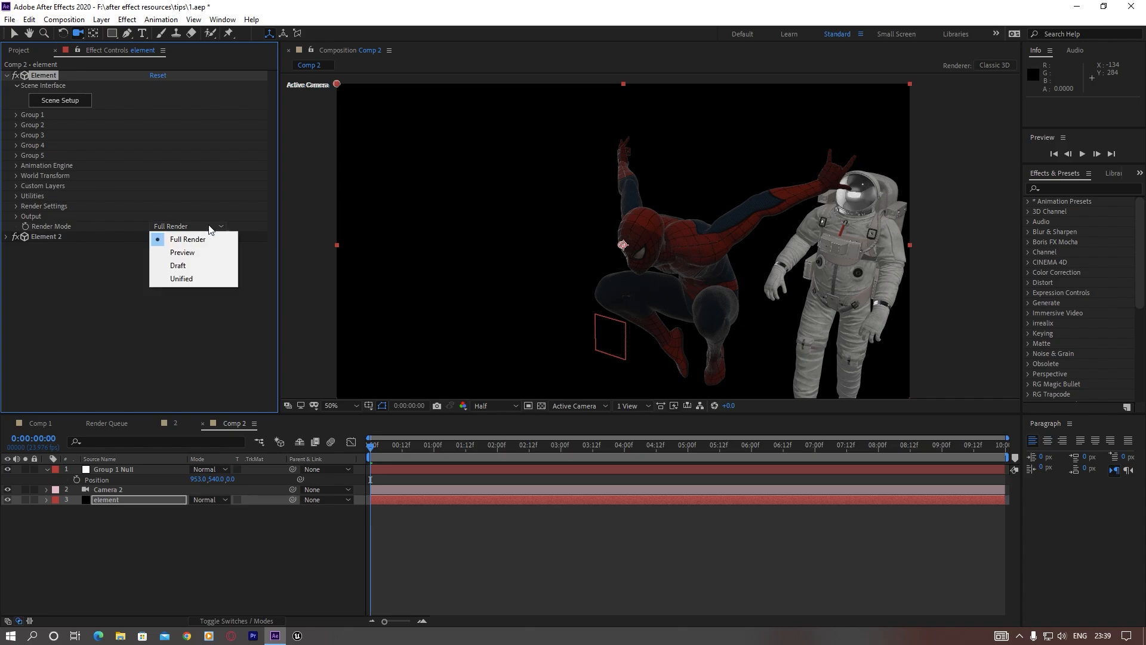
pyautogui.click(182, 278)
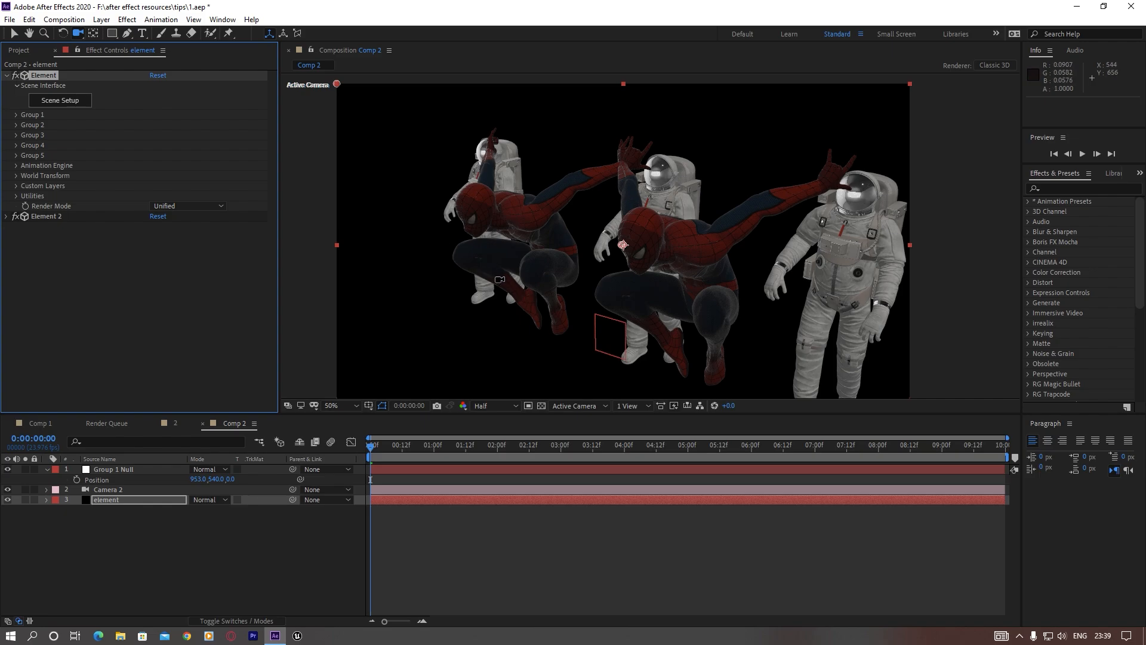
pyautogui.click(7, 76)
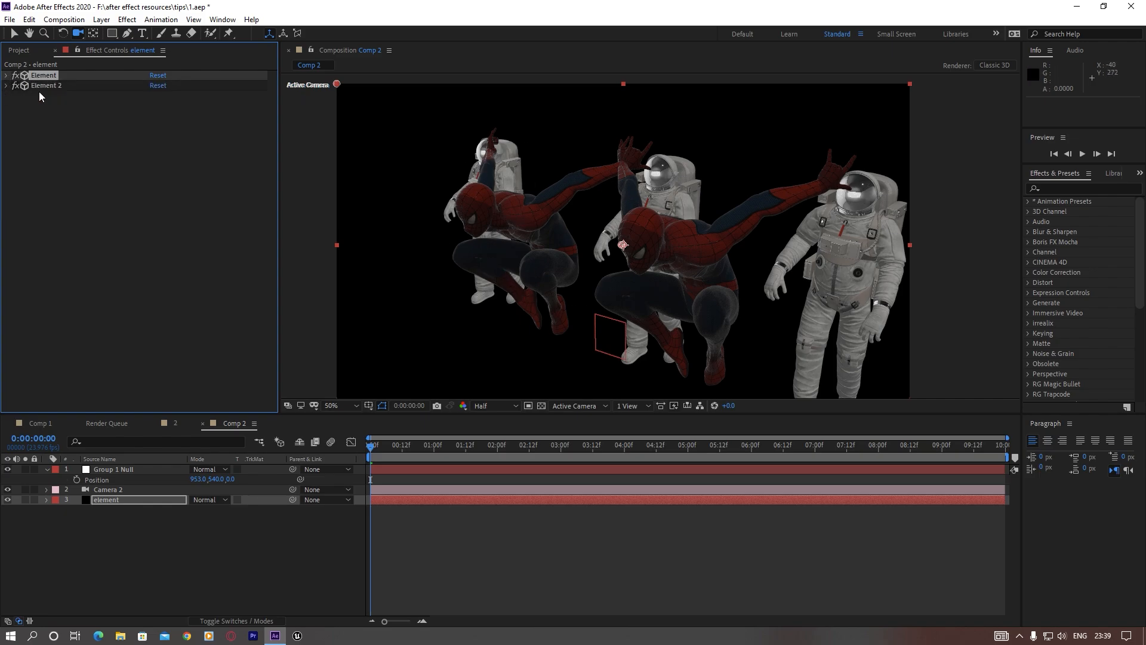
# Orbit the camera around the Spider-Man and astronaut models to examine how the Element and Element 2 effects render together
pyautogui.click(42, 85)
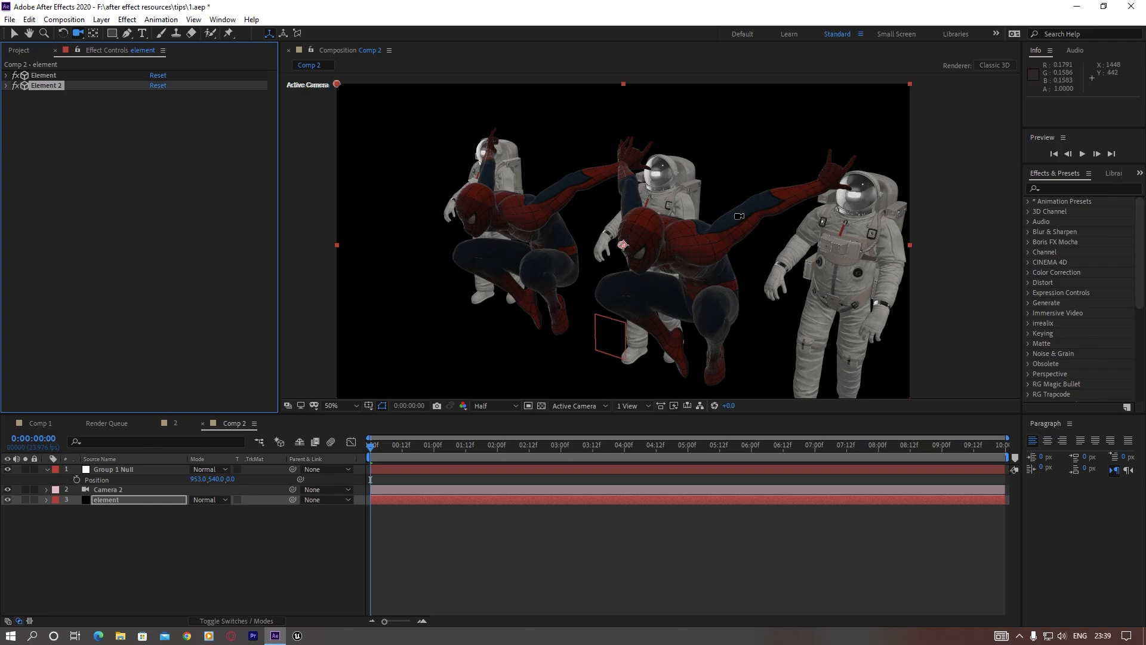
pyautogui.moveTo(567, 185); pyautogui.dragTo(594, 302)
pyautogui.click(41, 85)
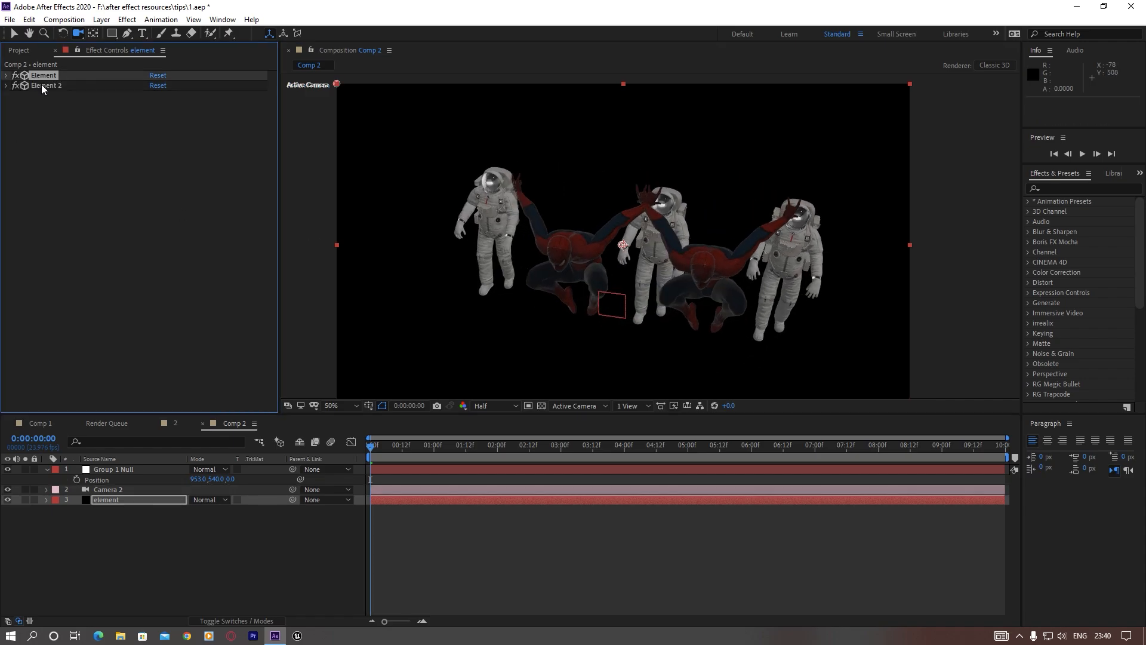
pyautogui.click(44, 72)
pyautogui.click(45, 87)
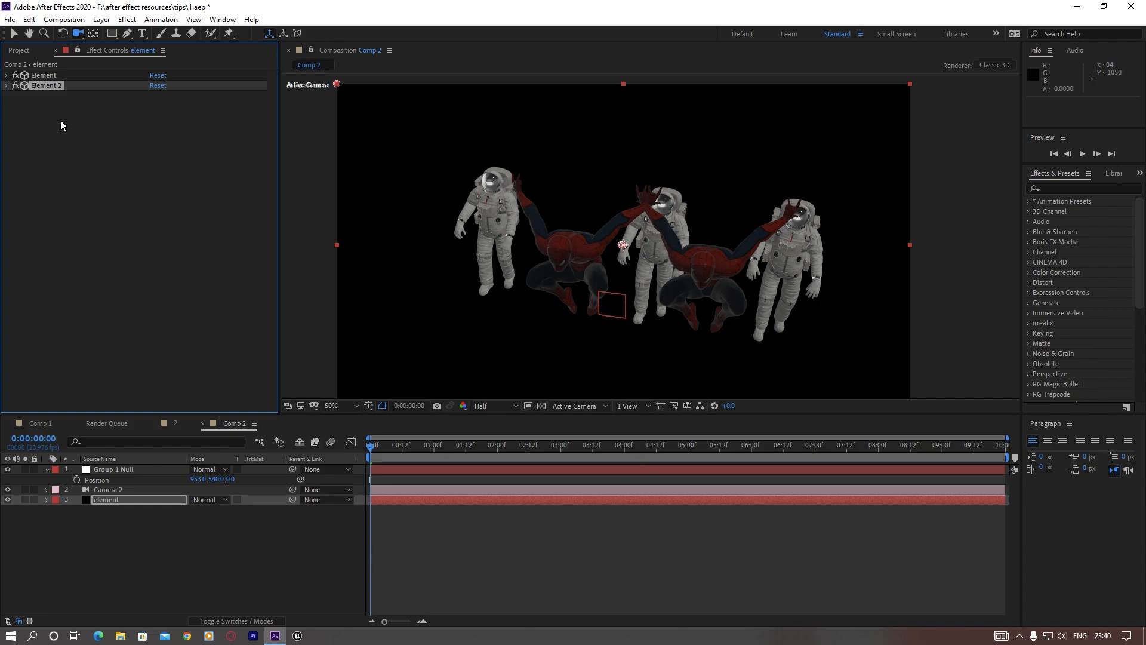
pyautogui.click(42, 75)
pyautogui.click(44, 83)
# Review the first Element effect's render mode choices, keep Unified, and inspect the combined models from another camera angle
pyautogui.click(38, 77)
pyautogui.click(6, 75)
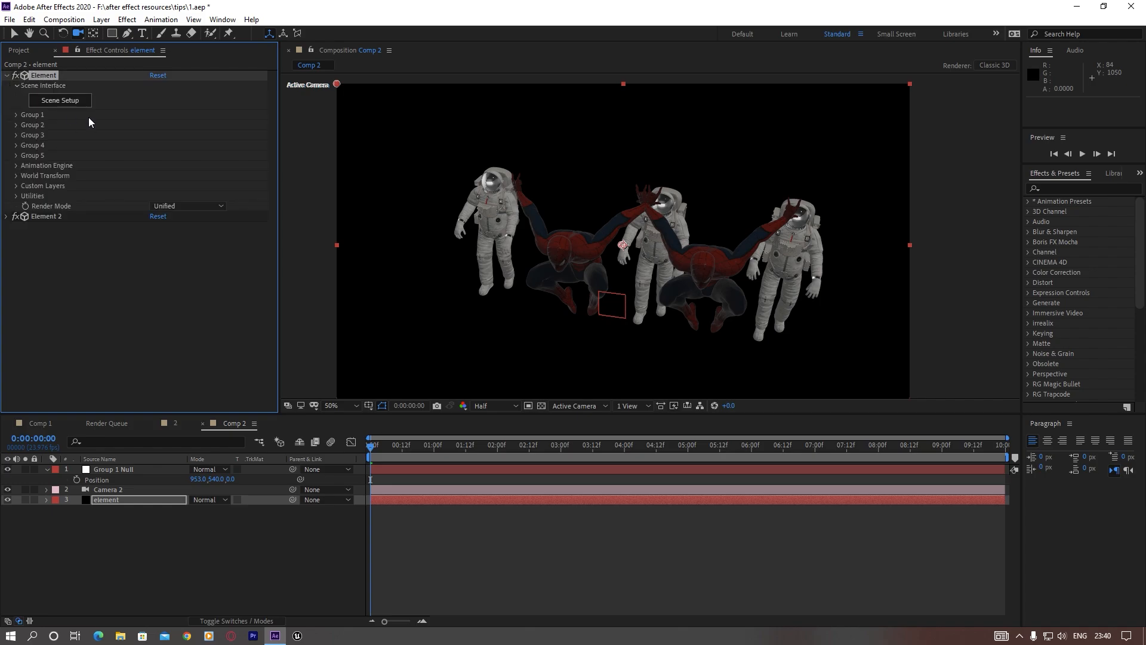
pyautogui.click(166, 208)
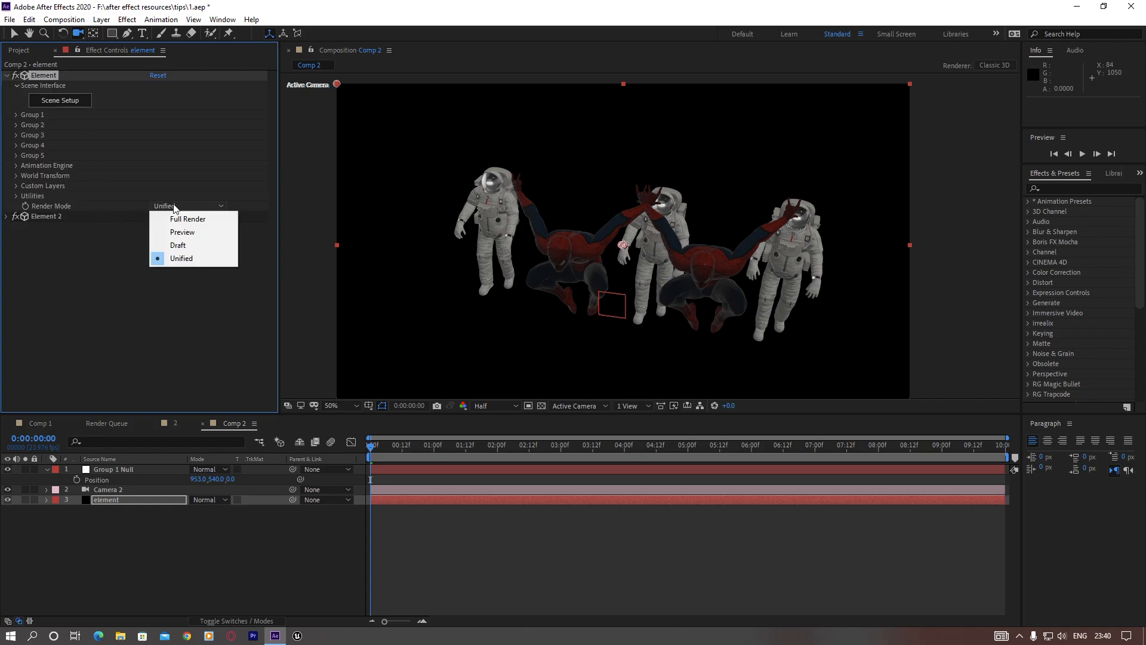
pyautogui.click(191, 259)
pyautogui.moveTo(508, 285); pyautogui.dragTo(569, 266)
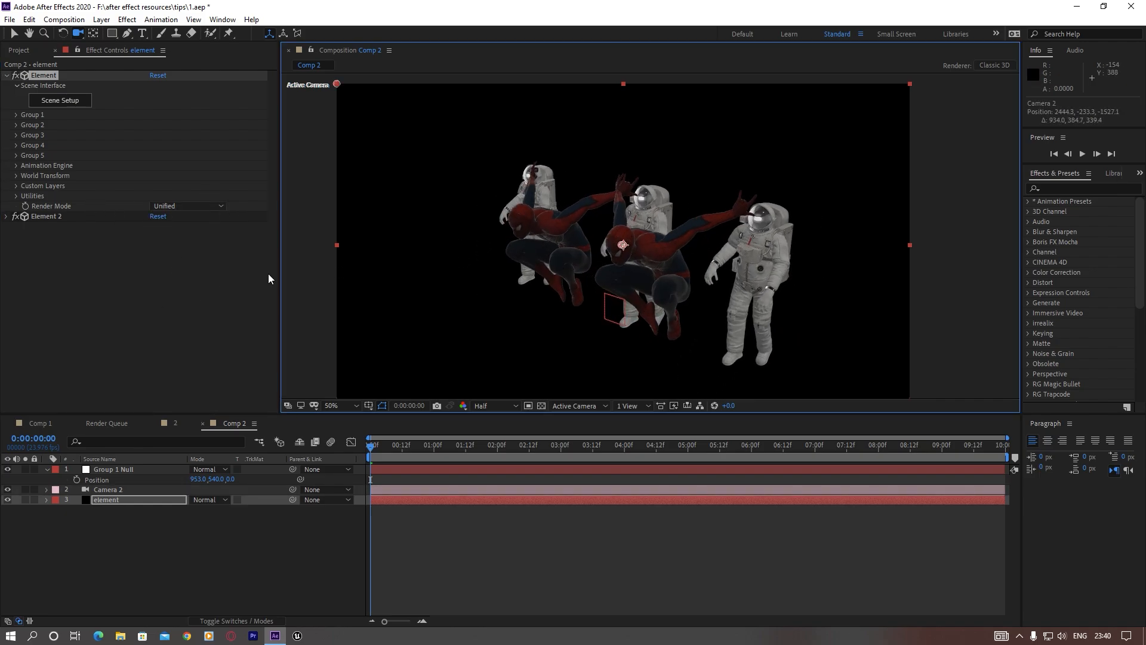
pyautogui.click(6, 76)
# With Element 2 selected, orbit Camera 2 around the combined models to inspect them from several angles
pyautogui.click(44, 85)
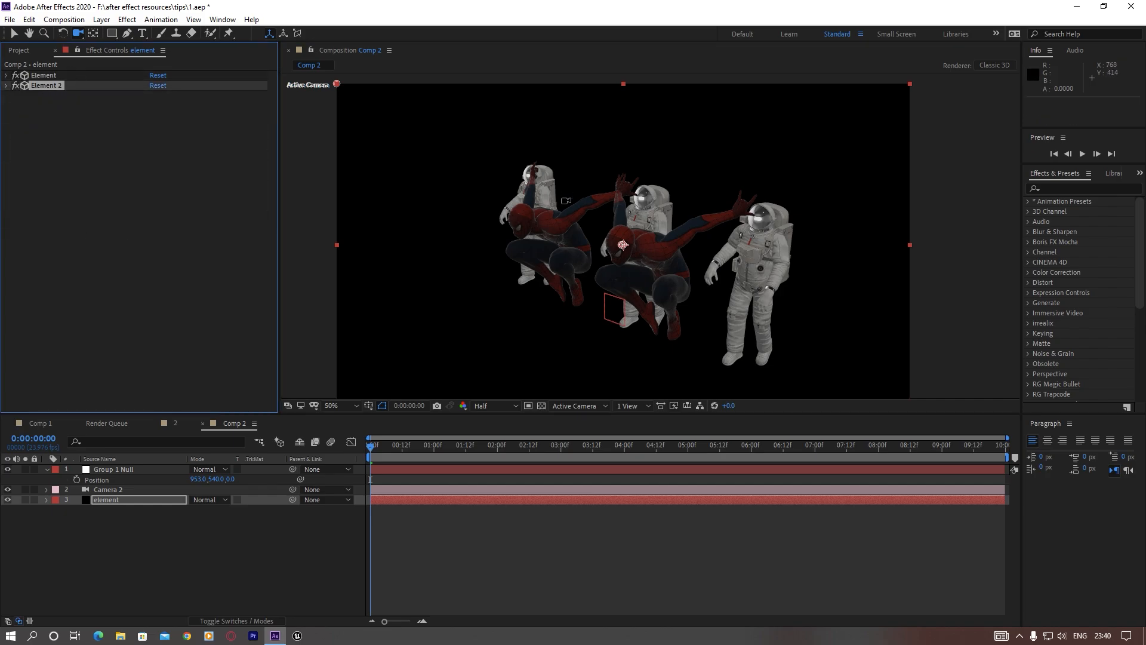
pyautogui.moveTo(567, 198); pyautogui.dragTo(514, 286)
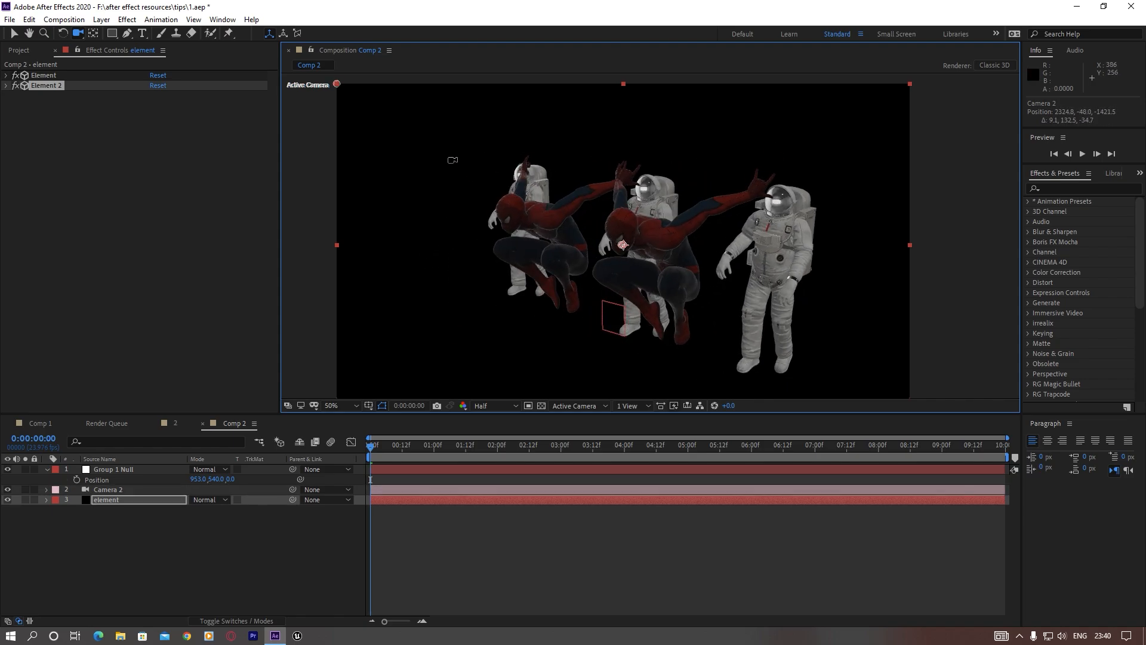
pyautogui.moveTo(460, 164); pyautogui.dragTo(614, 292)
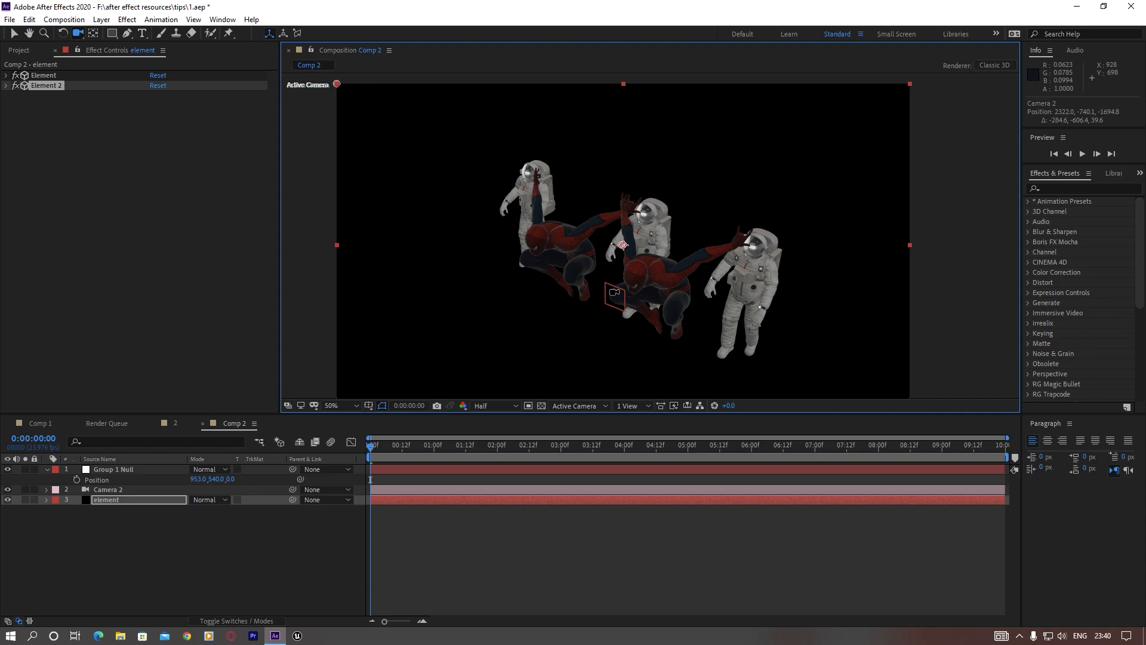
pyautogui.moveTo(614, 292); pyautogui.dragTo(579, 143)
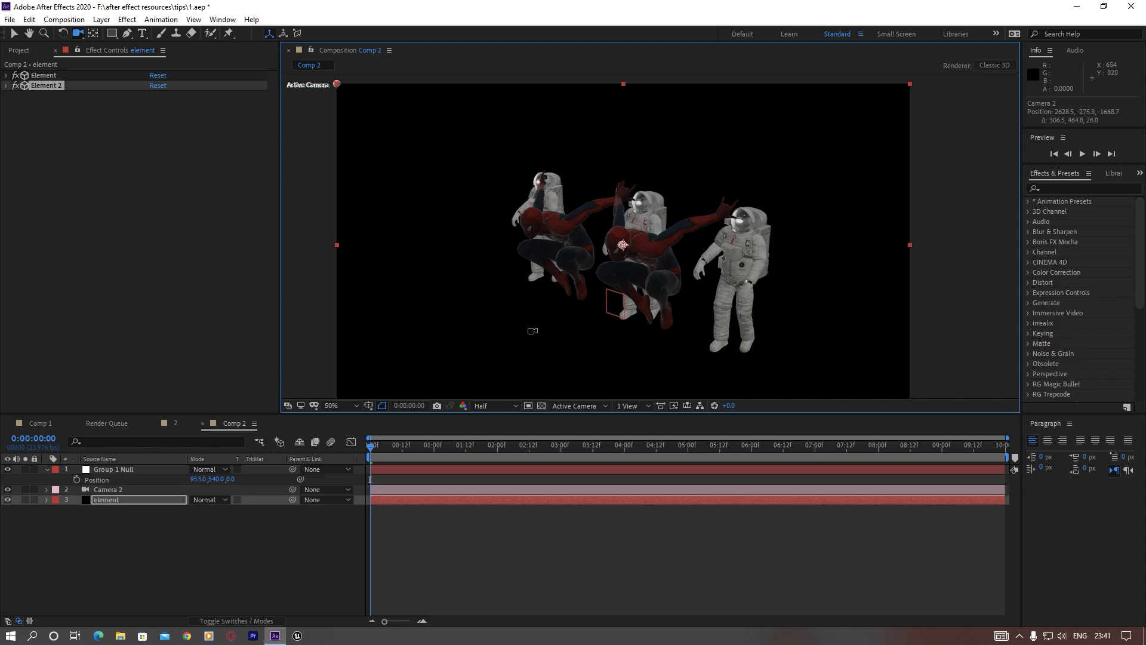
pyautogui.moveTo(581, 340); pyautogui.dragTo(527, 294)
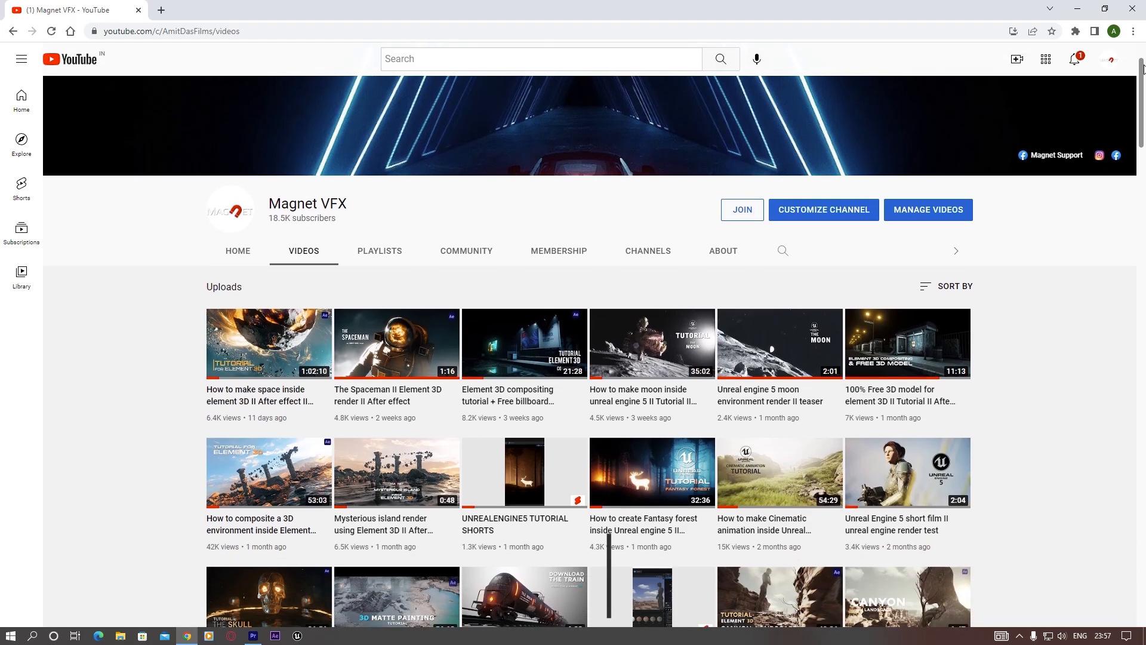
# Switch to the browser and look through the uploaded videos on the Magnet VFX YouTube channel
pyautogui.moveTo(1144, 67); pyautogui.dragTo(1144, 335)
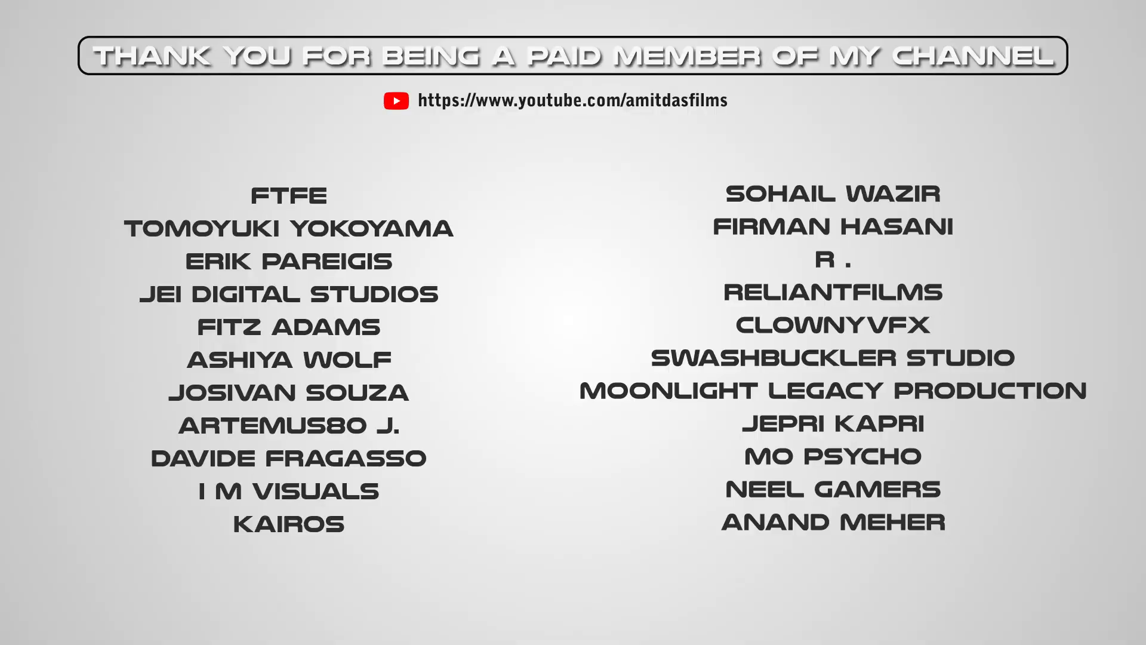